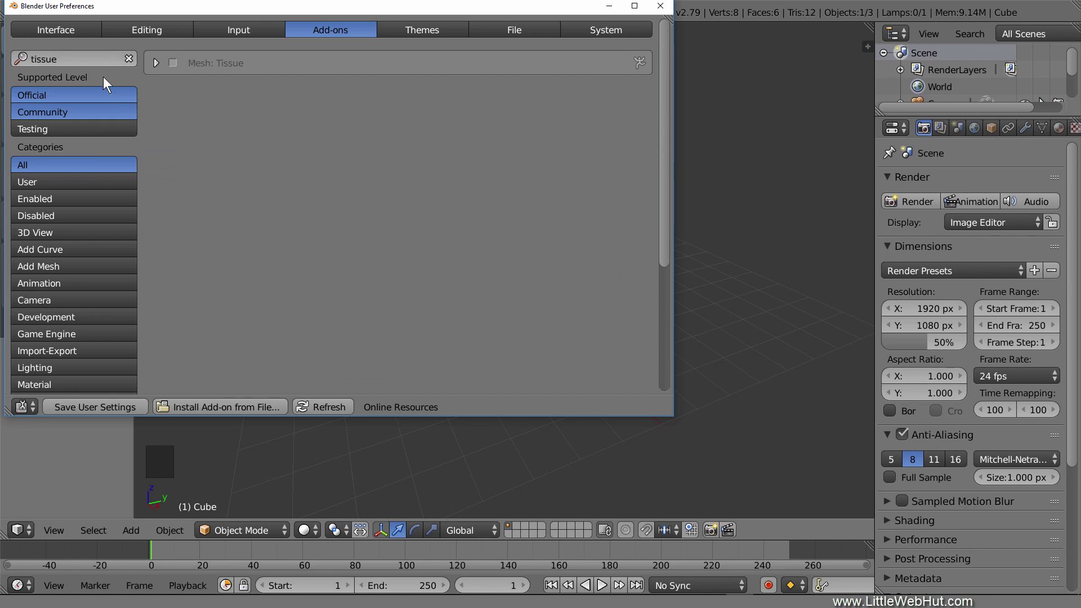
Enable the Mesh: Tissue add-on and close the user preferences
{"action": "left_click", "coordinate": [173, 63]}
{"action": "left_click", "coordinate": [660, 5]}
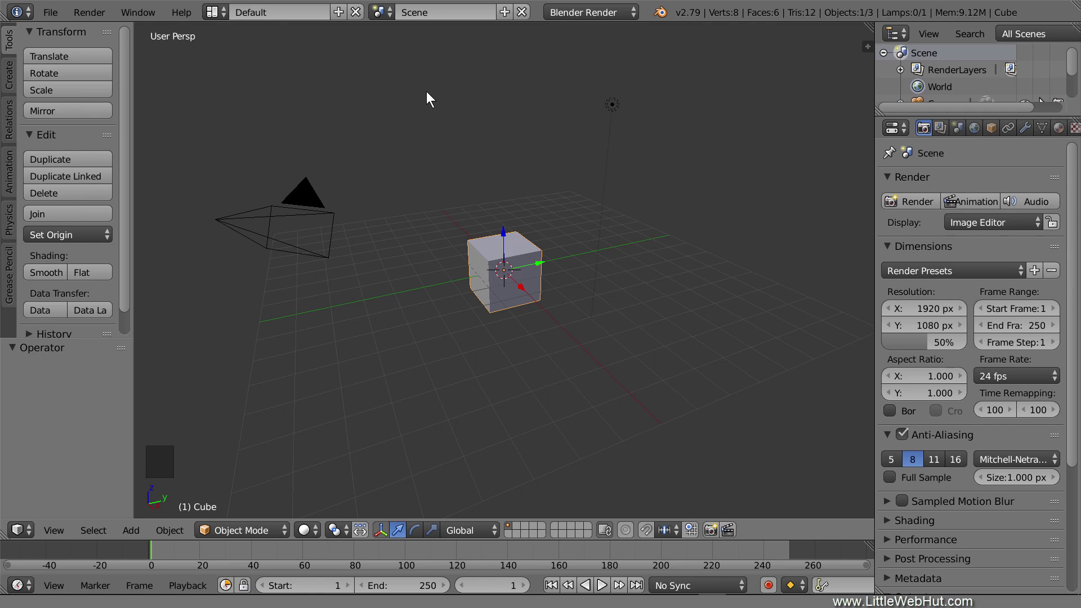
Switch the 3D view to orthographic projection and delete the default cube
{"action": "key", "text": "KP_5"}
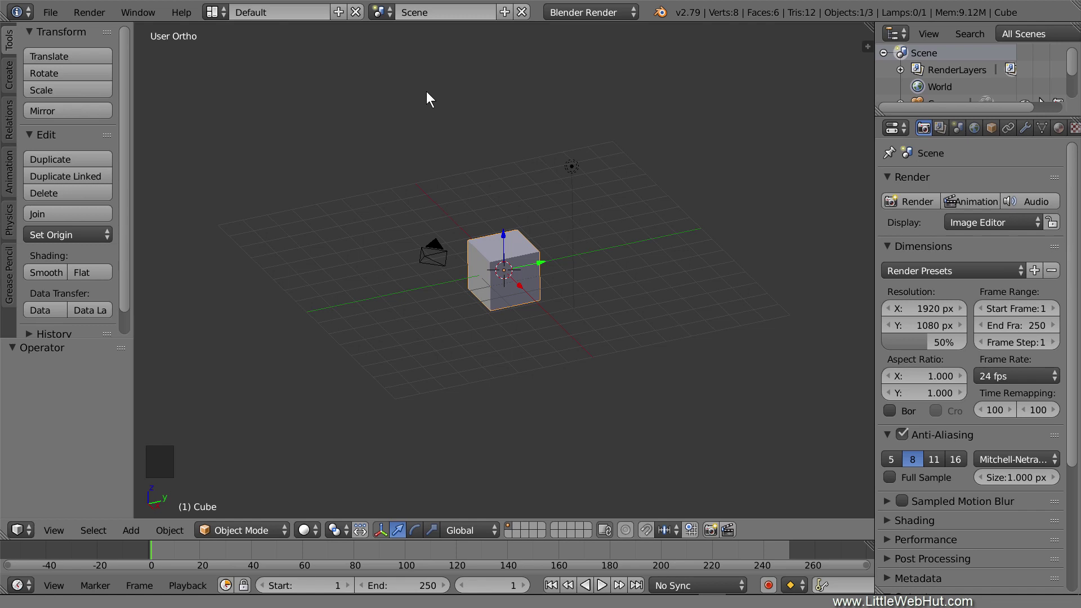
{"action": "right_click", "coordinate": [503, 296]}
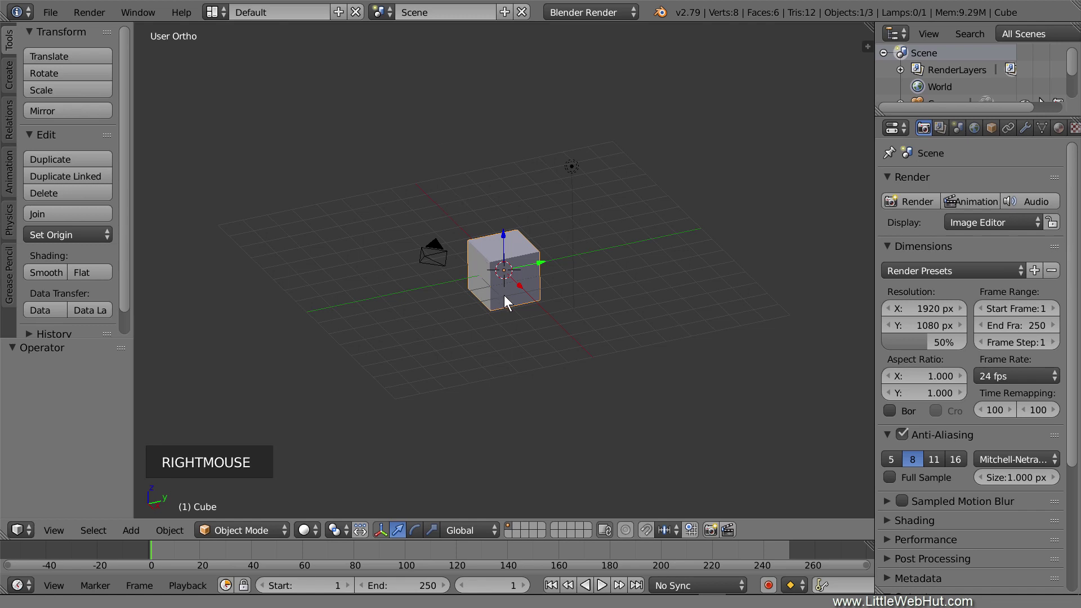
{"action": "key", "text": "x"}
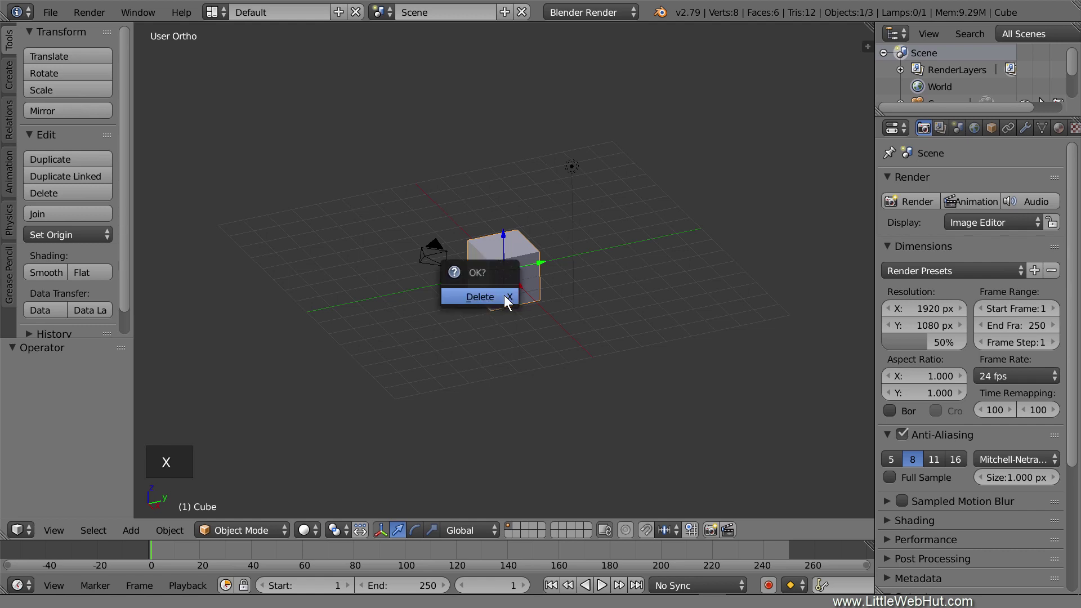
{"action": "left_click", "coordinate": [505, 297]}
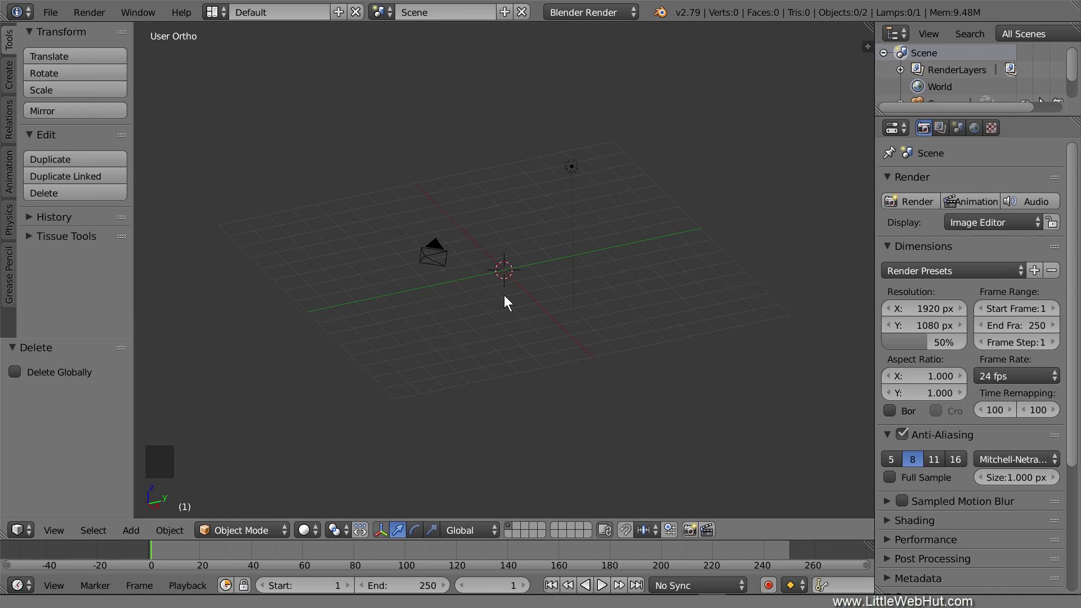
Snap the 3D cursor to the center and add an ico sphere with 4 subdivisions there
{"action": "key", "text": "shift+s"}
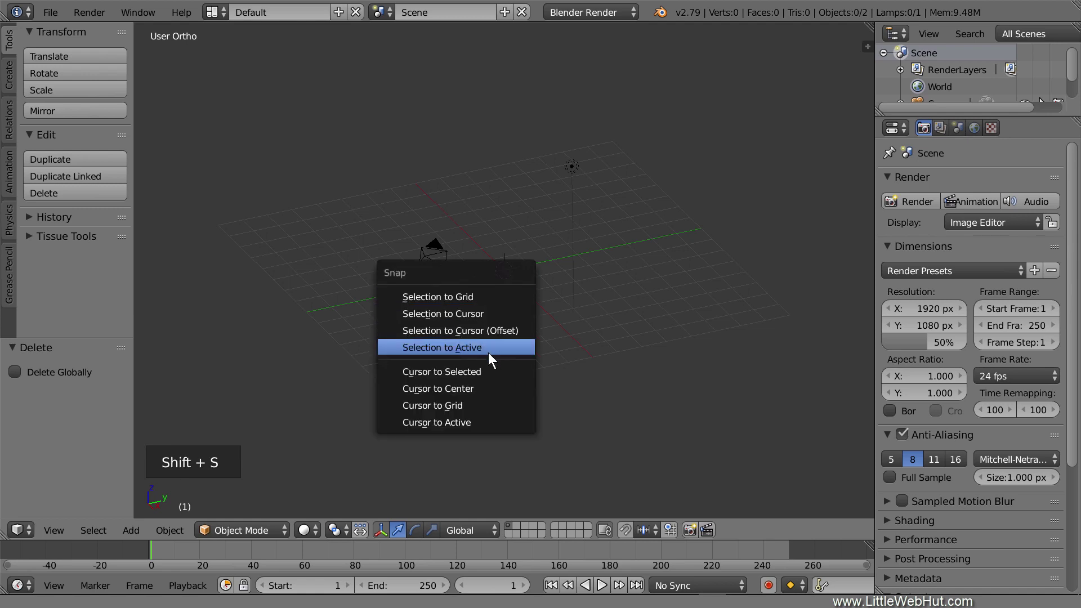
{"action": "left_click", "coordinate": [488, 389]}
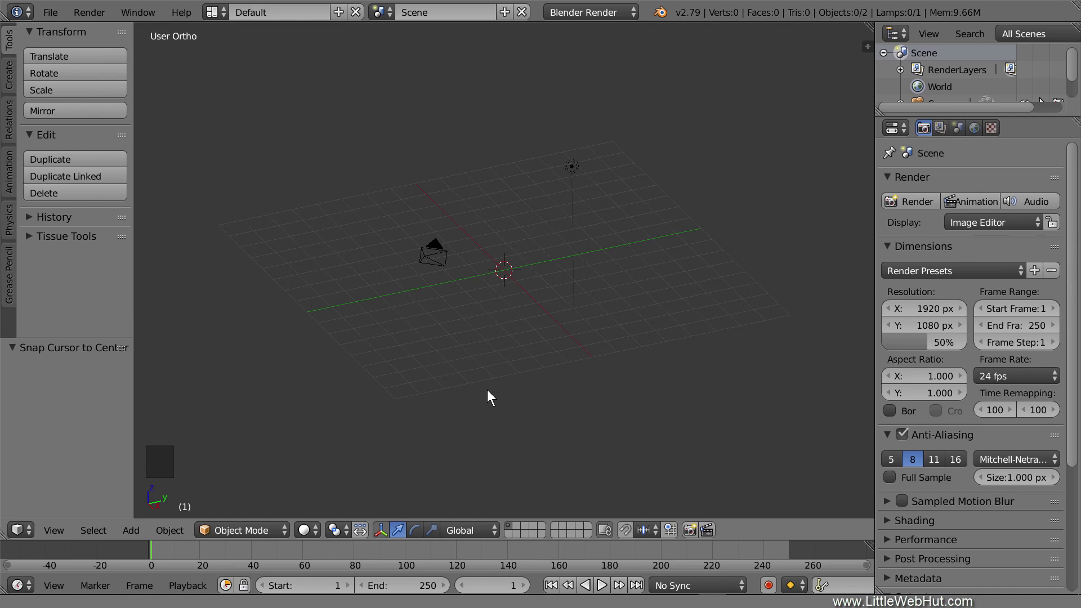
{"action": "key", "text": "shift+a"}
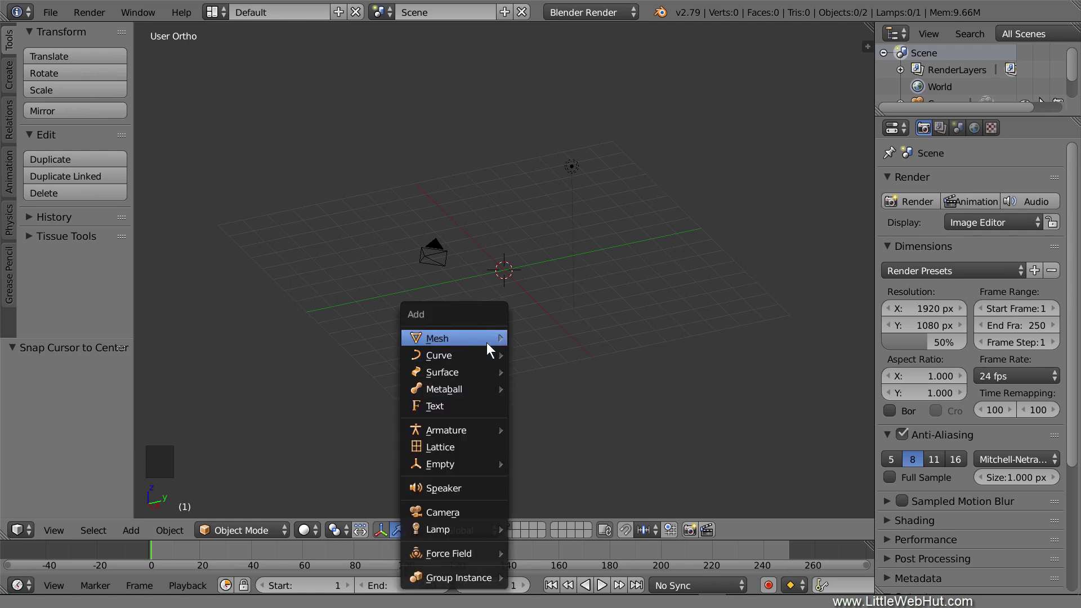
{"action": "mouse_move", "coordinate": [487, 339]}
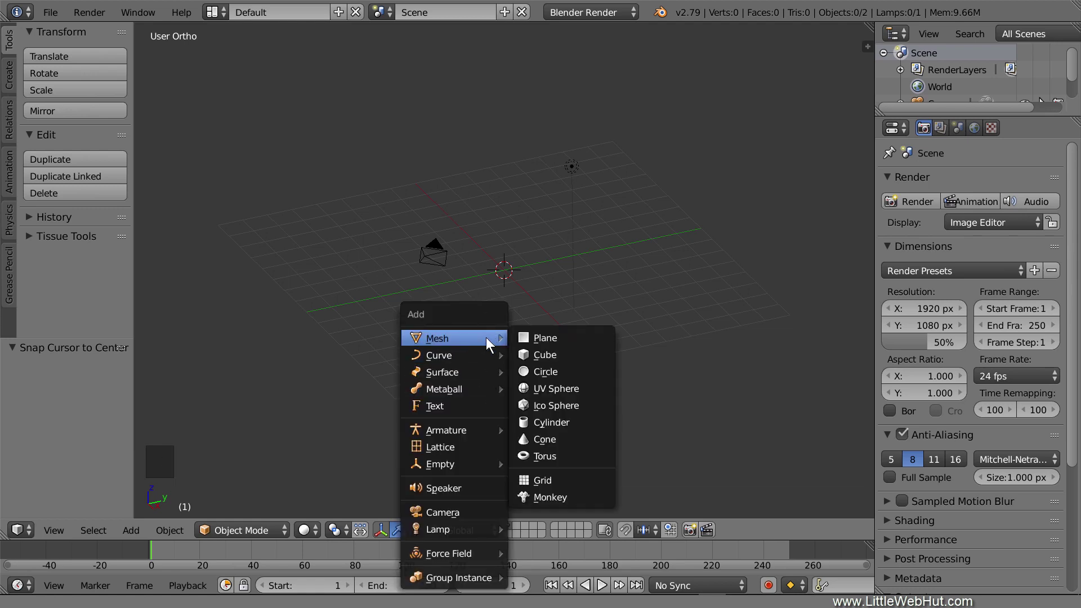
{"action": "left_click", "coordinate": [591, 408]}
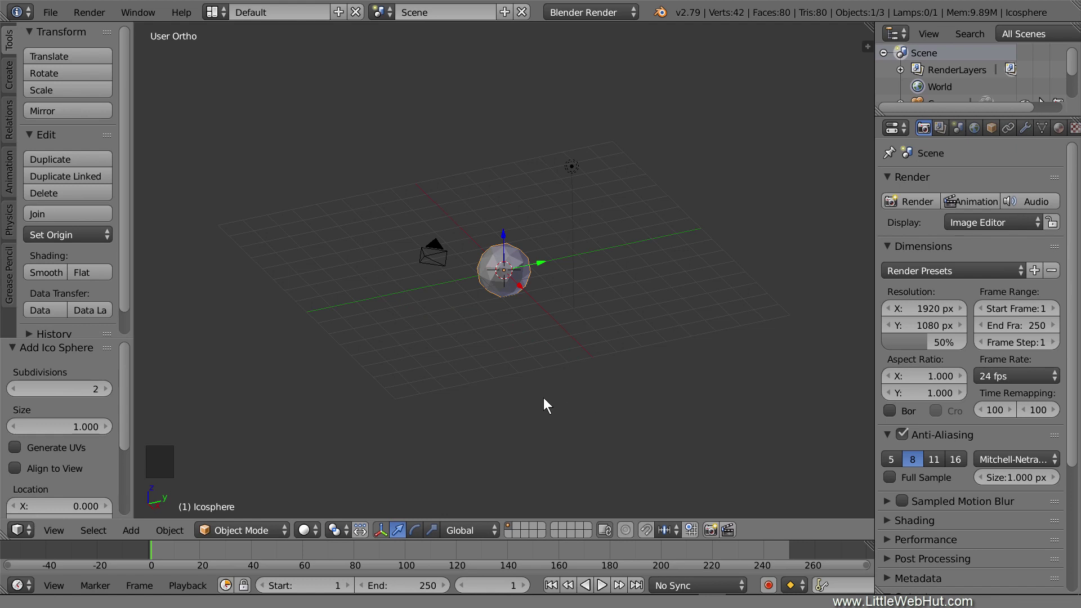
{"action": "left_click", "coordinate": [106, 389]}
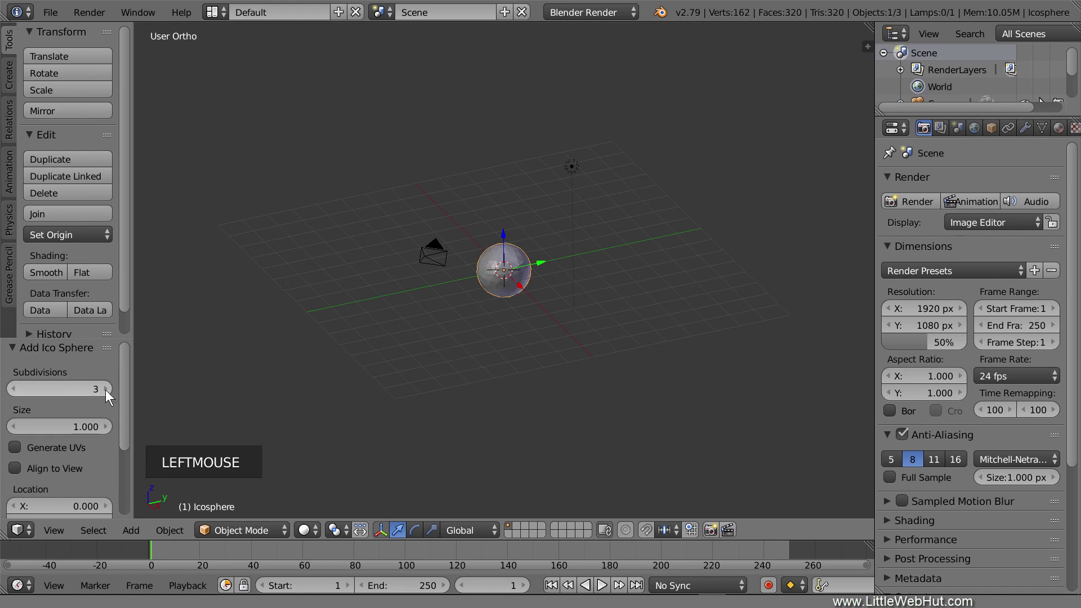
{"action": "left_click", "coordinate": [106, 390]}
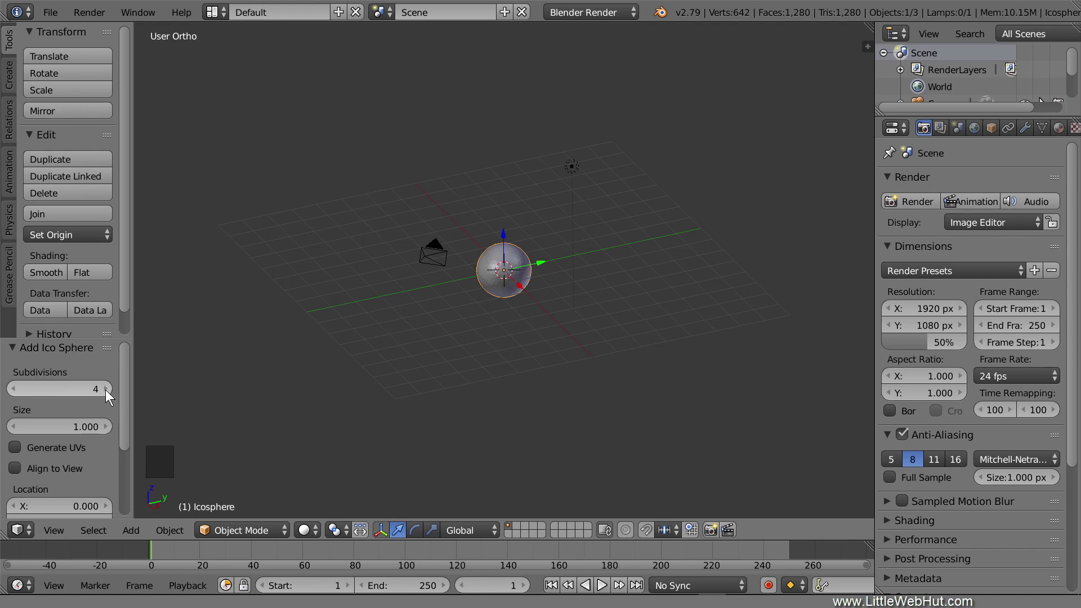
In Edit Mode, using a front wireframe view, delete all vertices of the sphere below its equator to leave the upper dome
{"action": "scroll", "coordinate": [535, 328], "scroll_direction": "up", "scroll_amount": 10}
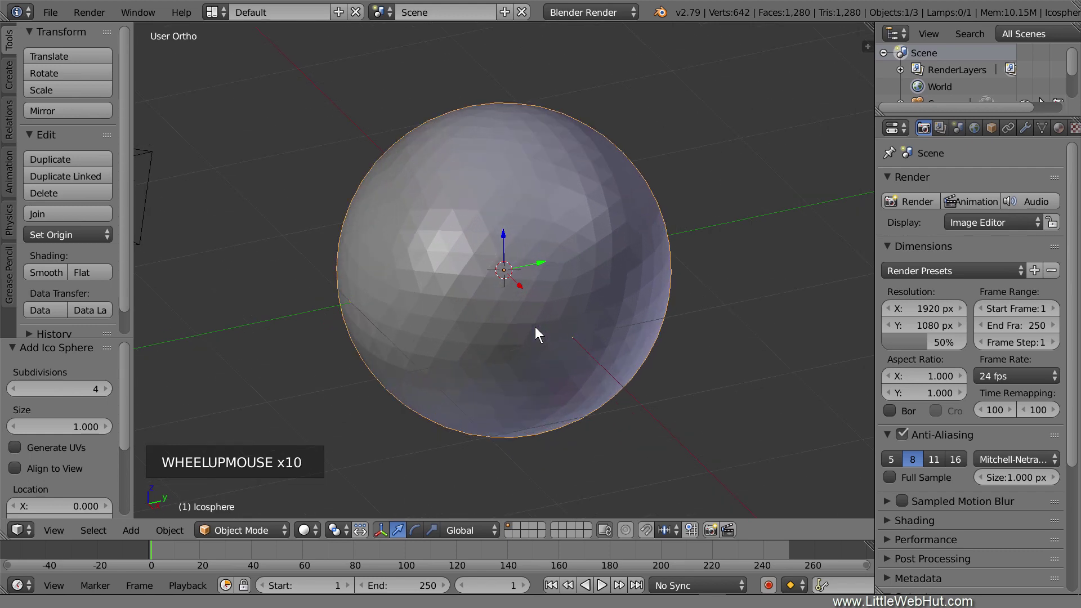
{"action": "key", "text": "Tab"}
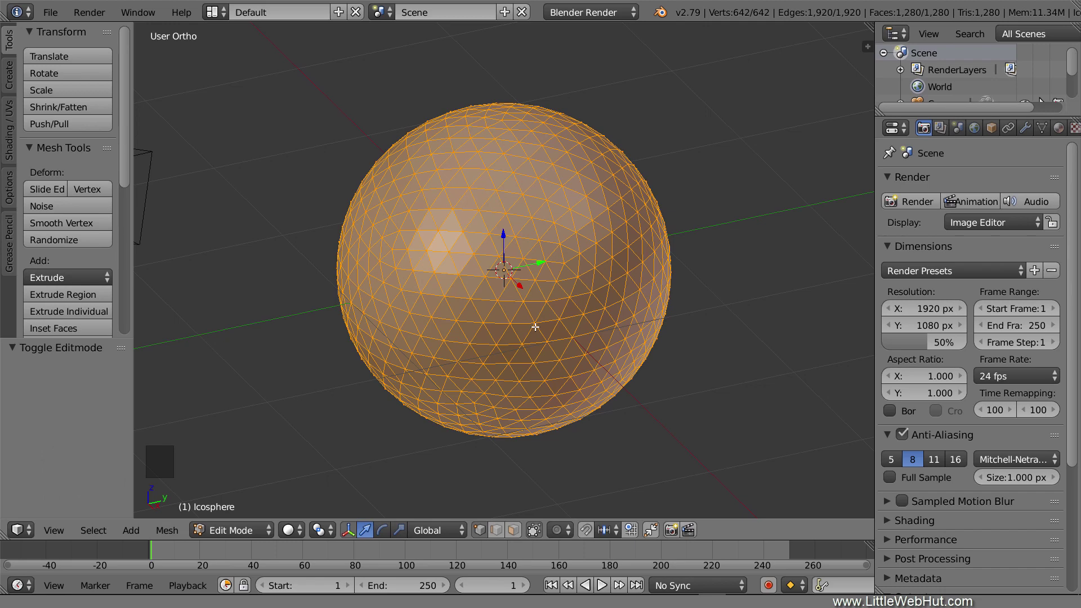
{"action": "key", "text": "KP_1"}
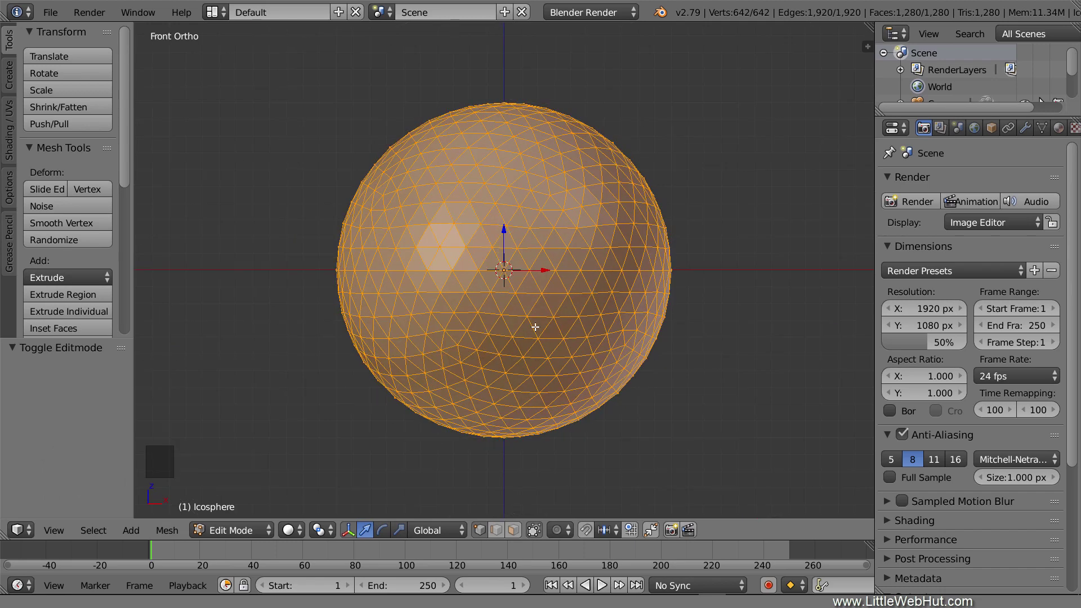
{"action": "left_click", "coordinate": [300, 529]}
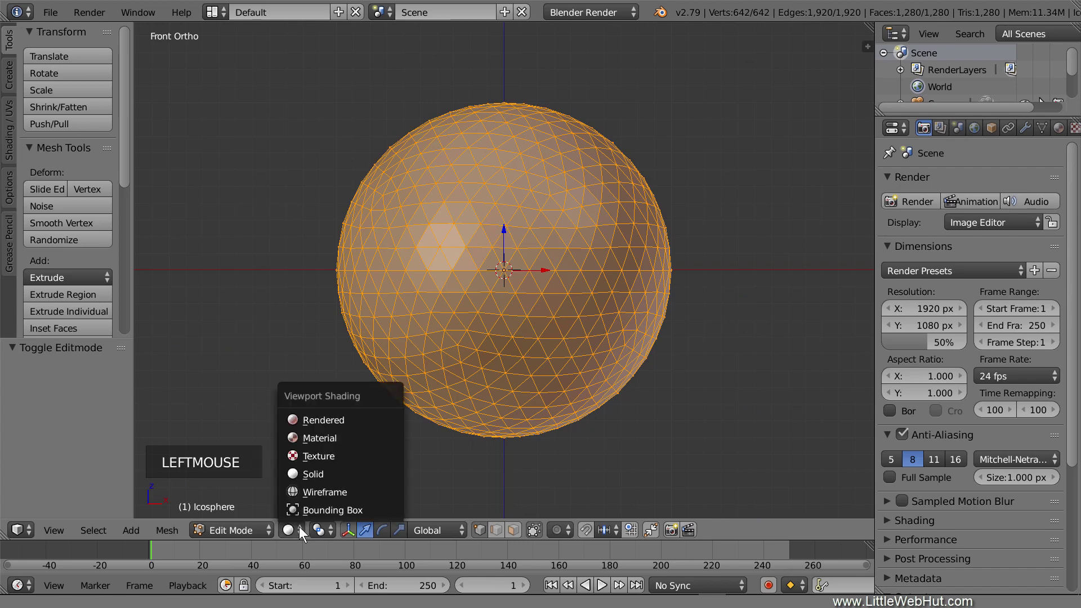
{"action": "left_click", "coordinate": [361, 493]}
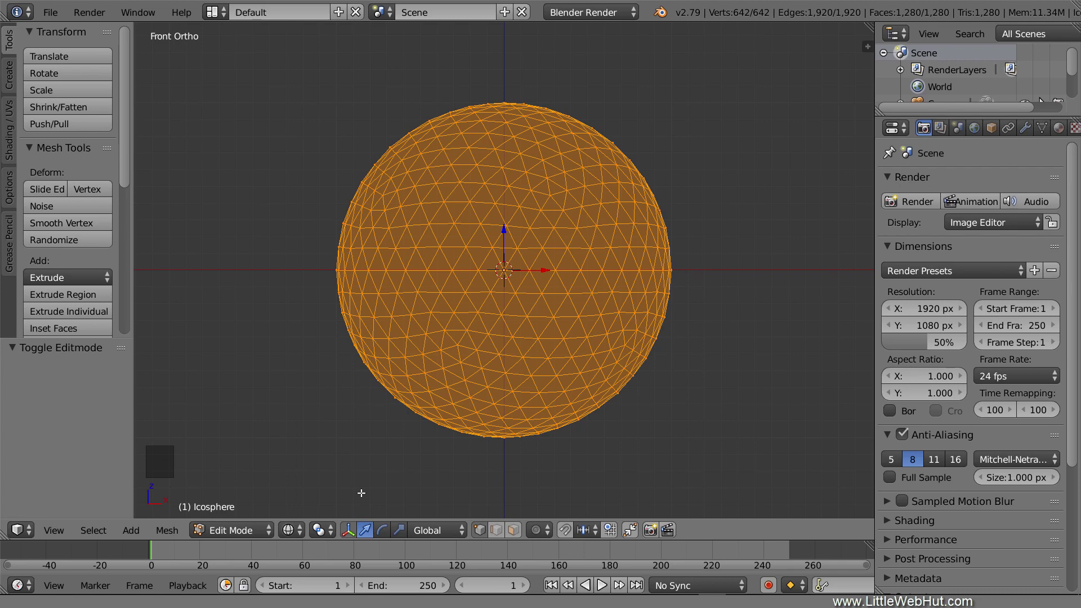
{"action": "key", "text": "a"}
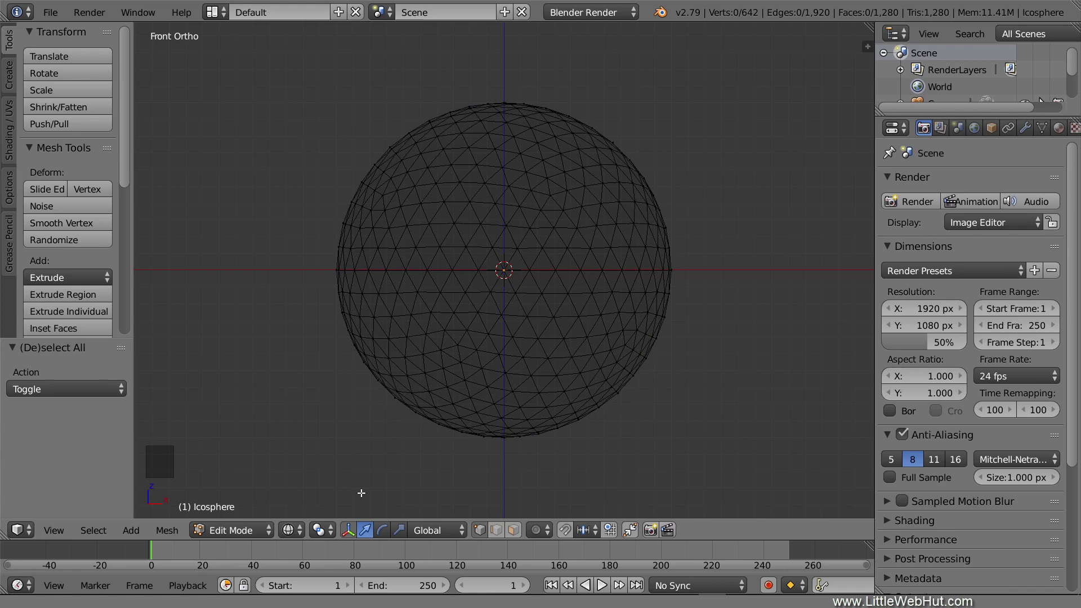
{"action": "key", "text": "b"}
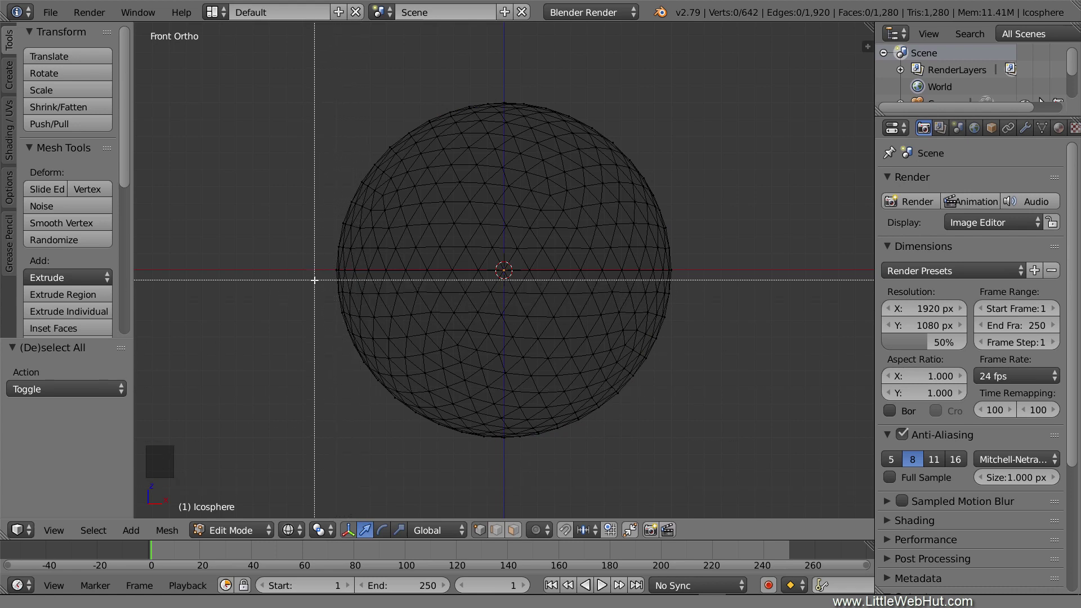
{"action": "left_click_drag", "start_coordinate": [314, 280], "coordinate": [735, 469]}
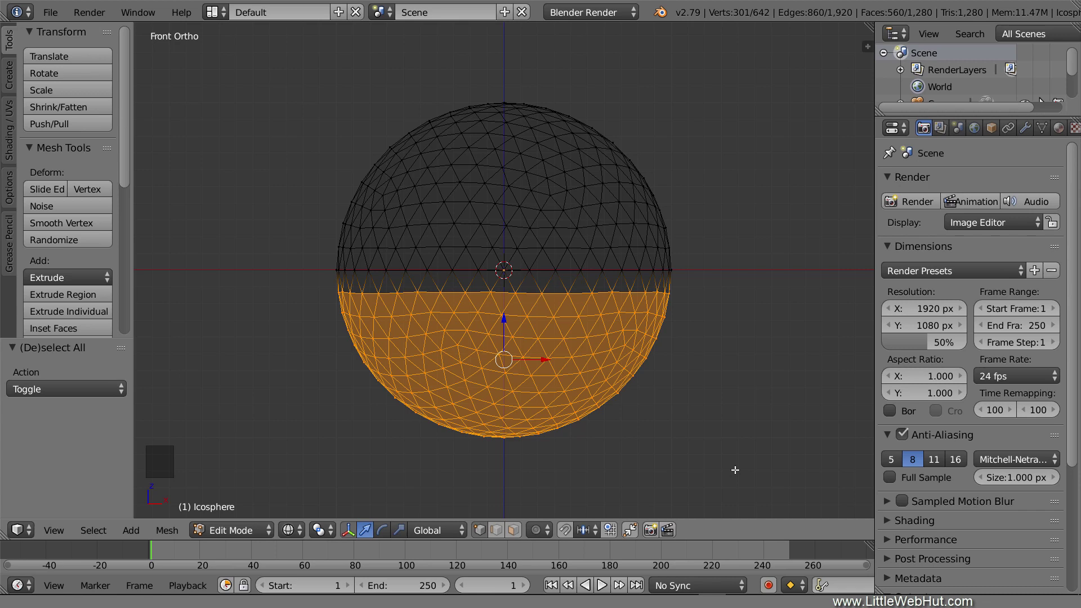
{"action": "key", "text": "x"}
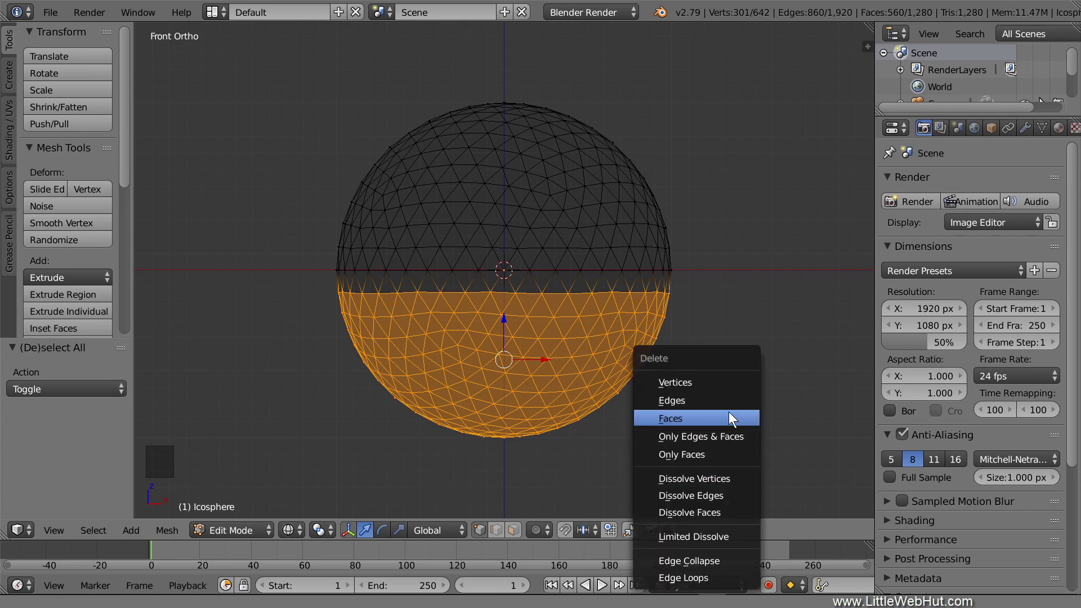
{"action": "left_click", "coordinate": [724, 381]}
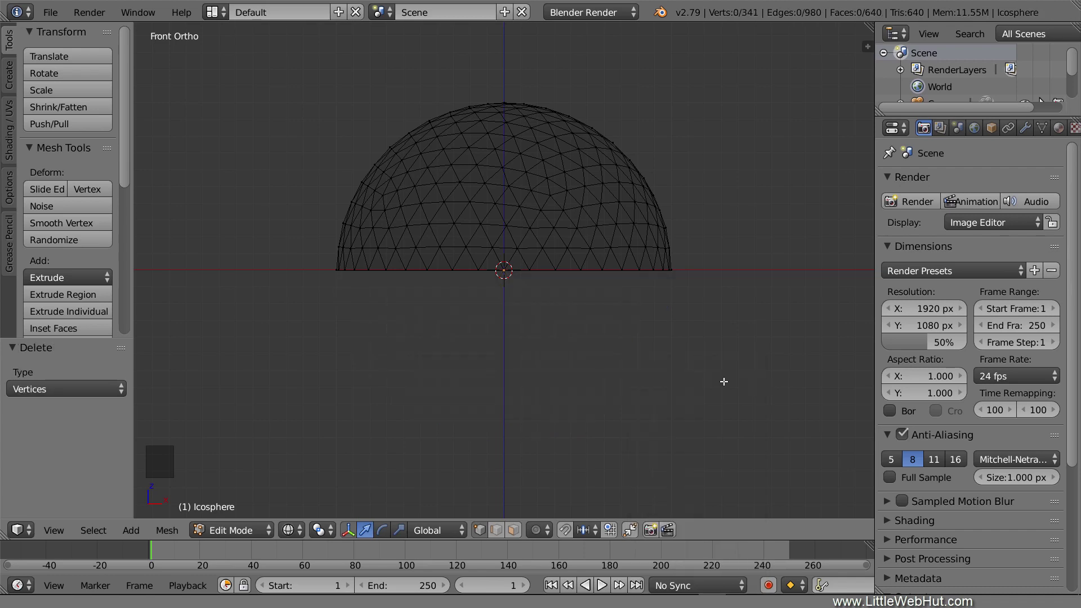
Select the dome's open bottom ring of vertices and extrude it -3 along the global Z axis
{"action": "scroll", "coordinate": [727, 377], "scroll_direction": "down", "scroll_amount": 3}
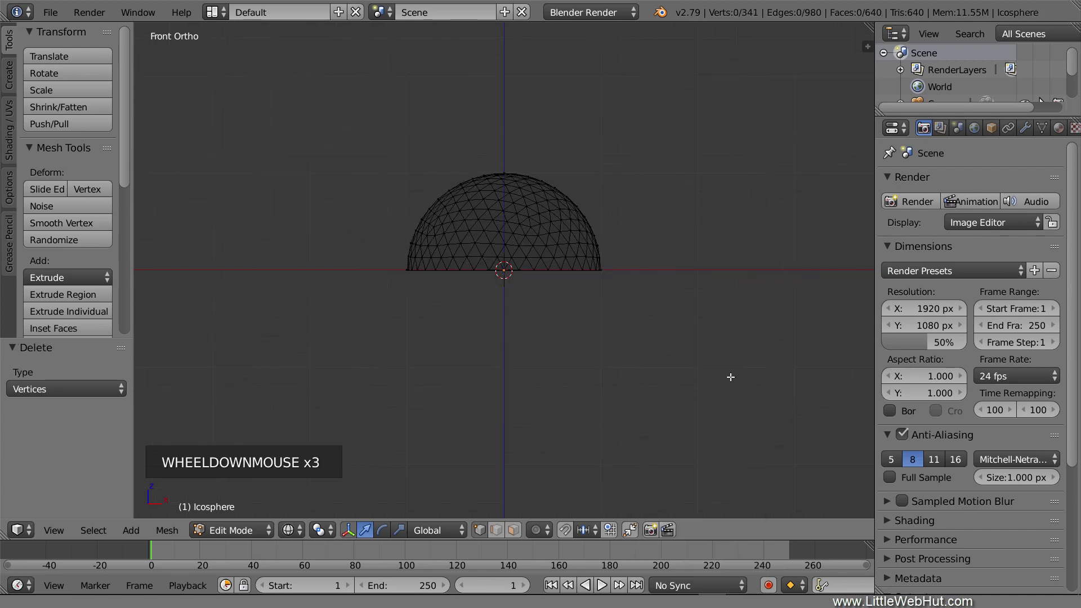
{"action": "middle_click_drag", "start_coordinate": [583, 394], "coordinate": [593, 259], "text": "shift"}
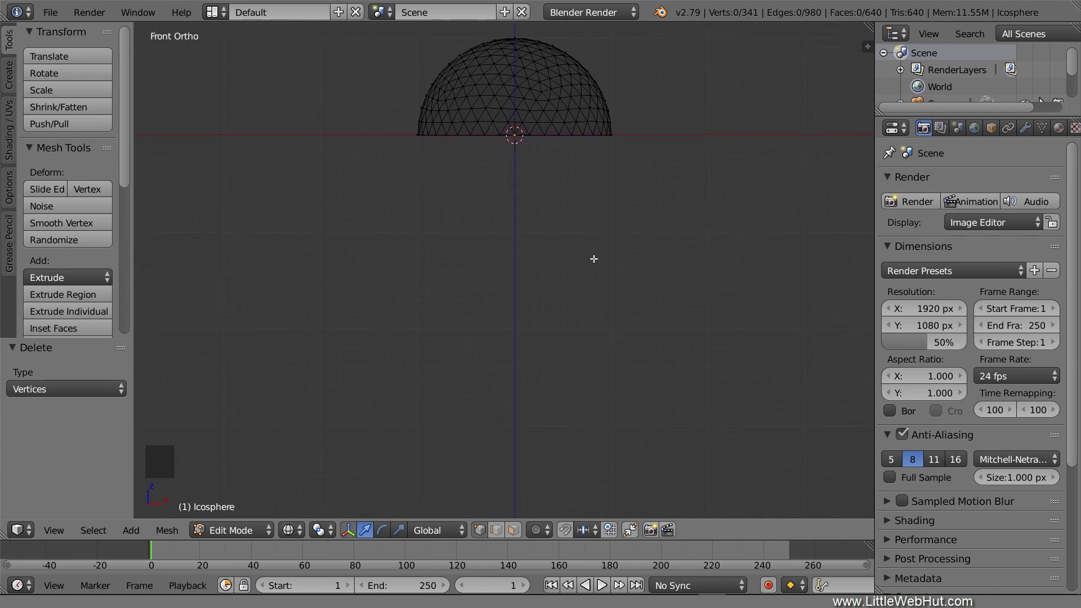
{"action": "key", "text": "b"}
{"action": "left_click_drag", "start_coordinate": [389, 131], "coordinate": [651, 194]}
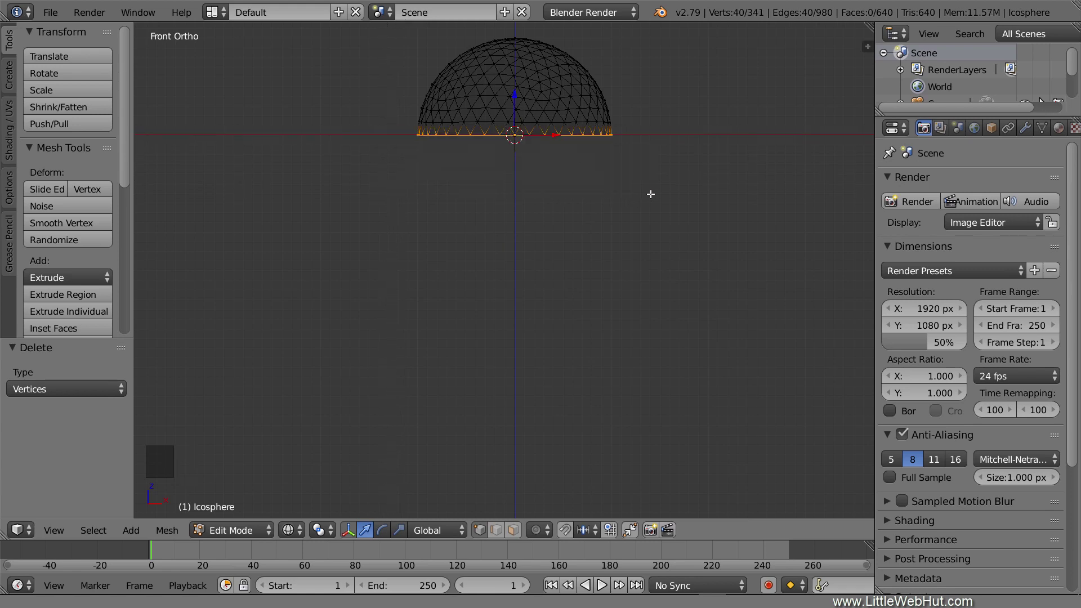
{"action": "key", "text": "e"}
{"action": "key", "text": "z"}
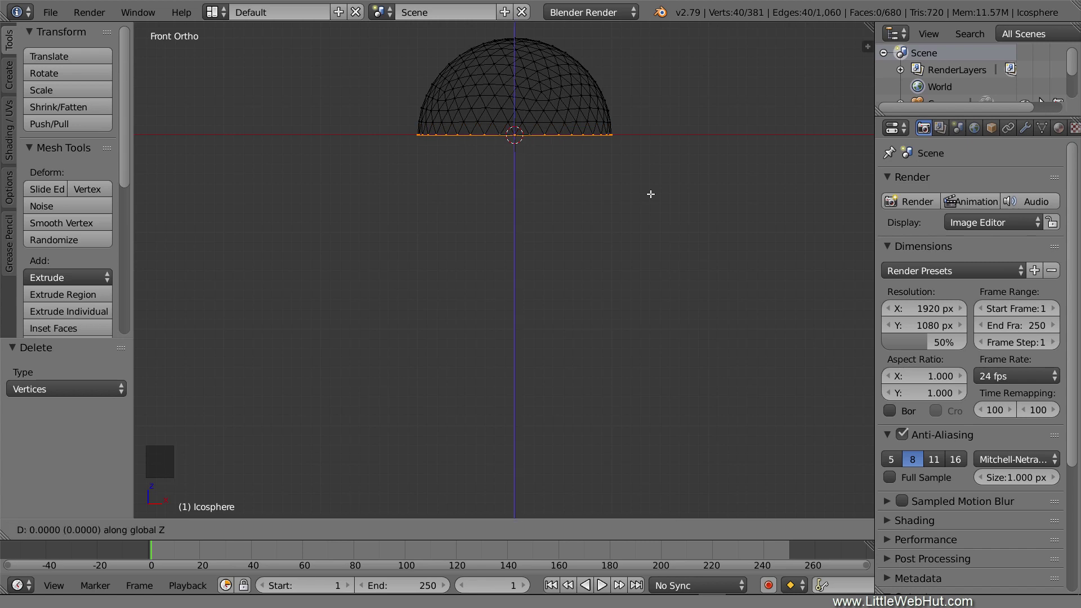
{"action": "type", "text": "-3"}
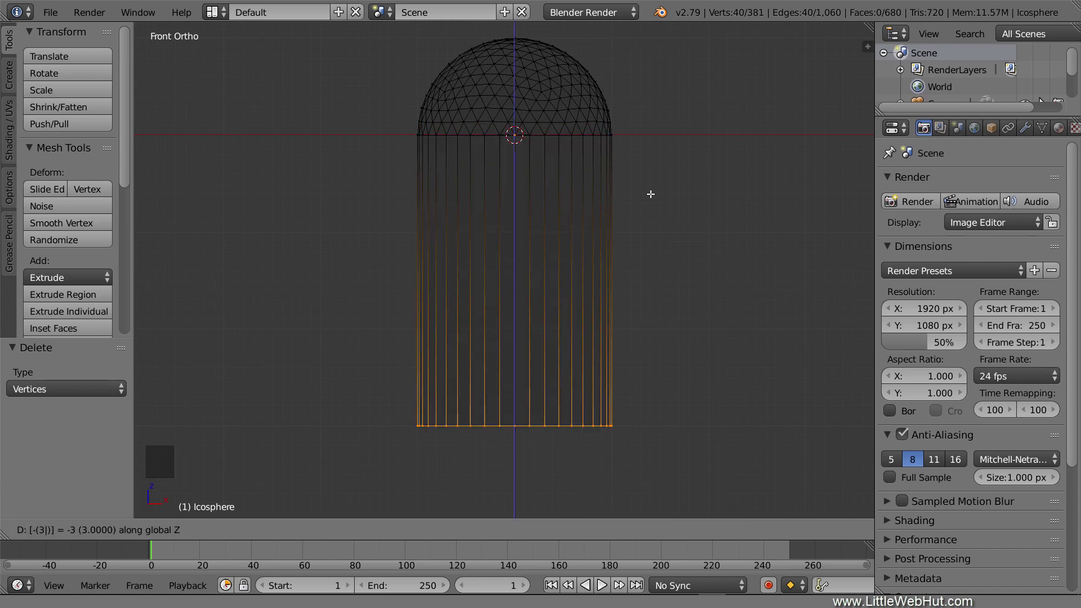
{"action": "key", "text": "Return"}
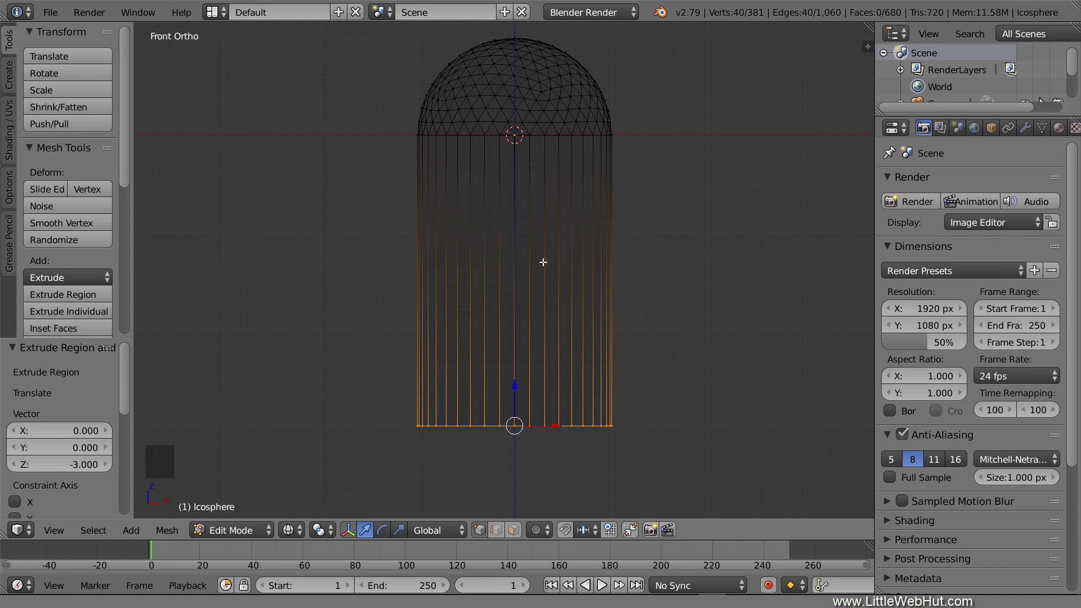
Return the viewport to solid shading and switch the domed cylinder back to Object Mode
{"action": "left_click", "coordinate": [299, 529]}
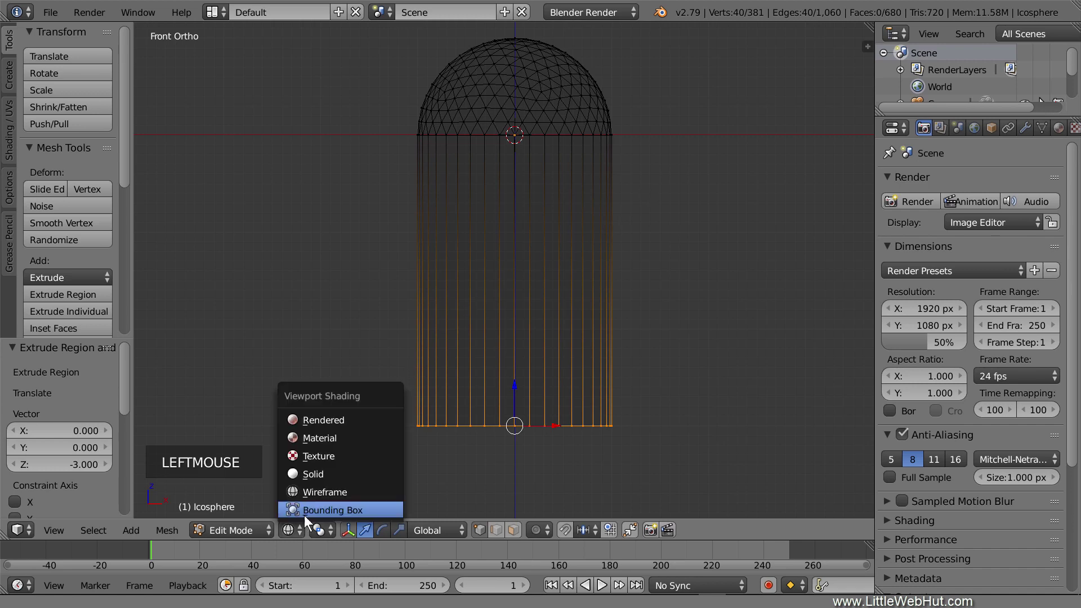
{"action": "left_click", "coordinate": [346, 474]}
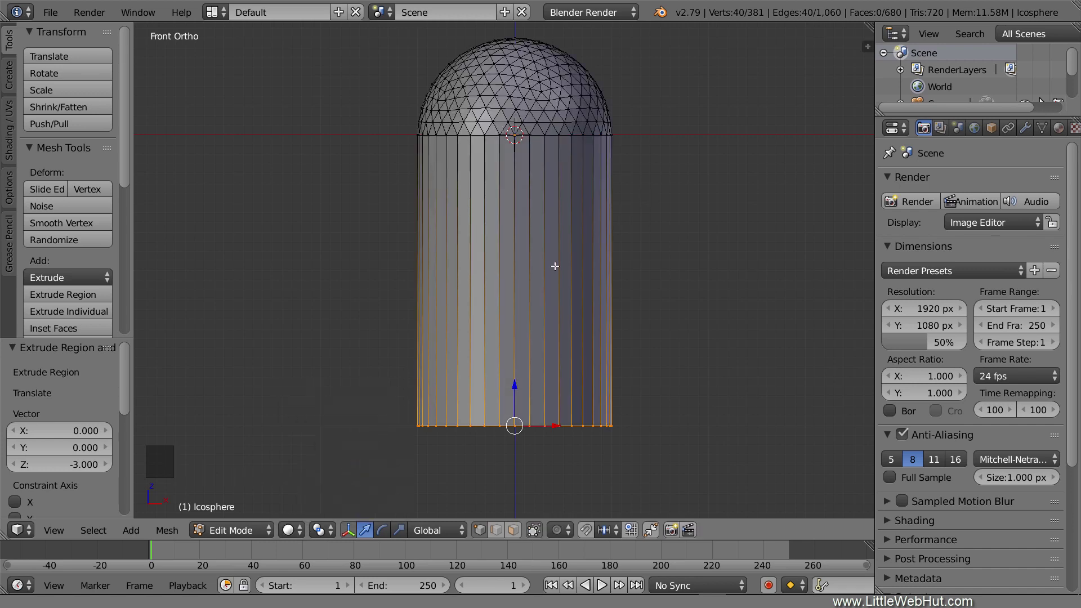
{"action": "middle_click_drag", "start_coordinate": [653, 171], "coordinate": [654, 193]}
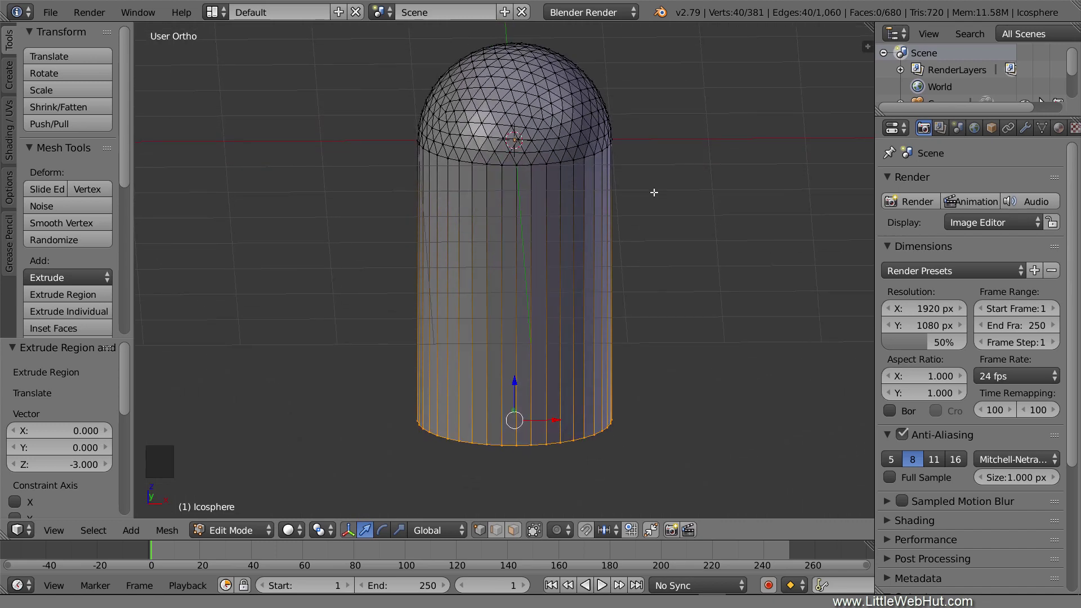
{"action": "key", "text": "Tab"}
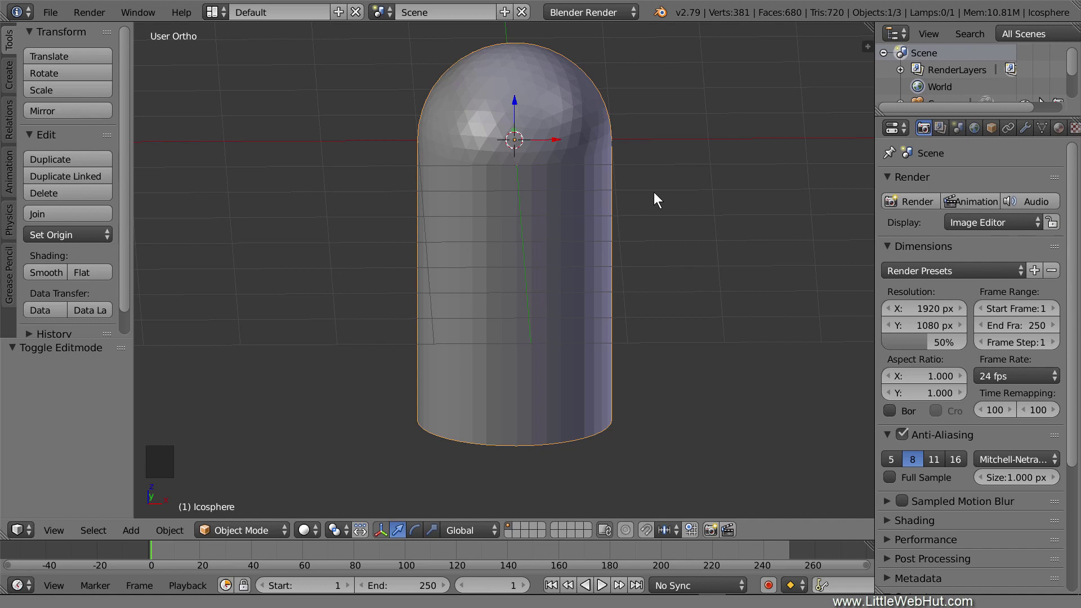
Duplicate the domed cylinder in place and name the duplicate filter
{"action": "key", "text": "shift+d"}
{"action": "right_click", "coordinate": [655, 190]}
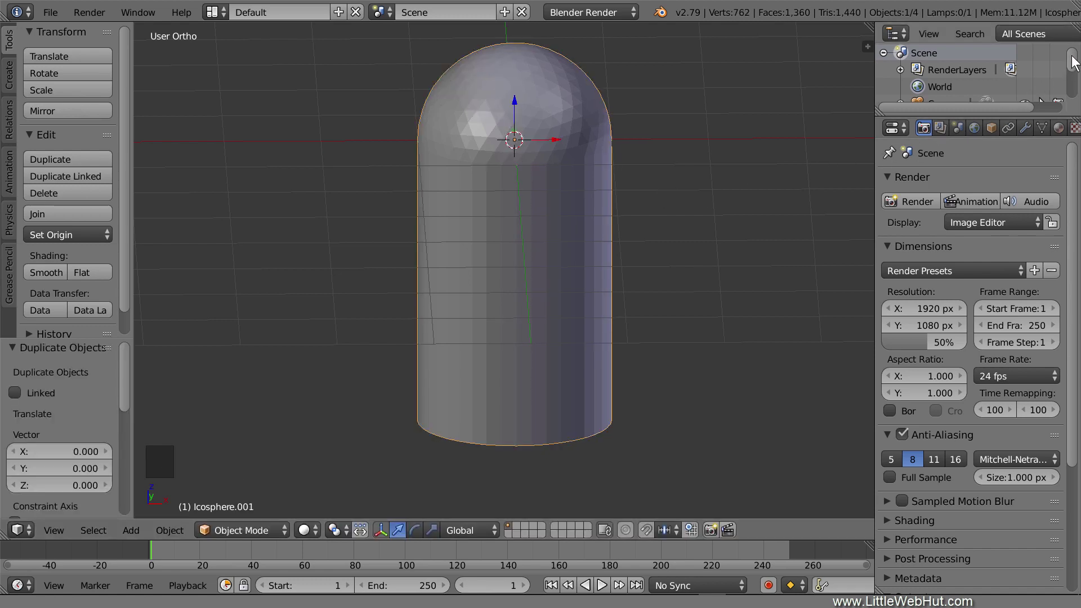
{"action": "left_click_drag", "start_coordinate": [1072, 60], "coordinate": [1076, 88]}
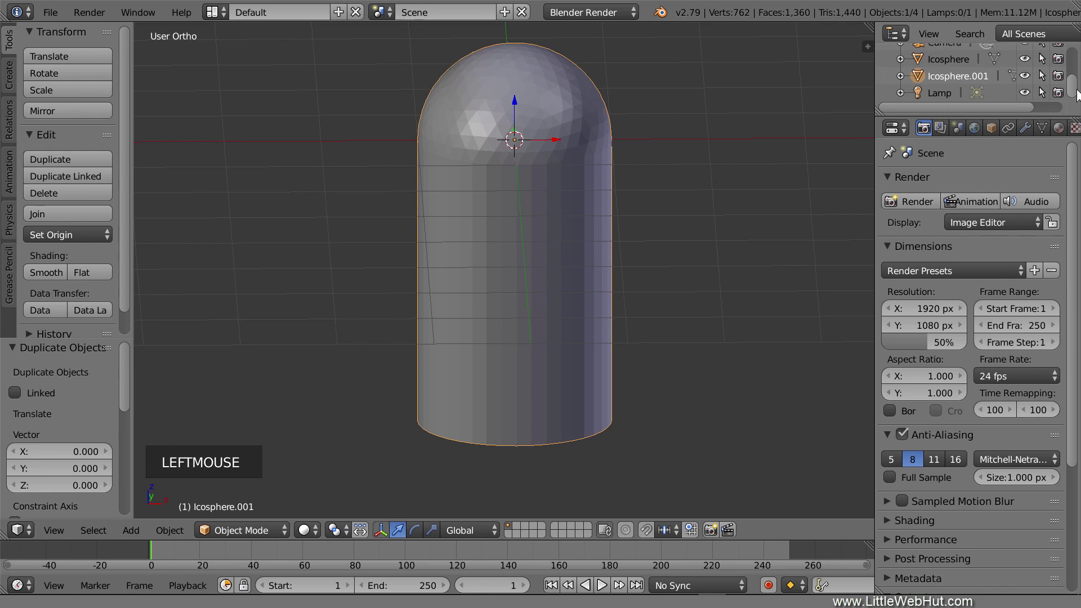
{"action": "double_click", "coordinate": [962, 77]}
{"action": "type", "text": "filter"}
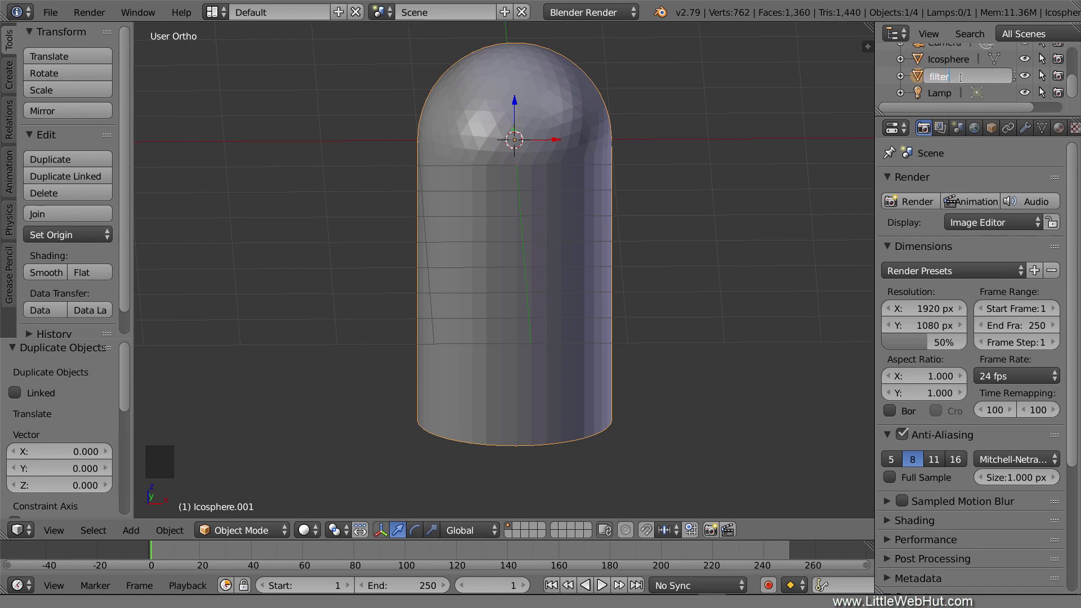
{"action": "key", "text": "Return"}
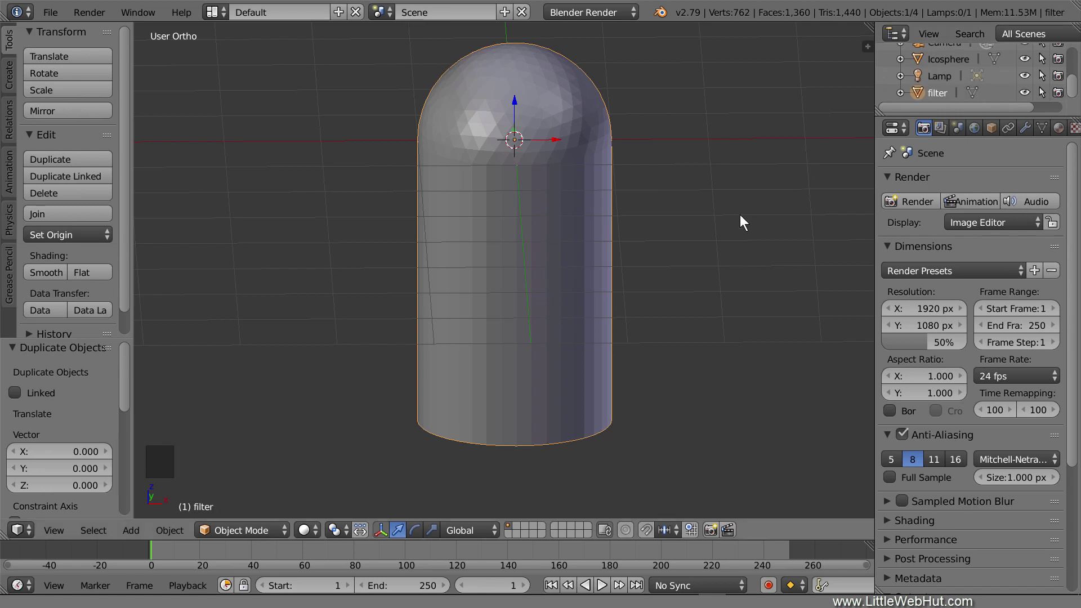
Hide the filter object and rename the original domed cylinder as screen
{"action": "key", "text": "h"}
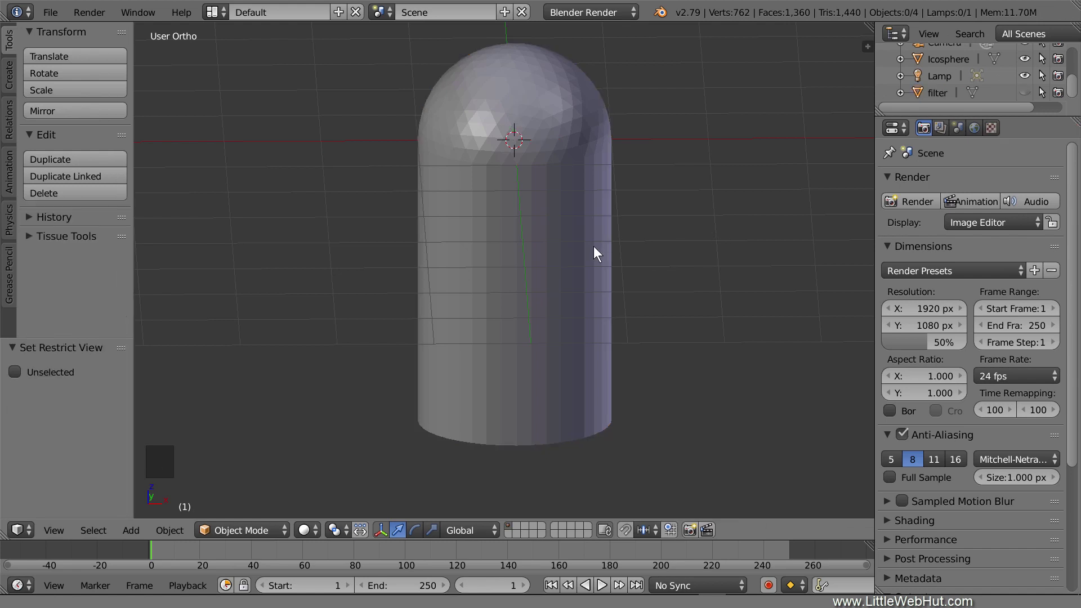
{"action": "right_click", "coordinate": [556, 243]}
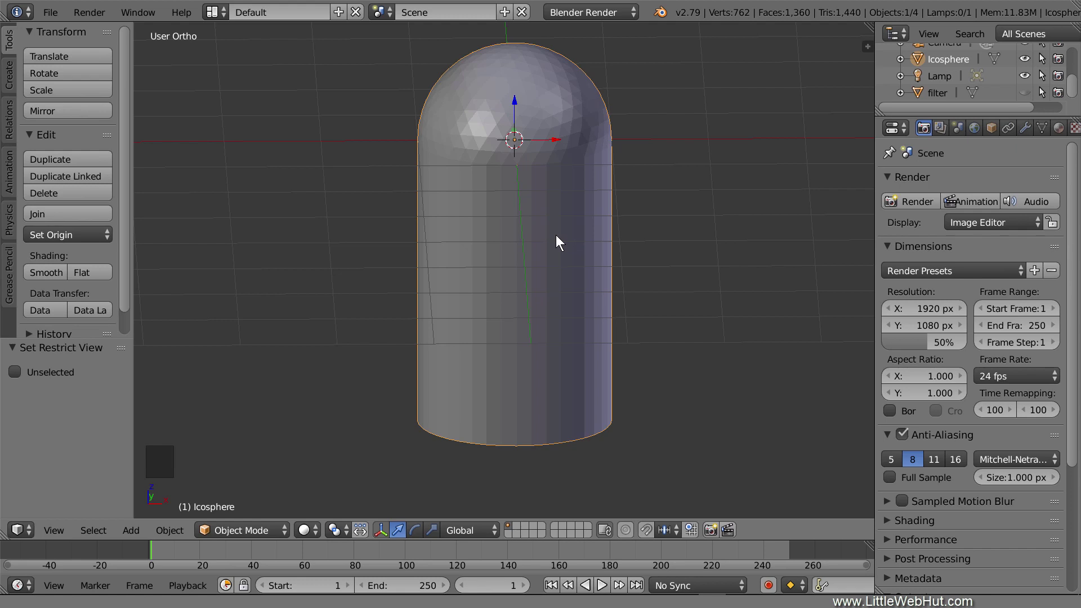
{"action": "double_click", "coordinate": [939, 59]}
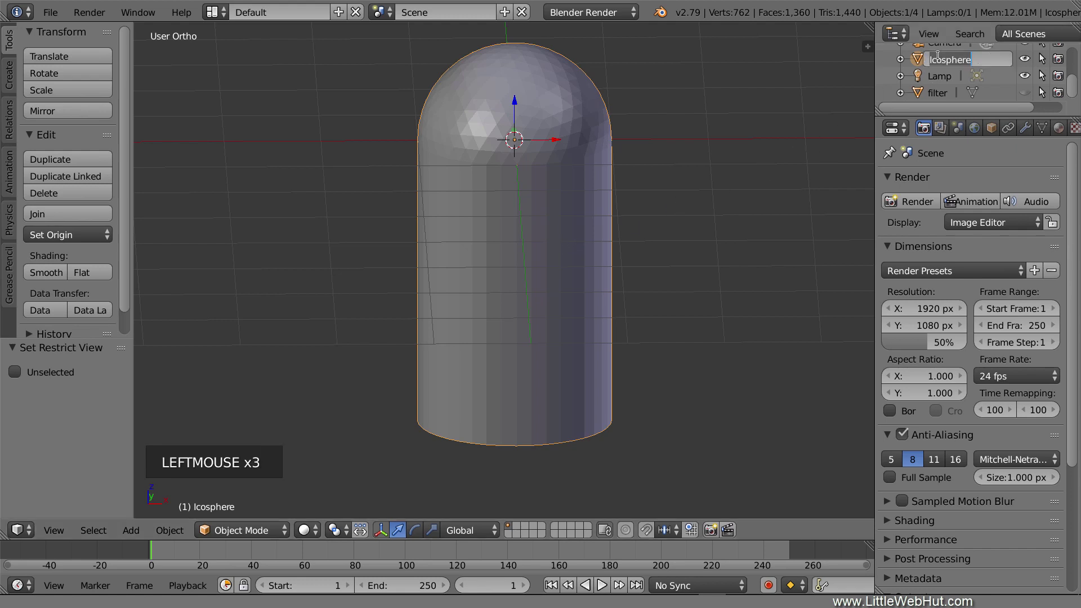
{"action": "type", "text": "screen"}
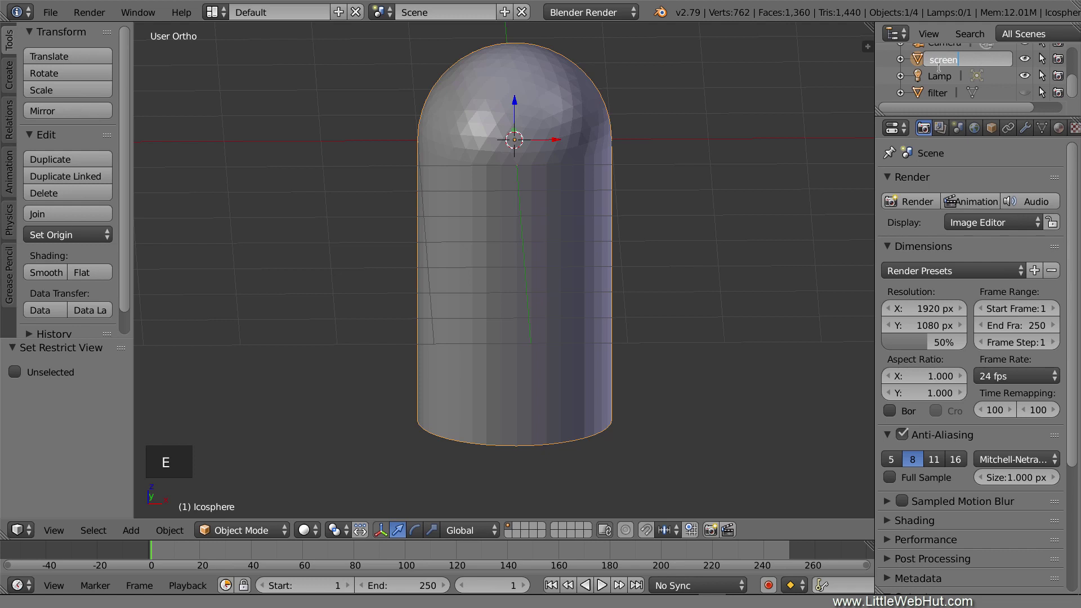
{"action": "key", "text": "Return"}
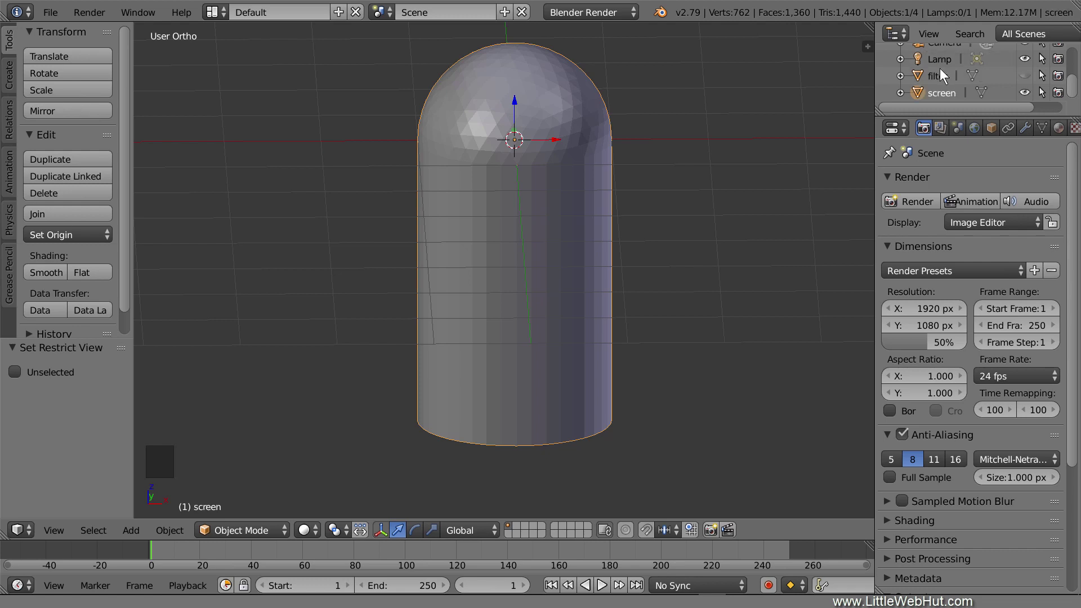
In Edit Mode, add 20 evenly spaced horizontal loop cuts around the straight cylindrical wall of the screen object
{"action": "key", "text": "Tab"}
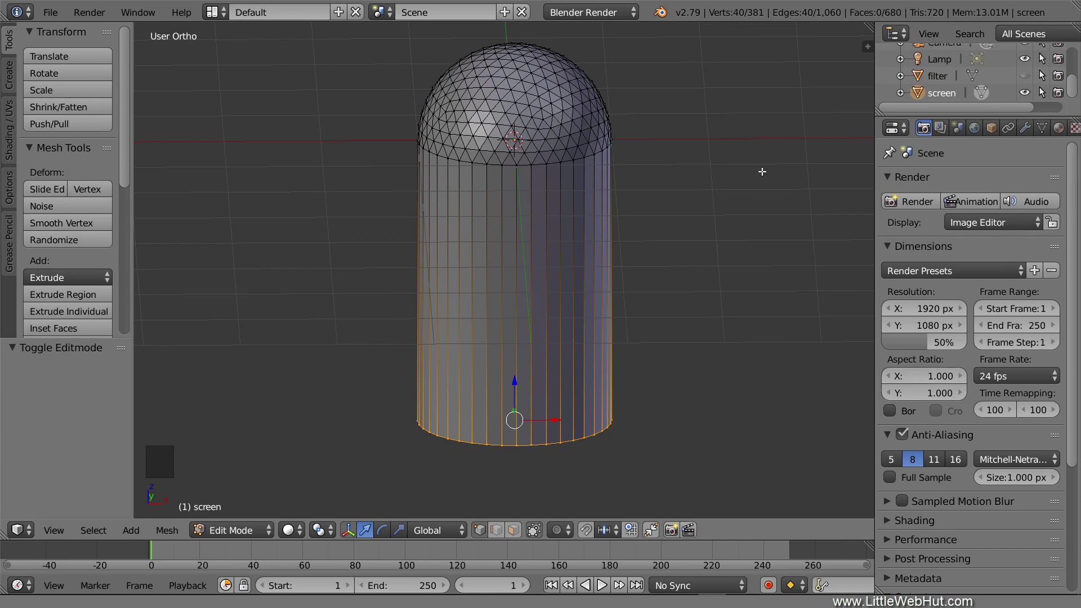
{"action": "key", "text": "ctrl+r"}
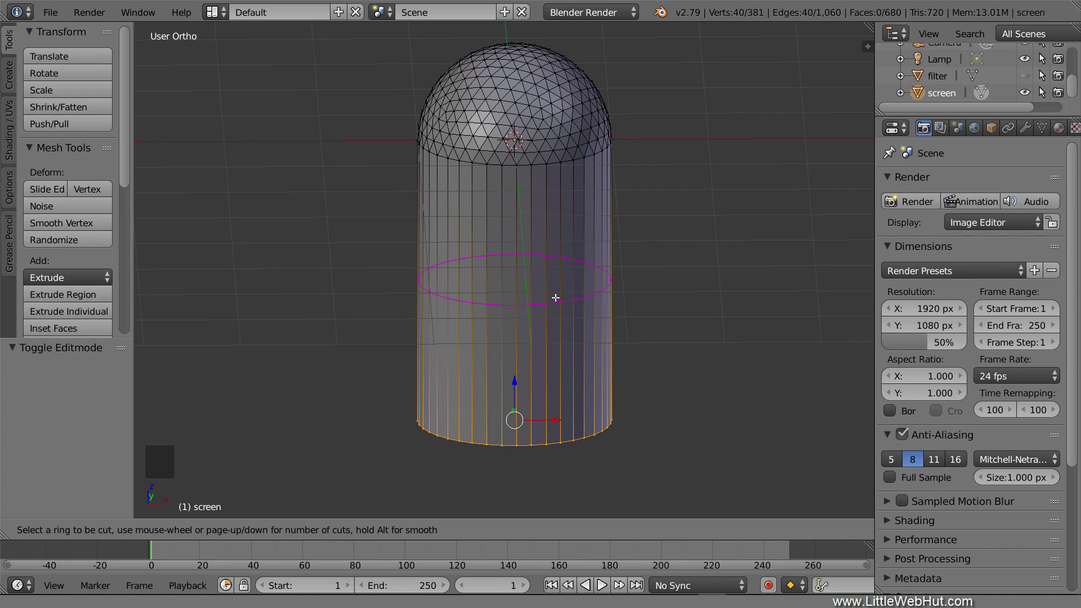
{"action": "type", "text": "20"}
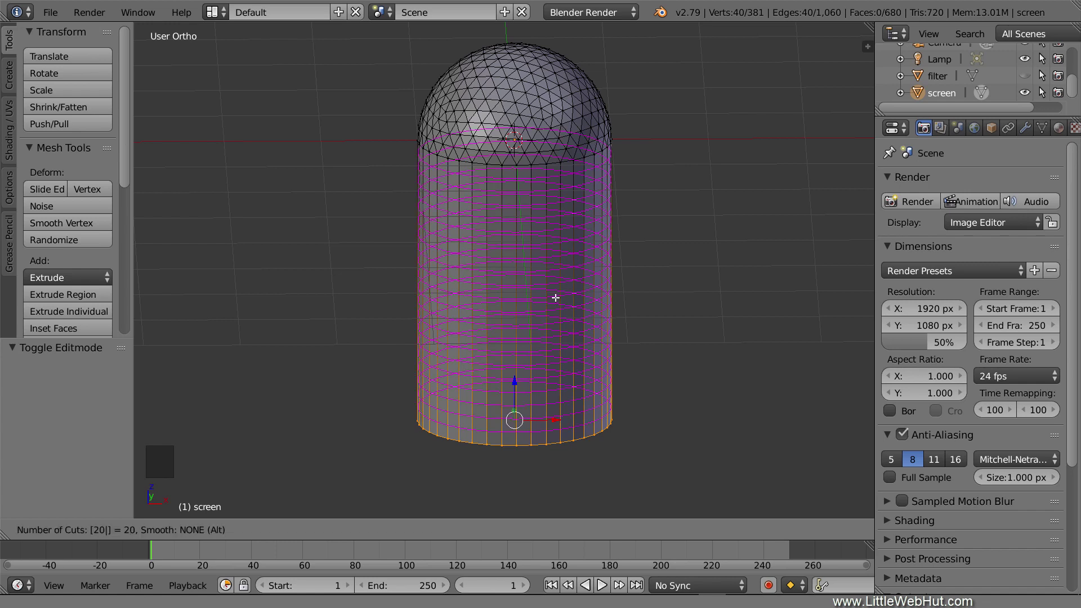
{"action": "key", "text": "Return"}
{"action": "key", "text": "Return"}
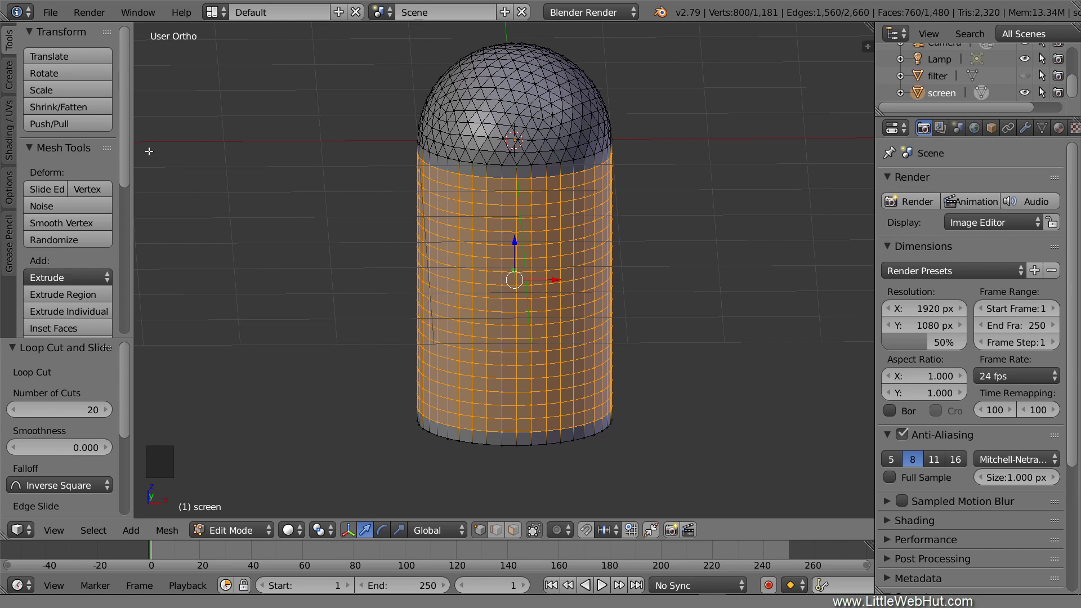
Select the screen's whole mesh and convert it to a honeycomb pattern with the Tissue add-on's Dual Mesh
{"action": "left_click_drag", "start_coordinate": [123, 134], "coordinate": [119, 289]}
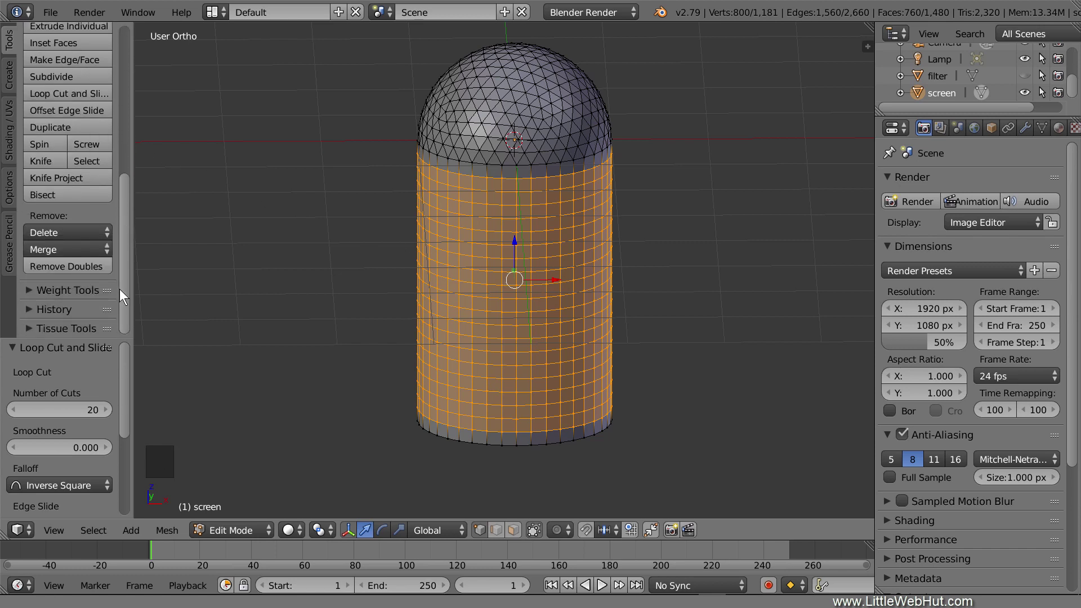
{"action": "left_click", "coordinate": [28, 326]}
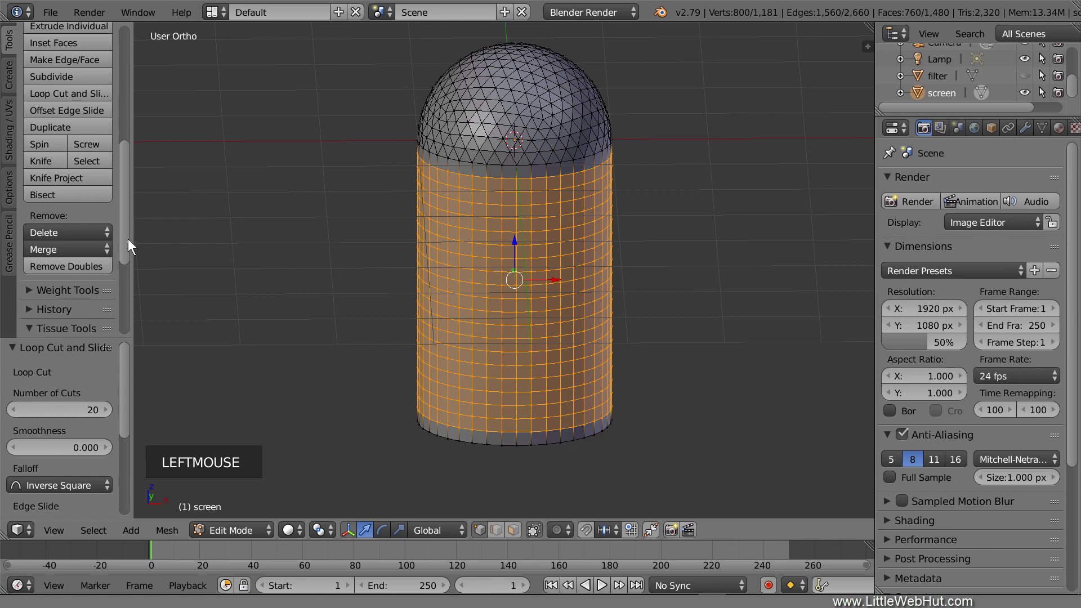
{"action": "left_click_drag", "start_coordinate": [125, 242], "coordinate": [123, 321]}
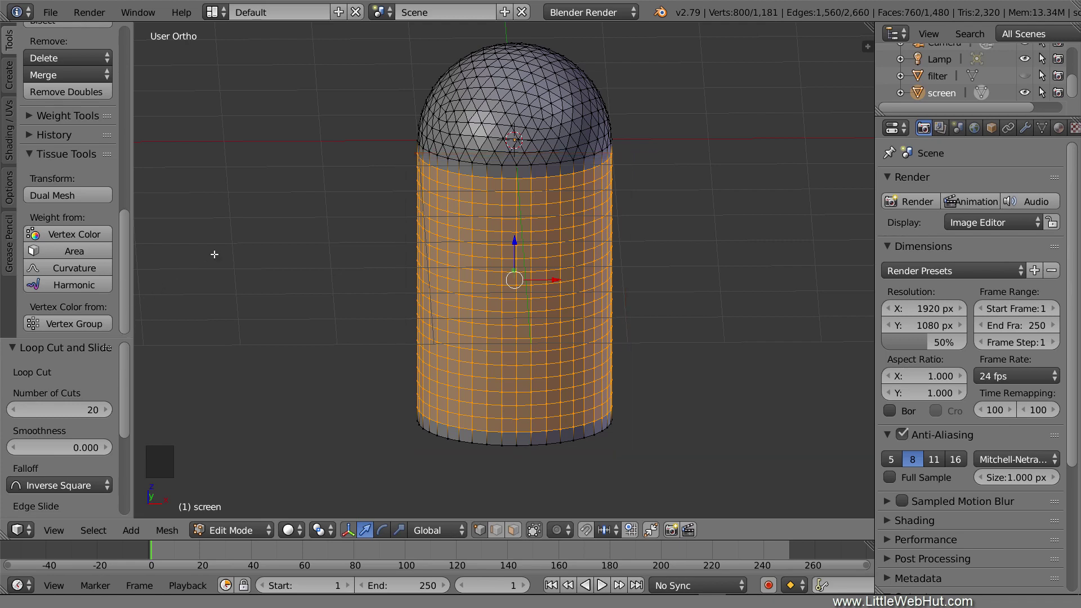
{"action": "key", "text": "a"}
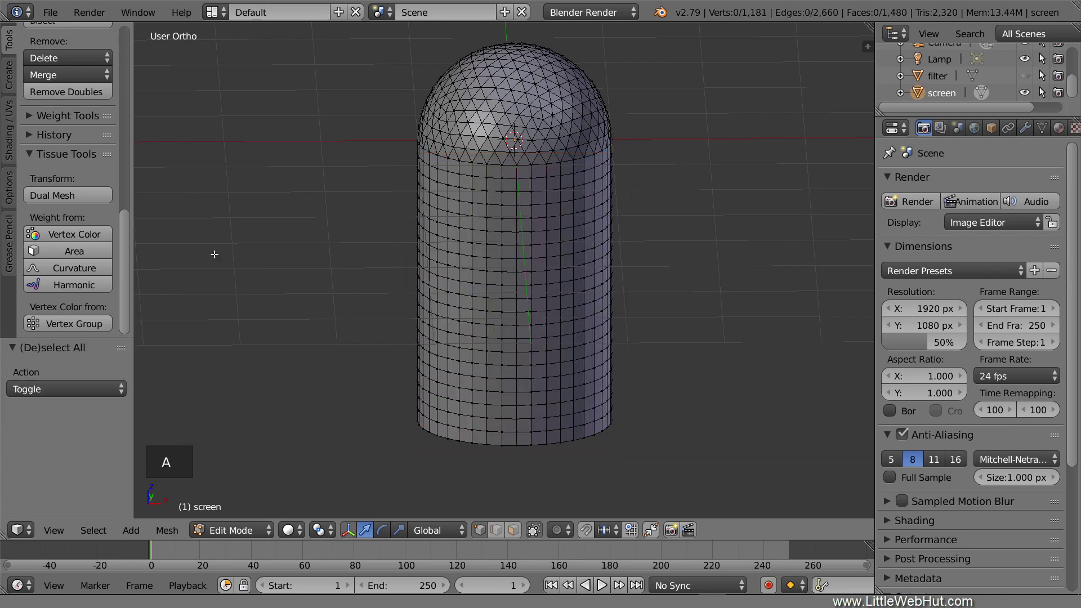
{"action": "key", "text": "a"}
{"action": "left_click", "coordinate": [97, 196]}
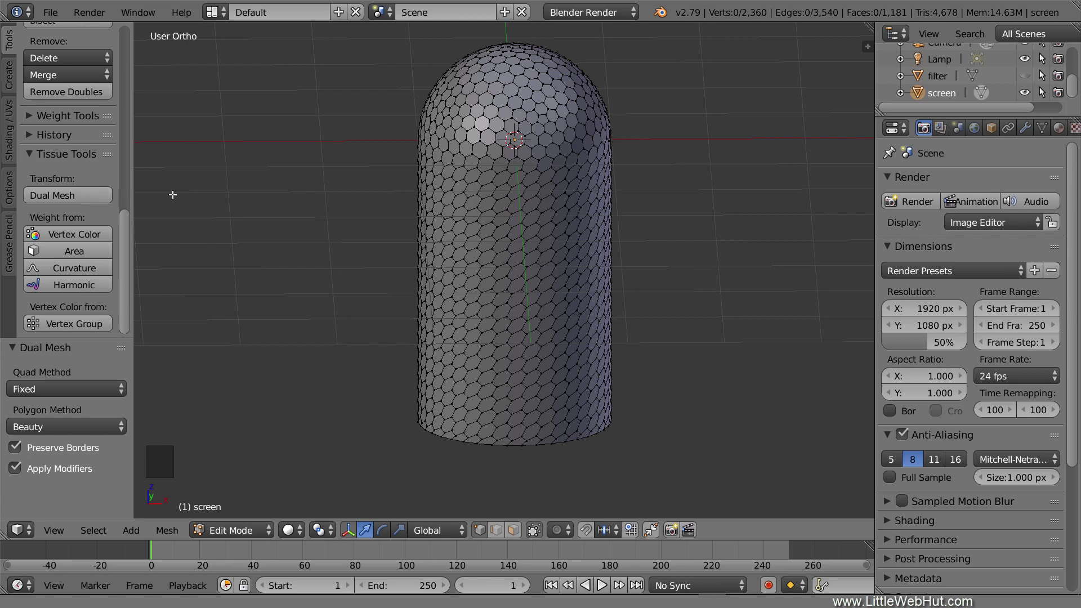
Using a front wireframe view, select all vertices of the dome above the cylindrical wall, and return to solid shading
{"action": "key", "text": "KP_1"}
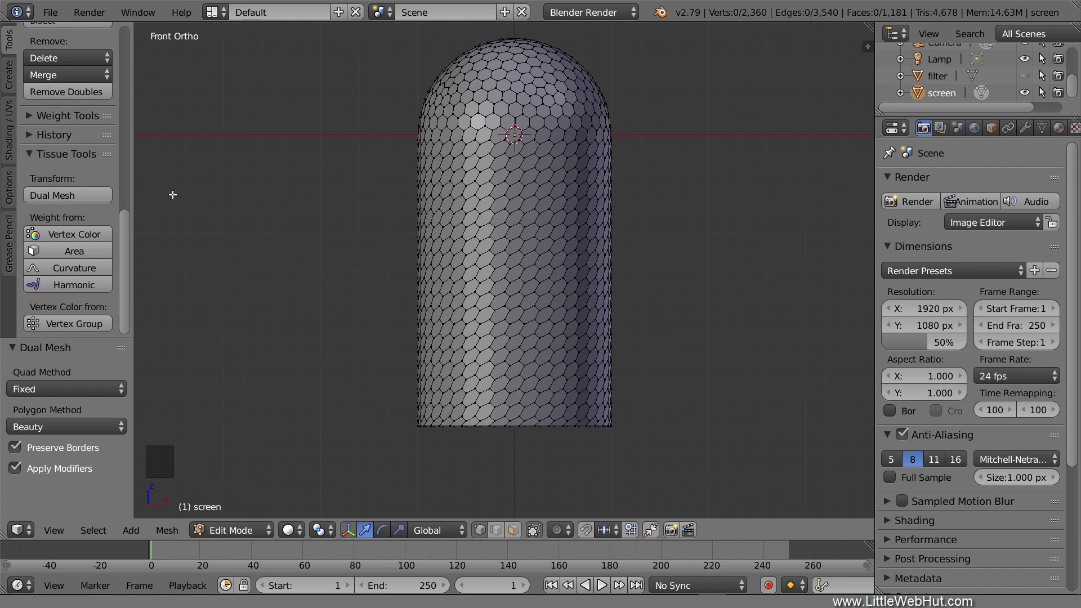
{"action": "left_click", "coordinate": [295, 530]}
{"action": "left_click", "coordinate": [354, 491]}
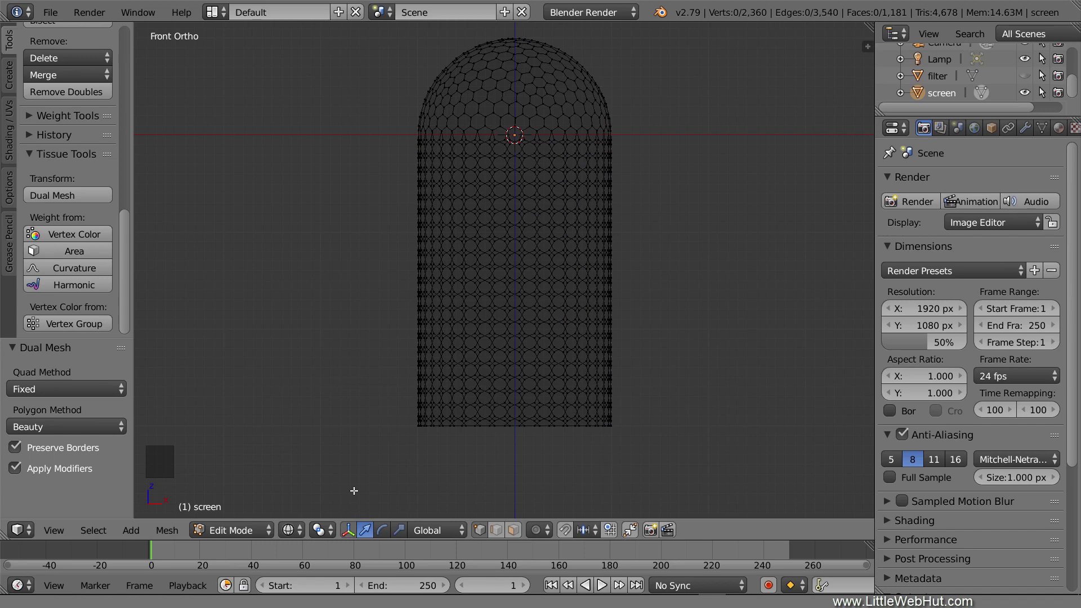
{"action": "key", "text": "a"}
{"action": "key", "text": "a"}
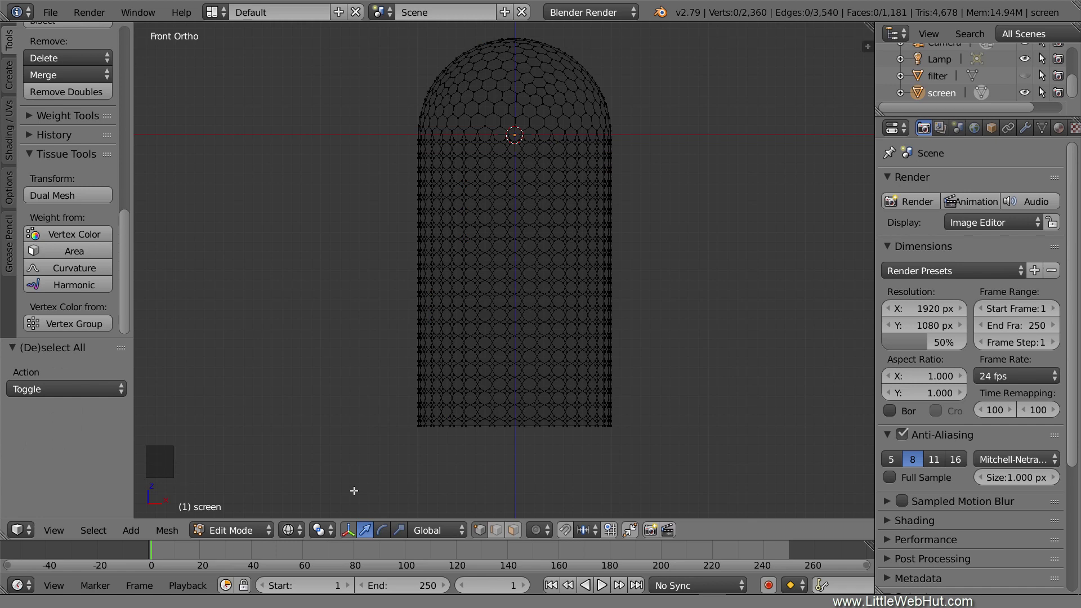
{"action": "key", "text": "b"}
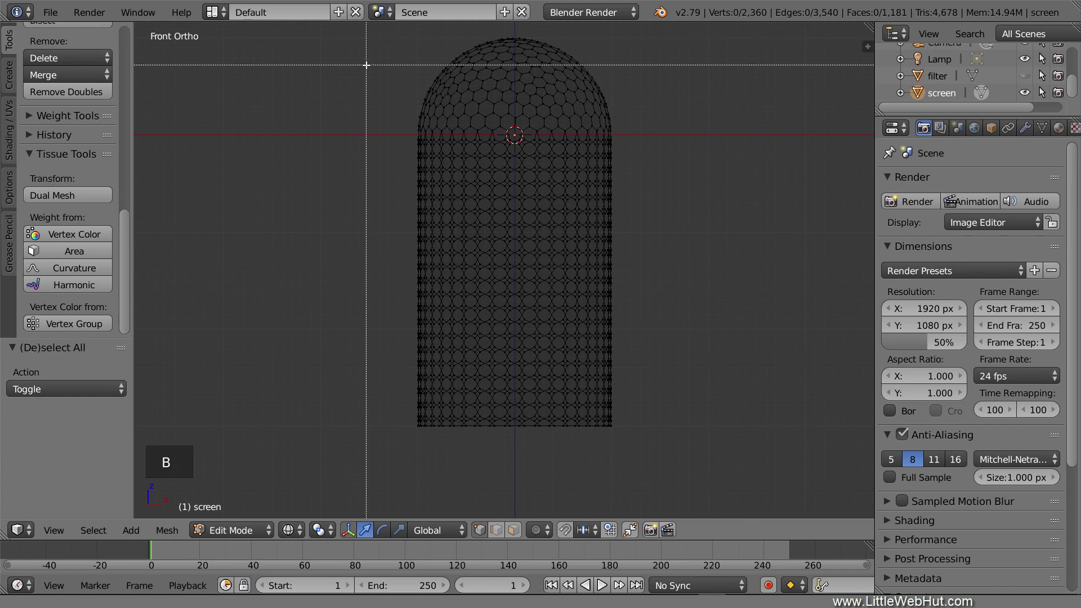
{"action": "left_click_drag", "start_coordinate": [382, 30], "coordinate": [642, 135]}
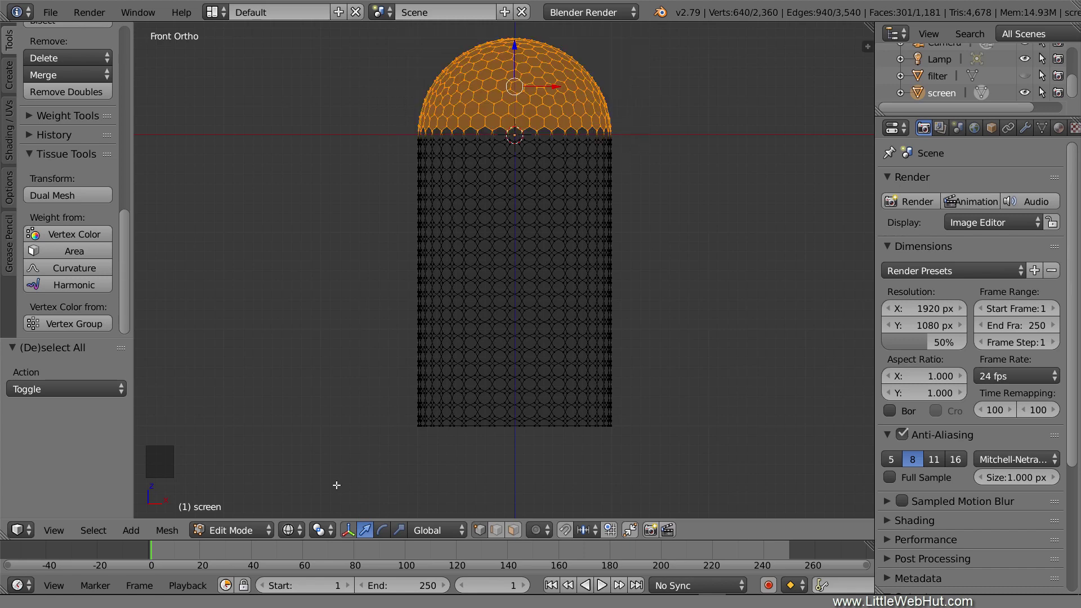
{"action": "left_click", "coordinate": [300, 528]}
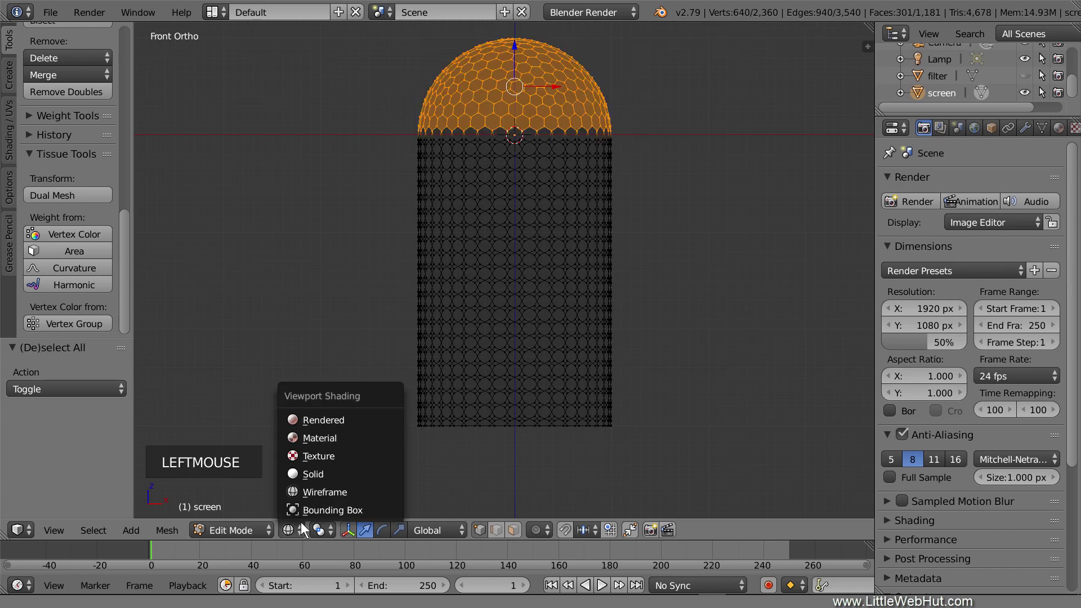
{"action": "left_click", "coordinate": [342, 479]}
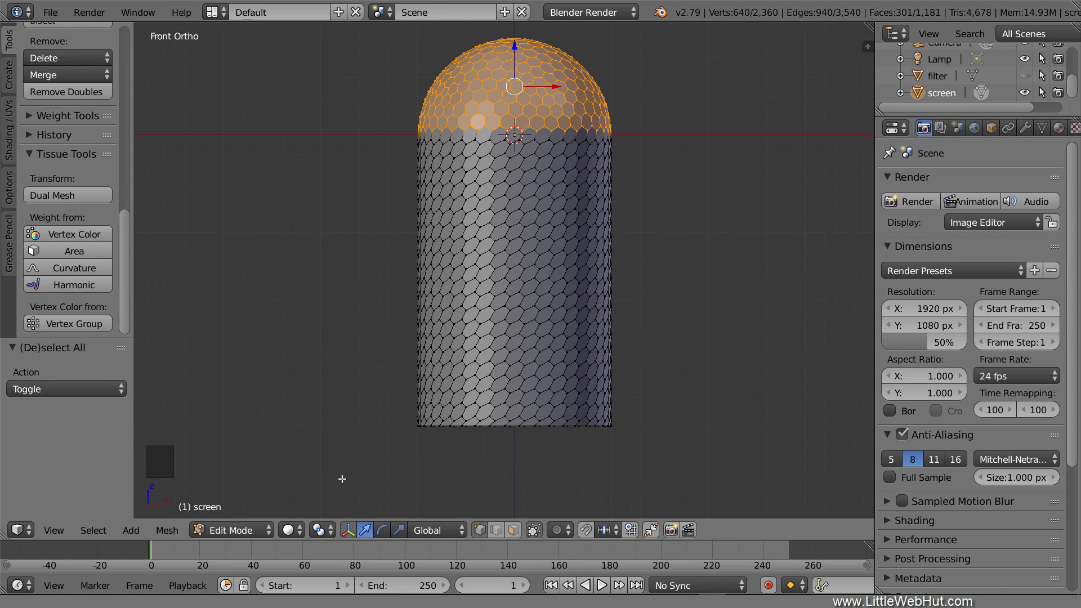
Enable proportional editing with Linear falloff
{"action": "left_click", "coordinate": [563, 530]}
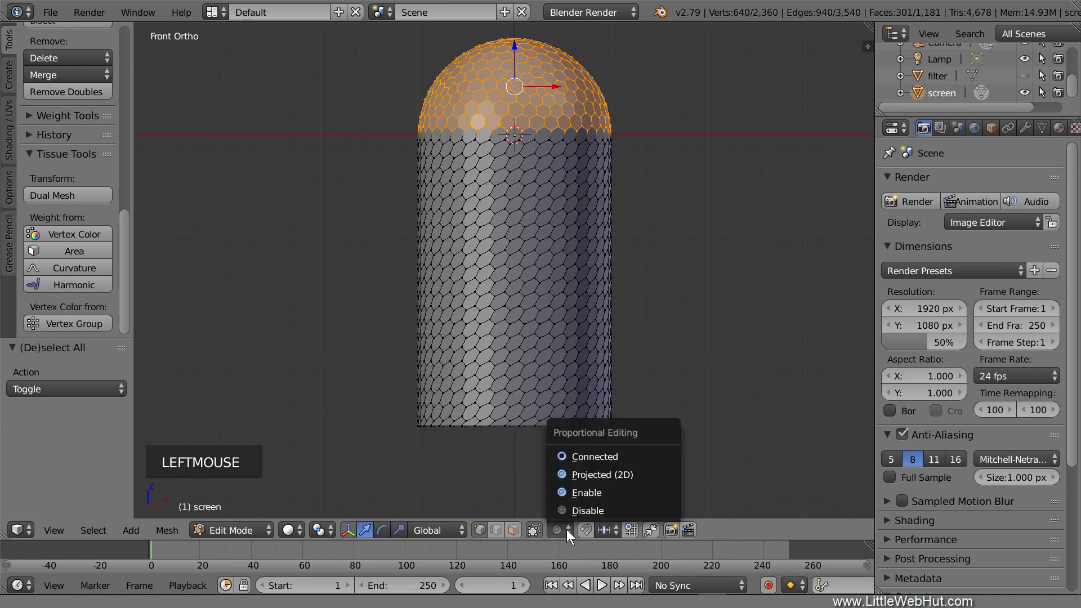
{"action": "left_click", "coordinate": [606, 492]}
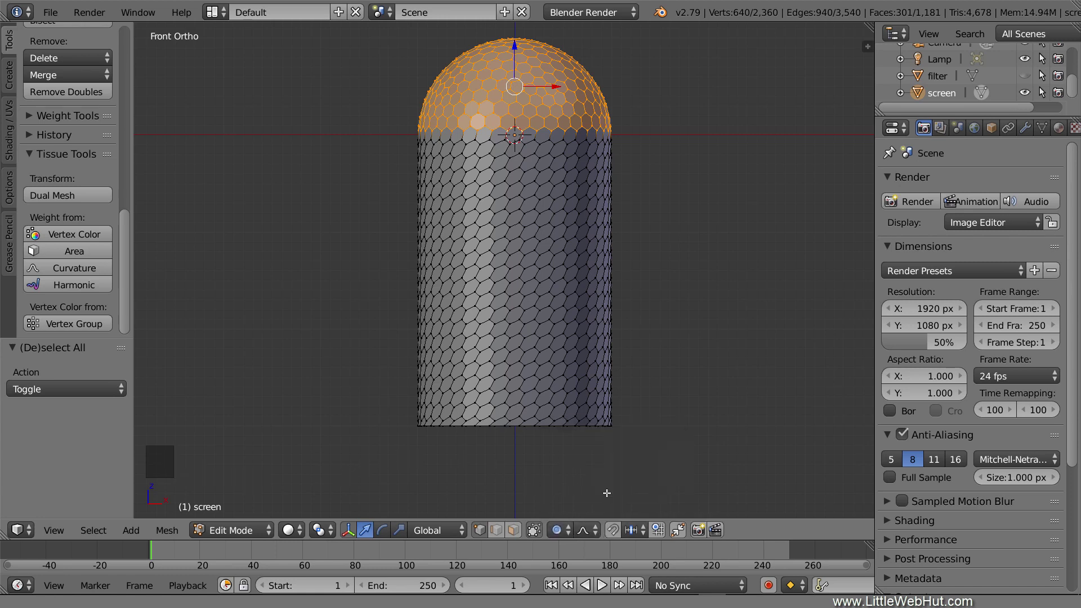
{"action": "left_click", "coordinate": [586, 529]}
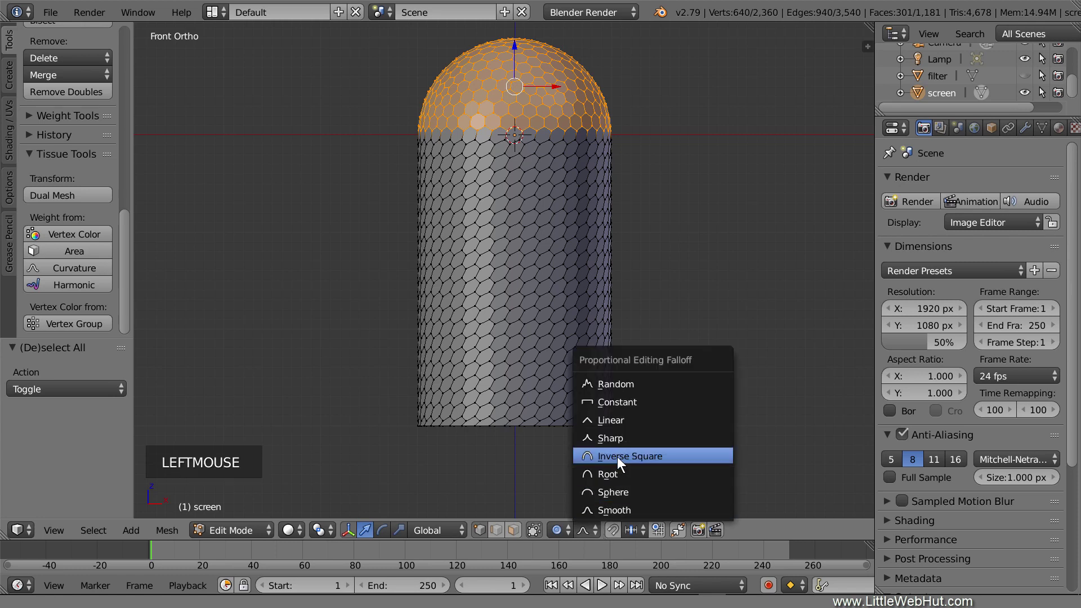
{"action": "left_click", "coordinate": [647, 420]}
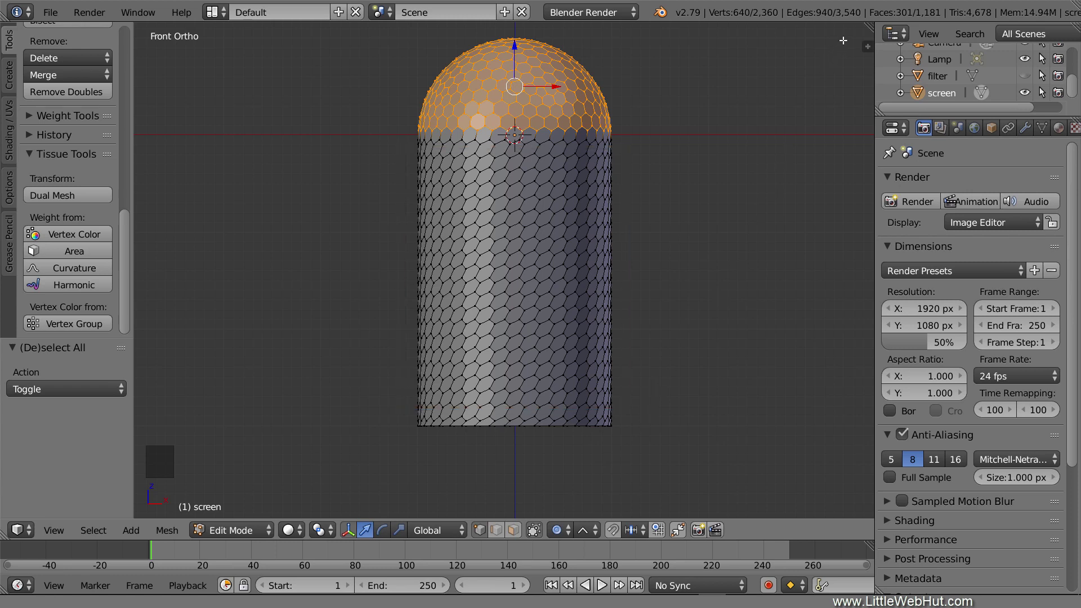
Rotate the selected dome about -119° around global Z with a proportional size of 3.80 to straighten the wall's hexagons, and disable proportional editing
{"action": "key", "text": "r"}
{"action": "key", "text": "z"}
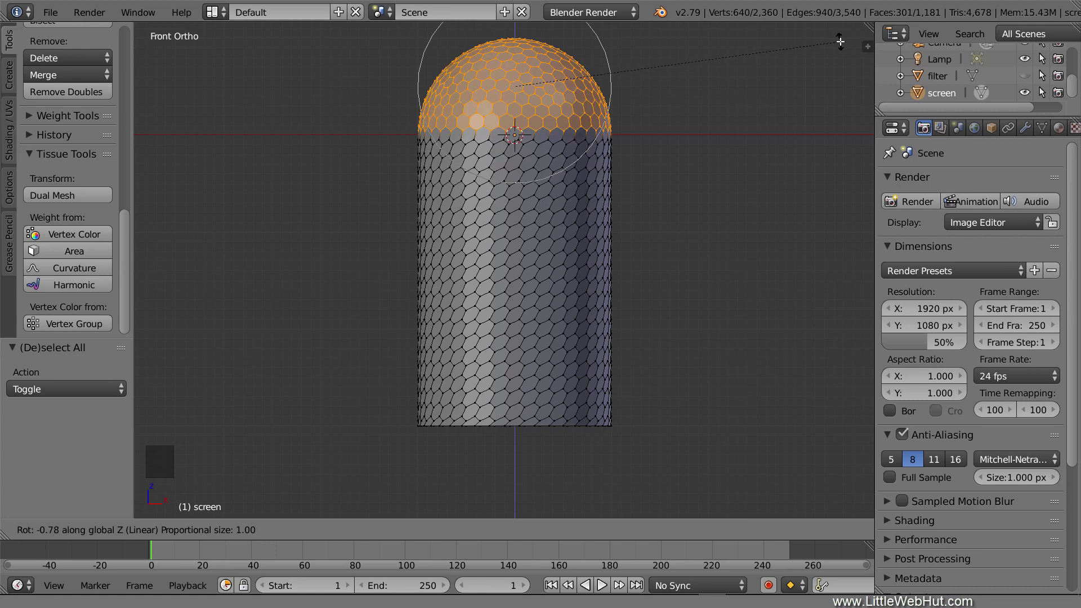
{"action": "scroll", "coordinate": [842, 42], "scroll_direction": "down", "scroll_amount": 9}
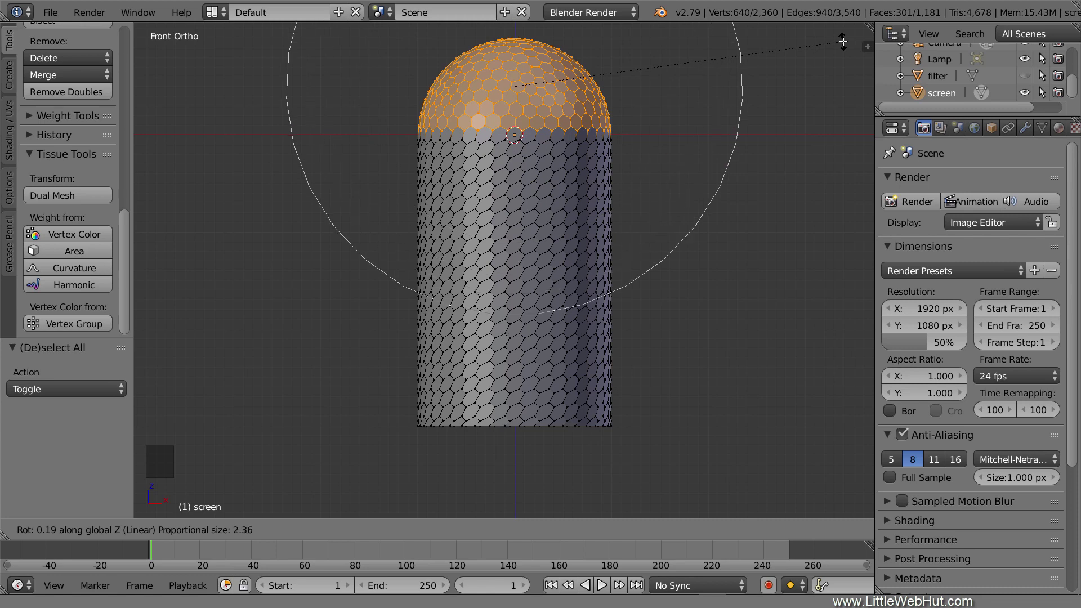
{"action": "scroll", "coordinate": [843, 42], "scroll_direction": "down", "scroll_amount": 5}
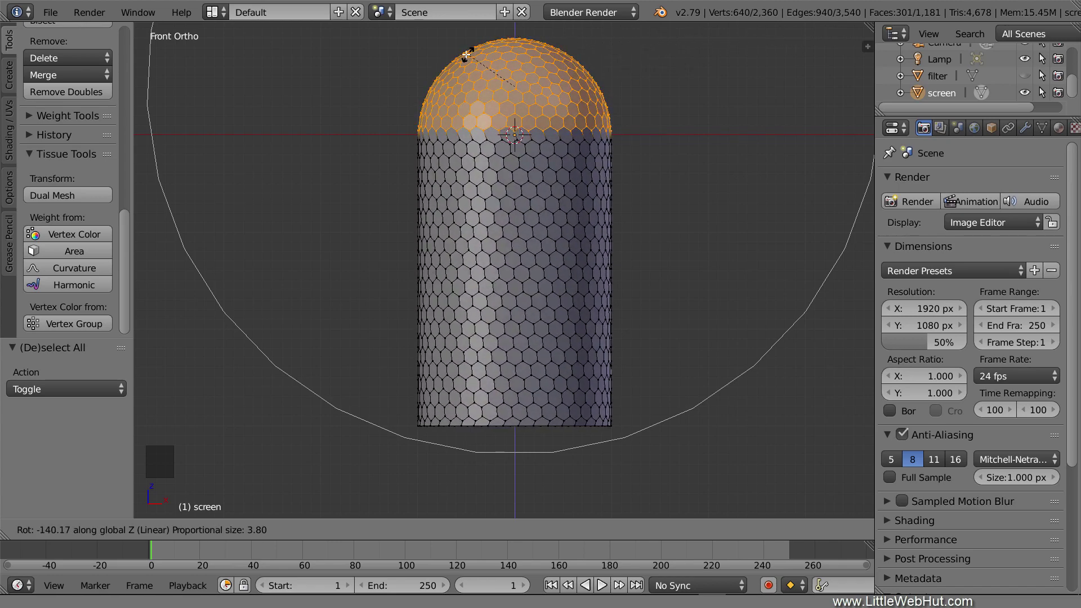
{"action": "left_click", "coordinate": [498, 62]}
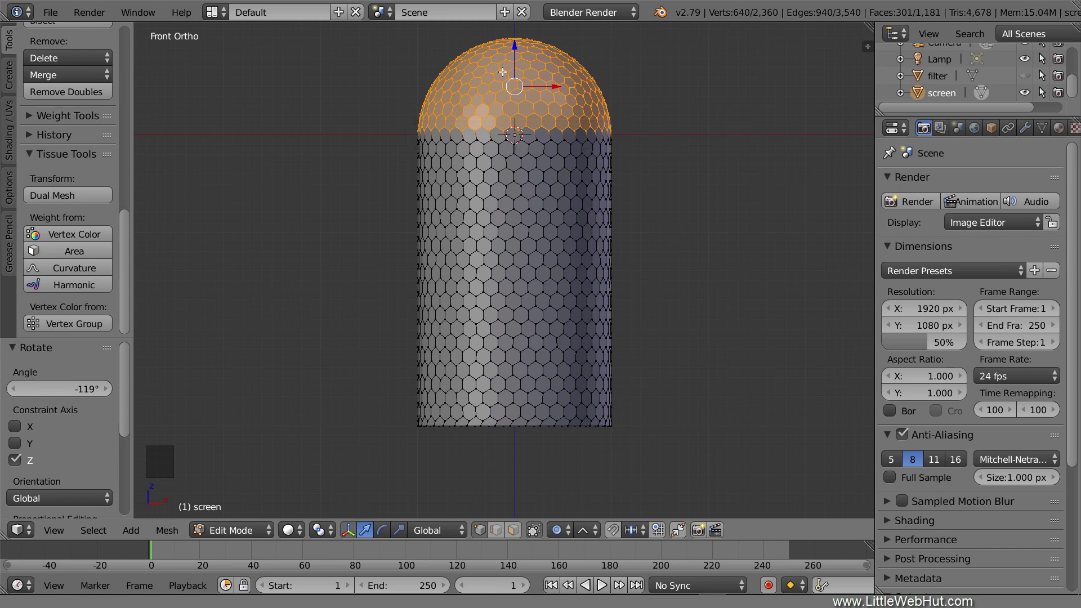
{"action": "left_click", "coordinate": [566, 530]}
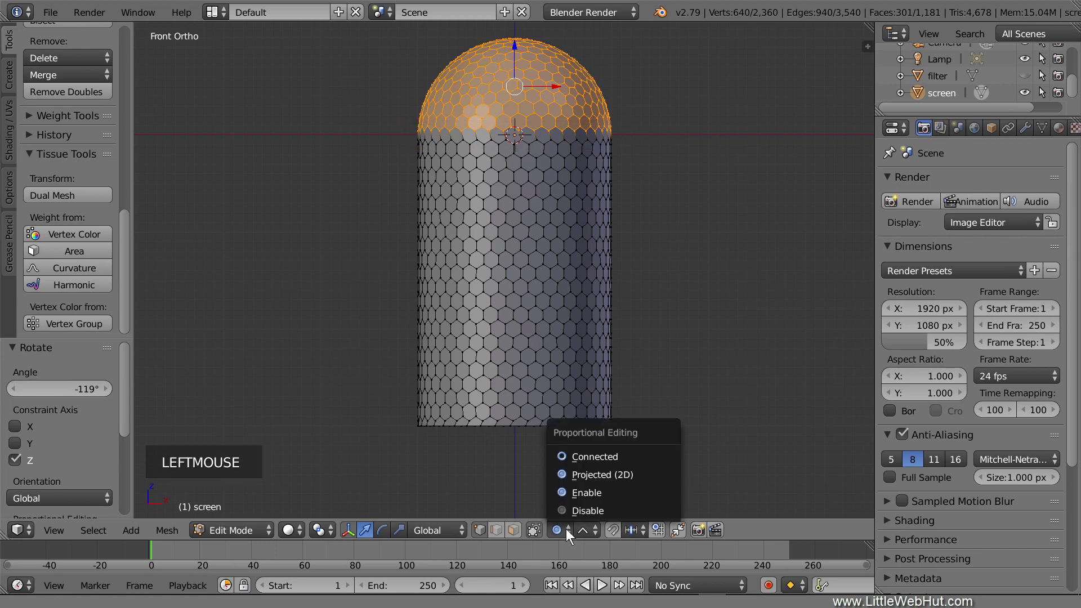
{"action": "left_click", "coordinate": [621, 510]}
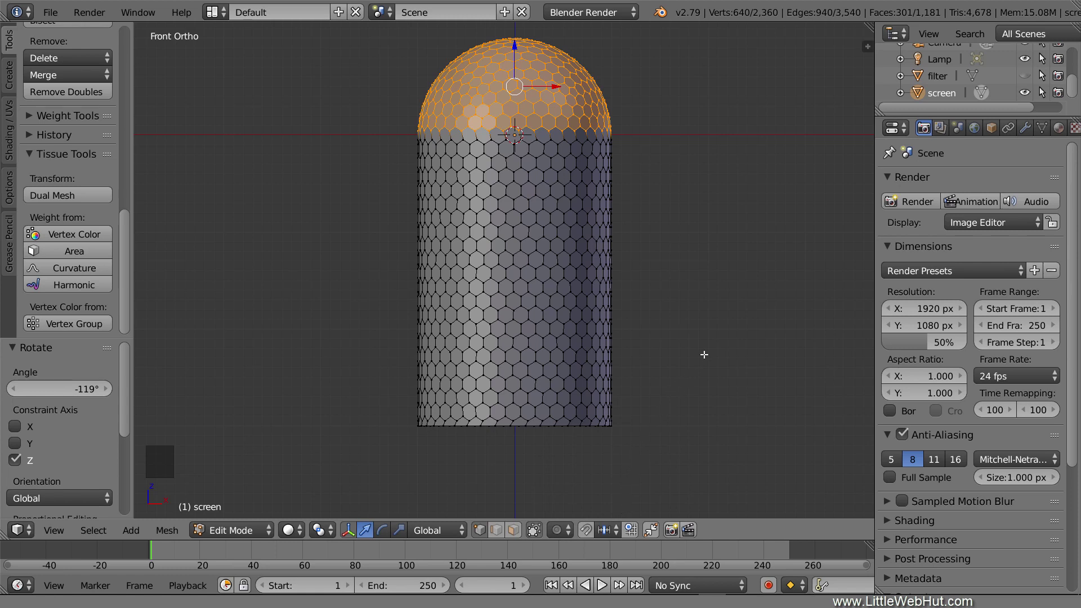
Rotate the selected dome about 1.47° around global Z to straighten the hexagons where it meets the wall
{"action": "key", "text": "r"}
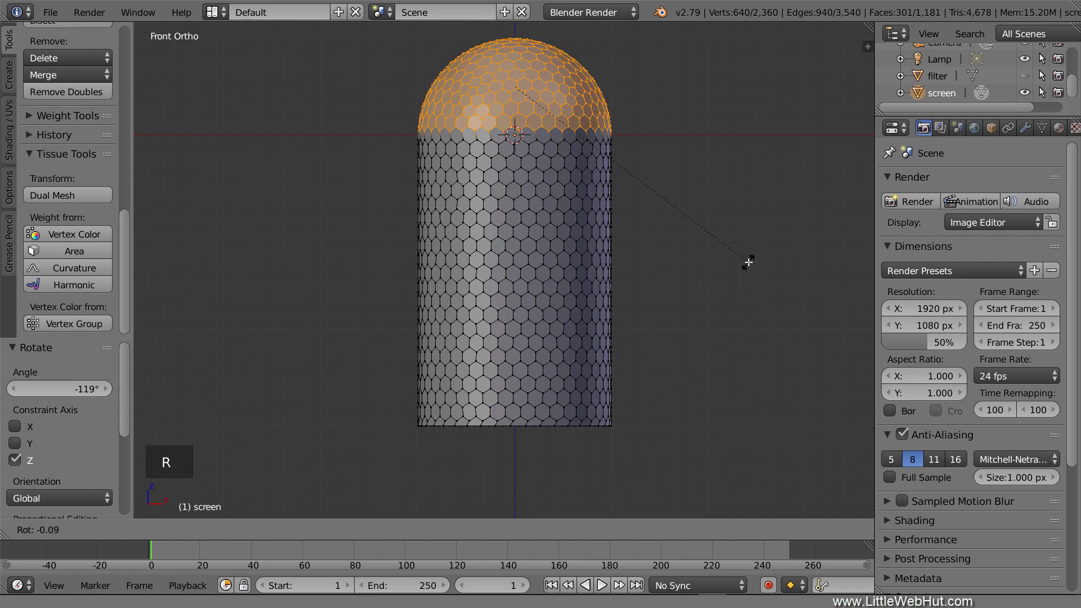
{"action": "key", "text": "z"}
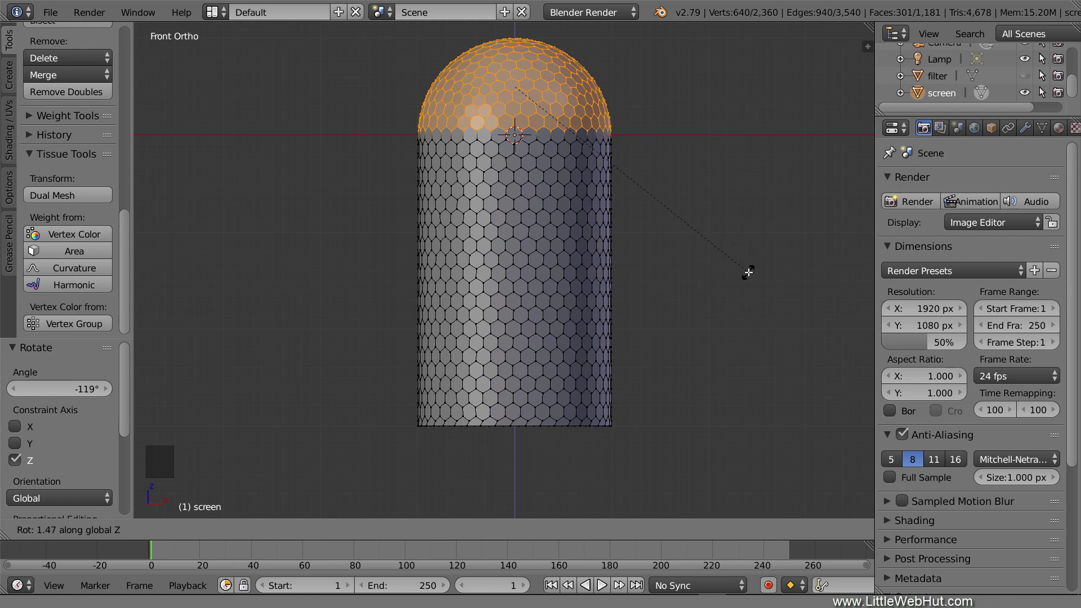
{"action": "left_click", "coordinate": [748, 273]}
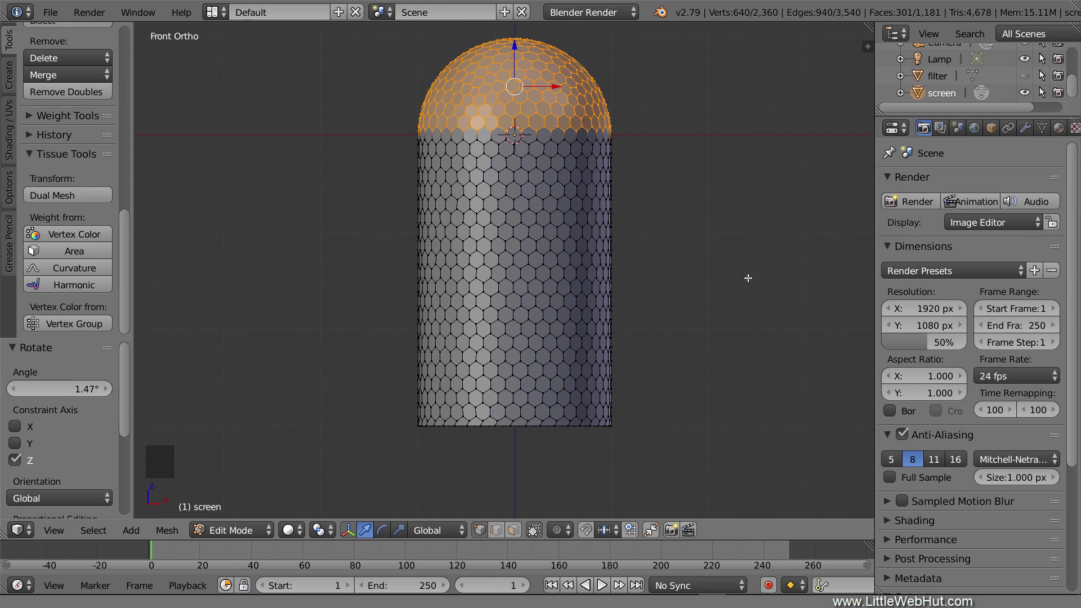
Select the edge loop around the screen's open bottom end and delete its vertices
{"action": "right_click", "coordinate": [581, 427], "text": "alt"}
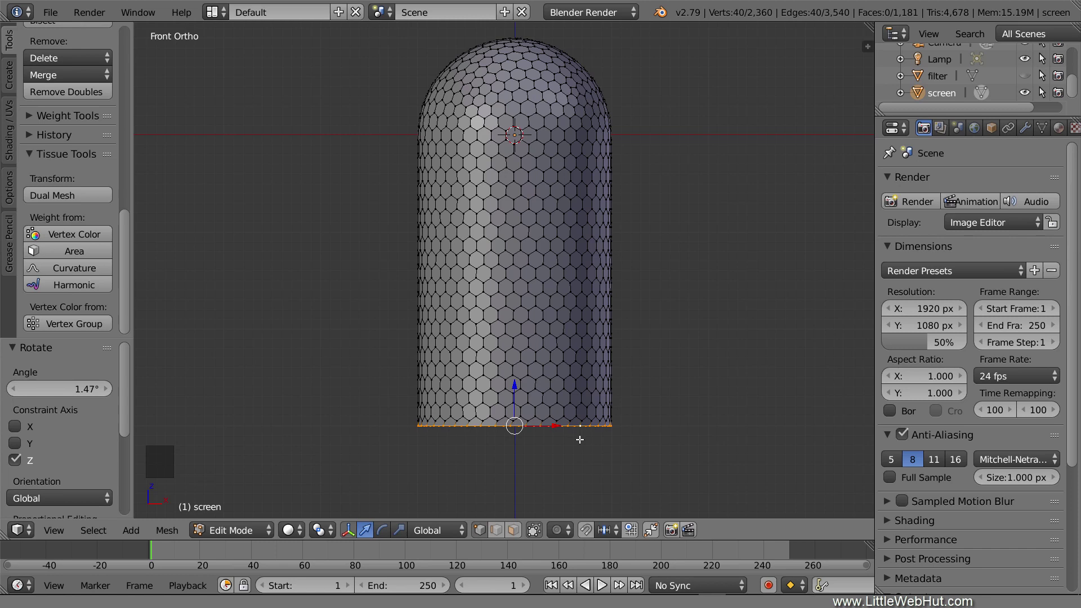
{"action": "key", "text": "x"}
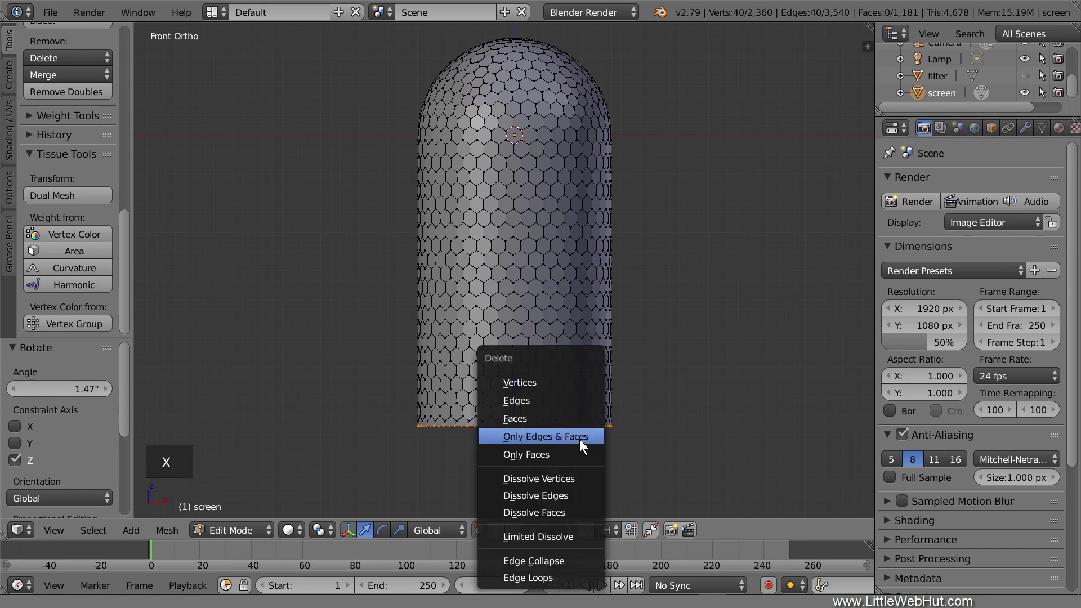
{"action": "left_click", "coordinate": [584, 384]}
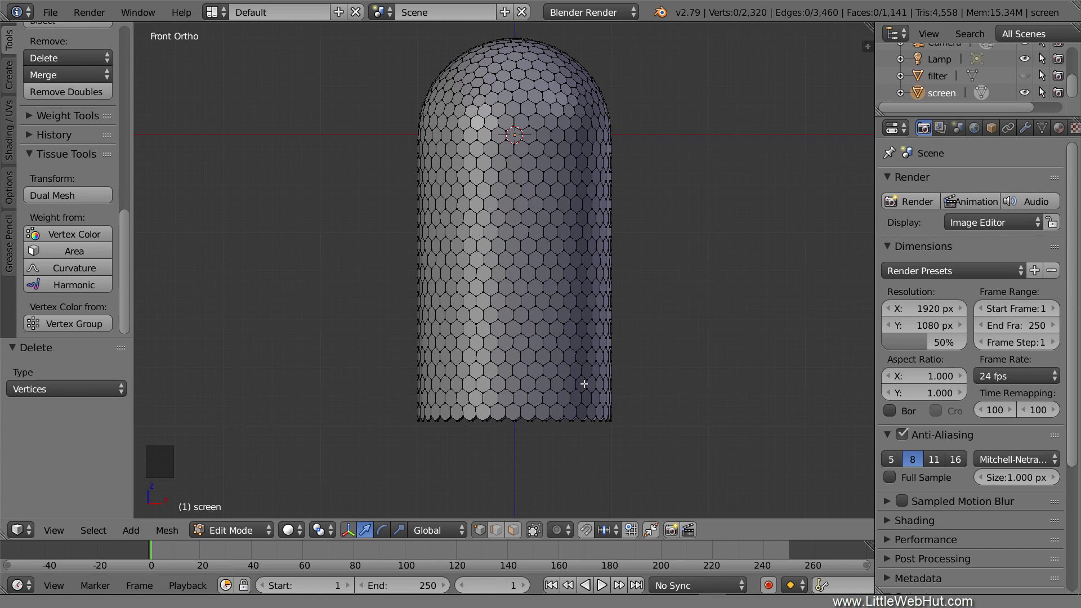
In face select mode, pick one hexagon on the wall and select all faces with the same number of polygon sides
{"action": "left_click", "coordinate": [514, 530]}
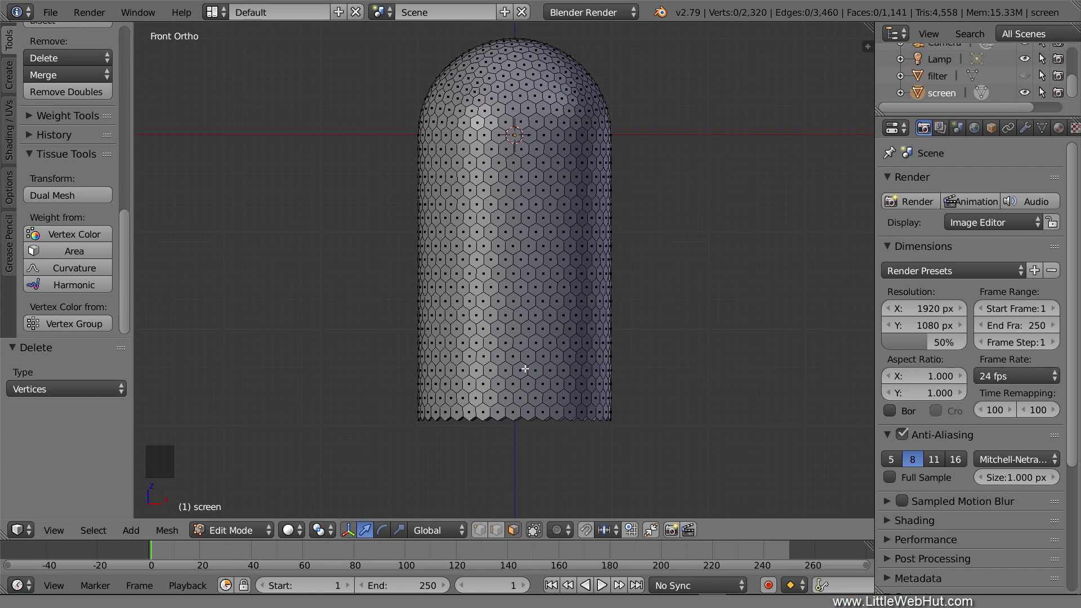
{"action": "right_click", "coordinate": [523, 263]}
{"action": "left_click", "coordinate": [95, 531]}
{"action": "mouse_move", "coordinate": [195, 345]}
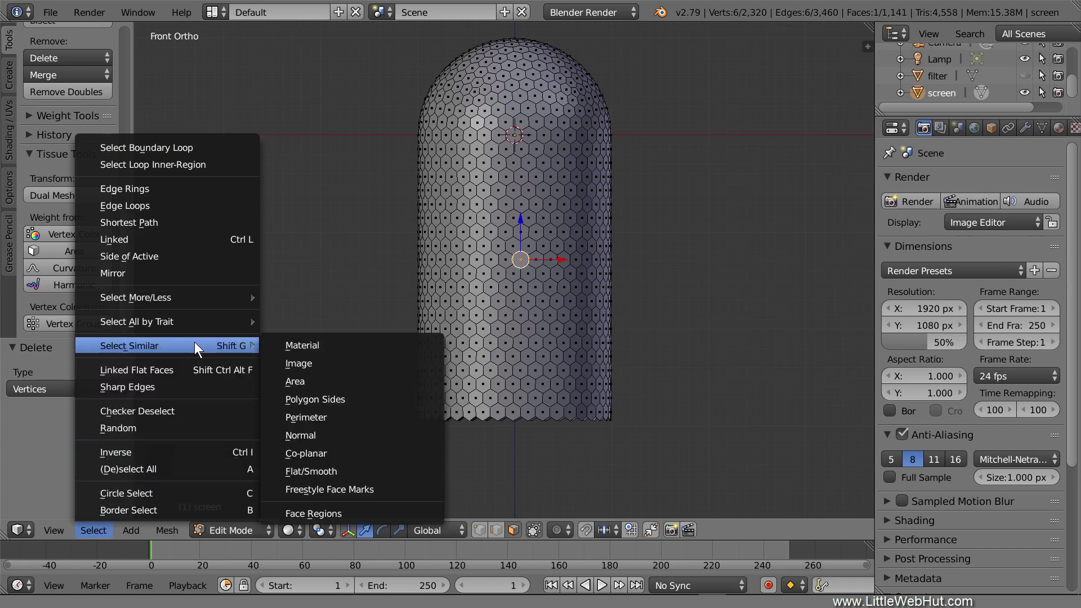
{"action": "left_click", "coordinate": [360, 398]}
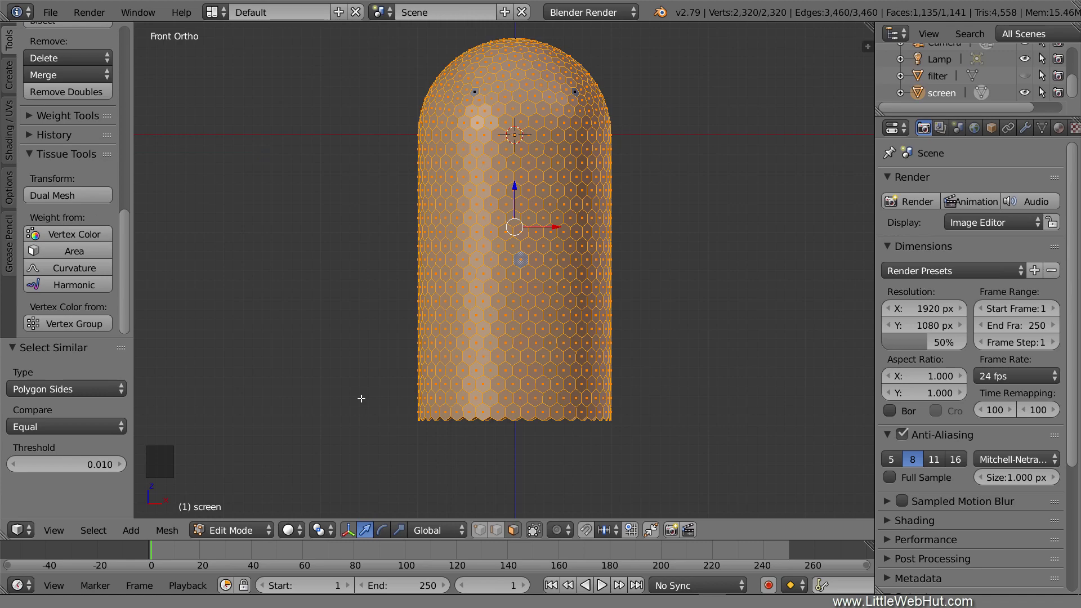
Inset the selected hexagon faces individually with a thickness of 0.02 and delete the resulting inner faces
{"action": "middle_click_drag", "start_coordinate": [653, 136], "coordinate": [664, 220]}
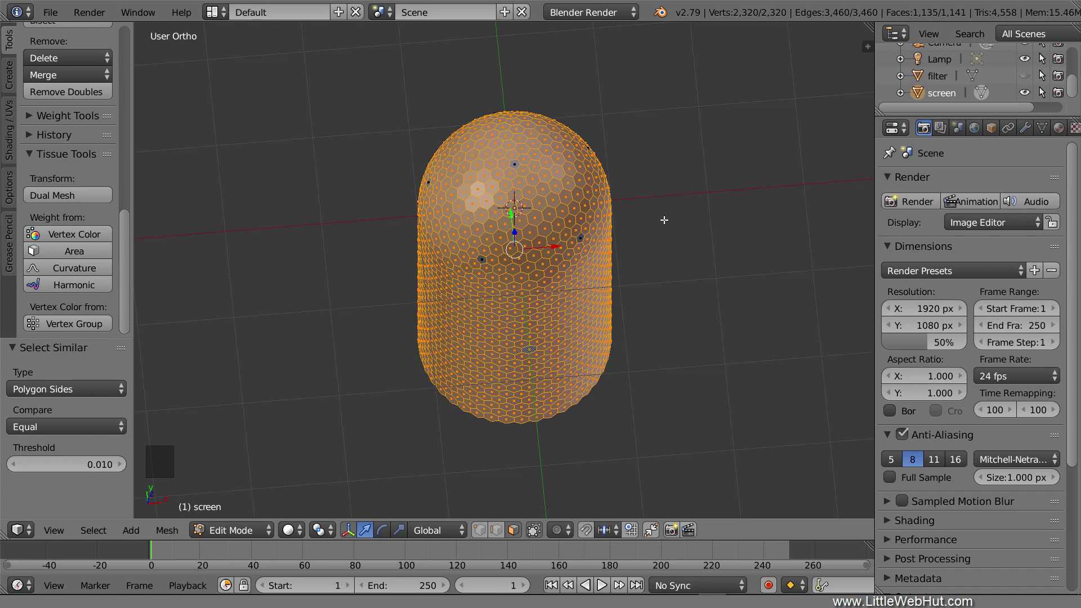
{"action": "key", "text": "i"}
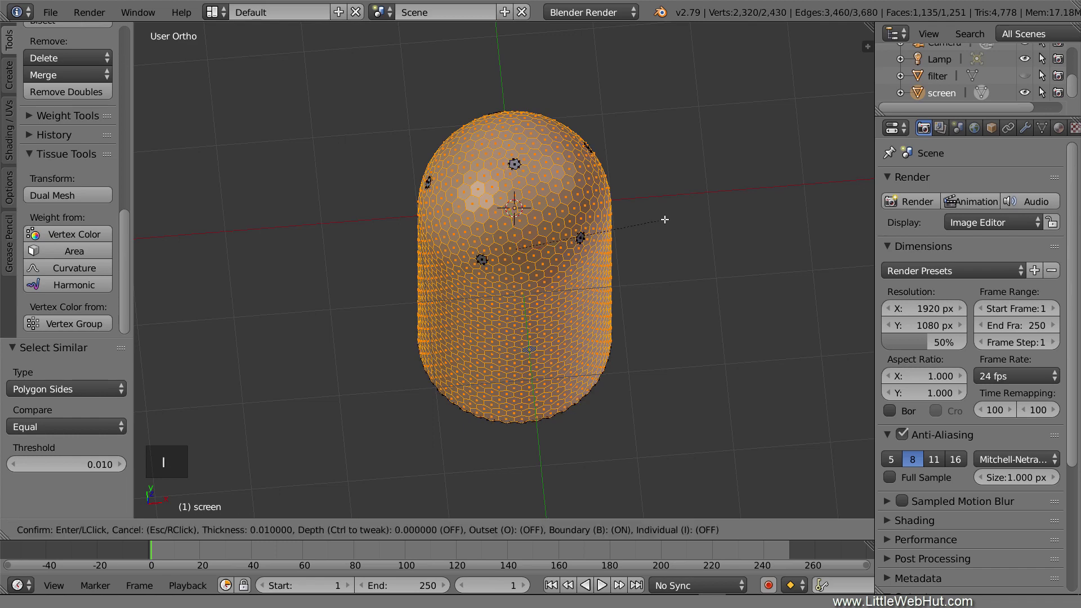
{"action": "type", "text": "i.02"}
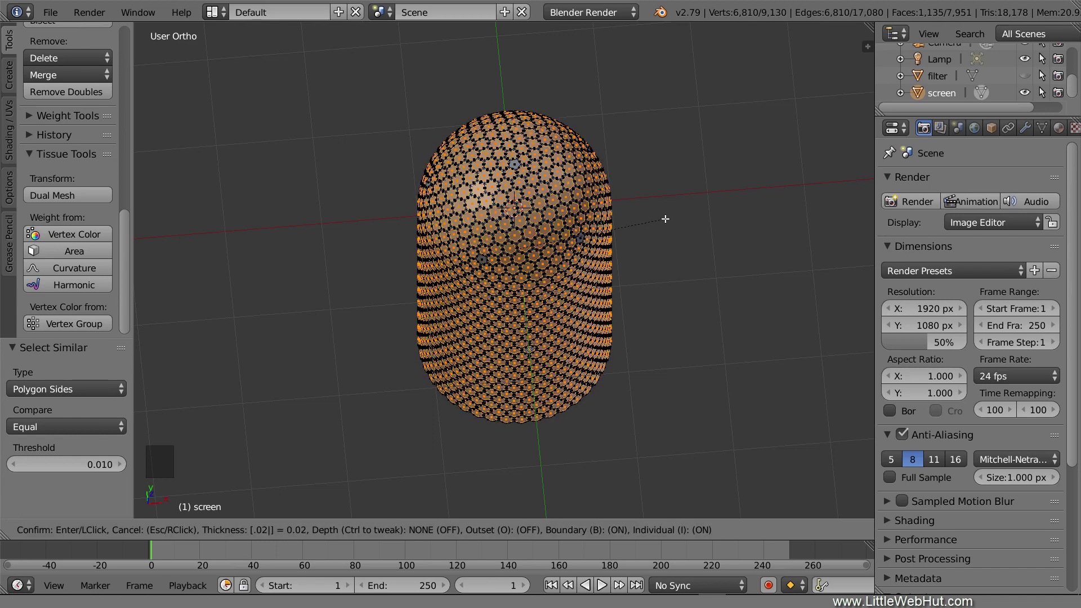
{"action": "key", "text": "Return"}
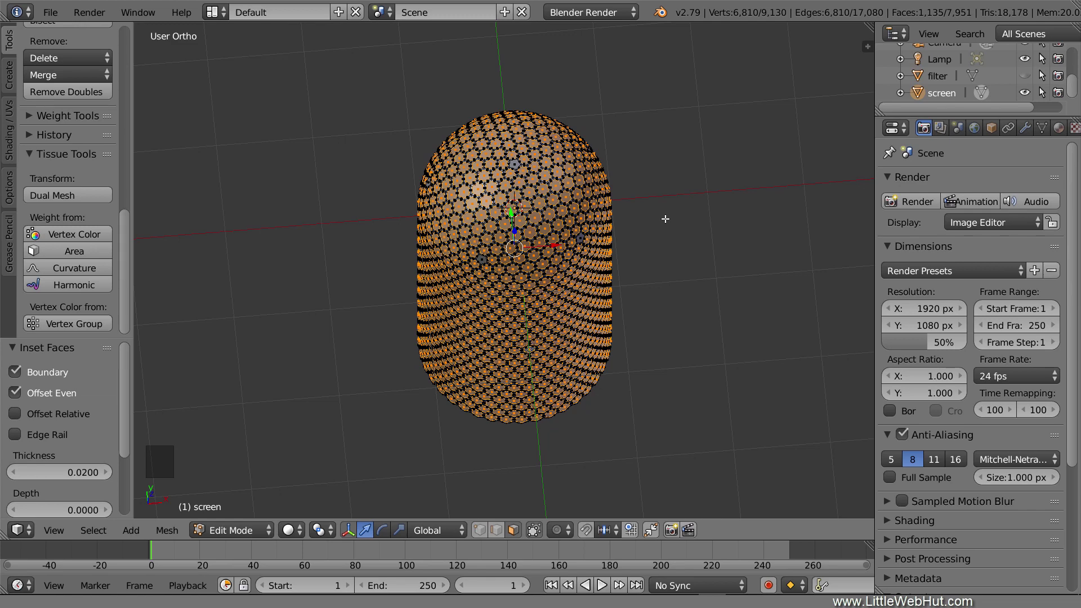
{"action": "key", "text": "x"}
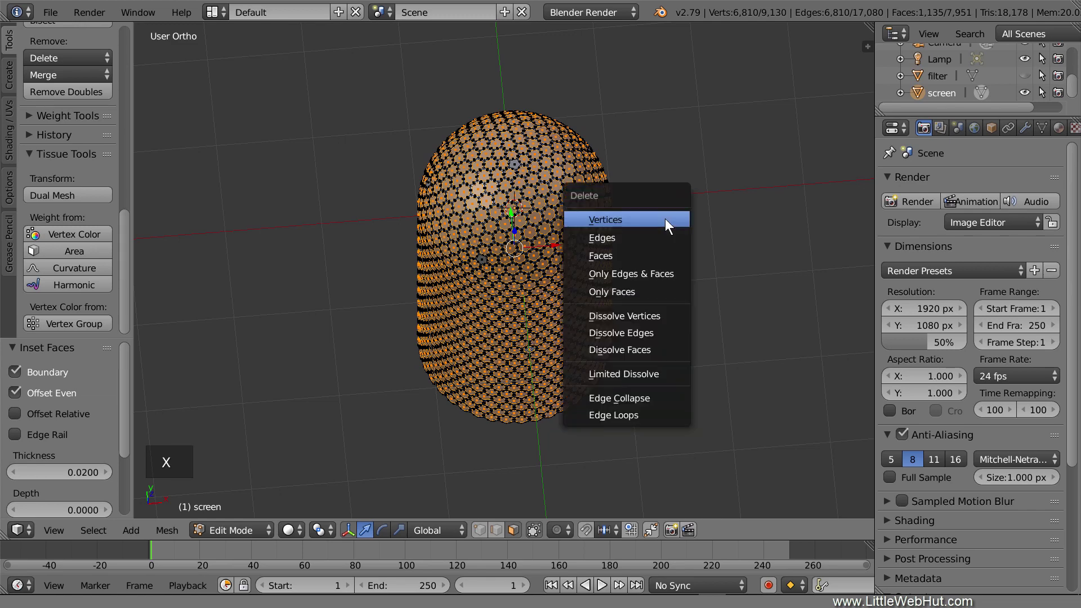
{"action": "left_click", "coordinate": [661, 255]}
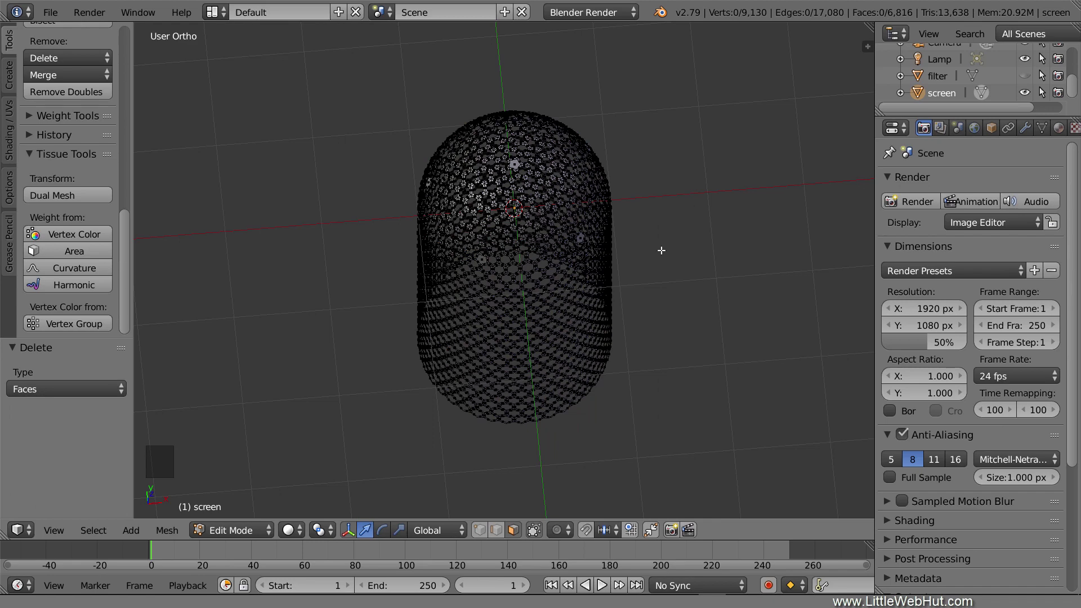
Select one of the remaining solid pentagons on the dome and extend the selection to all faces with equal polygon sides
{"action": "scroll", "coordinate": [662, 250], "scroll_direction": "up", "scroll_amount": 3}
{"action": "middle_click_drag", "start_coordinate": [623, 140], "coordinate": [618, 255], "text": "shift"}
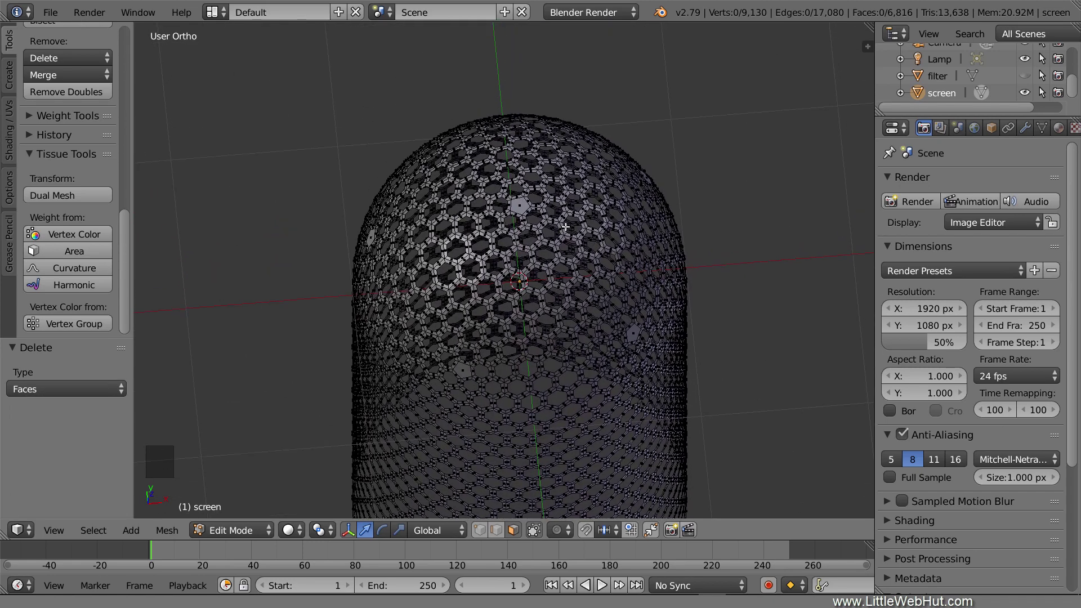
{"action": "right_click", "coordinate": [522, 205]}
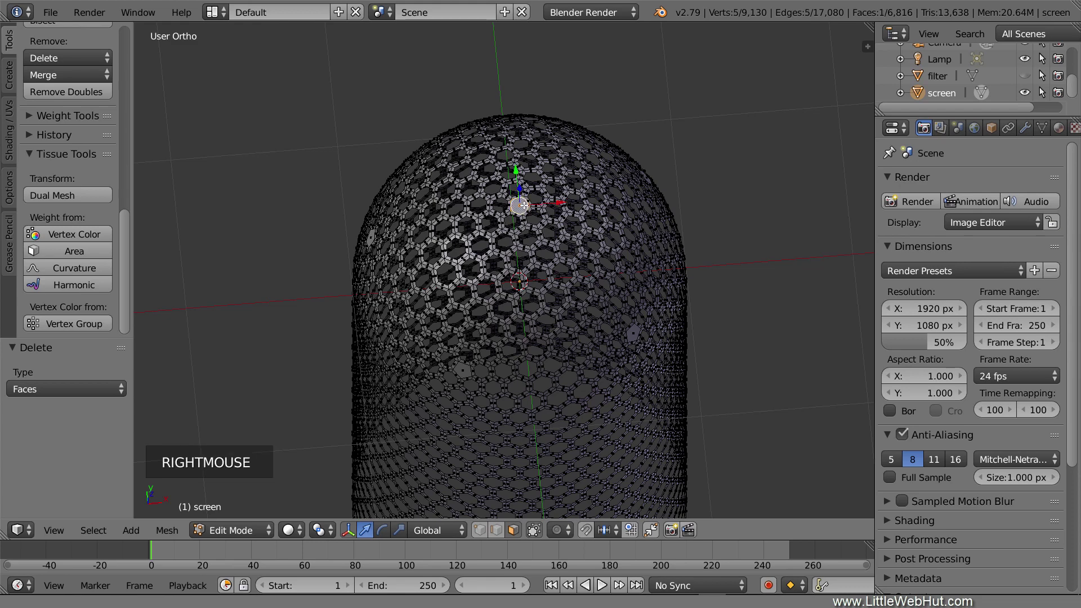
{"action": "left_click", "coordinate": [99, 525]}
{"action": "mouse_move", "coordinate": [184, 346]}
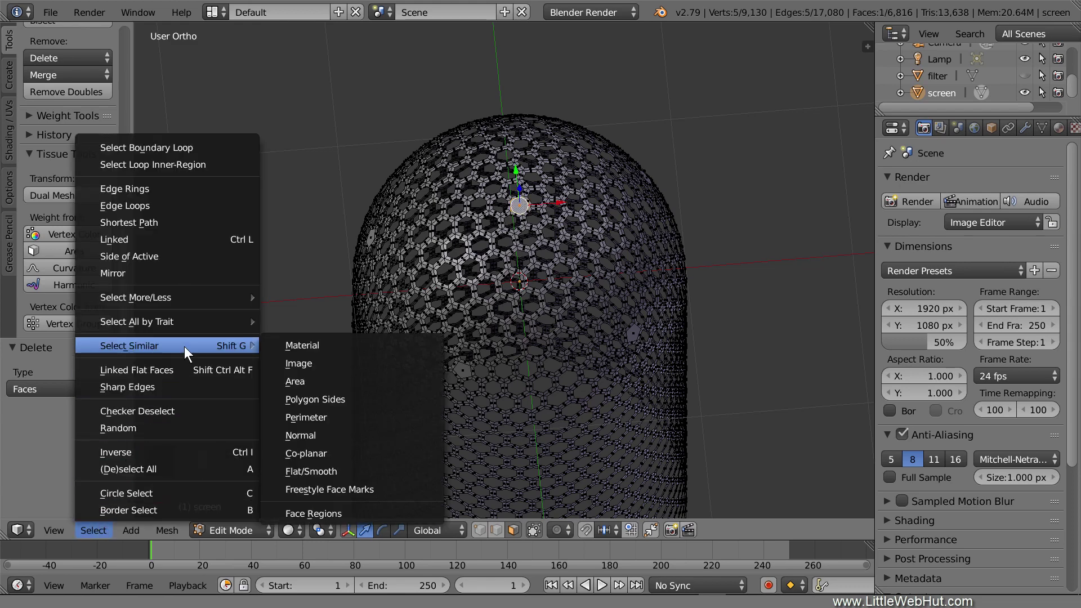
{"action": "left_click", "coordinate": [370, 400]}
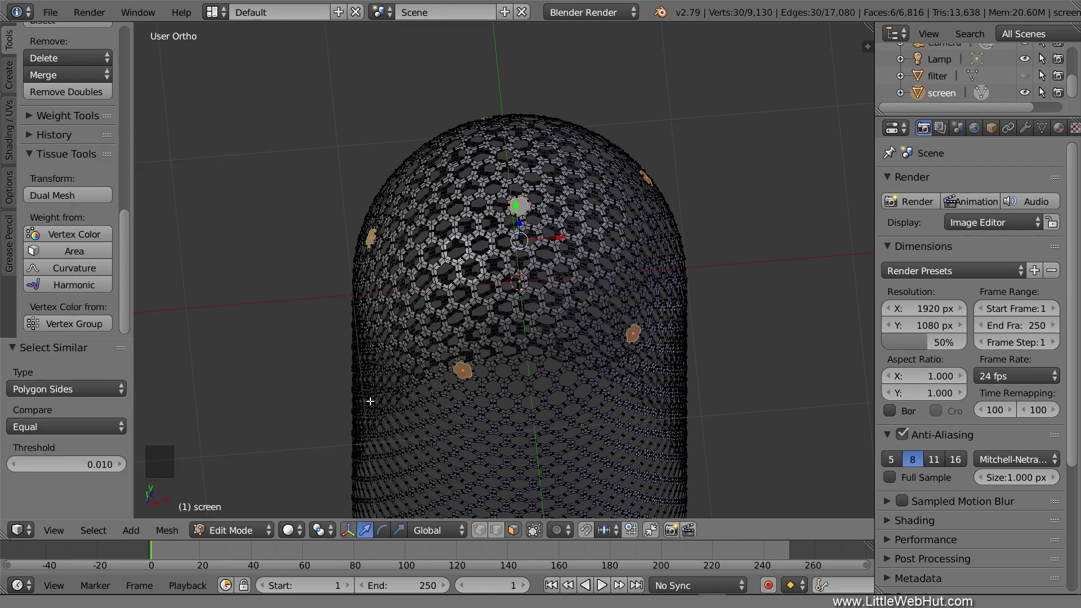
Inset the selected pentagon faces individually with a thickness of 0.005 and delete the resulting inner faces
{"action": "key", "text": "i"}
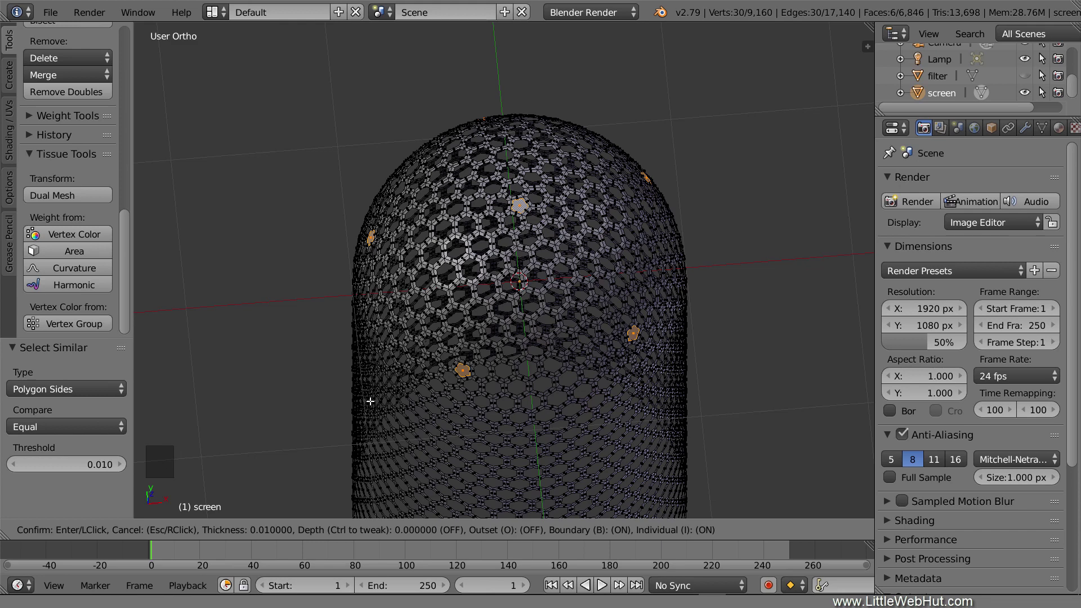
{"action": "type", "text": ".005"}
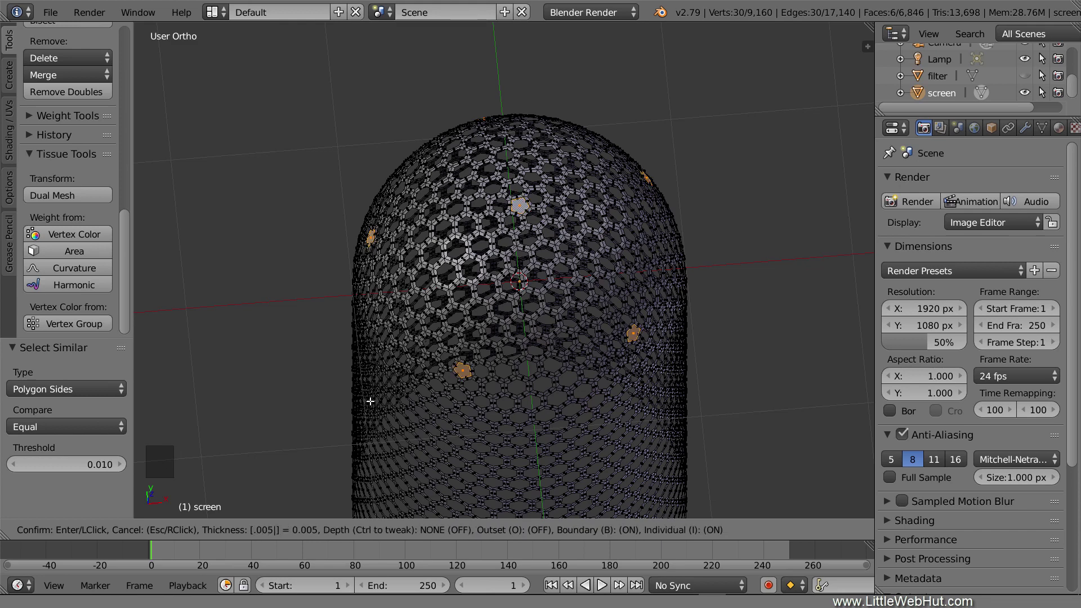
{"action": "key", "text": "Return"}
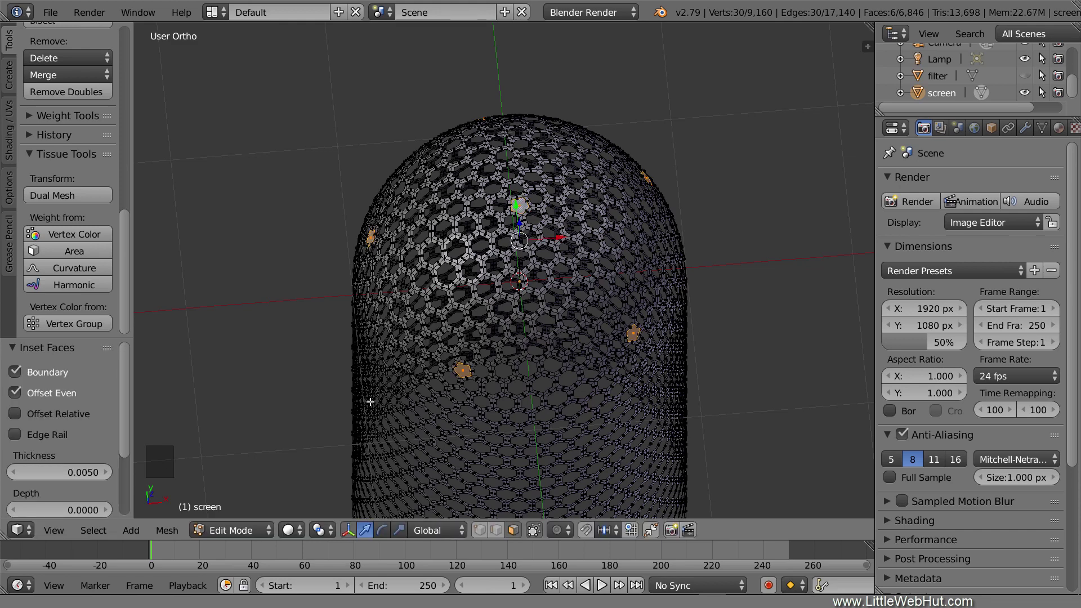
{"action": "key", "text": "x"}
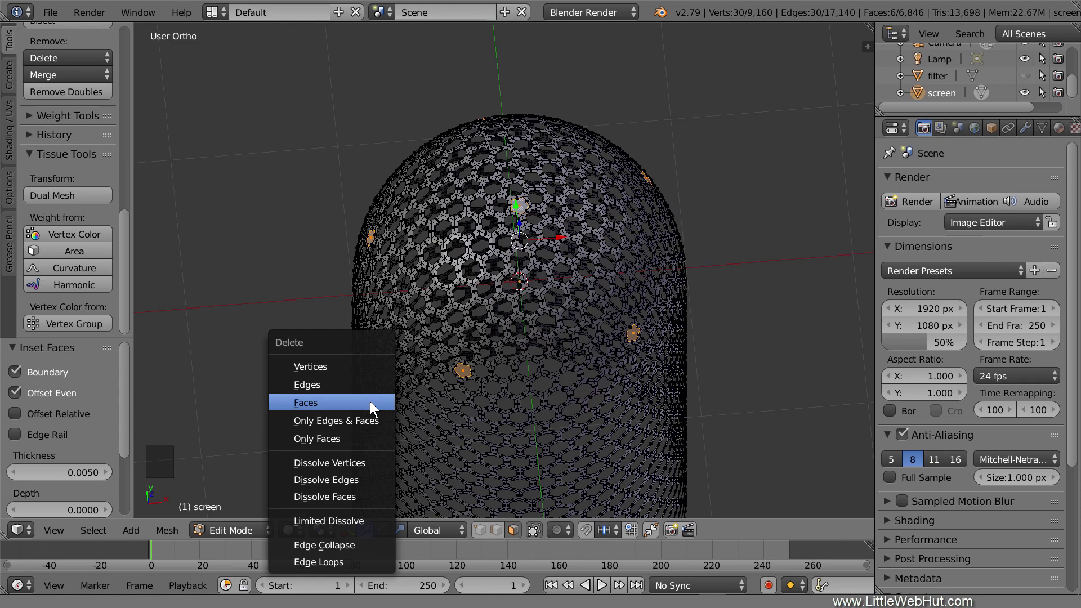
{"action": "left_click", "coordinate": [371, 402]}
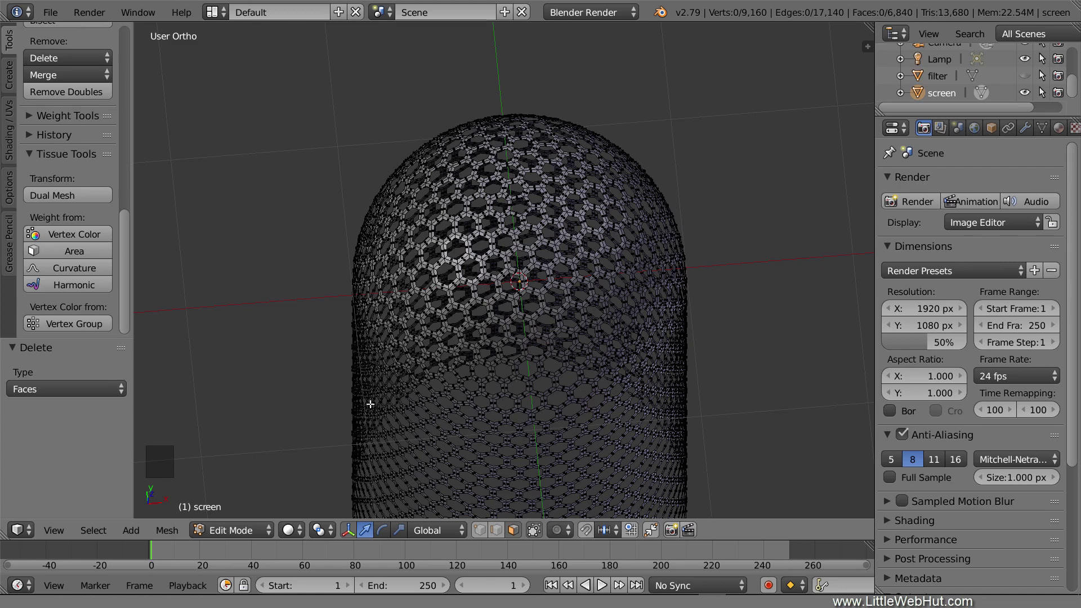
Return to Object Mode and add a Solidify modifier to the screen with a thickness of 0.02 and an offset of 1
{"action": "key", "text": "Tab"}
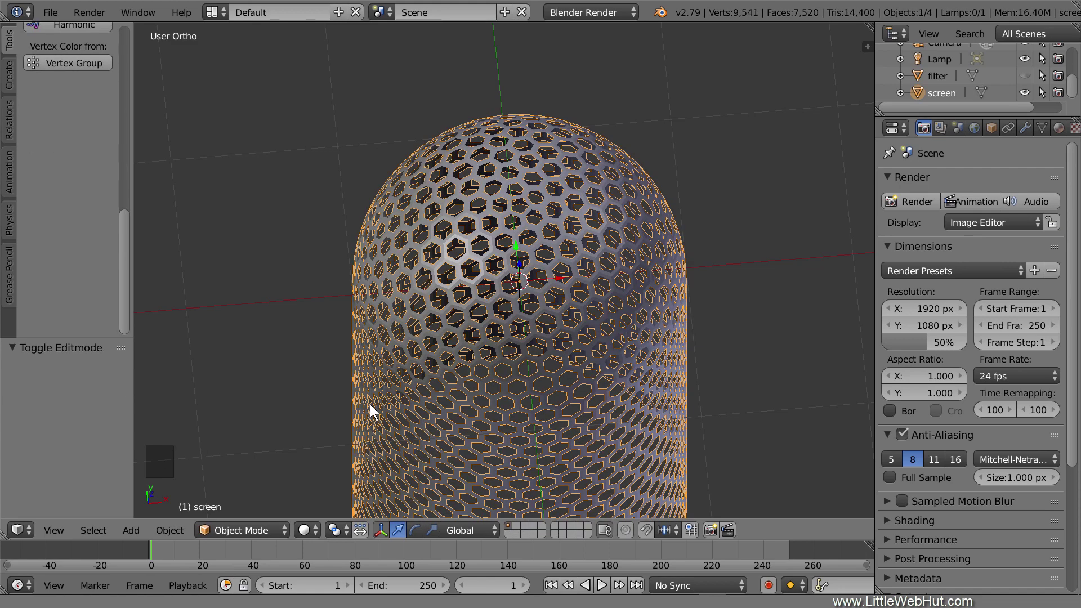
{"action": "left_click", "coordinate": [1025, 127]}
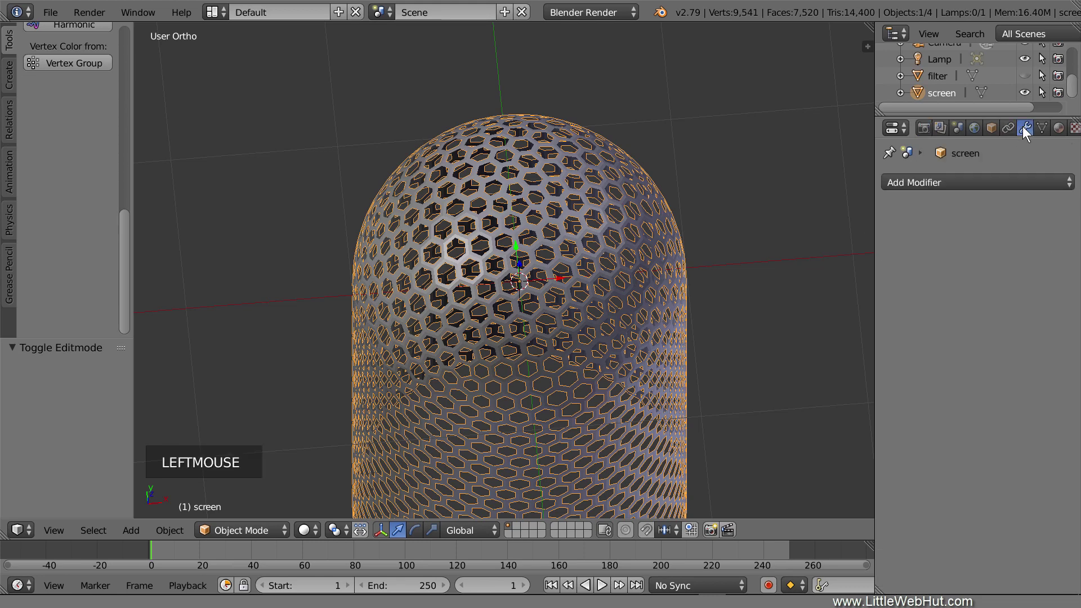
{"action": "left_click", "coordinate": [964, 181]}
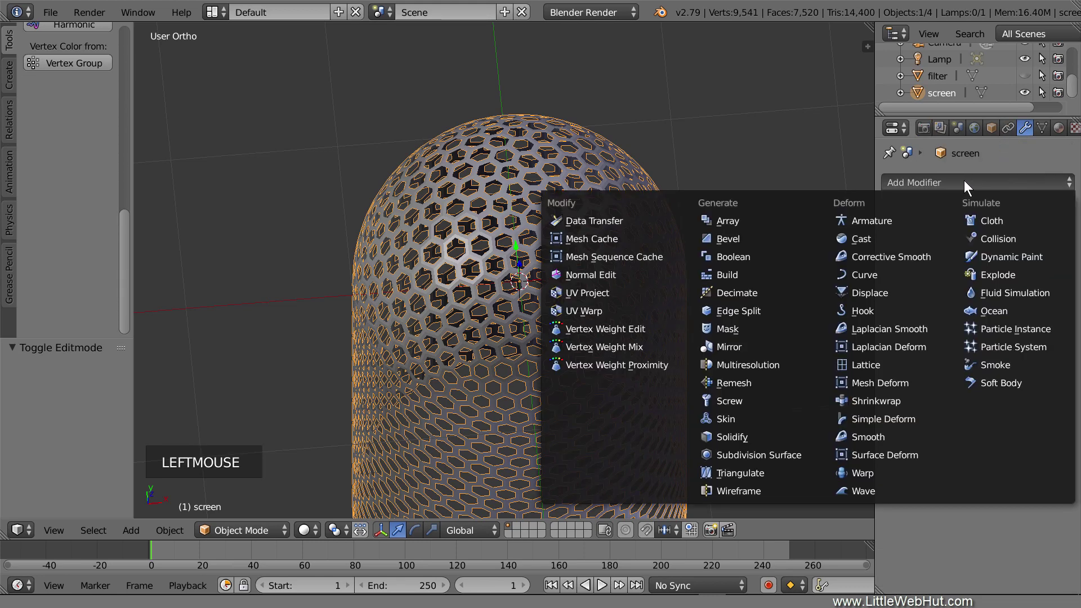
{"action": "left_click", "coordinate": [775, 437]}
{"action": "left_click", "coordinate": [929, 253]}
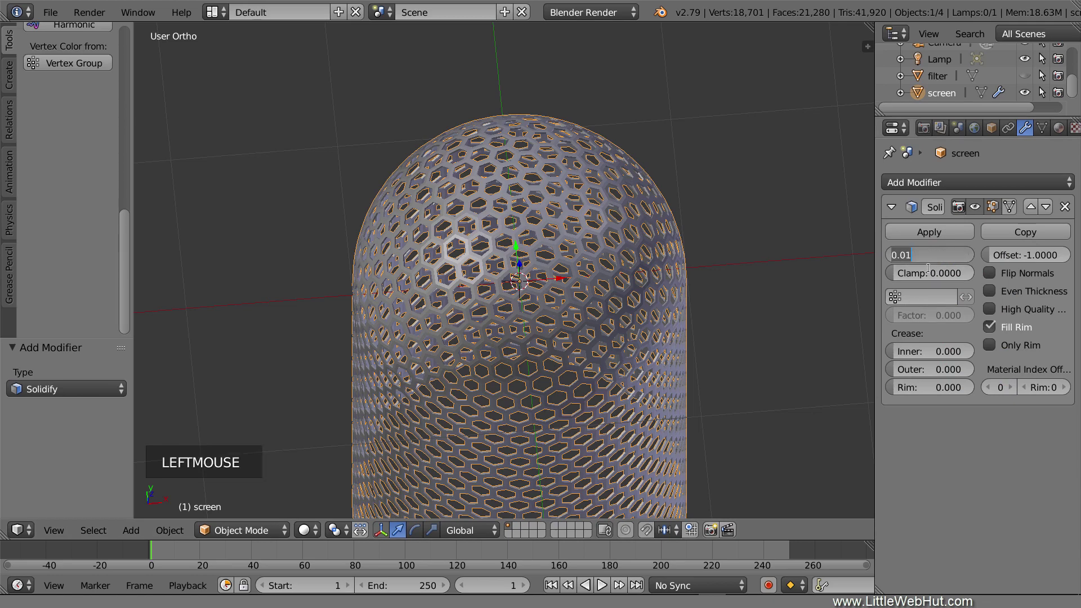
{"action": "type", "text": ".0"}
{"action": "key", "text": "Return"}
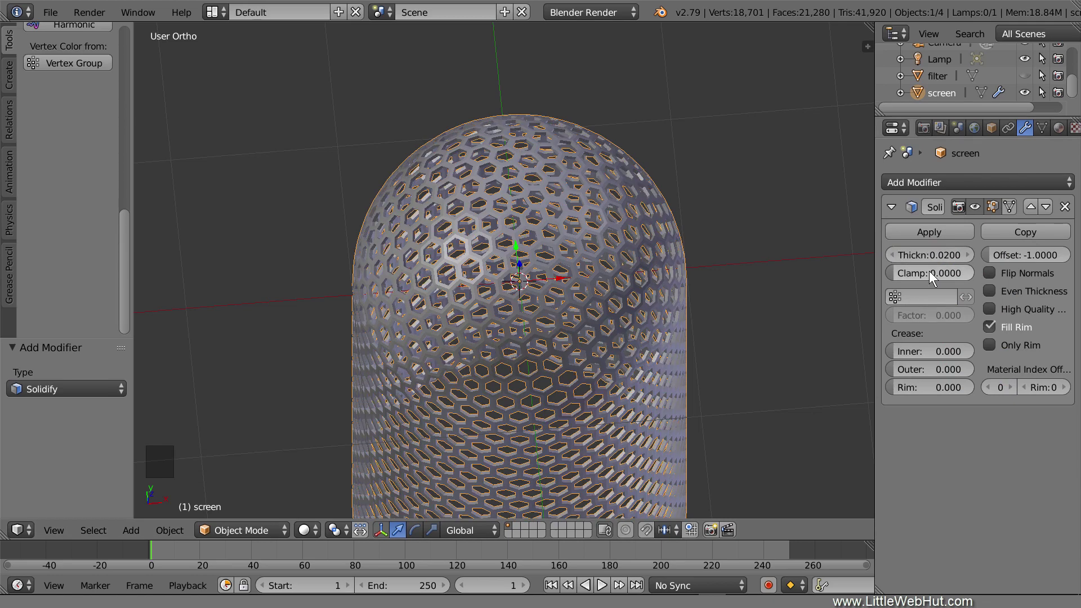
{"action": "left_click", "coordinate": [1018, 254]}
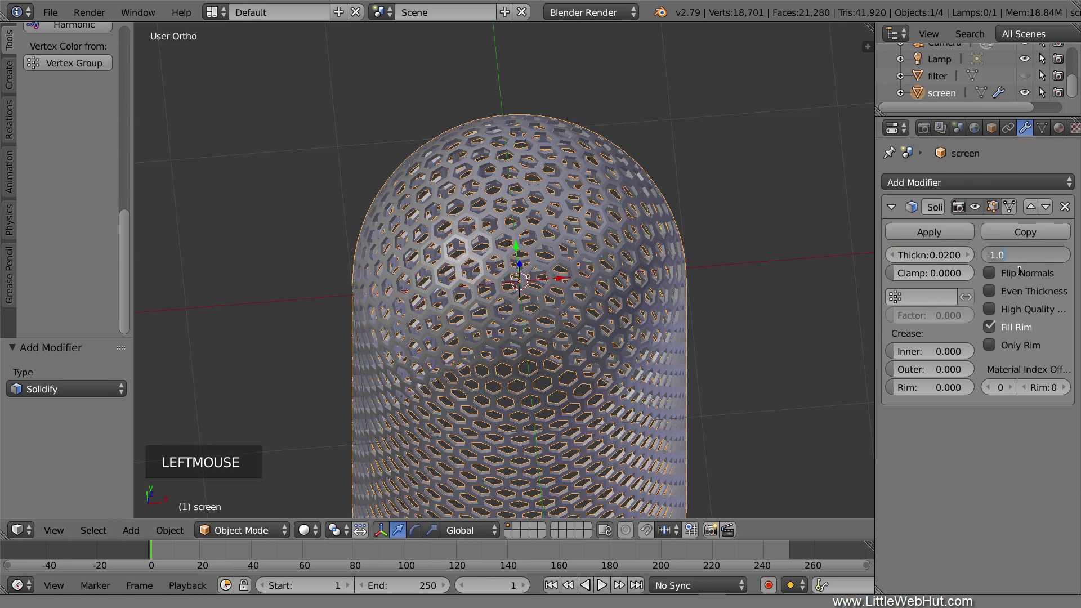
{"action": "type", "text": "1"}
{"action": "key", "text": "Return"}
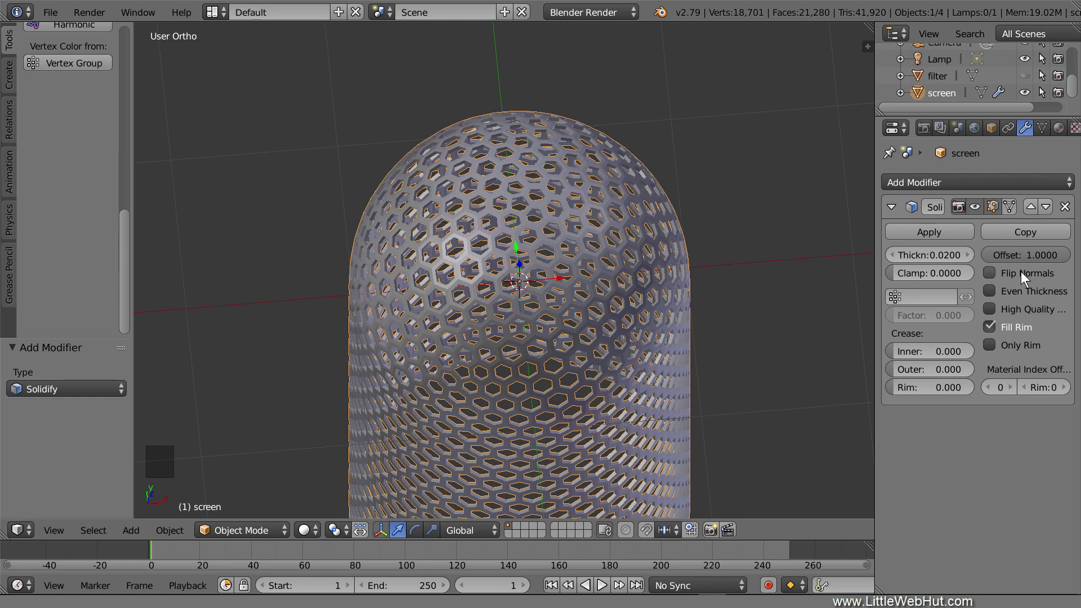
Add a Subdivision Surface modifier to the screen and set its view subdivisions to 2
{"action": "left_click", "coordinate": [954, 181]}
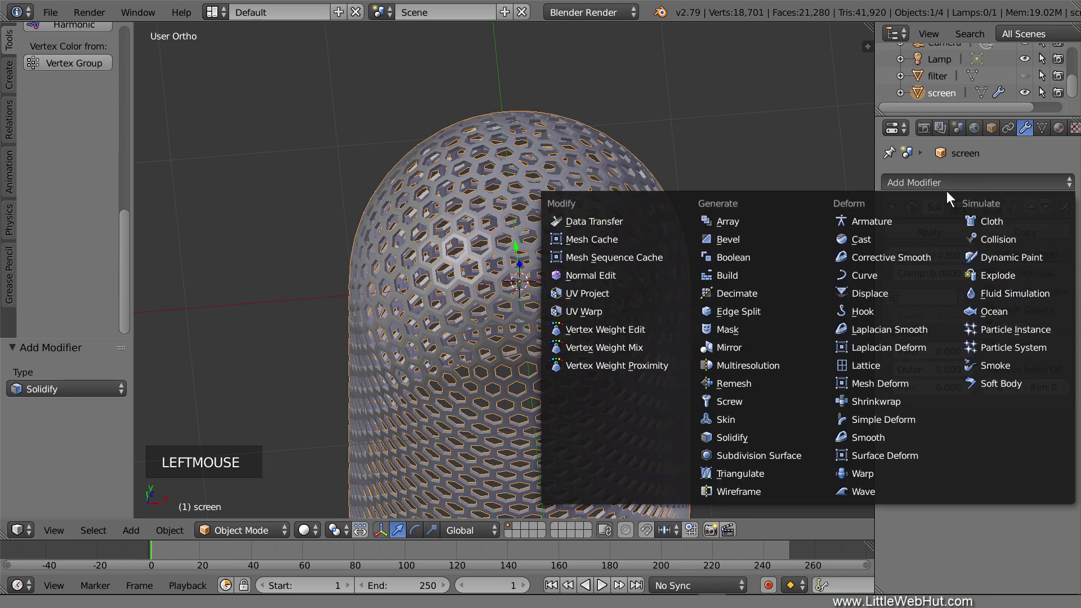
{"action": "left_click", "coordinate": [805, 458]}
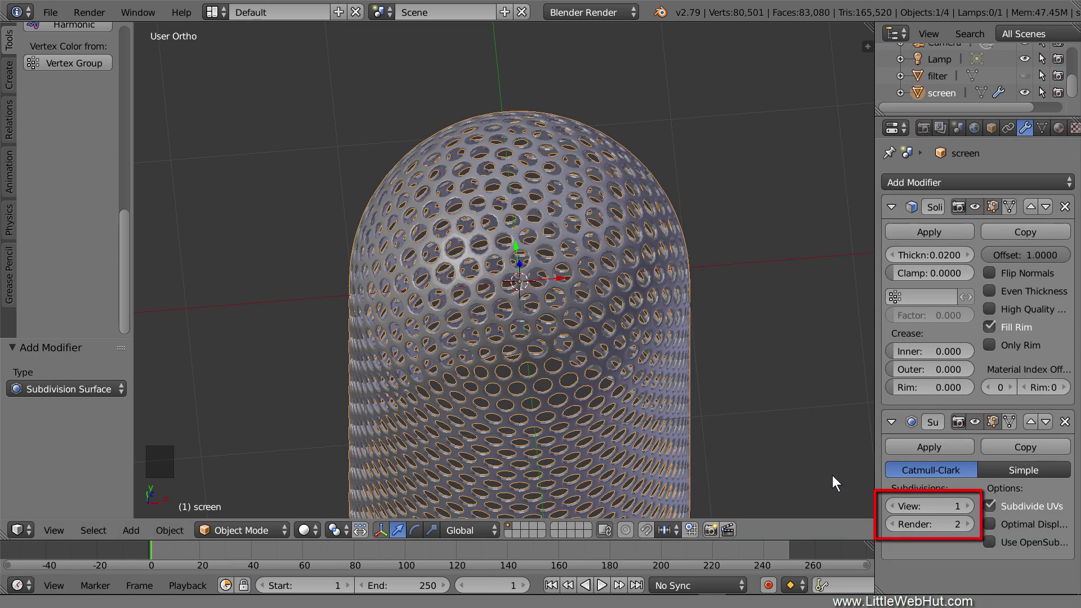
{"action": "left_click", "coordinate": [967, 505]}
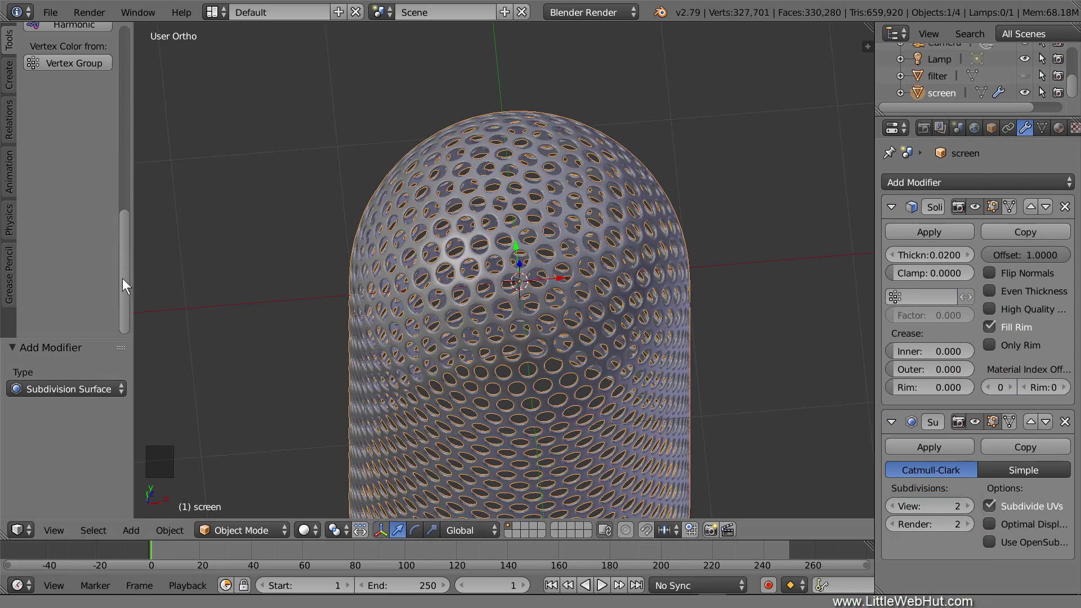
Apply smooth shading to the perforated screen object
{"action": "left_click_drag", "start_coordinate": [123, 278], "coordinate": [126, 71]}
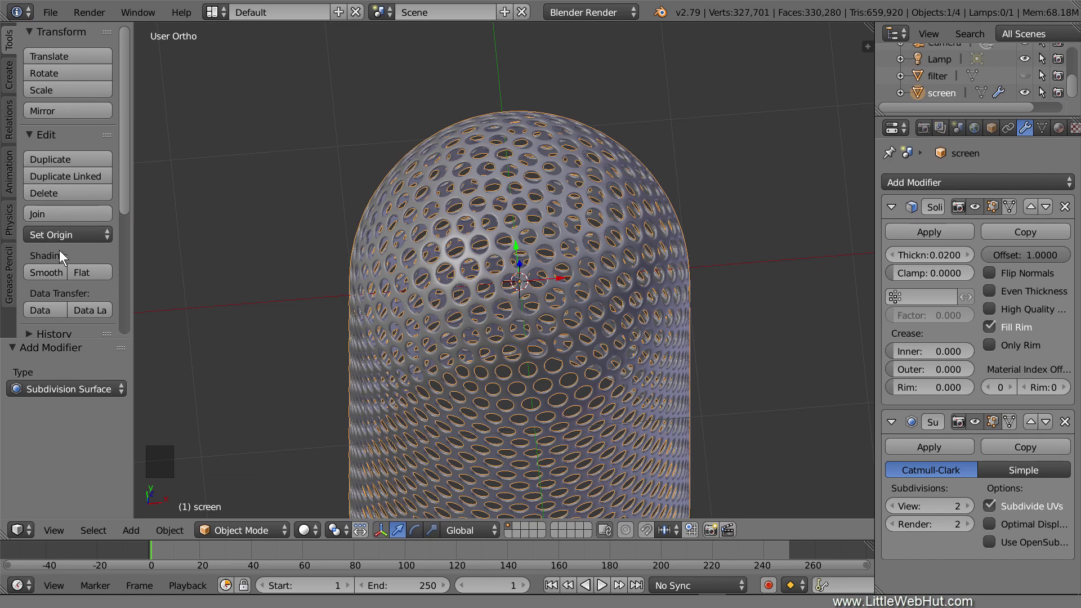
{"action": "left_click", "coordinate": [52, 272]}
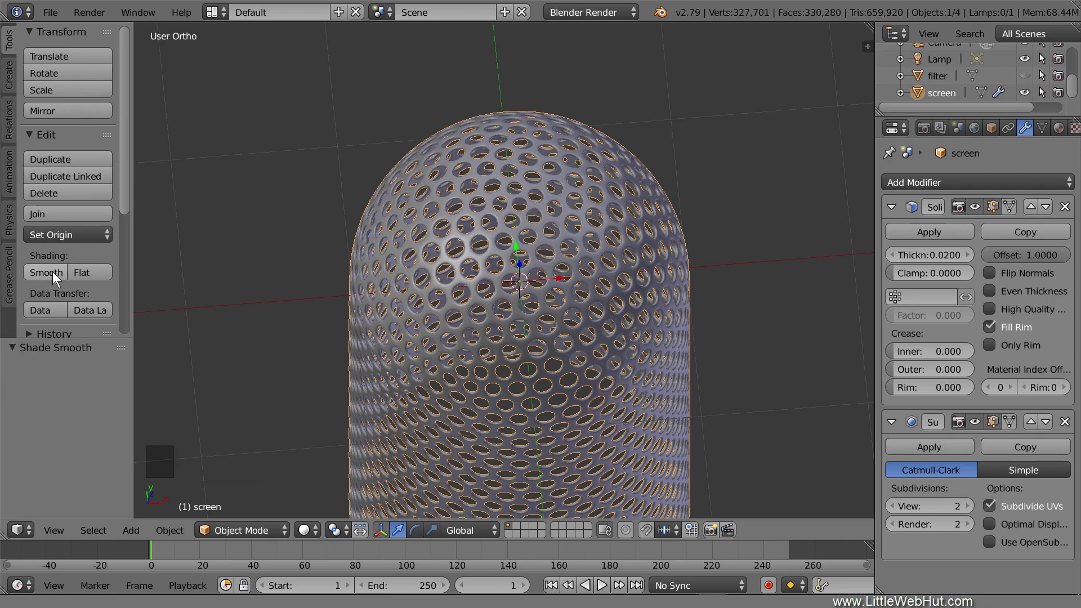
{"action": "scroll", "coordinate": [516, 302], "scroll_direction": "down", "scroll_amount": 3}
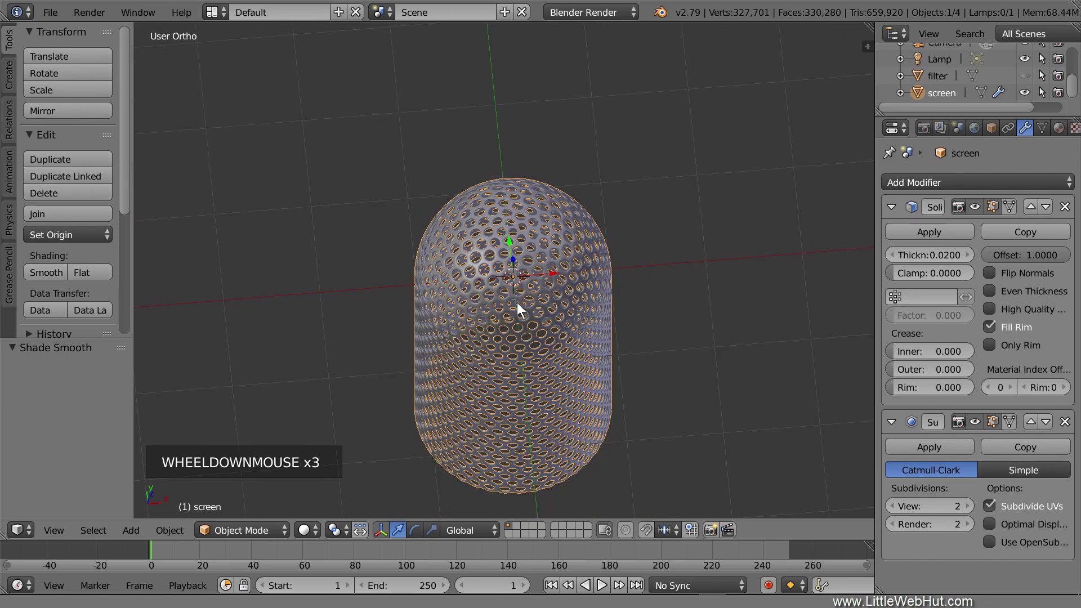
{"action": "middle_click_drag", "start_coordinate": [522, 346], "coordinate": [524, 238], "text": "shift"}
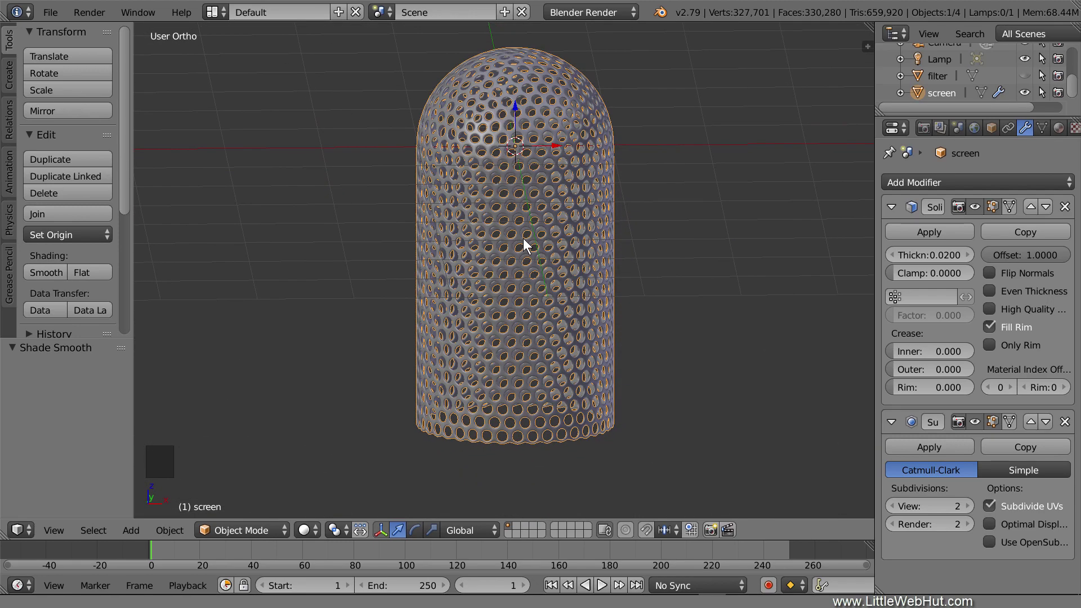
Unhide the filter object, select it alone and apply smooth shading to it
{"action": "key", "text": "alt+h"}
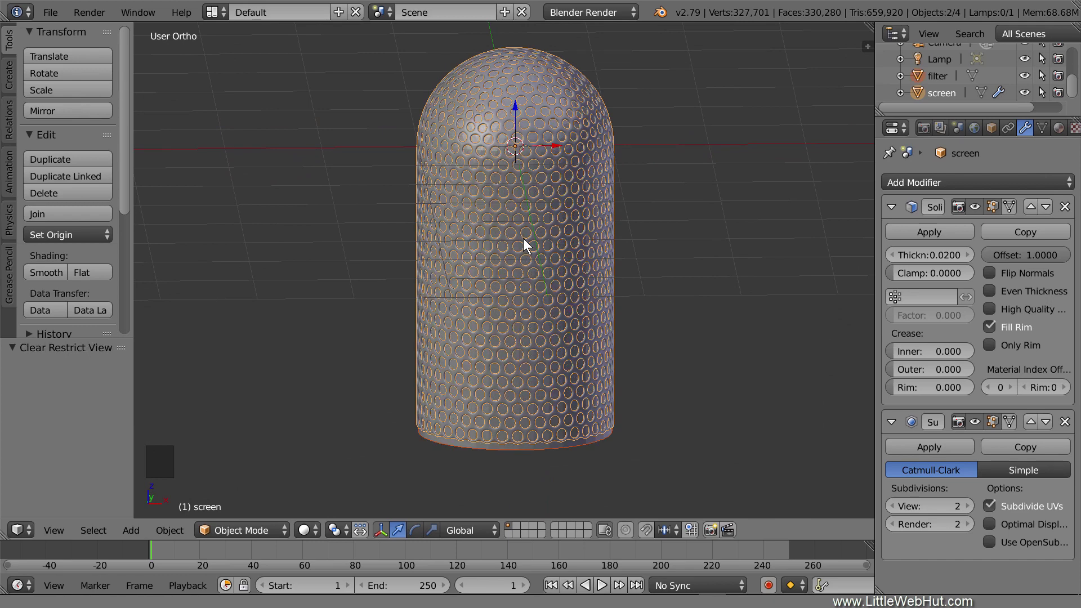
{"action": "right_click", "coordinate": [550, 449]}
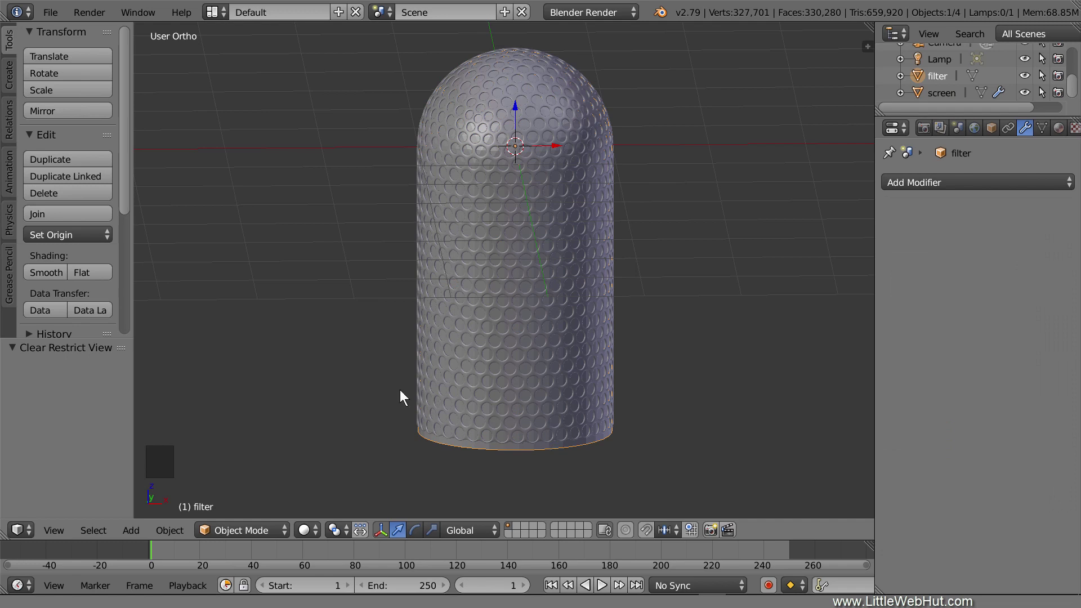
{"action": "left_click", "coordinate": [48, 269]}
Save the project as mic.blend in the C:\demo folder
{"action": "left_click", "coordinate": [54, 14]}
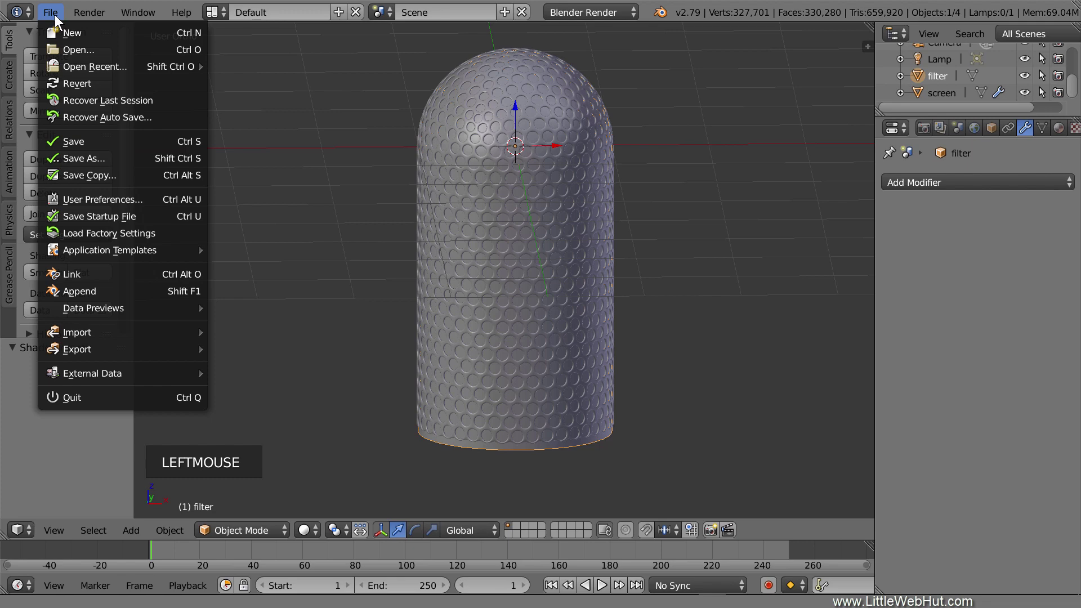
{"action": "left_click", "coordinate": [120, 158]}
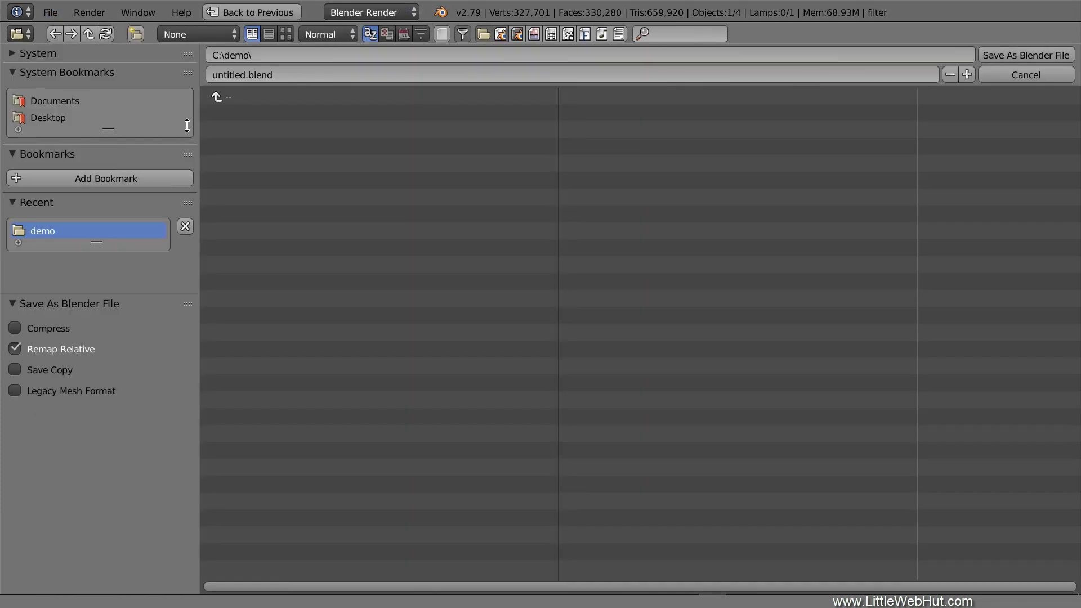
{"action": "double_click", "coordinate": [234, 76]}
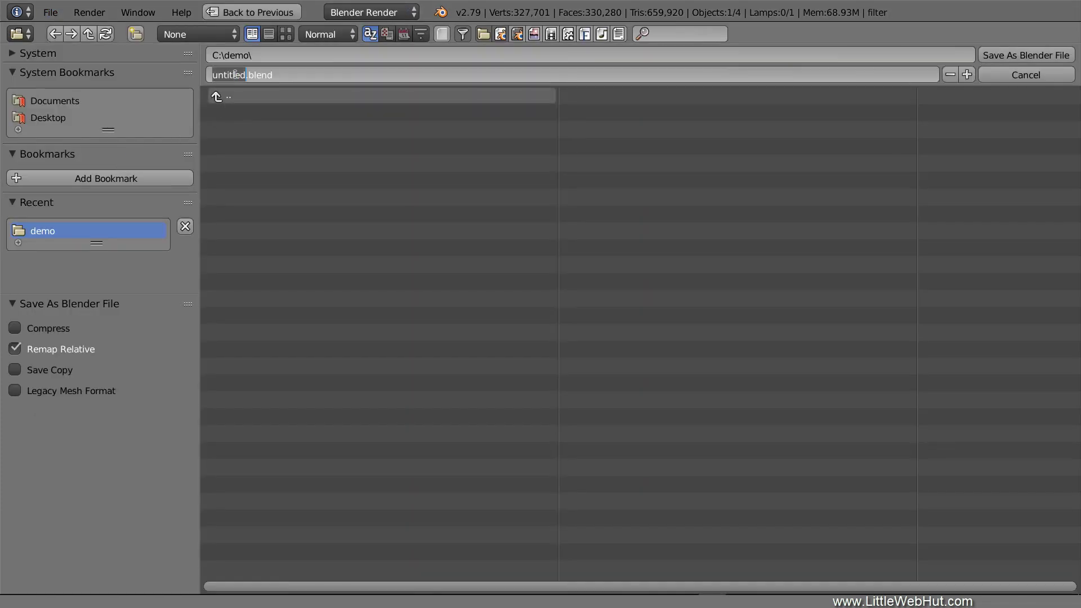
{"action": "type", "text": "mic"}
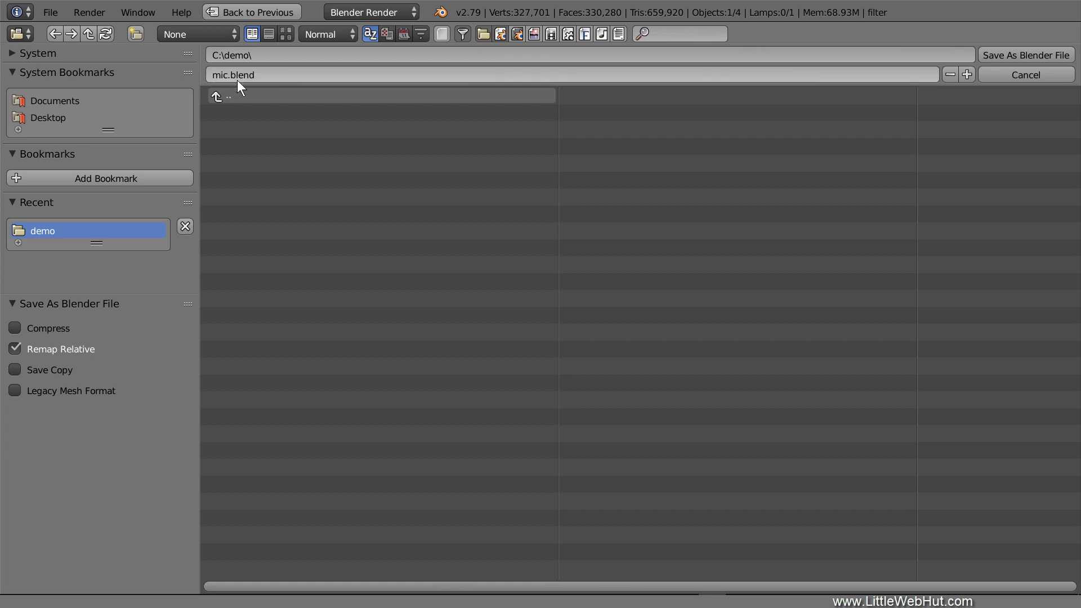
{"action": "key", "text": "Return"}
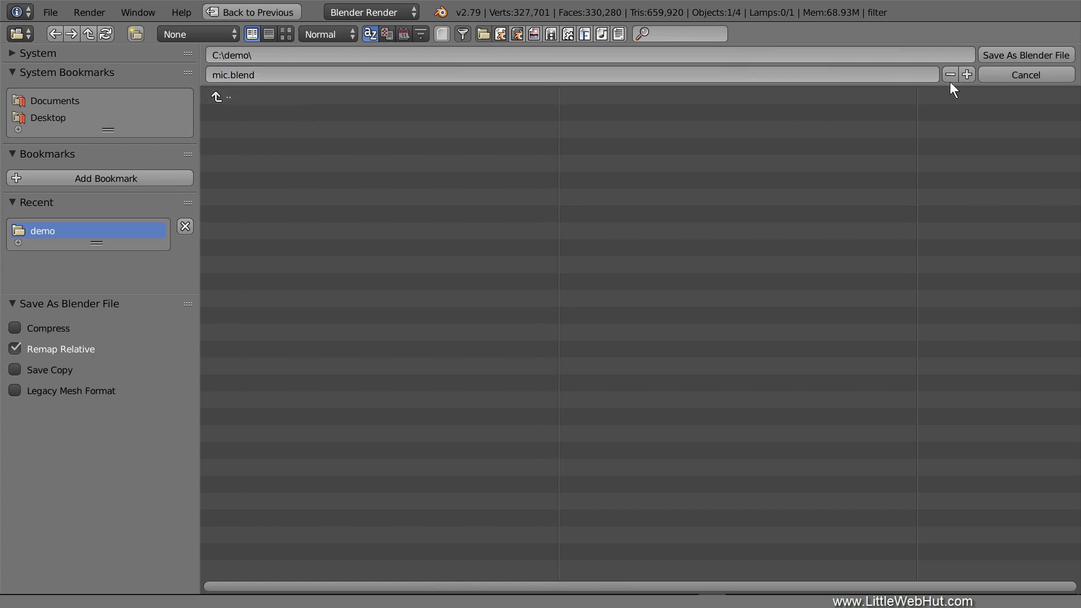
{"action": "left_click", "coordinate": [1009, 55]}
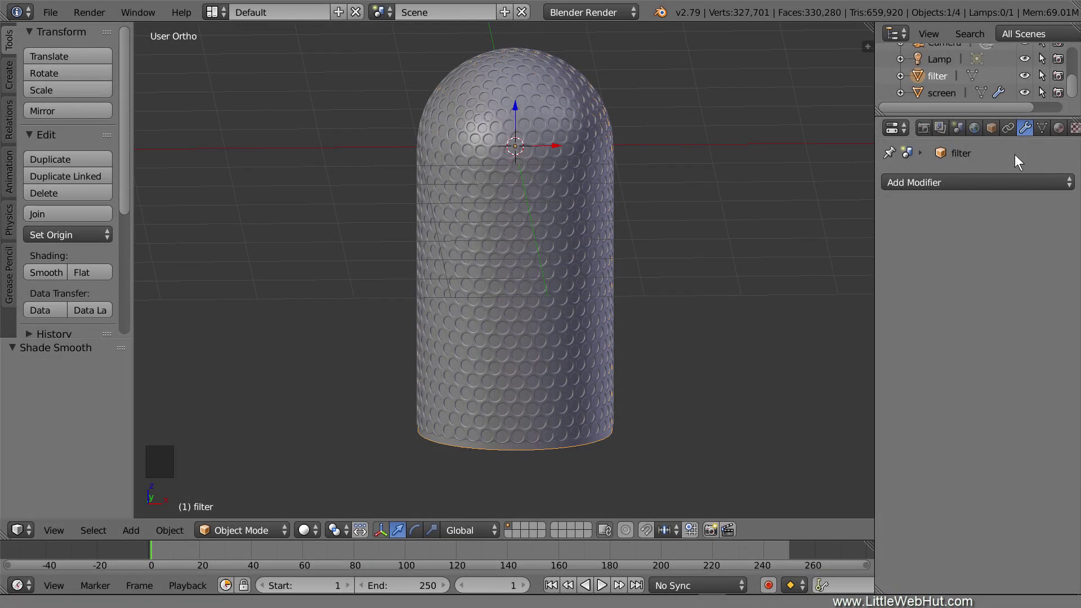
Hide both the filter and the screen objects in the viewport
{"action": "left_click", "coordinate": [1025, 76]}
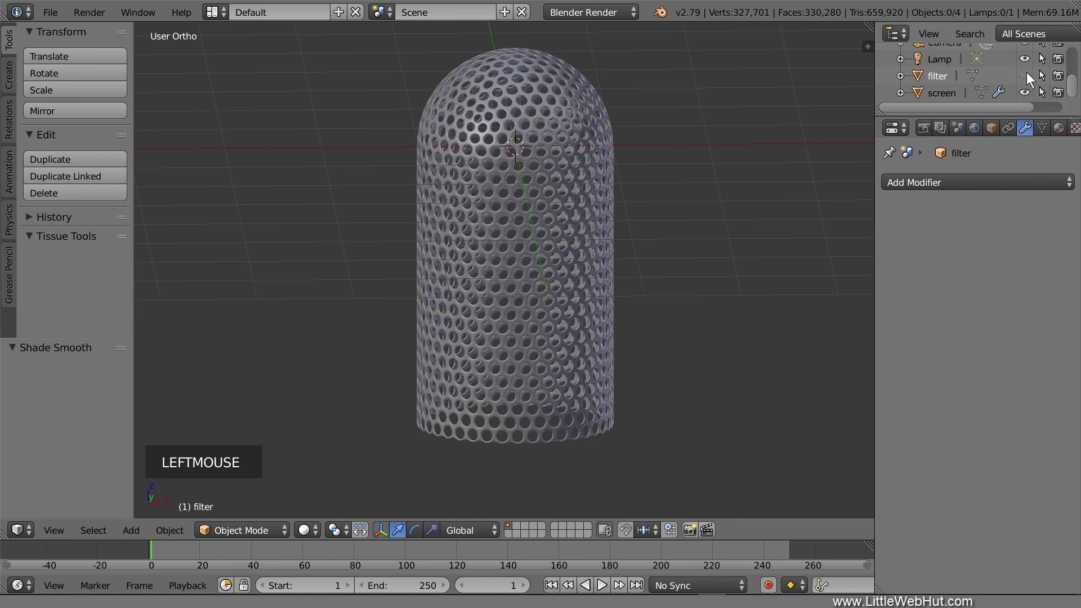
{"action": "left_click", "coordinate": [1026, 92]}
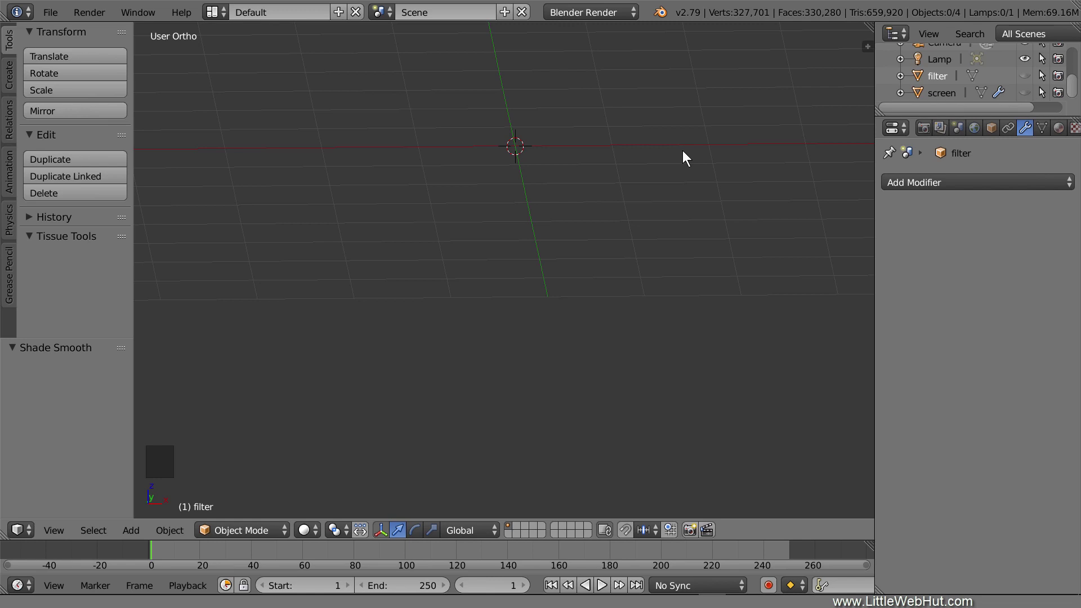
Snap the 3D cursor to the scene center and add a mesh circle there
{"action": "key", "text": "shift+s"}
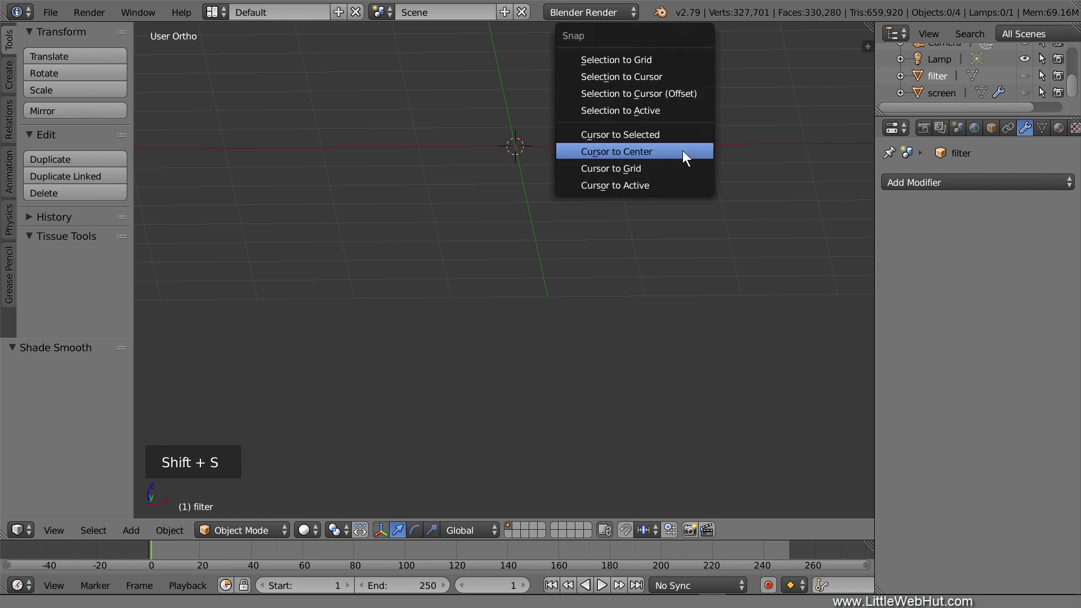
{"action": "left_click", "coordinate": [682, 150]}
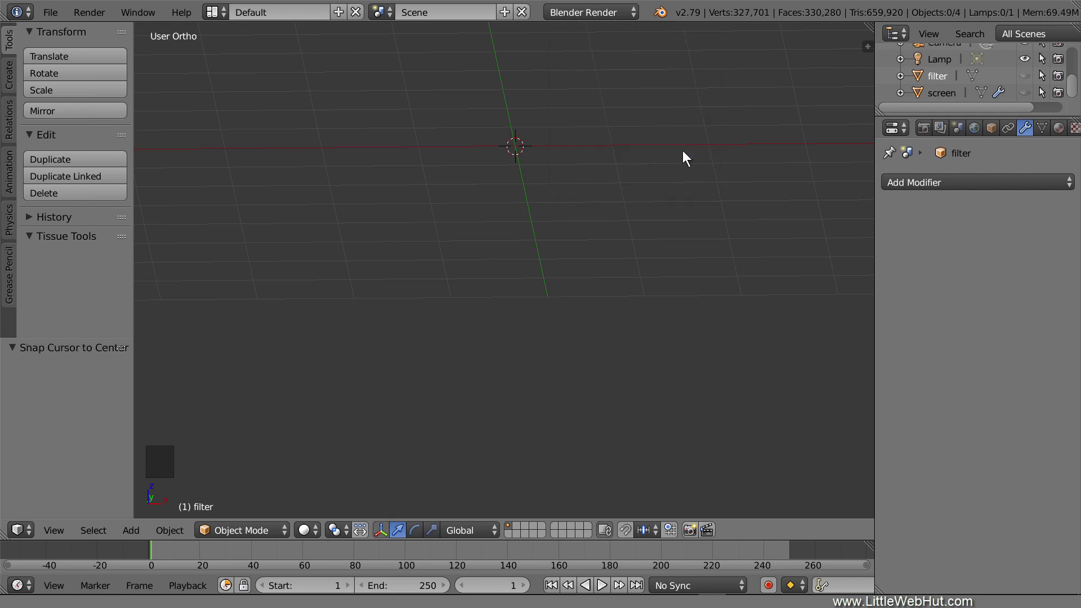
{"action": "key", "text": "shift+a"}
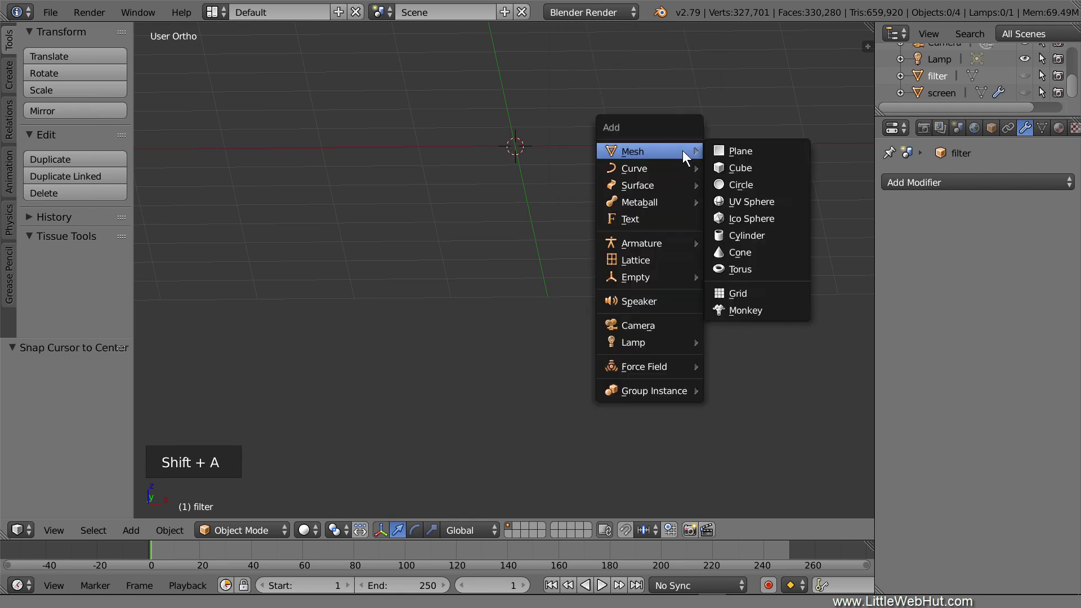
{"action": "left_click", "coordinate": [769, 184]}
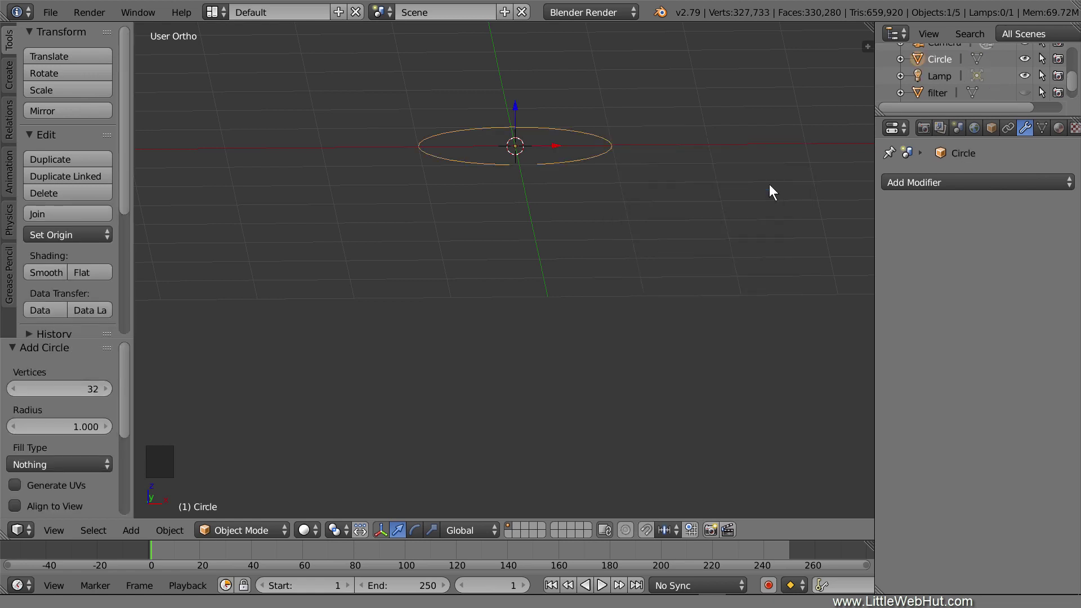
Rotate the circle 90° about the global X axis and scale it uniformly by 1.06
{"action": "key", "text": "r"}
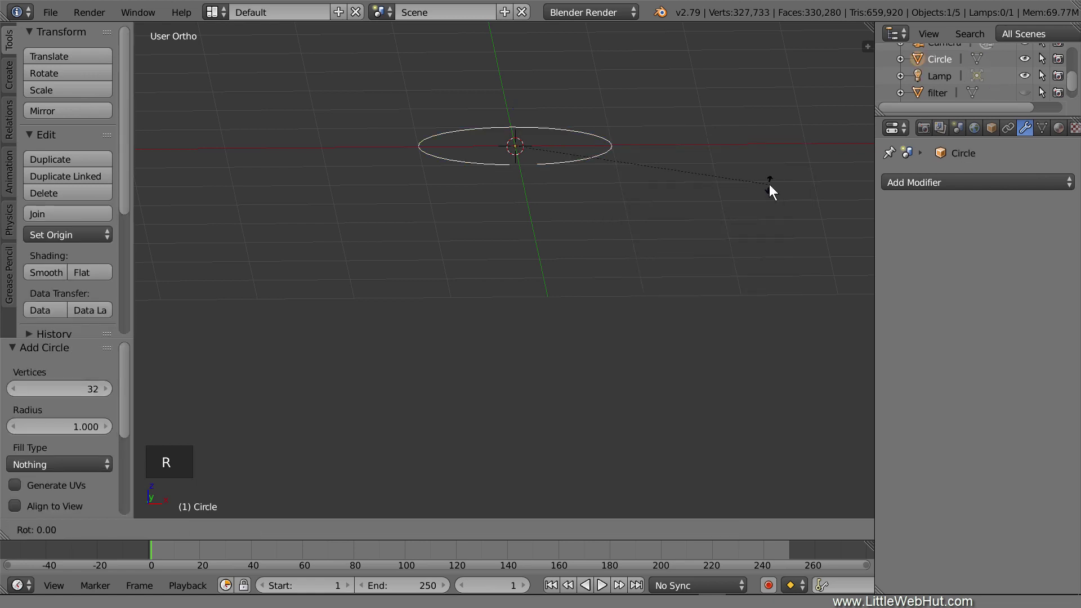
{"action": "type", "text": "x"}
{"action": "type", "text": "90"}
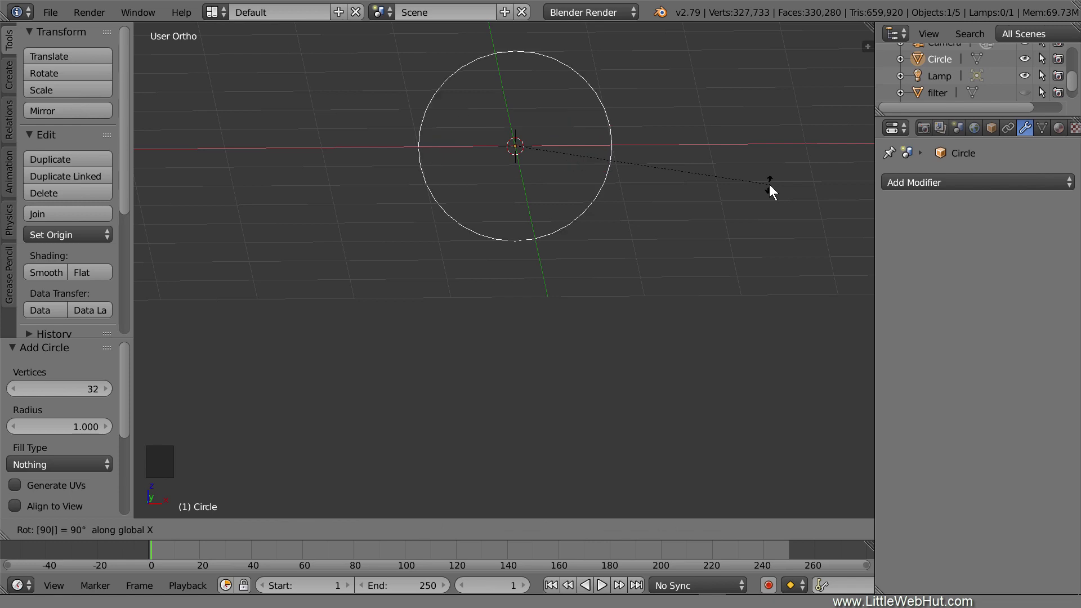
{"action": "key", "text": "Return"}
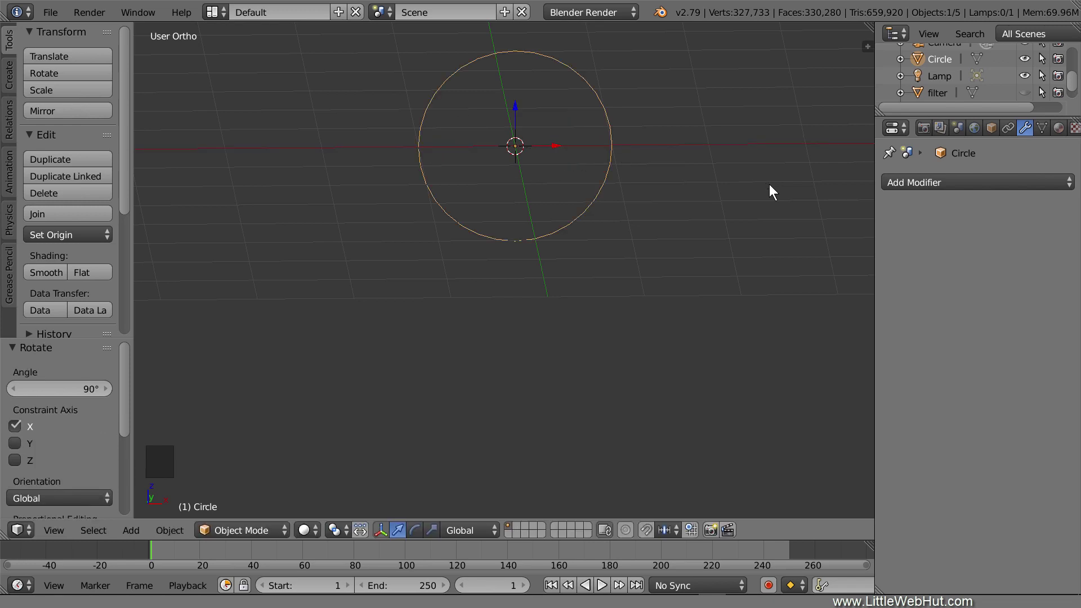
{"action": "type", "text": "s1.06"}
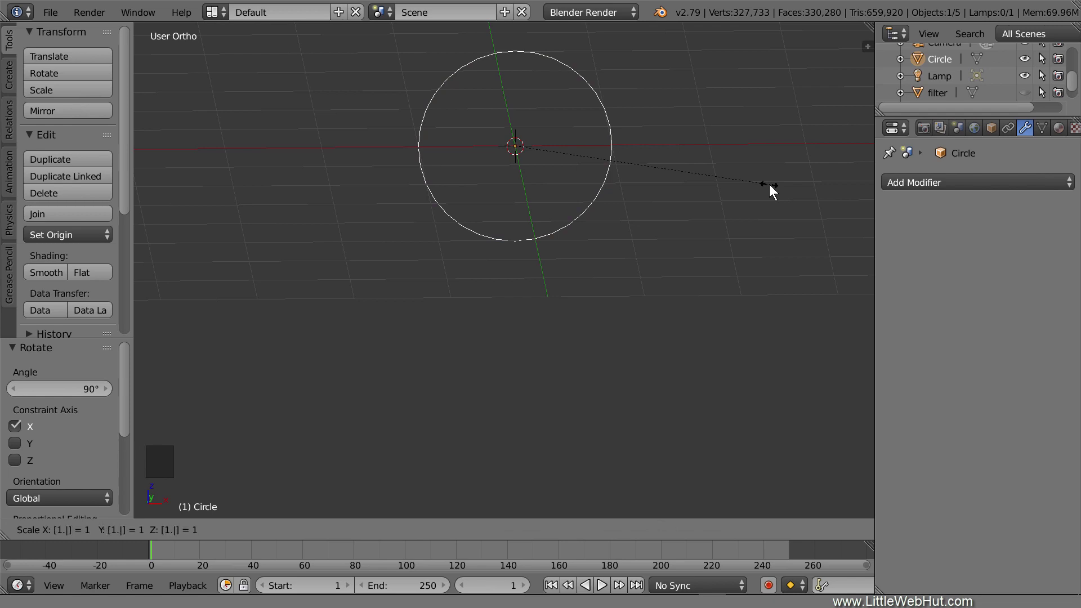
{"action": "key", "text": "Return"}
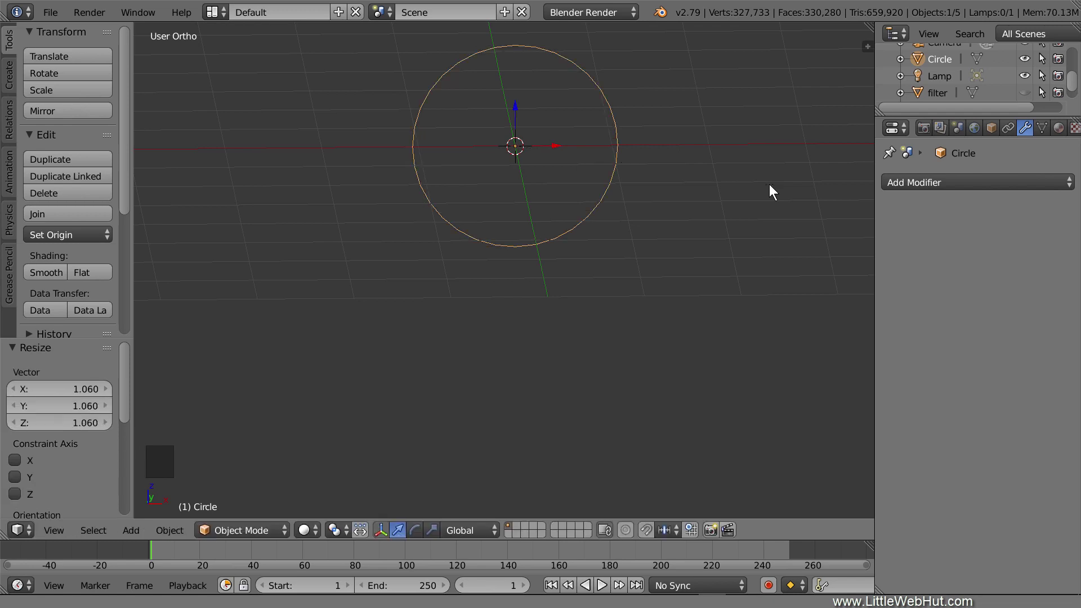
In Edit Mode, delete the circle's vertices below the X axis in front view, keeping the upper half as an arch
{"action": "key", "text": "Tab"}
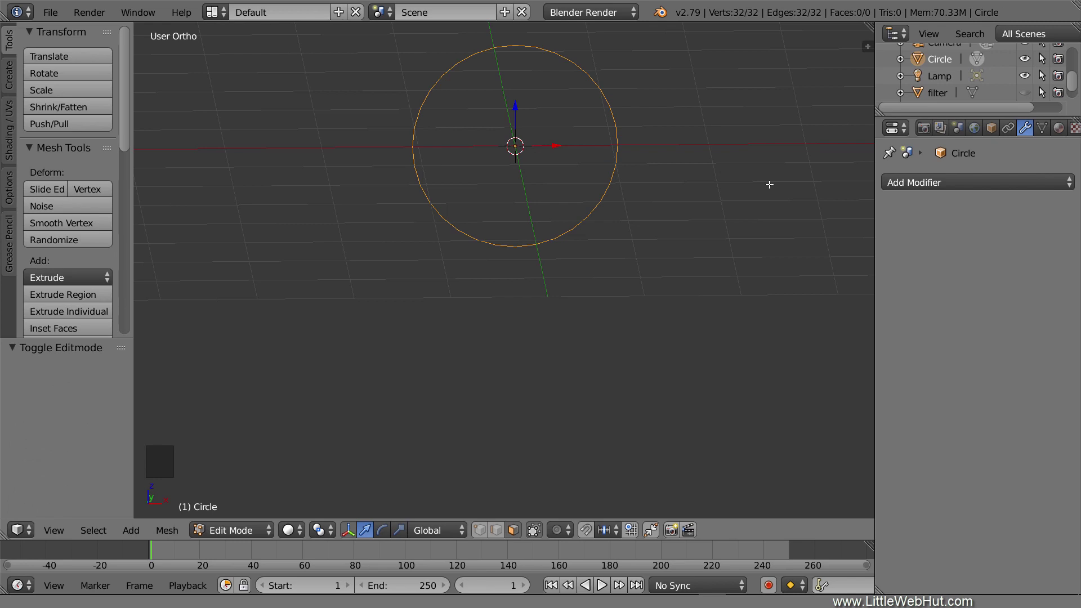
{"action": "key", "text": "KP_1"}
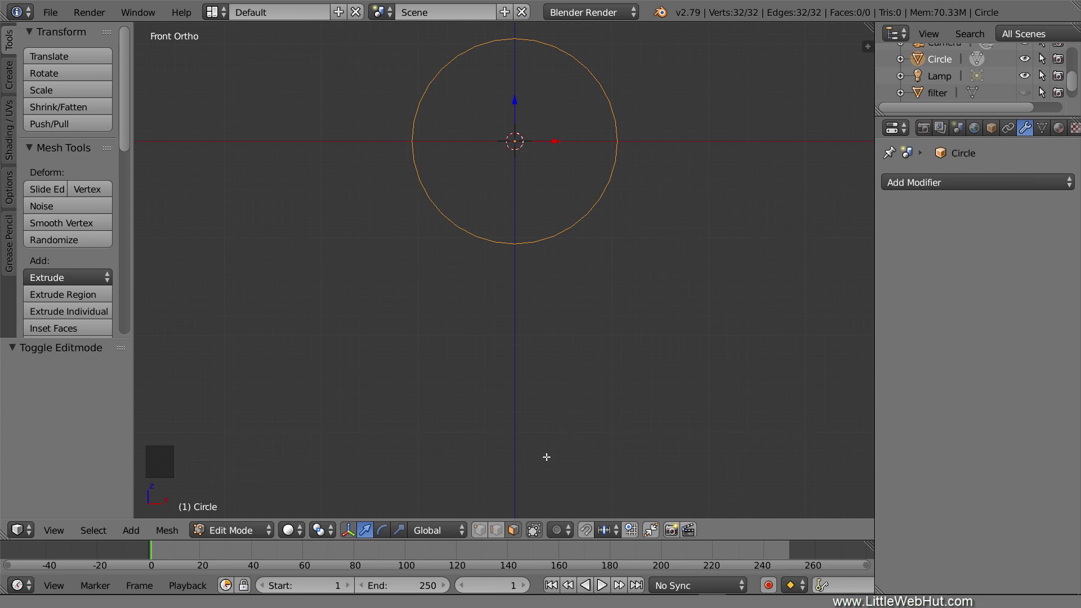
{"action": "left_click", "coordinate": [479, 530]}
{"action": "key", "text": "a"}
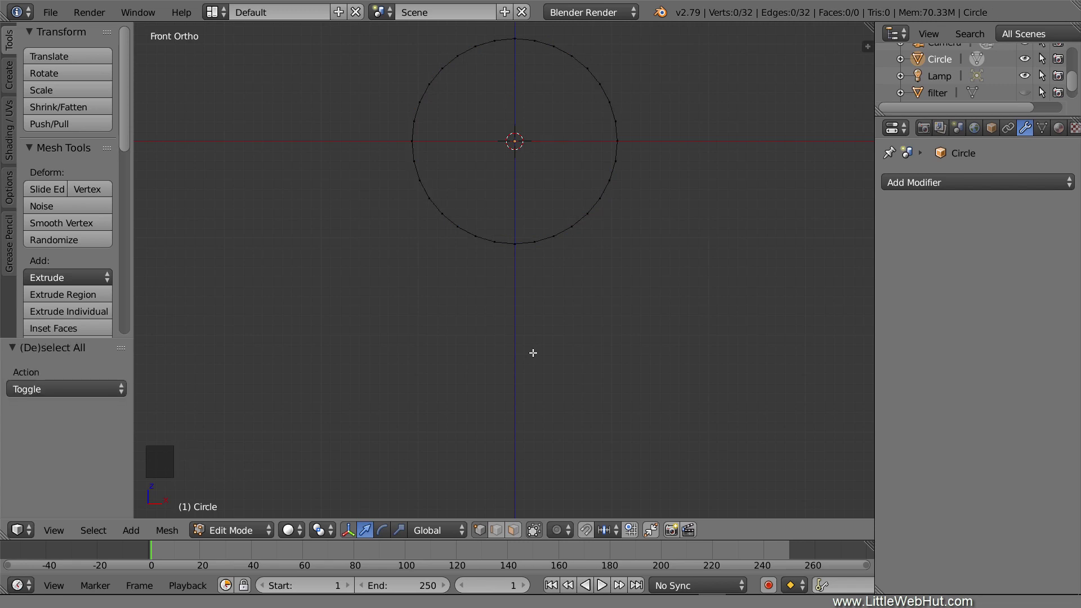
{"action": "key", "text": "b"}
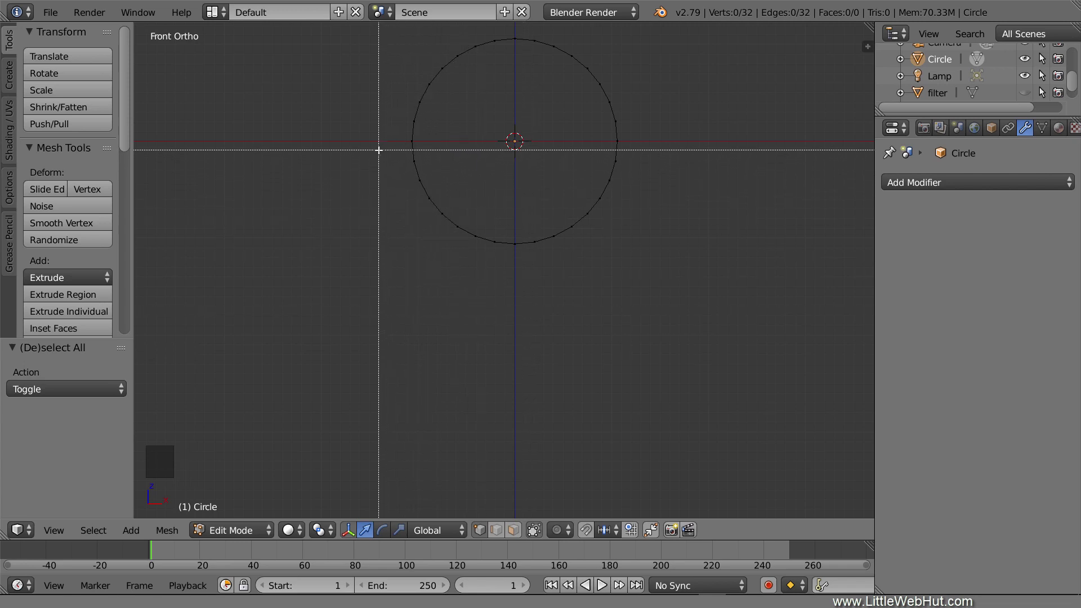
{"action": "left_click_drag", "start_coordinate": [379, 154], "coordinate": [656, 291]}
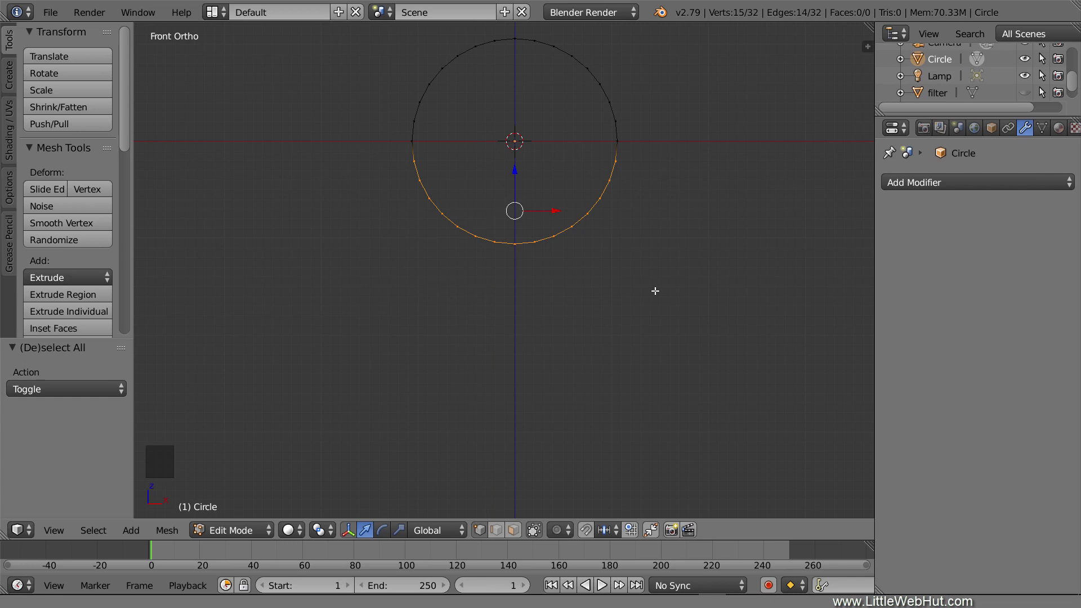
{"action": "key", "text": "x"}
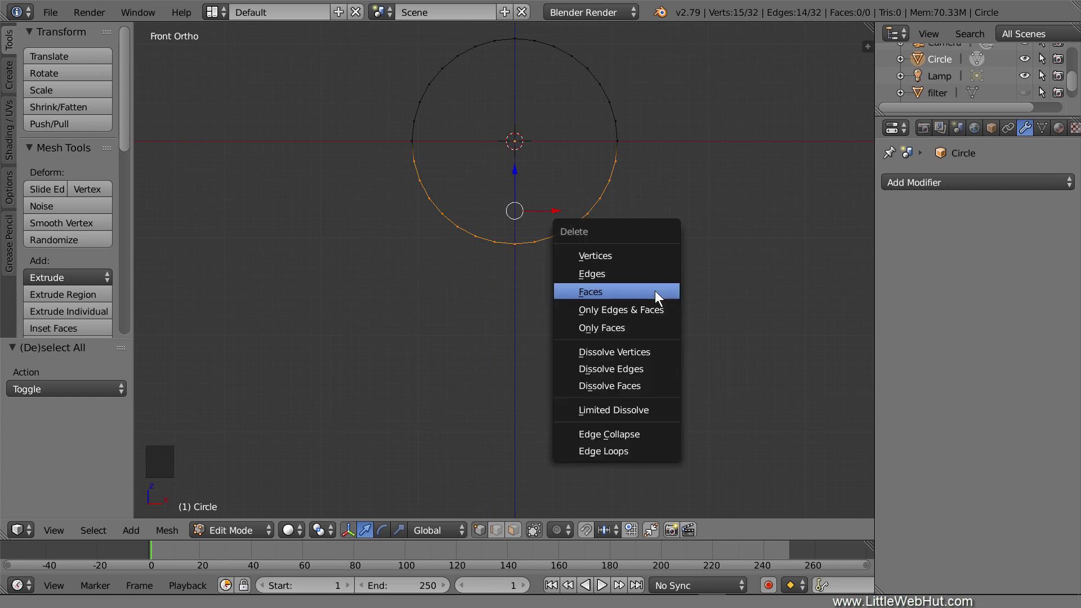
{"action": "left_click", "coordinate": [660, 258]}
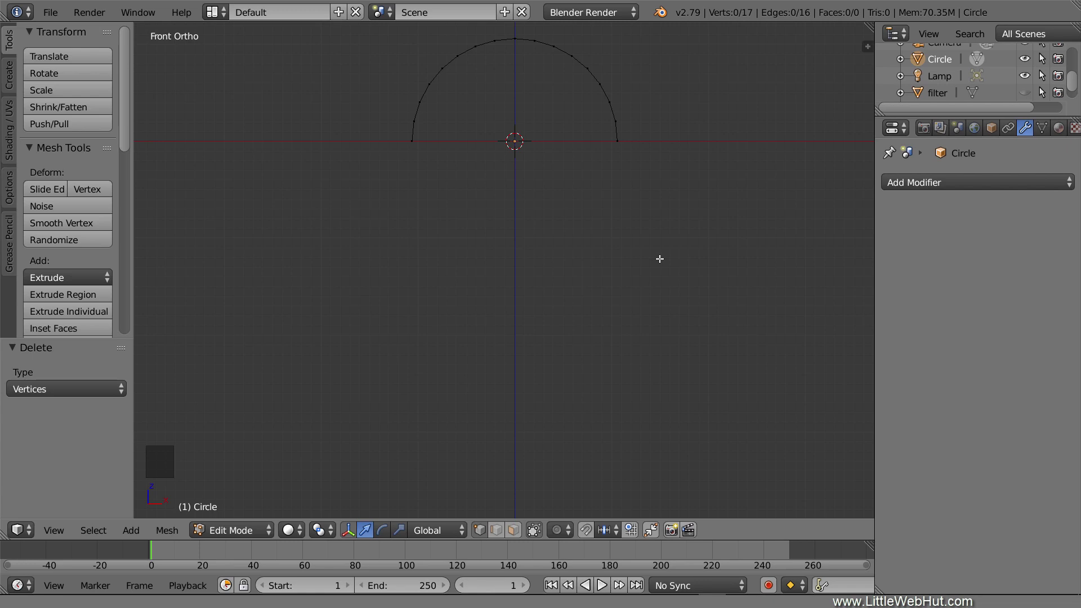
Extrude the arch's two end vertices by -3 along the Z axis to form straight legs
{"action": "key", "text": "b"}
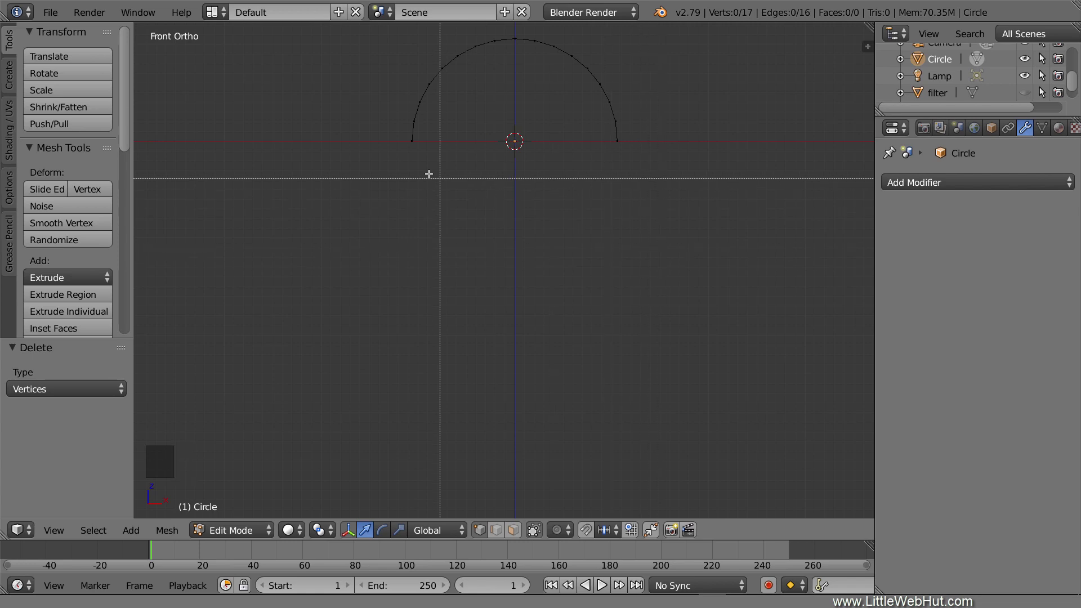
{"action": "left_click_drag", "start_coordinate": [387, 135], "coordinate": [650, 189]}
{"action": "key", "text": "e"}
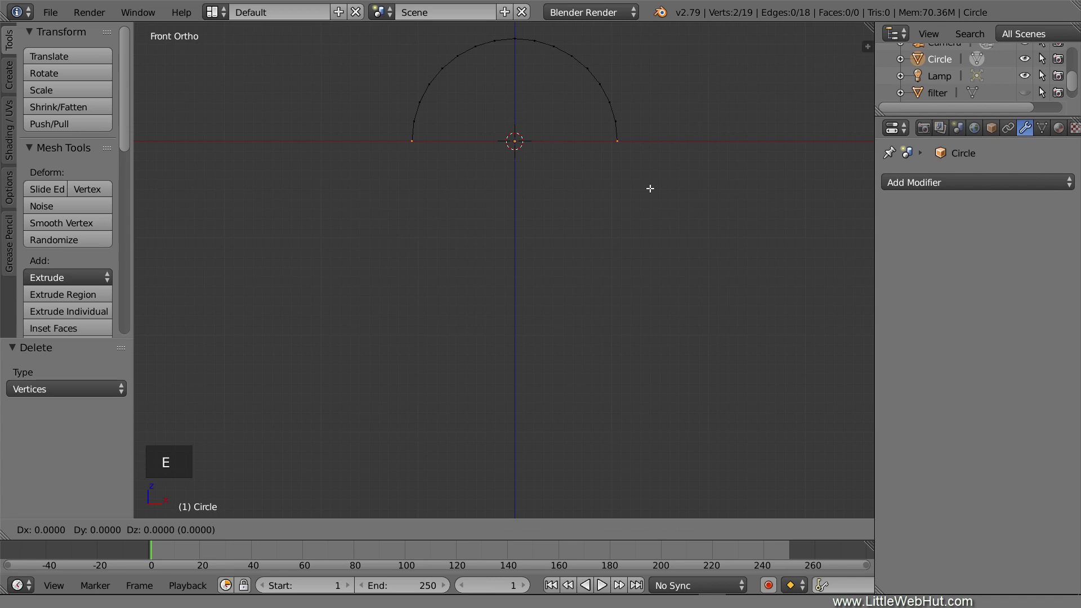
{"action": "type", "text": "z"}
{"action": "type", "text": "-3"}
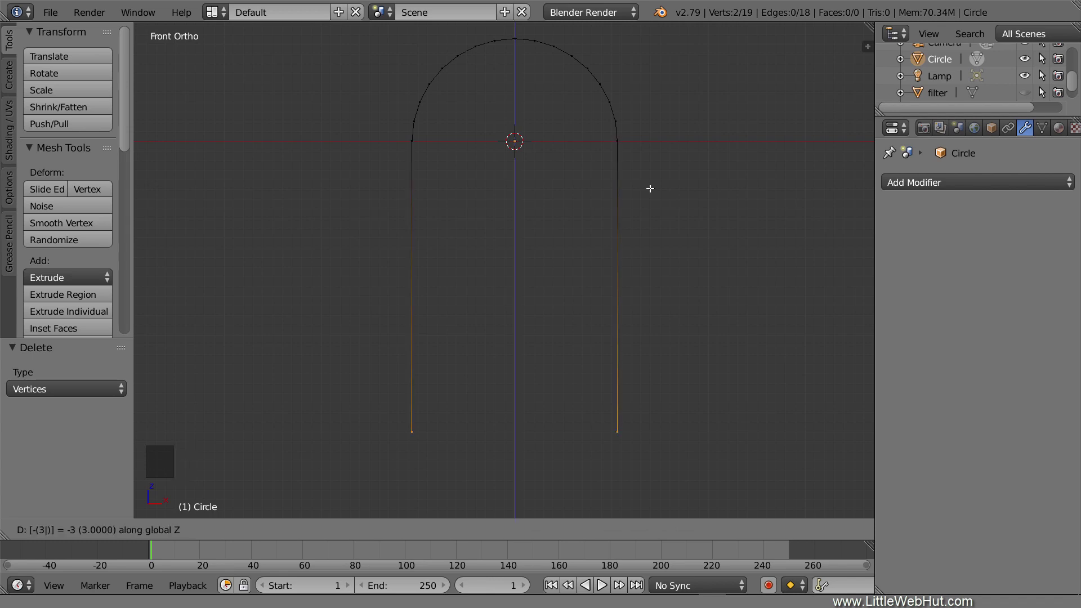
{"action": "key", "text": "Return"}
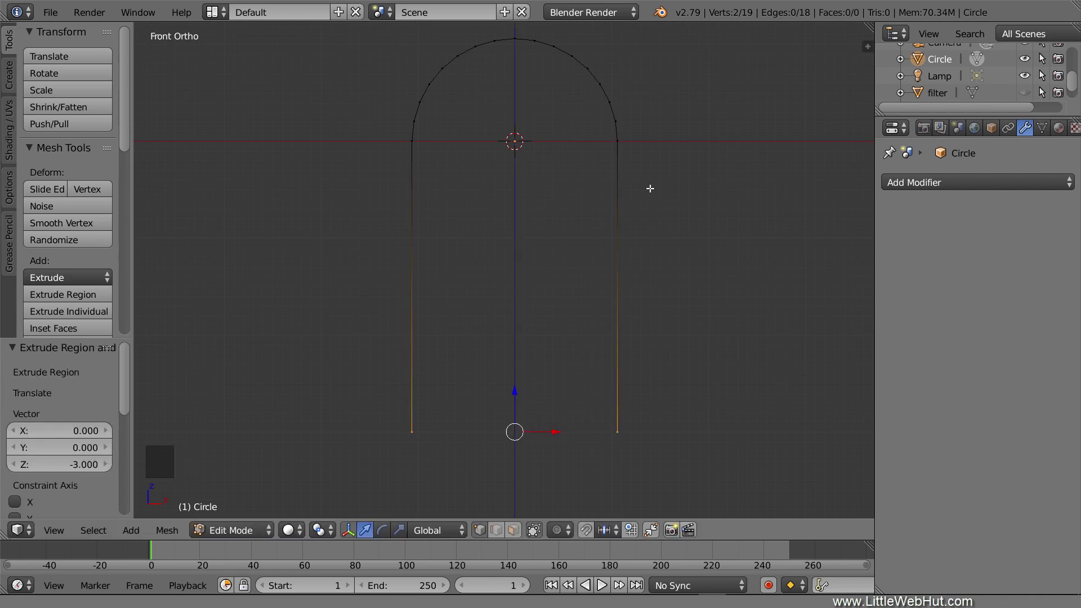
{"action": "middle_click_drag", "start_coordinate": [650, 189], "coordinate": [702, 206]}
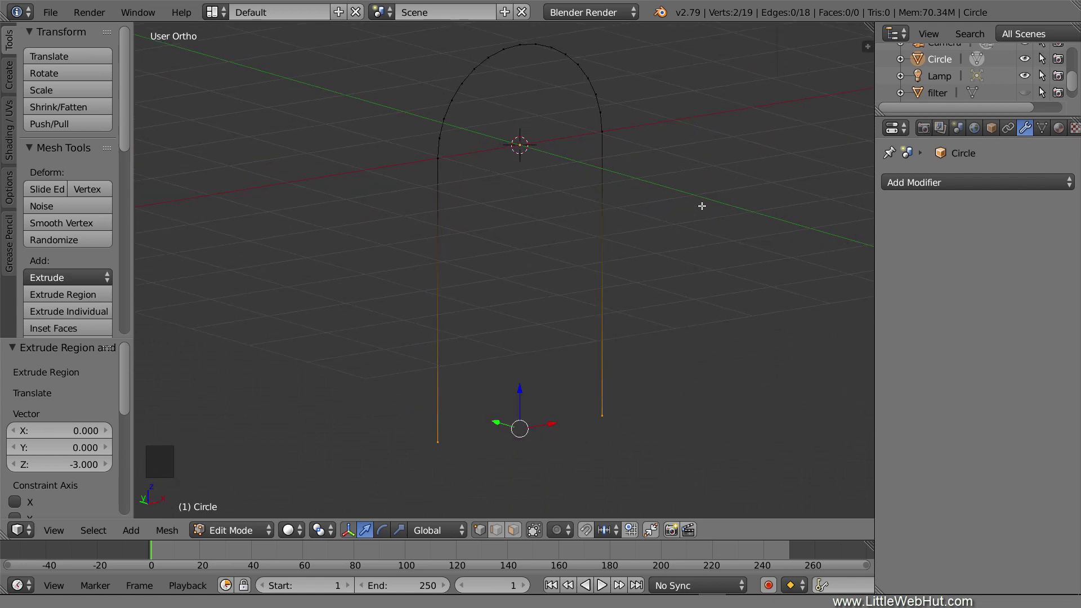
Select the whole arch outline and extrude it 0.5 along the Y axis into a flat band
{"action": "key", "text": "a"}
{"action": "key", "text": "a"}
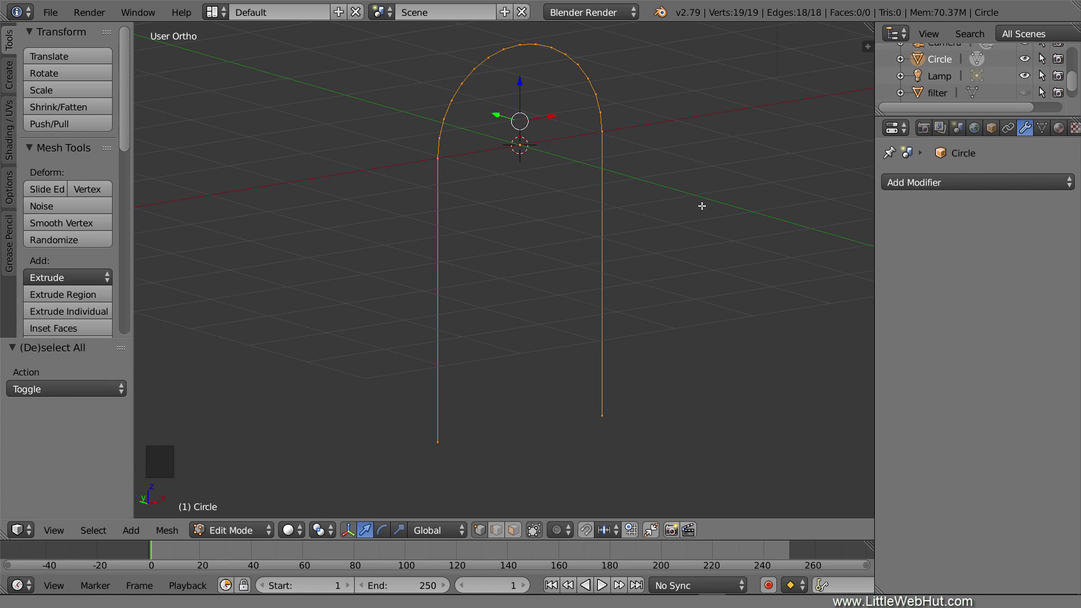
{"action": "key", "text": "e"}
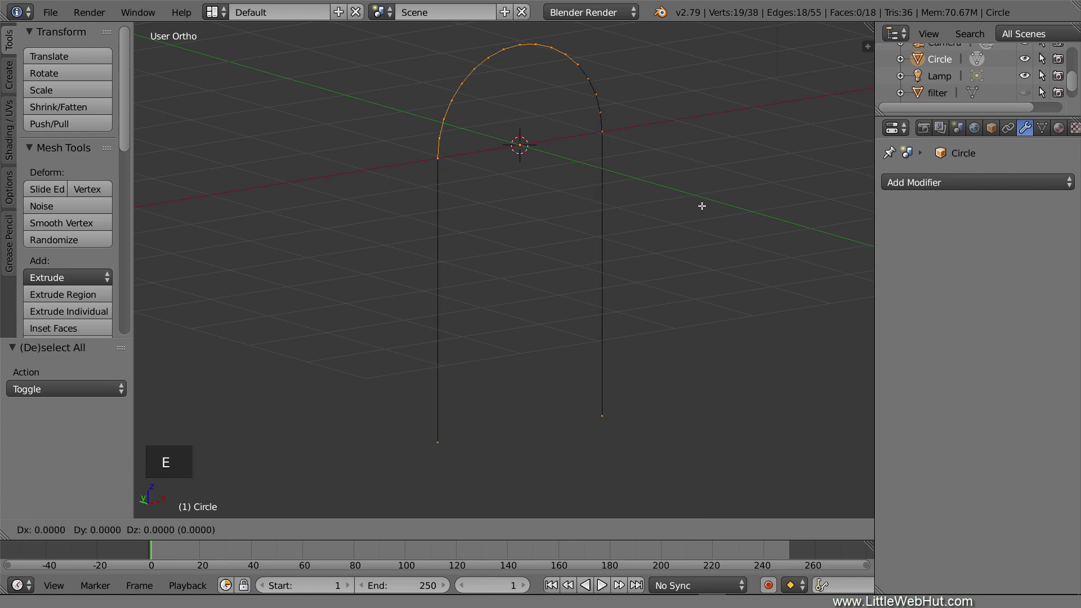
{"action": "type", "text": "y"}
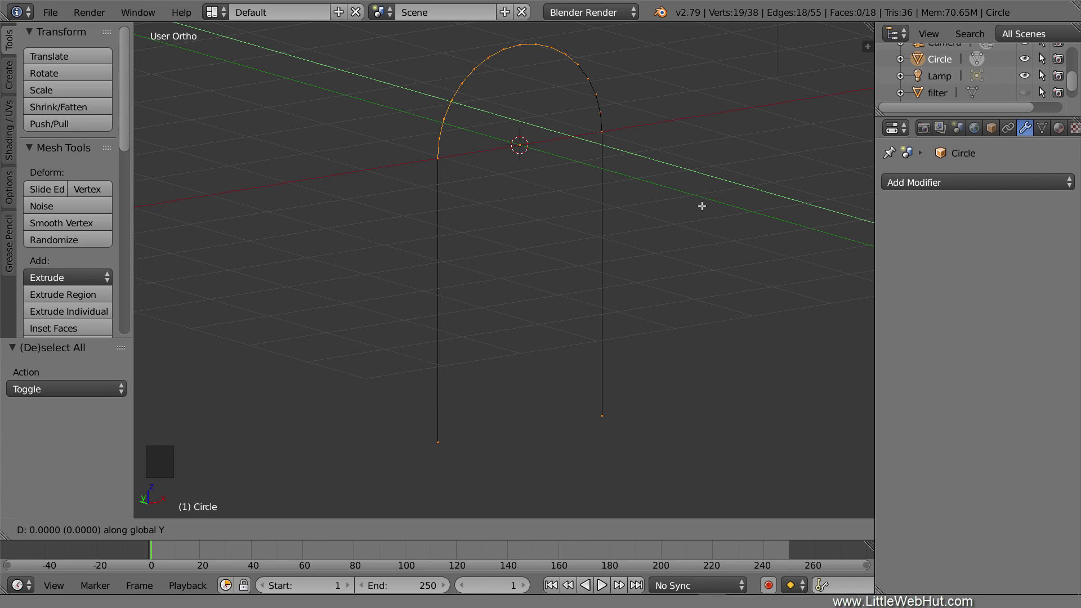
{"action": "type", "text": ".5"}
{"action": "key", "text": "Return"}
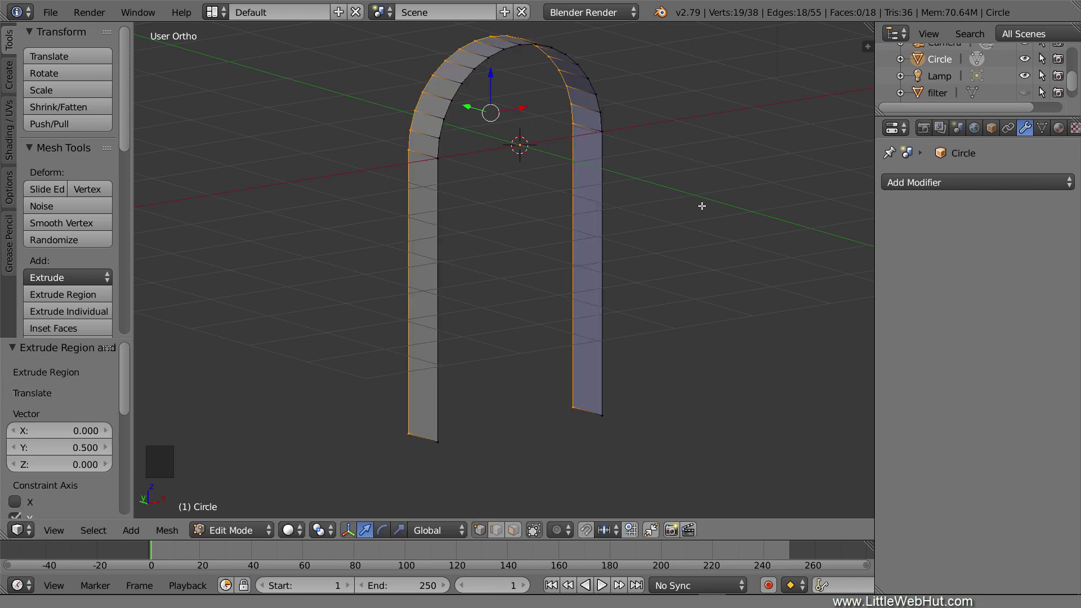
Add a Solidify modifier to the arch band with a thickness of 0.02
{"action": "middle_click_drag", "start_coordinate": [644, 104], "coordinate": [659, 297], "text": "shift"}
{"action": "scroll", "coordinate": [659, 297], "scroll_direction": "up", "scroll_amount": 1}
{"action": "scroll", "coordinate": [661, 295], "scroll_direction": "up", "scroll_amount": 4}
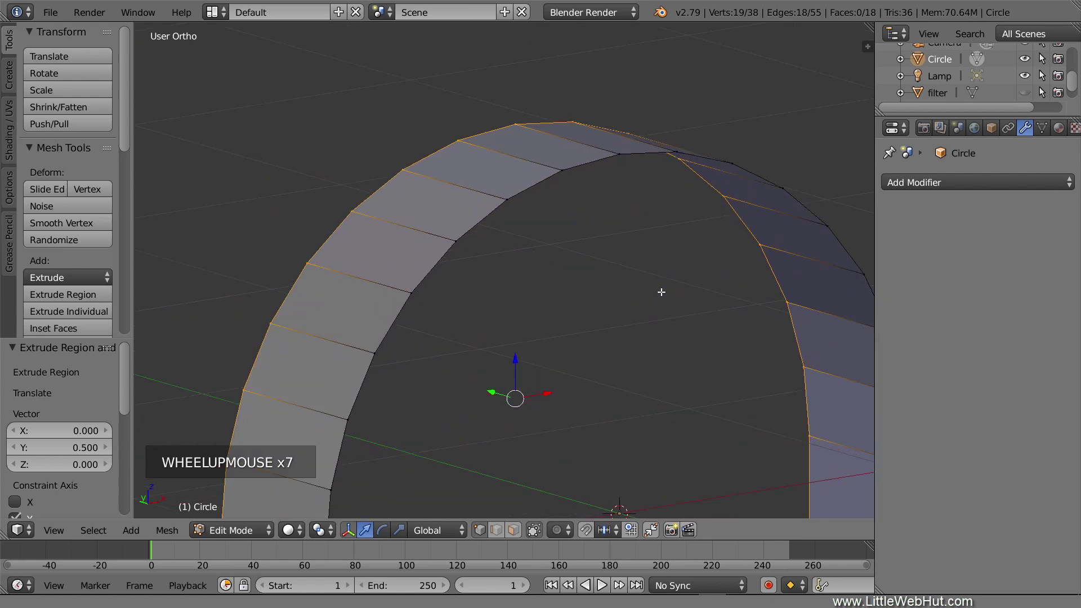
{"action": "left_click", "coordinate": [961, 185]}
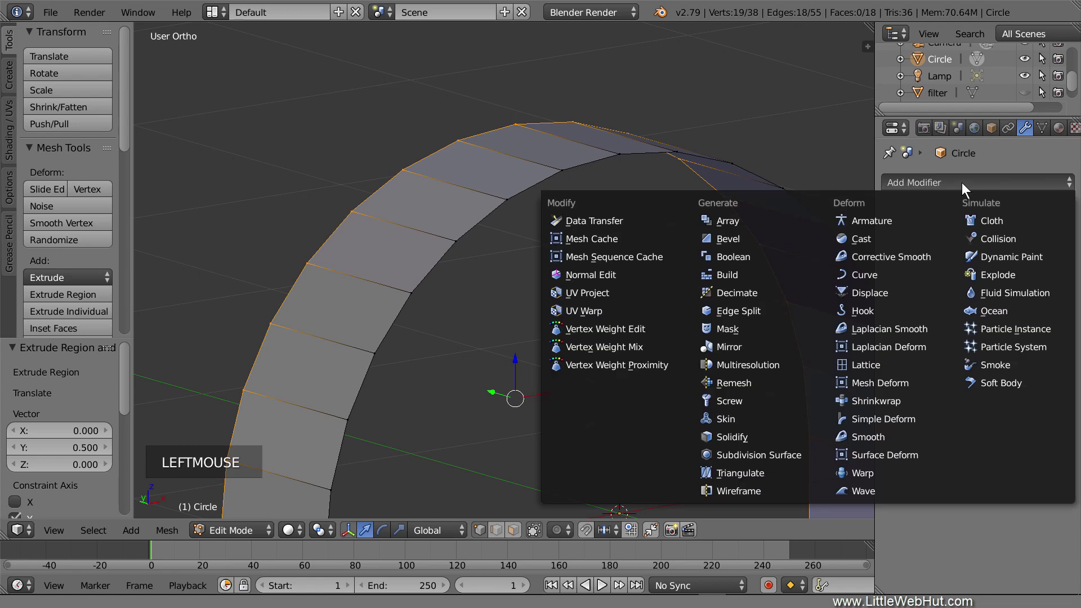
{"action": "left_click", "coordinate": [781, 438]}
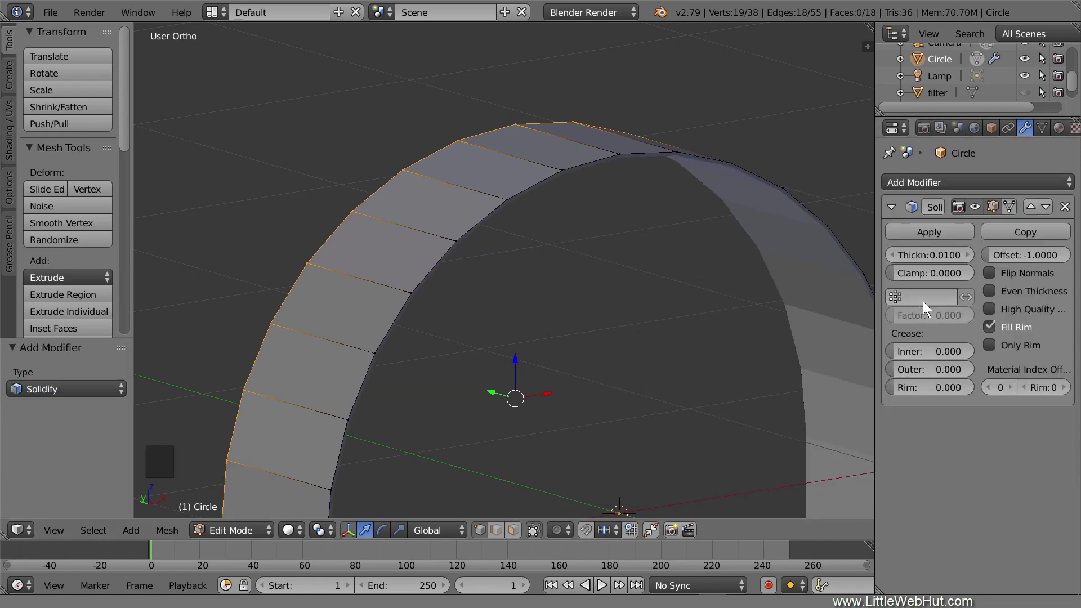
{"action": "left_click", "coordinate": [926, 252]}
{"action": "type", "text": ".0"}
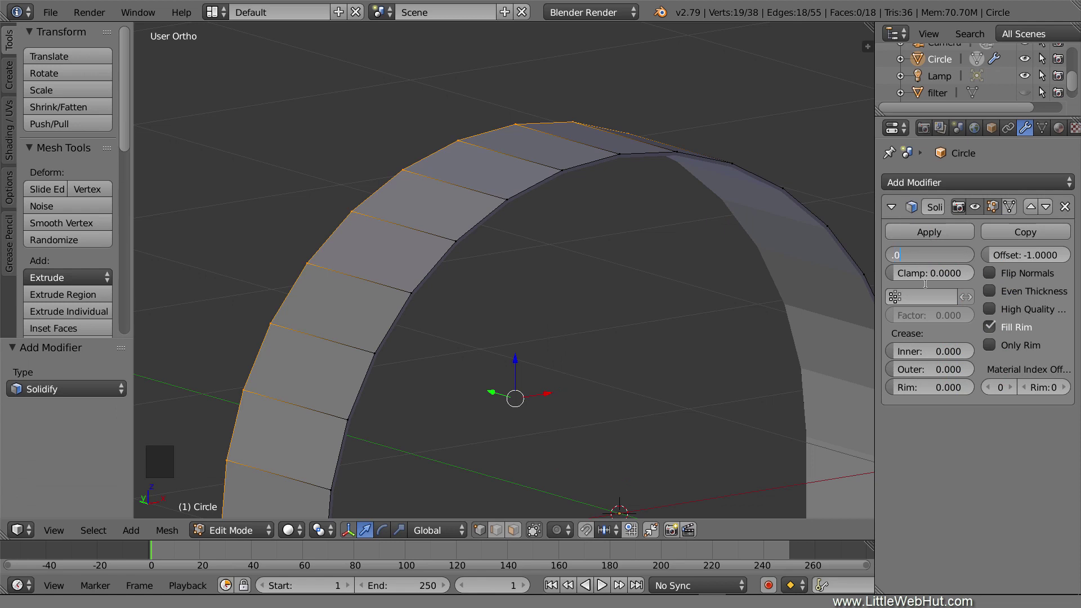
{"action": "type", "text": "2"}
{"action": "key", "text": "Return"}
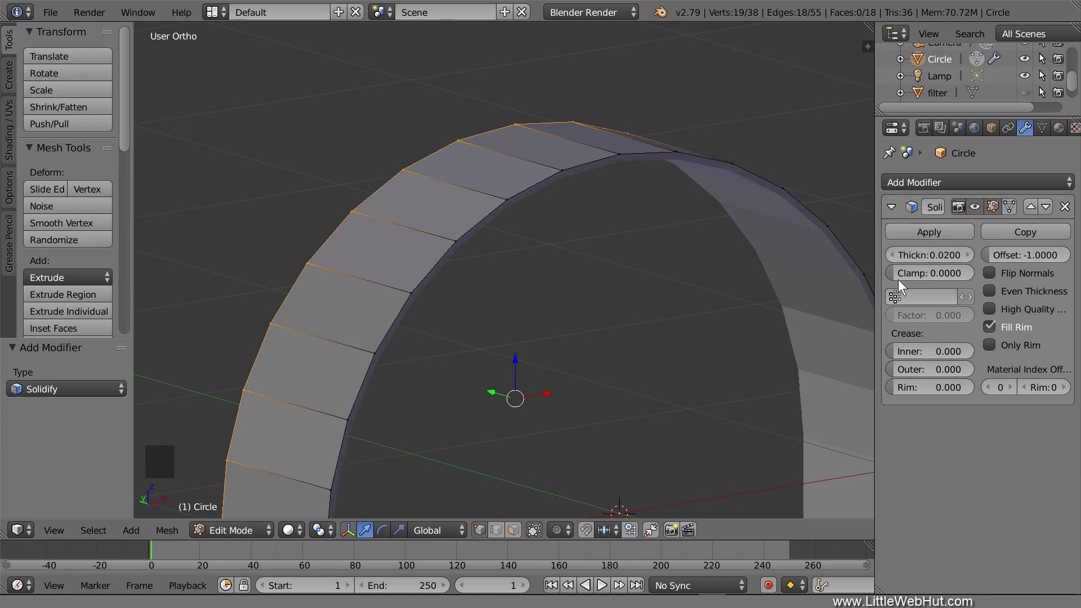
Add a Subdivision Surface modifier to the arch band and set its view subdivisions to 2
{"action": "scroll", "coordinate": [651, 254], "scroll_direction": "down", "scroll_amount": 1}
{"action": "scroll", "coordinate": [651, 254], "scroll_direction": "down", "scroll_amount": 6}
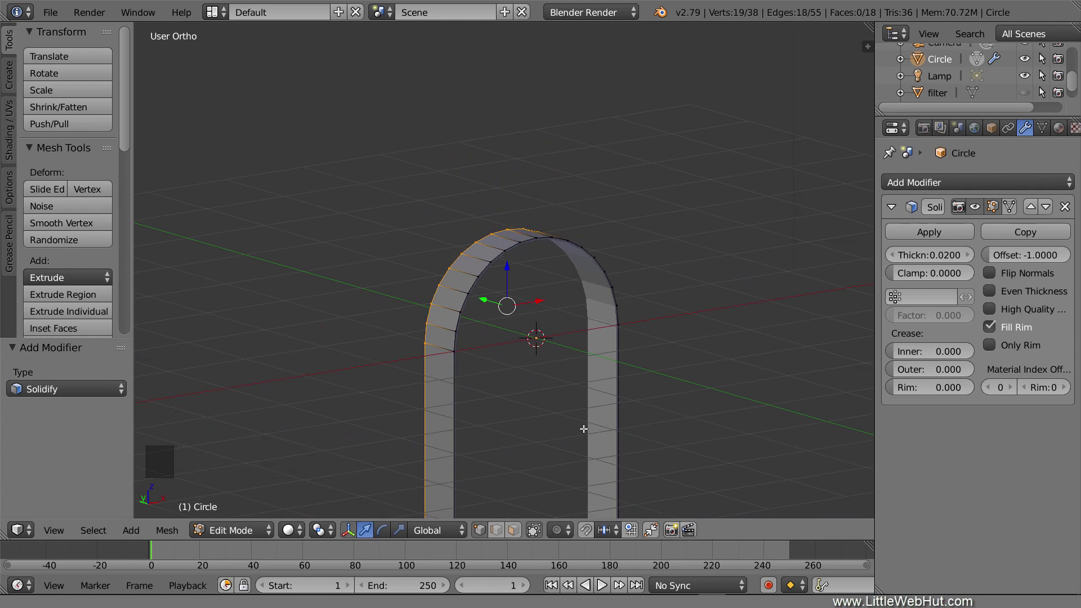
{"action": "middle_click_drag", "start_coordinate": [580, 429], "coordinate": [573, 289], "text": "shift"}
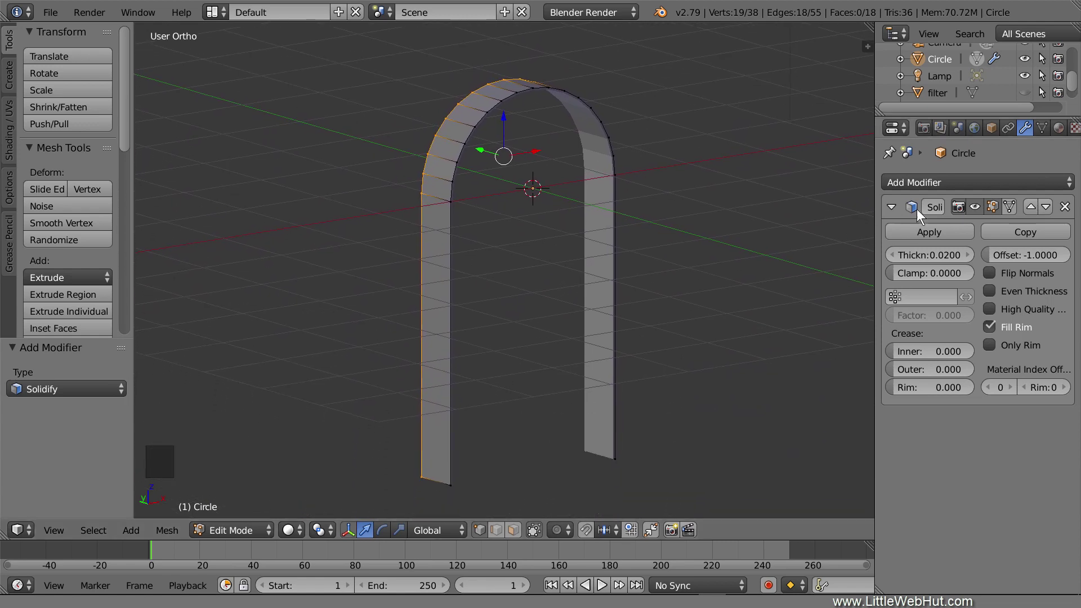
{"action": "left_click", "coordinate": [943, 183]}
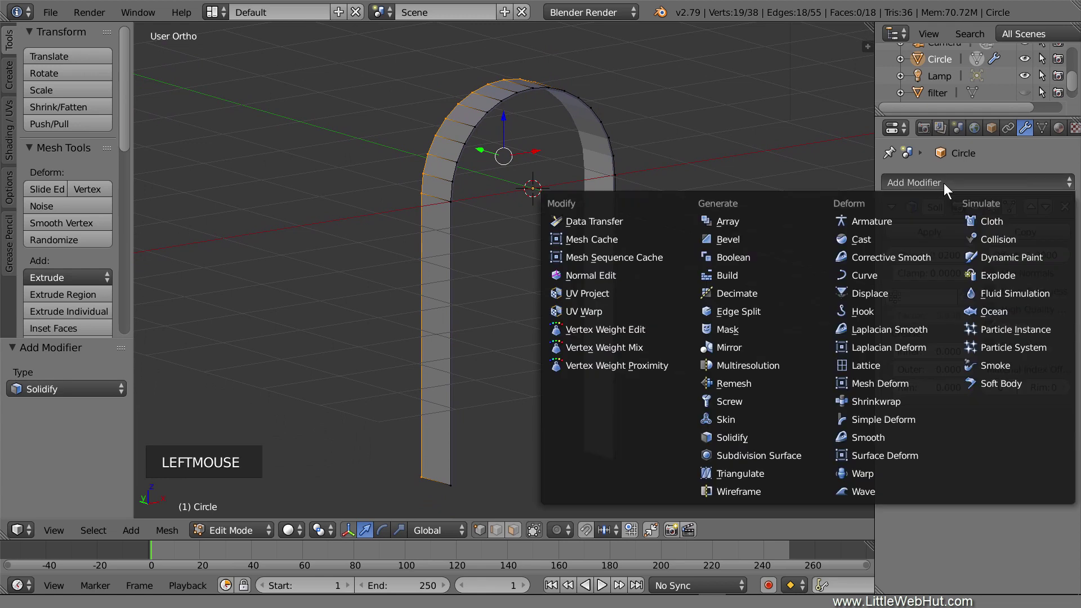
{"action": "left_click", "coordinate": [810, 455]}
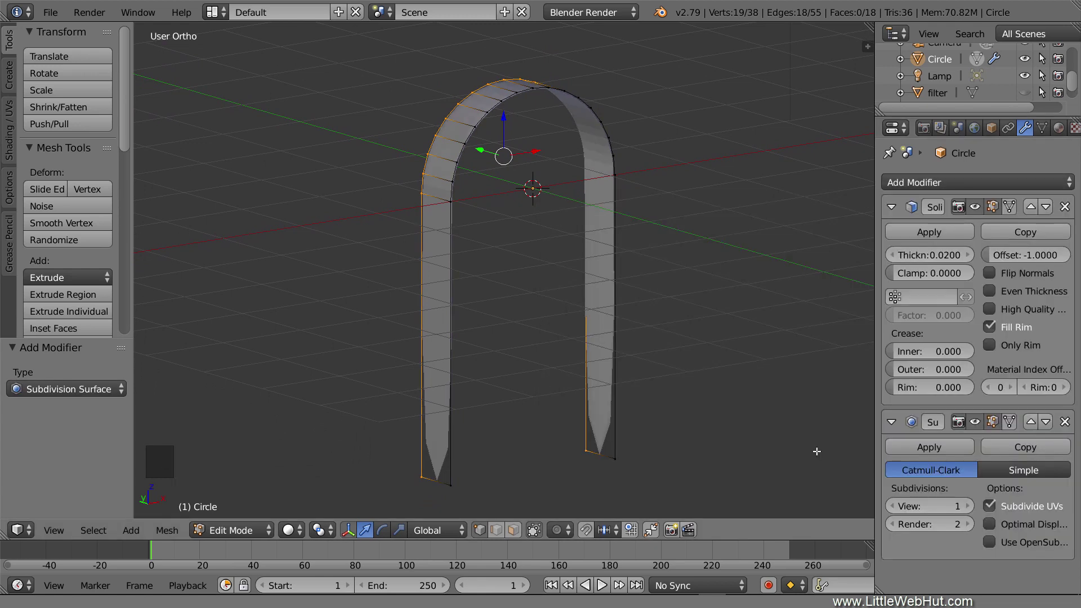
{"action": "left_click", "coordinate": [967, 508]}
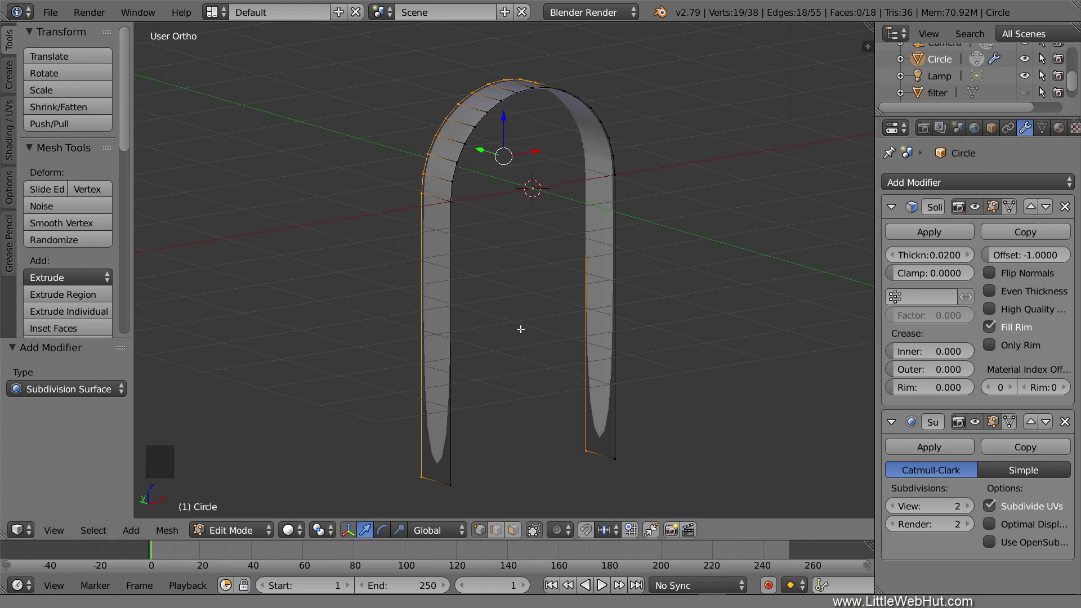
Add one loop cut to each leg of the arch and slide it close to the leg's lower end
{"action": "key", "text": "ctrl+r"}
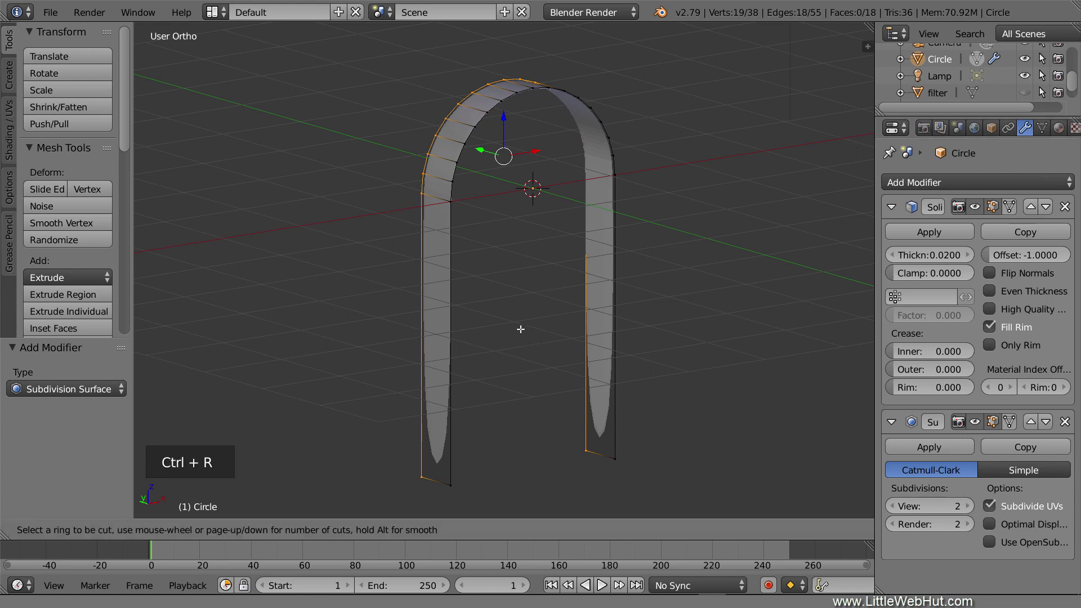
{"action": "left_click", "coordinate": [446, 339]}
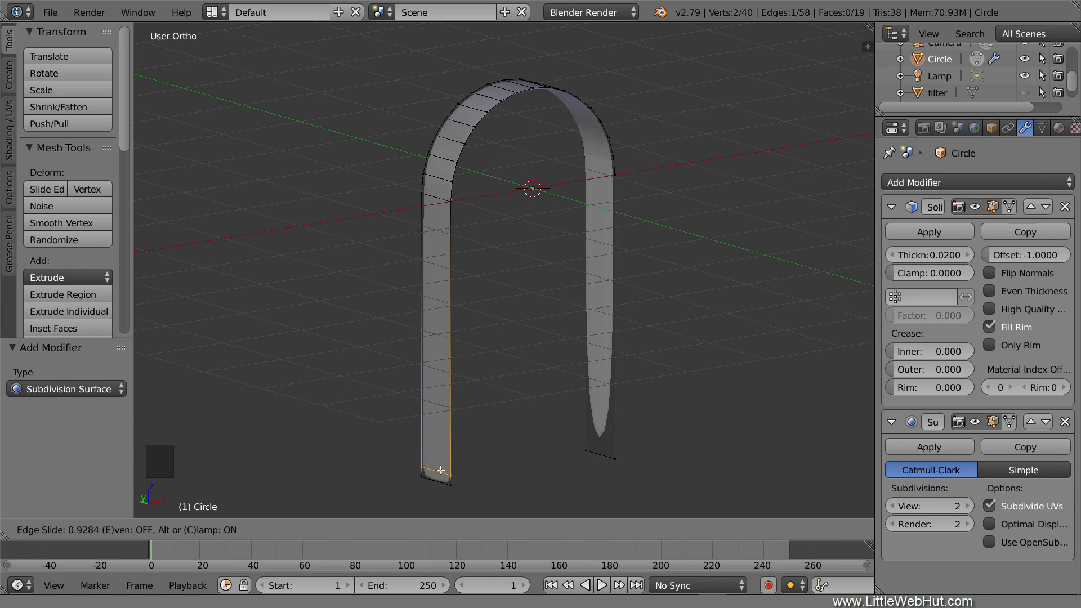
{"action": "left_click", "coordinate": [440, 475]}
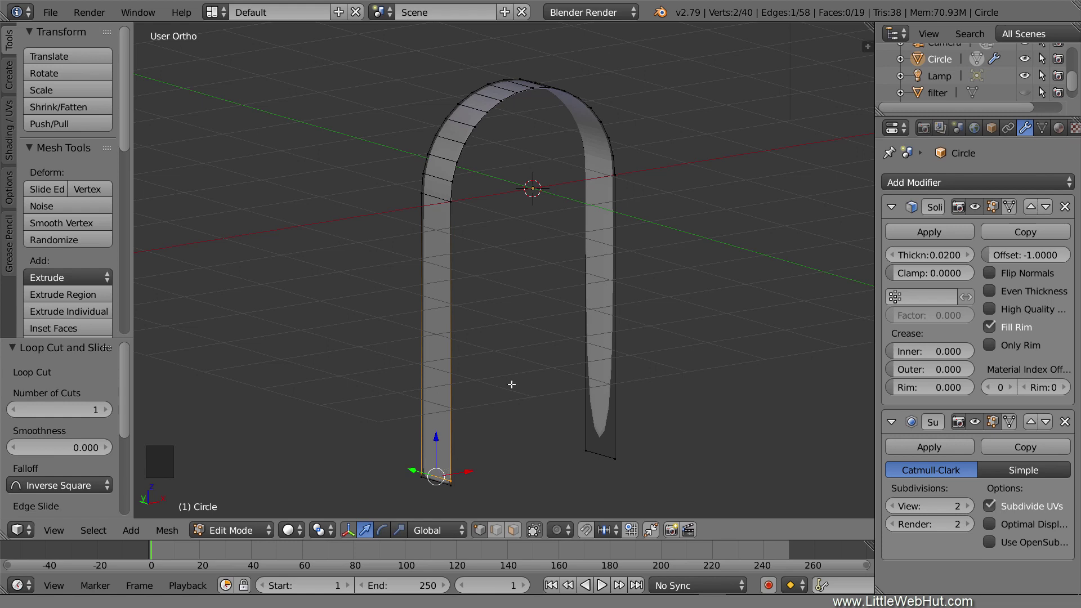
{"action": "key", "text": "ctrl+r"}
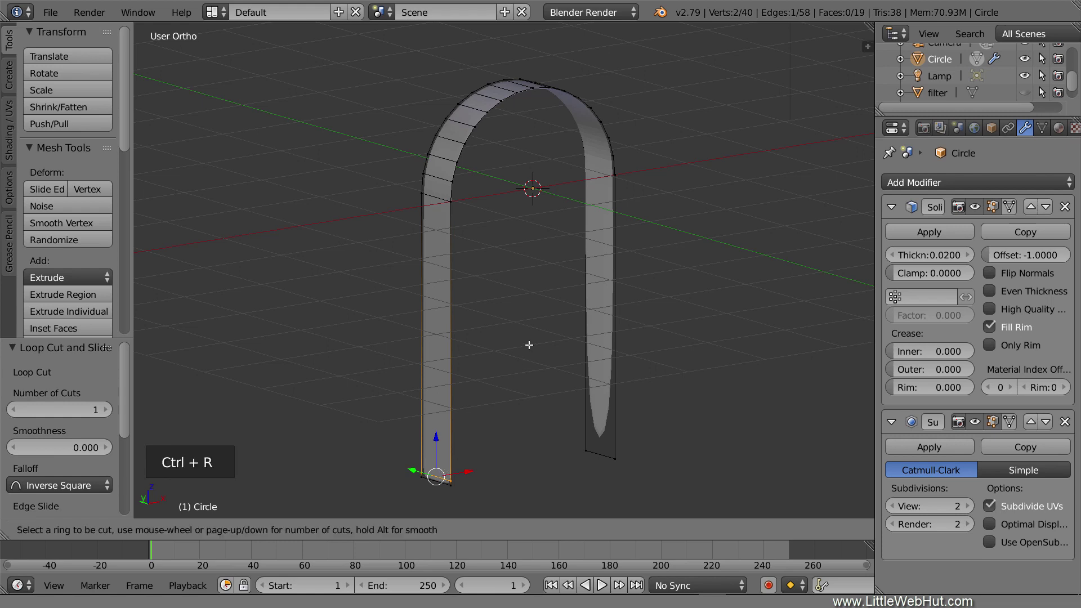
{"action": "left_click", "coordinate": [617, 278]}
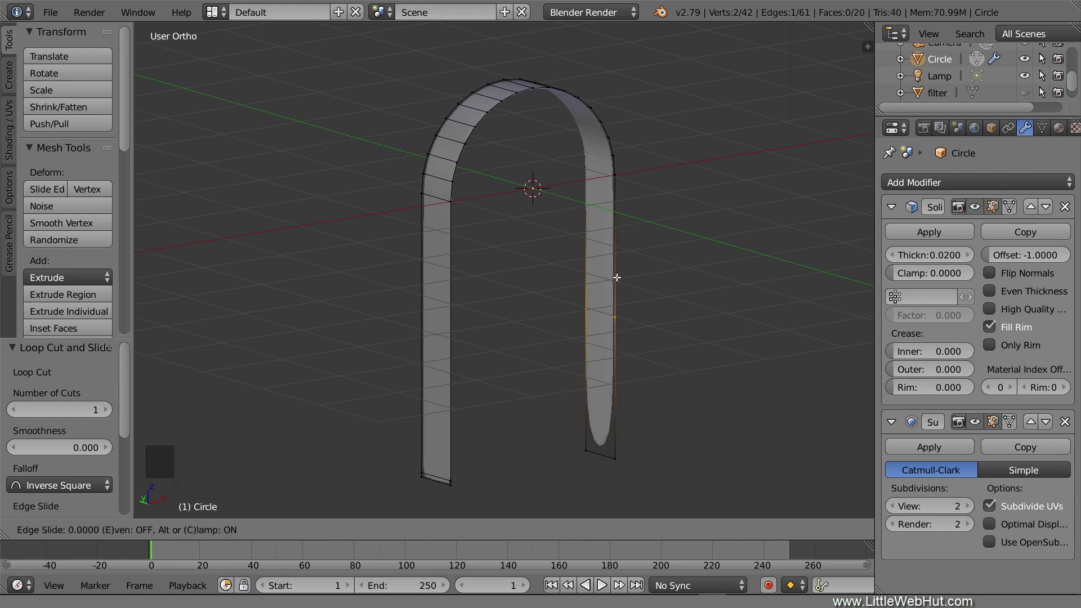
{"action": "left_click", "coordinate": [615, 415]}
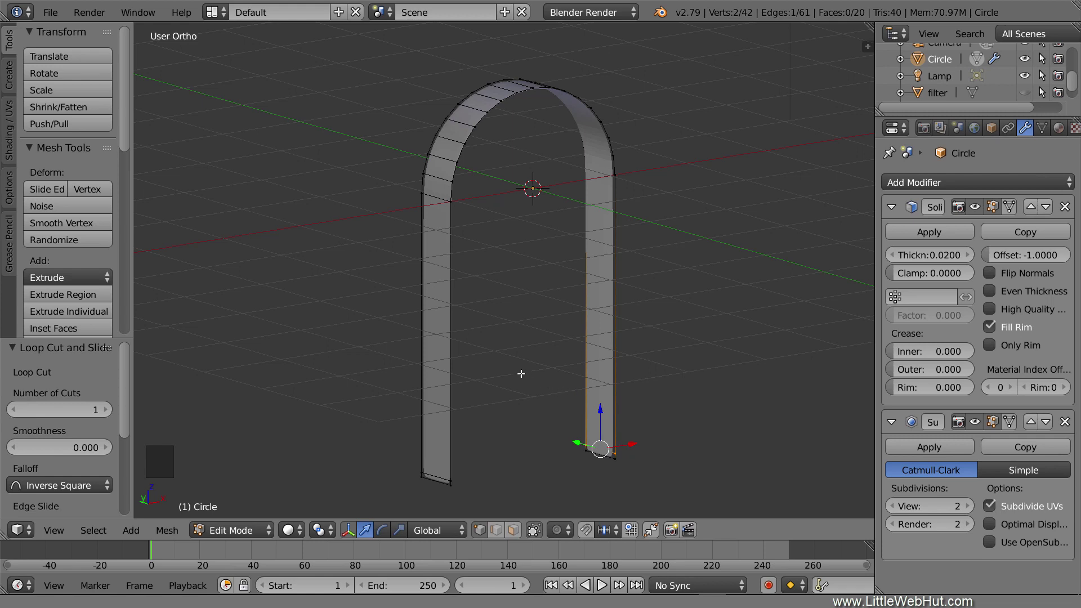
Add four evenly spaced loop cuts along the long straight section of each leg
{"action": "key", "text": "ctrl+r"}
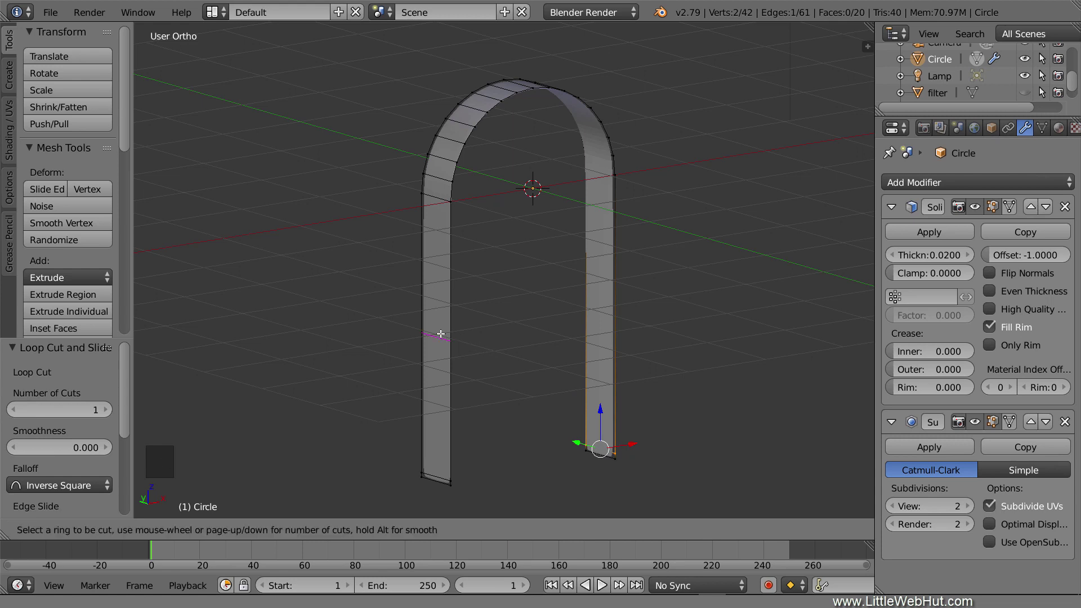
{"action": "scroll", "coordinate": [440, 333], "scroll_direction": "up", "scroll_amount": 3}
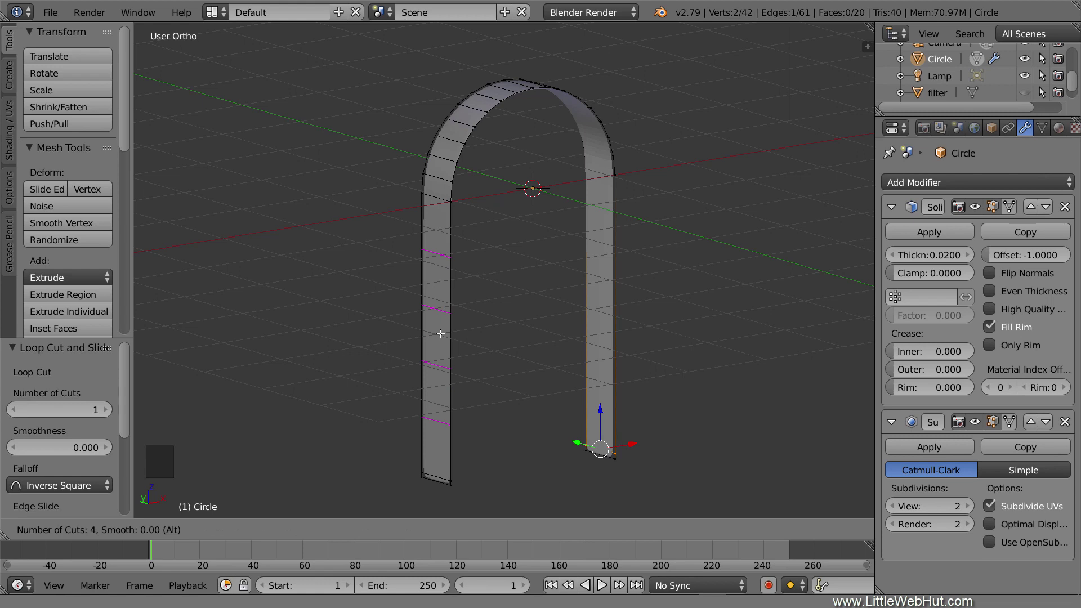
{"action": "left_click", "coordinate": [439, 335]}
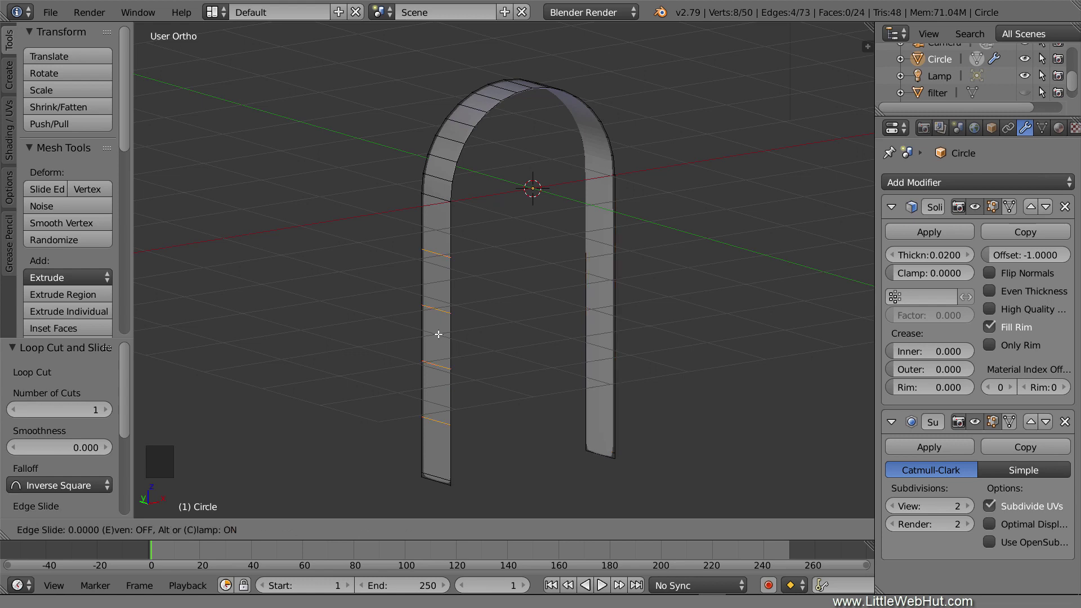
{"action": "right_click", "coordinate": [439, 334]}
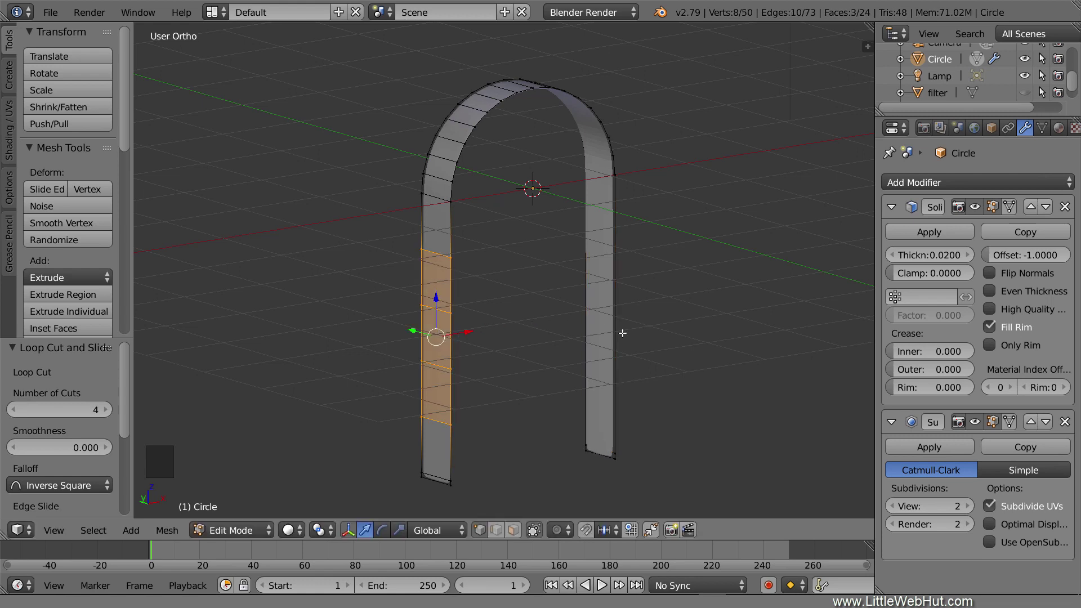
{"action": "middle_click_drag", "start_coordinate": [718, 347], "coordinate": [612, 344]}
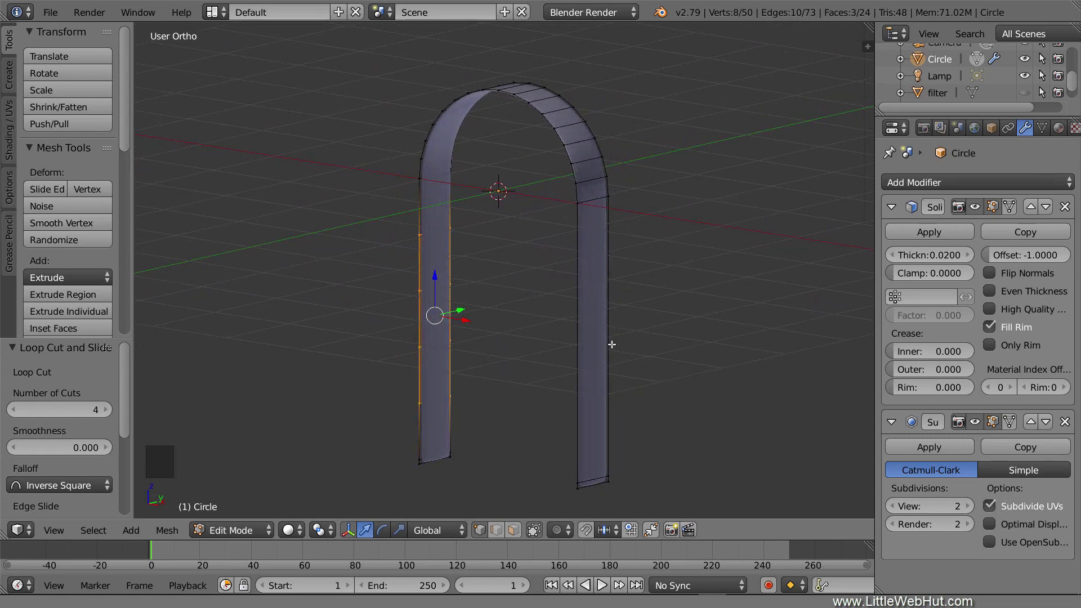
{"action": "key", "text": "ctrl+r"}
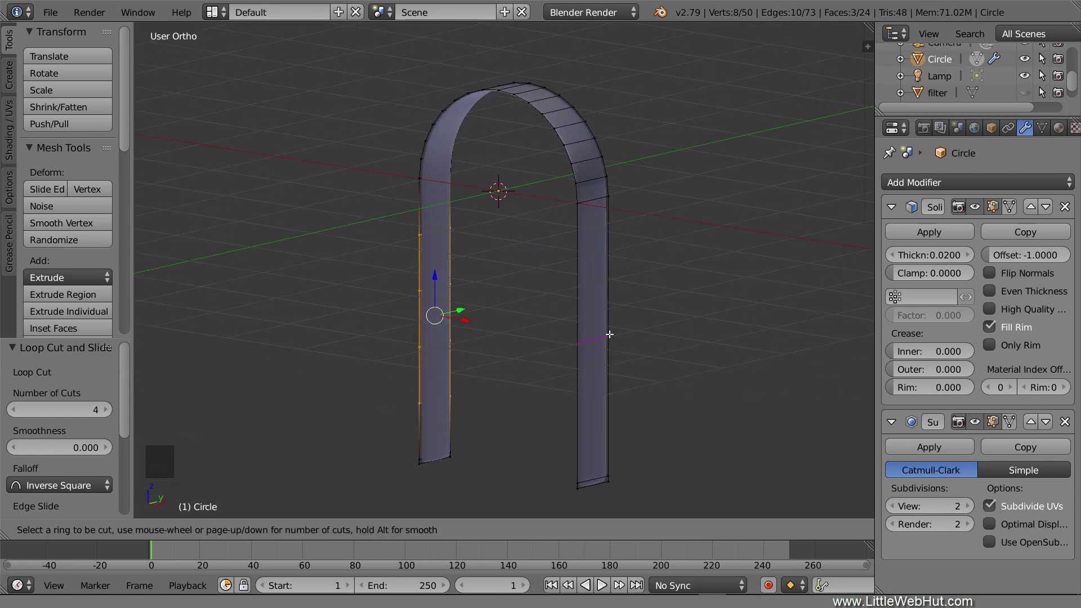
{"action": "scroll", "coordinate": [609, 335], "scroll_direction": "up", "scroll_amount": 1}
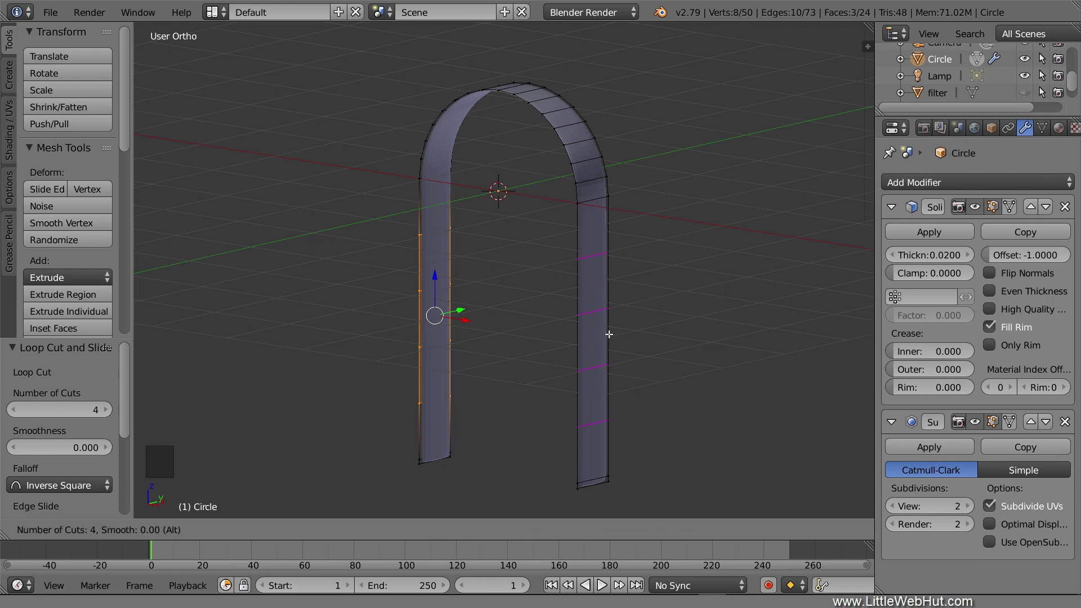
{"action": "left_click", "coordinate": [609, 334]}
{"action": "left_click", "coordinate": [608, 335]}
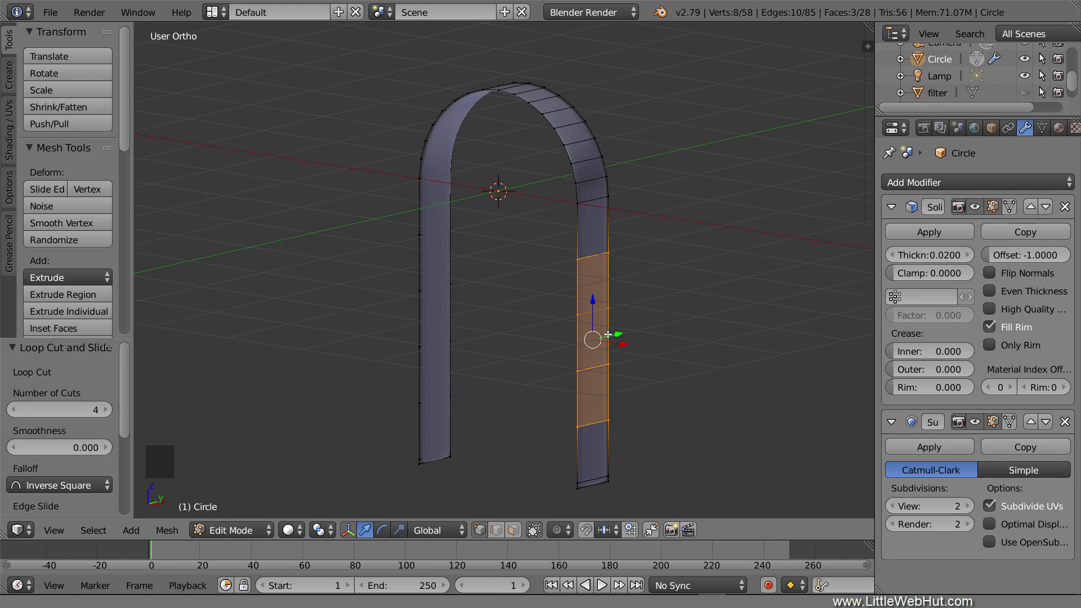
Return to Object Mode and make the filter and screen objects visible again
{"action": "key", "text": "Tab"}
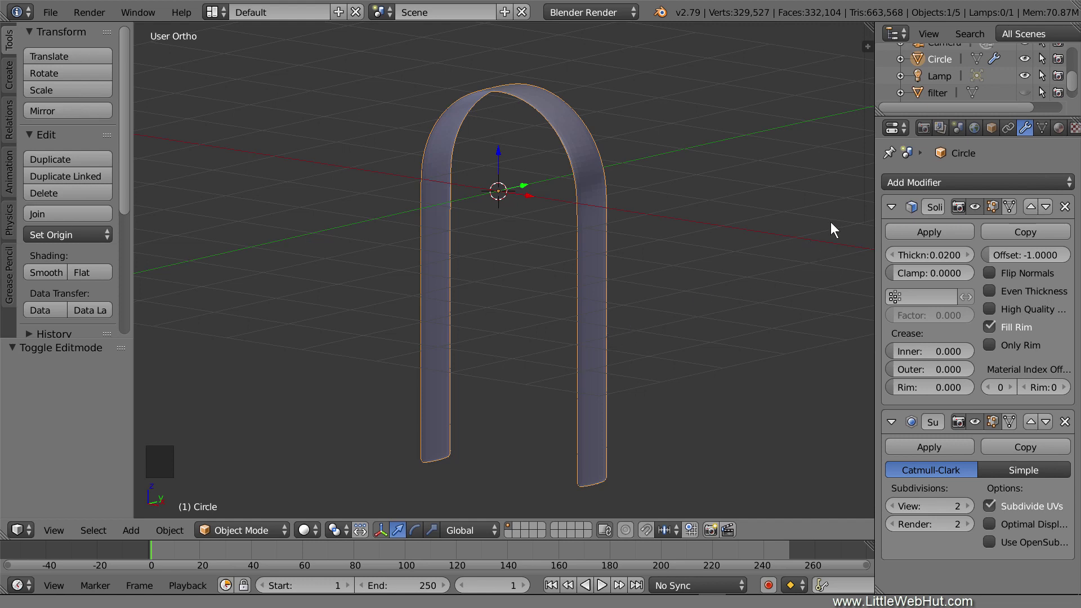
{"action": "left_click_drag", "start_coordinate": [1072, 84], "coordinate": [1073, 90]}
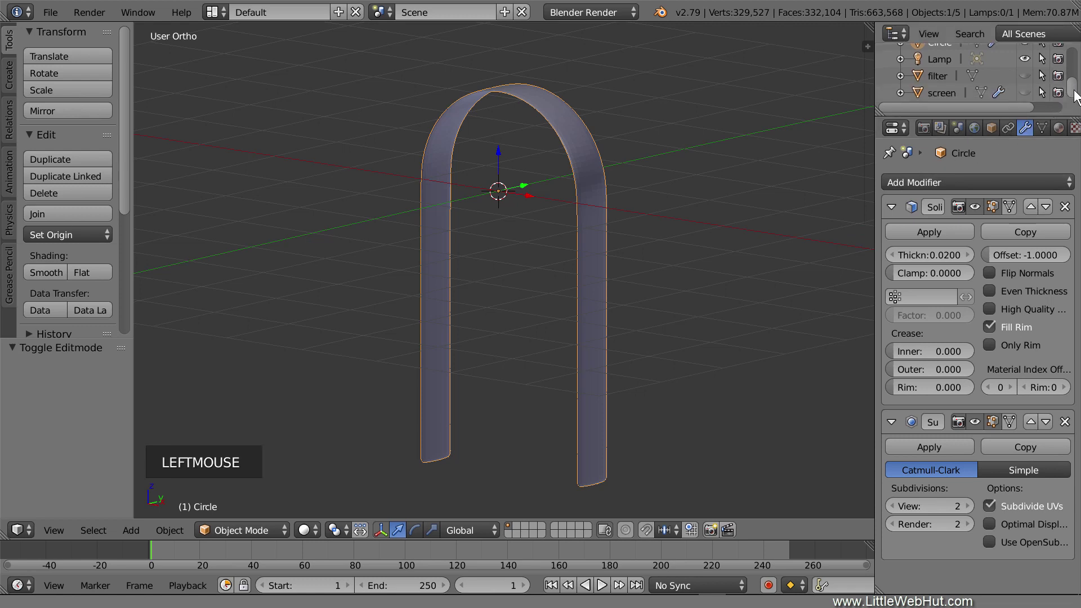
{"action": "left_click", "coordinate": [1025, 77]}
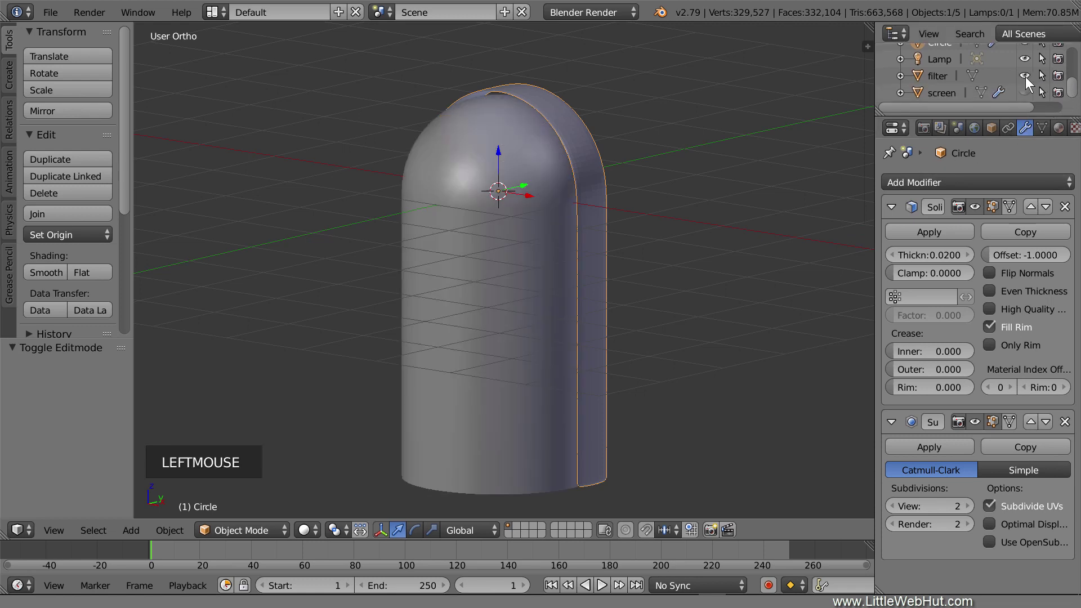
{"action": "left_click", "coordinate": [1024, 92]}
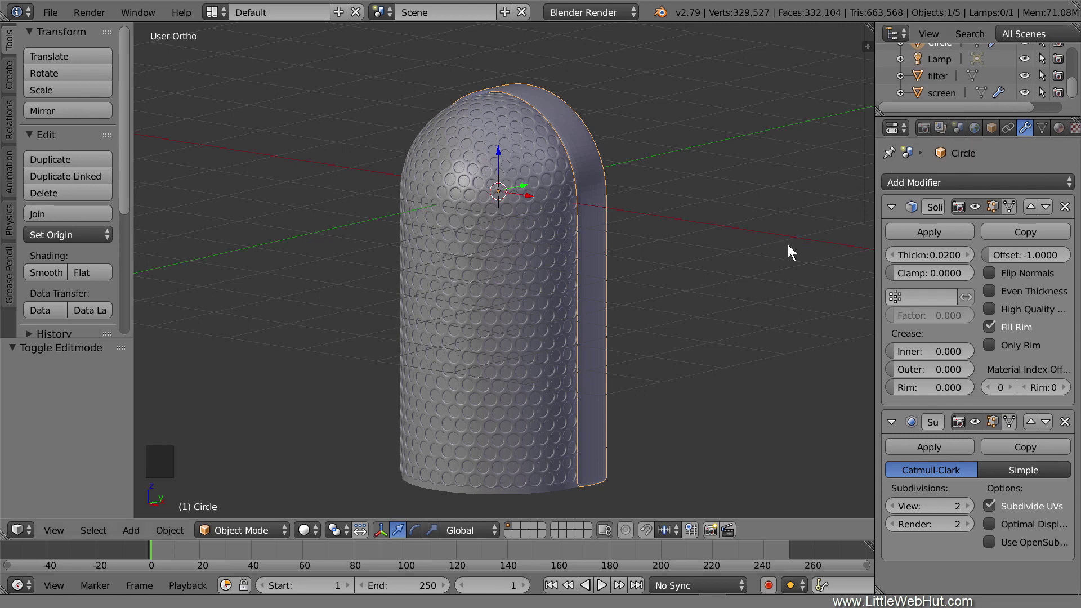
In right side view, move the arch band about -0.262 along the Y axis to centre it over the screen
{"action": "key", "text": "KP_3"}
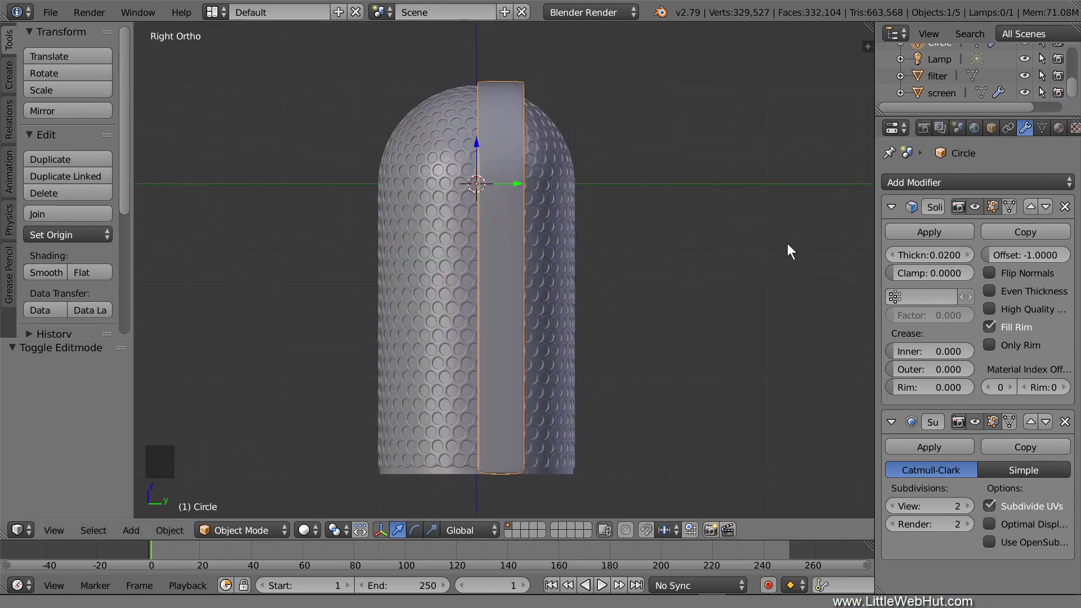
{"action": "left_click_drag", "start_coordinate": [516, 181], "coordinate": [491, 184]}
{"action": "key", "text": "KP_1"}
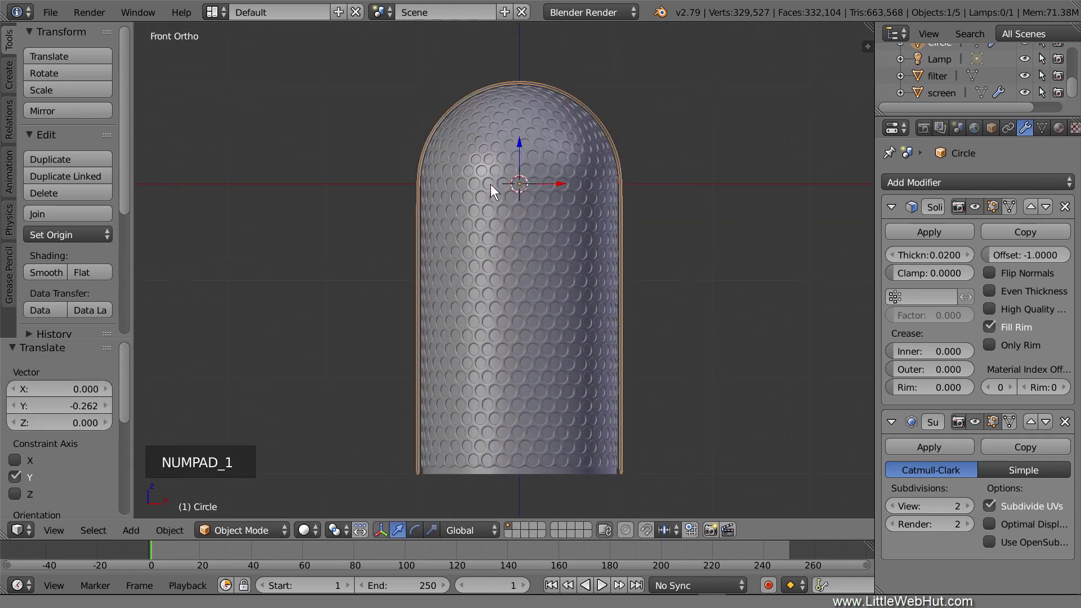
{"action": "scroll", "coordinate": [491, 185], "scroll_direction": "up", "scroll_amount": 3}
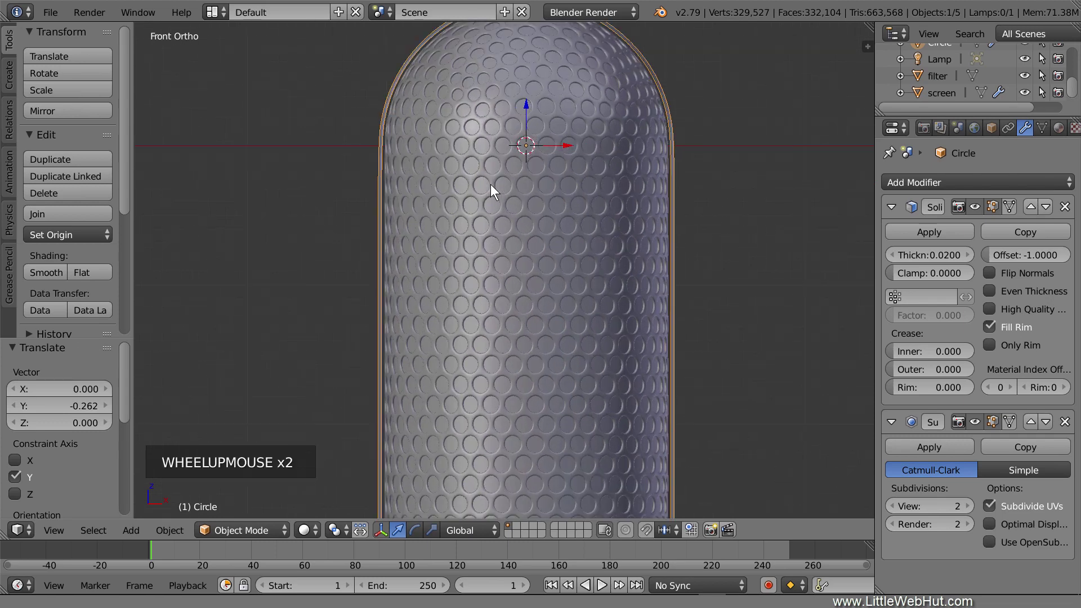
In front view, lower the arch band about -0.017 along the Z axis so its top sits closer to the screen's dome
{"action": "scroll", "coordinate": [491, 184], "scroll_direction": "up", "scroll_amount": 1}
{"action": "middle_click_drag", "start_coordinate": [536, 93], "coordinate": [522, 251], "text": "shift"}
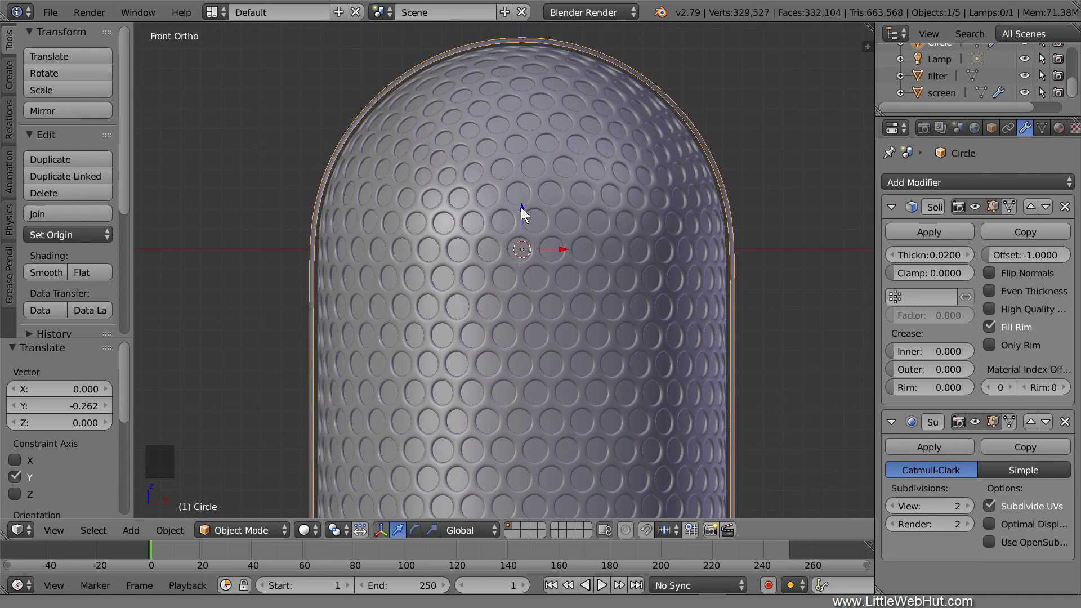
{"action": "left_click_drag", "start_coordinate": [522, 208], "coordinate": [522, 210]}
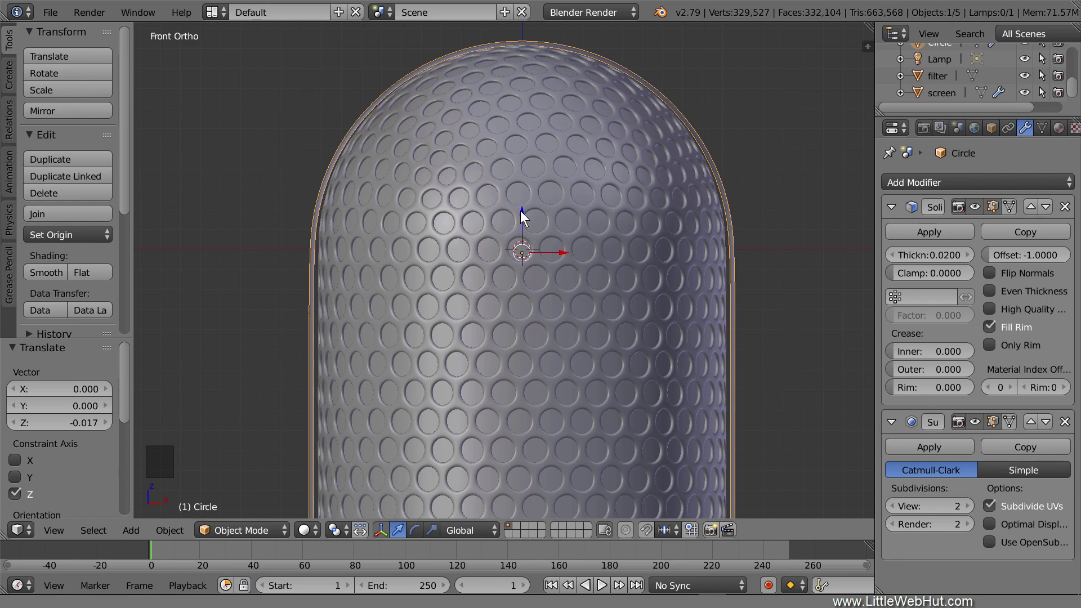
In edge select mode, select the left leg's first cross edge below the arch curve and move it inward about 0.036 along X
{"action": "key", "text": "Tab"}
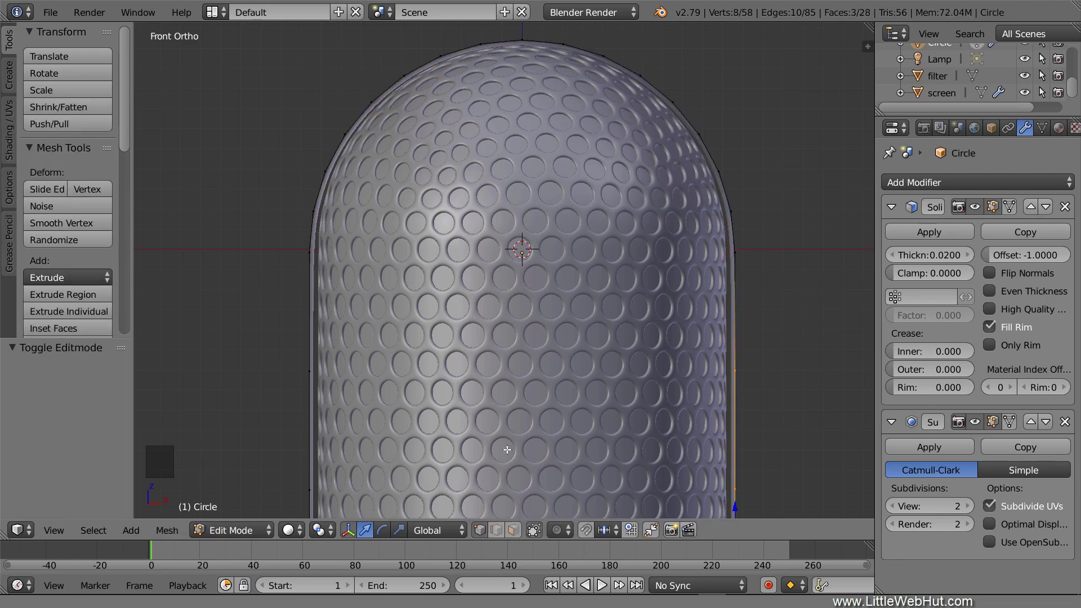
{"action": "left_click", "coordinate": [498, 531]}
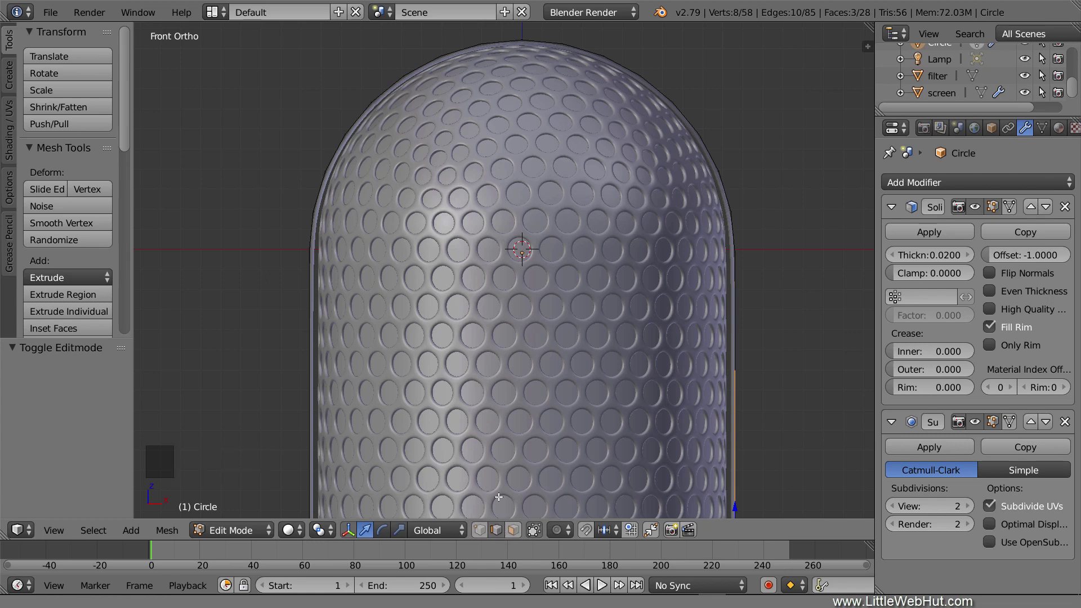
{"action": "middle_click_drag", "start_coordinate": [477, 333], "coordinate": [542, 339]}
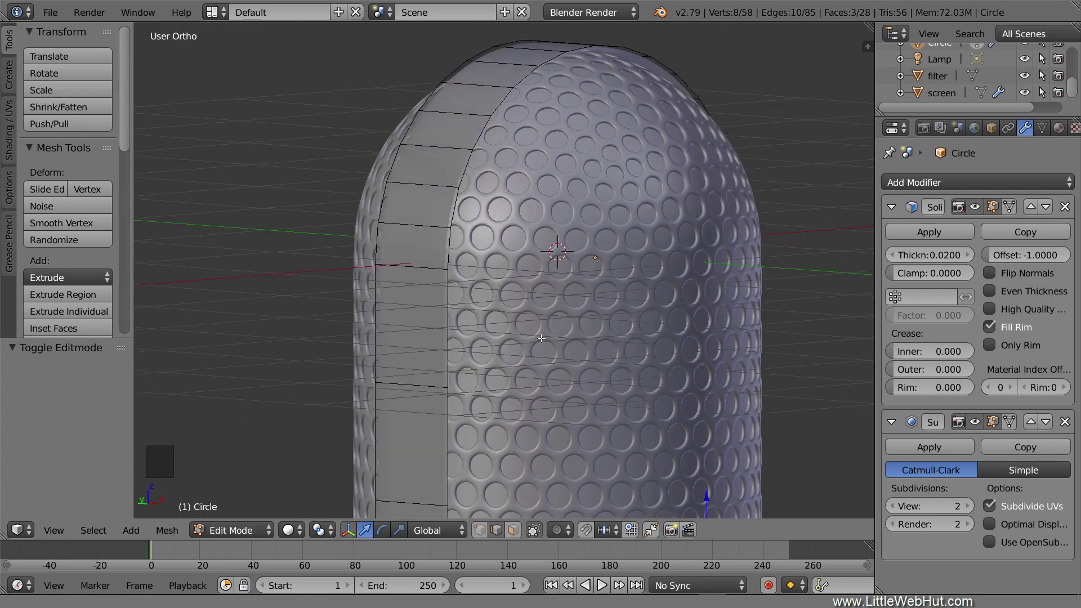
{"action": "right_click", "coordinate": [431, 386]}
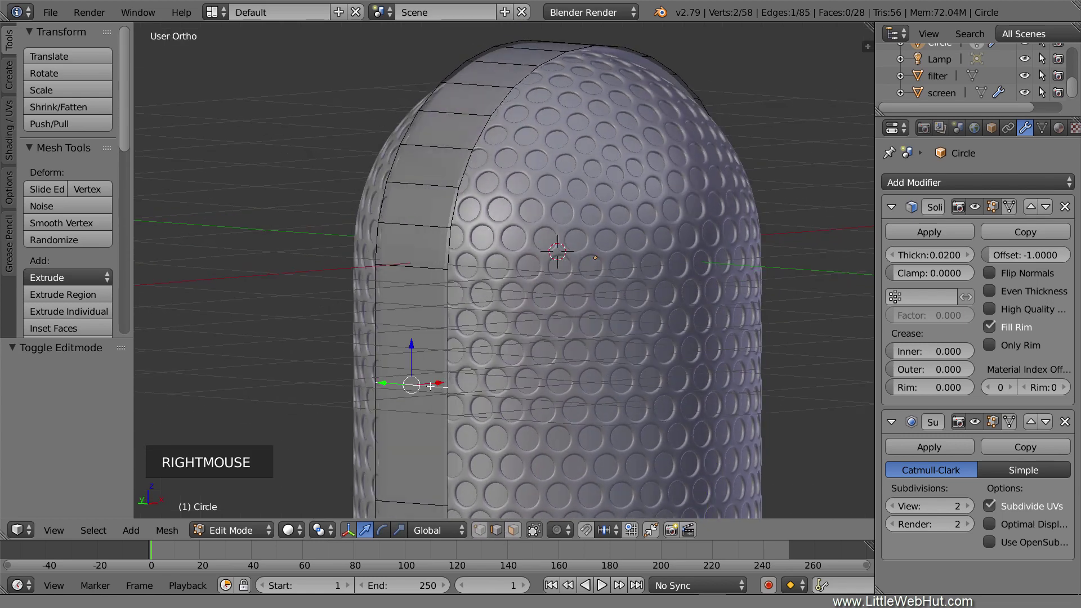
{"action": "key", "text": "KP_1"}
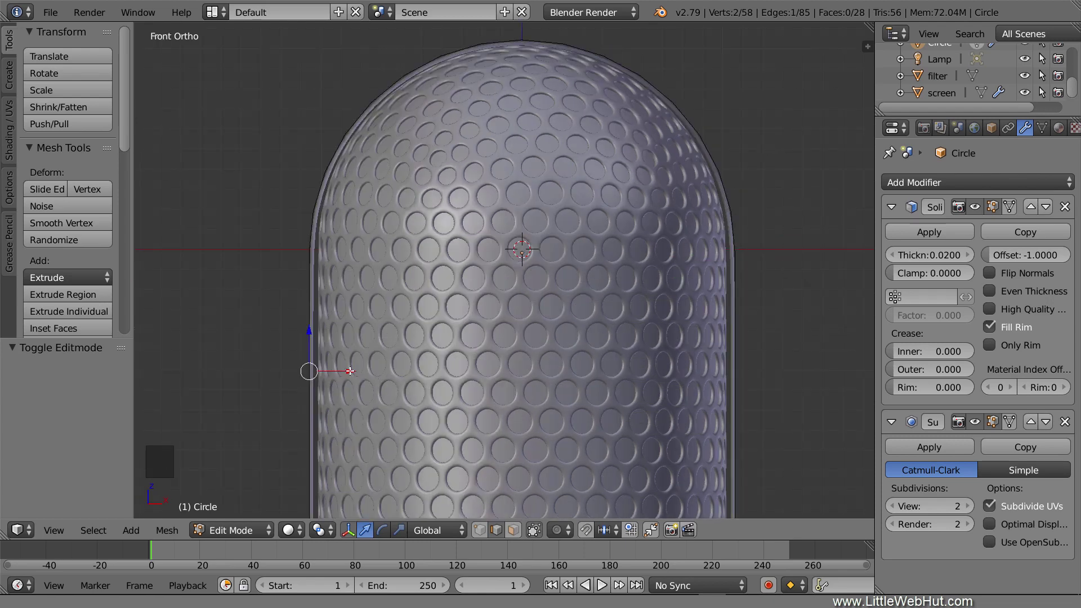
{"action": "left_click_drag", "start_coordinate": [352, 371], "coordinate": [358, 372]}
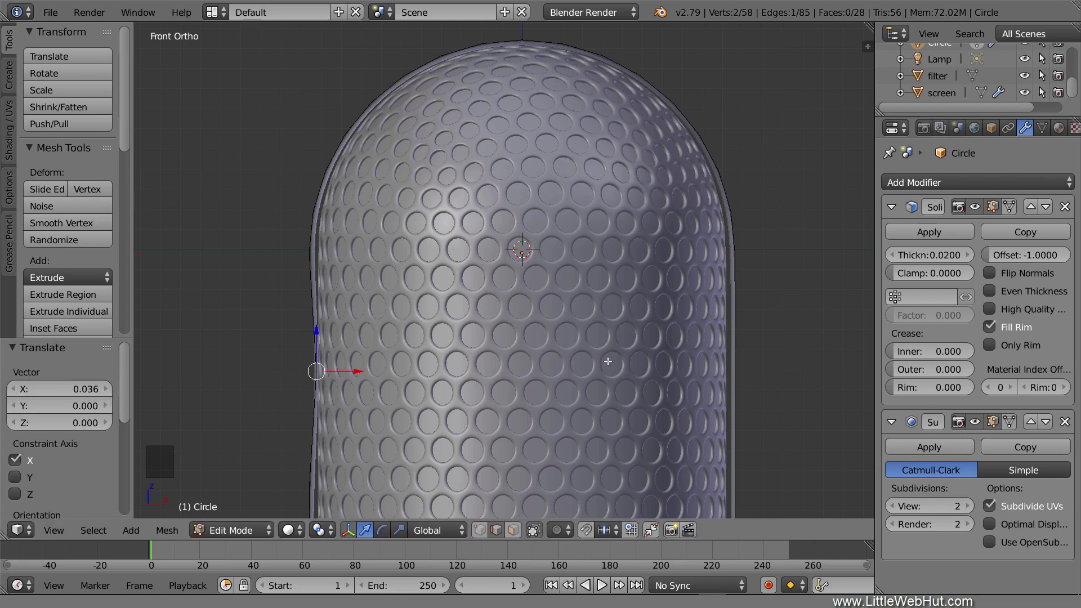
Select the matching upper cross edge on the right leg and move it inward about -0.039 along X
{"action": "middle_click_drag", "start_coordinate": [608, 362], "coordinate": [567, 363]}
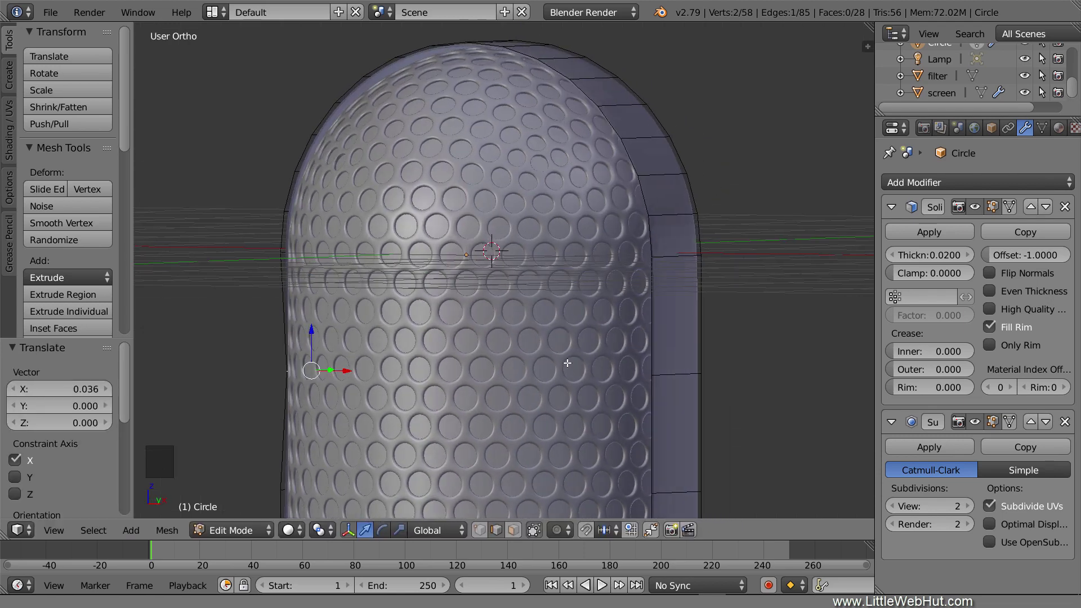
{"action": "right_click", "coordinate": [676, 374]}
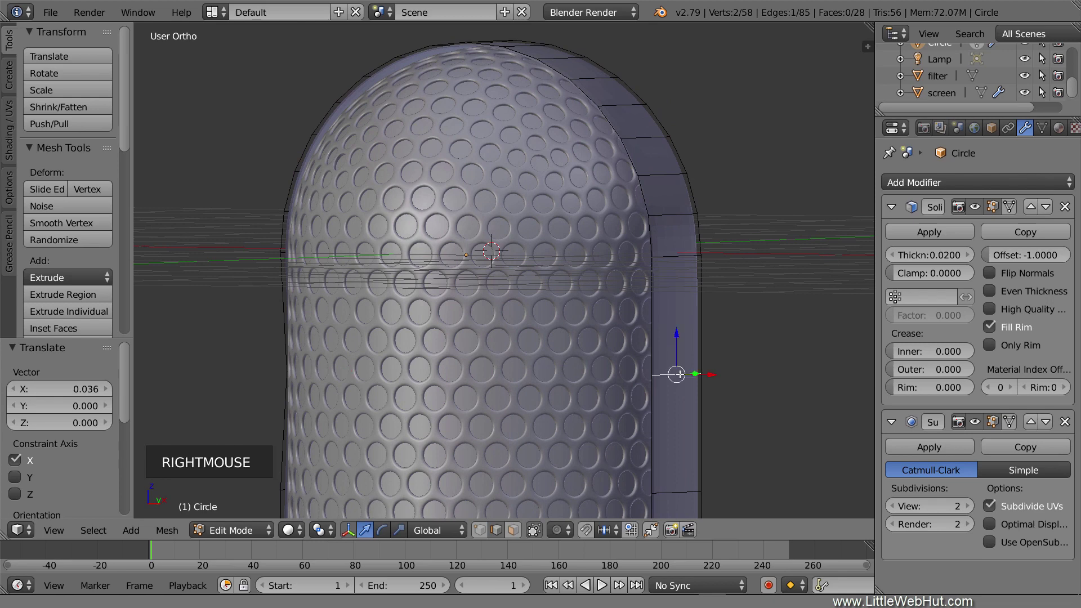
{"action": "key", "text": "KP_1"}
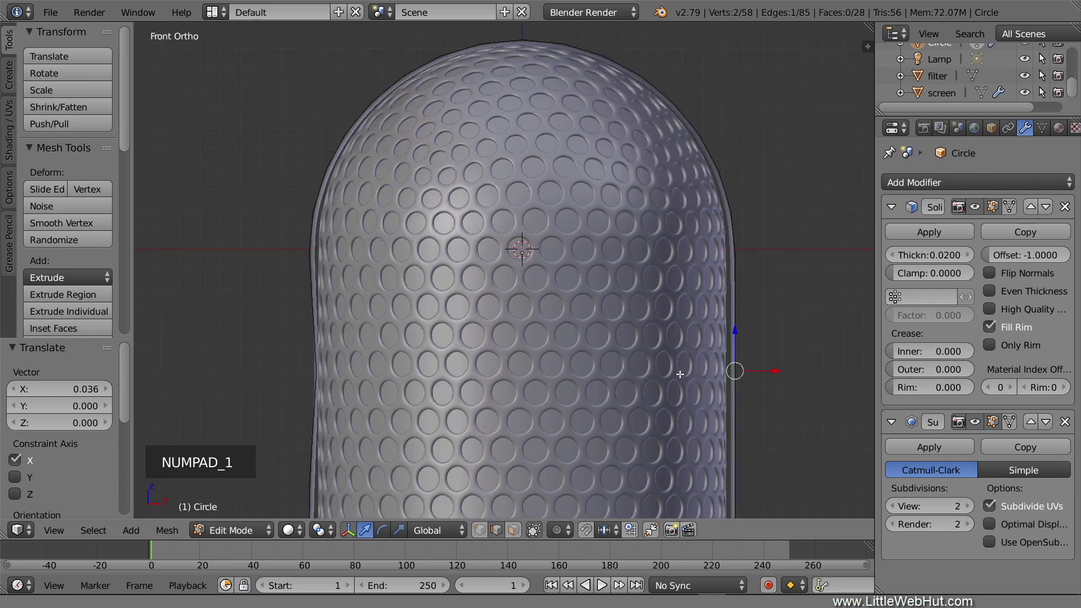
{"action": "left_click_drag", "start_coordinate": [776, 373], "coordinate": [769, 372]}
{"action": "middle_click", "coordinate": [774, 371]}
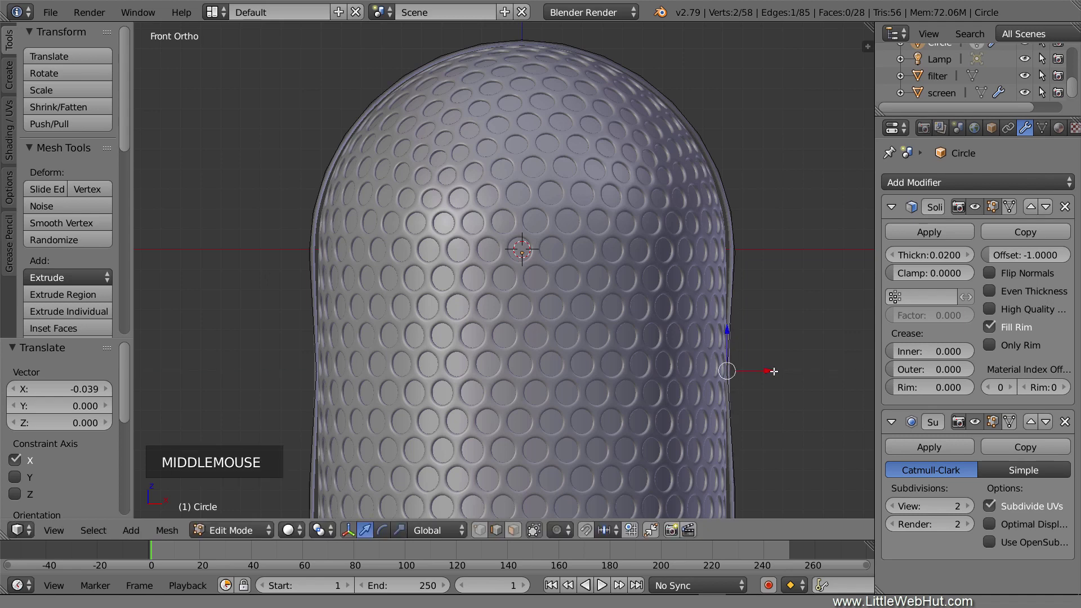
Box select the lowest section of the arch's right leg and move it inward about -0.031 along X
{"action": "middle_click_drag", "start_coordinate": [774, 372], "coordinate": [698, 373]}
{"action": "middle_click_drag", "start_coordinate": [684, 433], "coordinate": [756, 497], "text": "shift"}
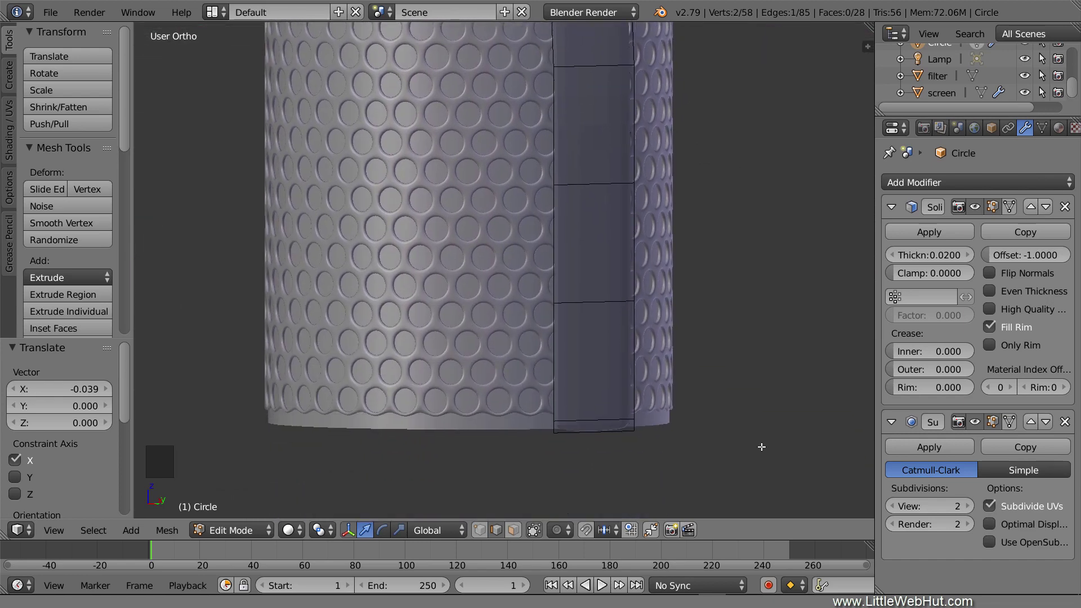
{"action": "key", "text": "a"}
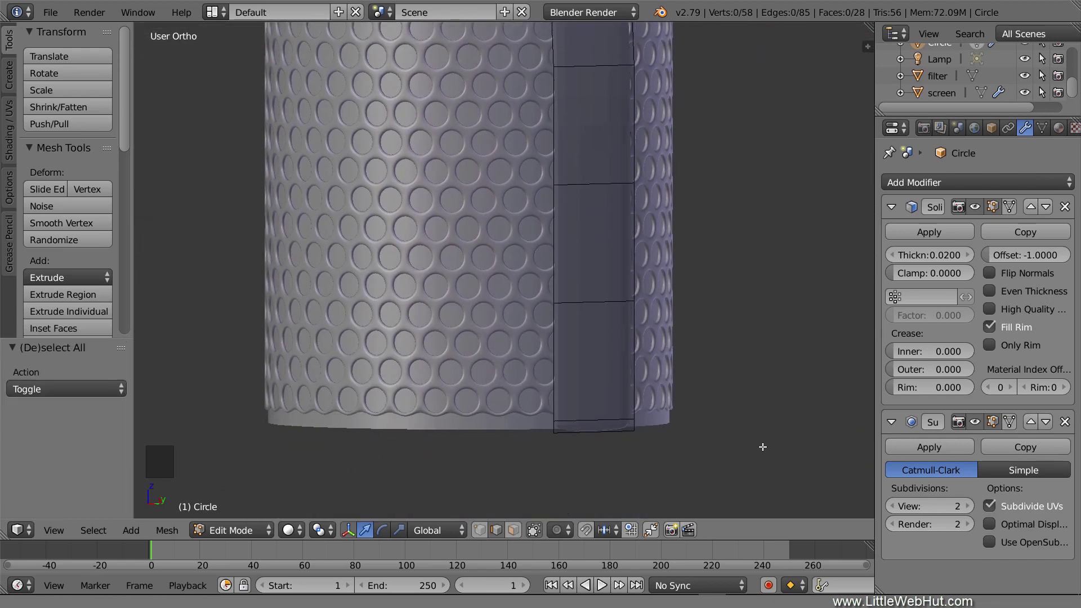
{"action": "key", "text": "b"}
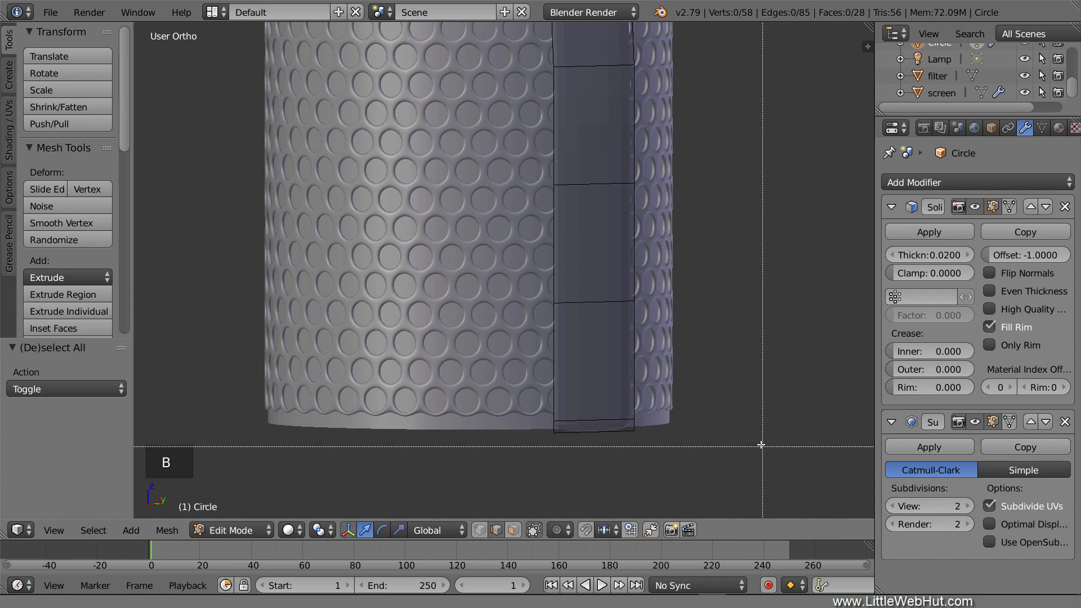
{"action": "left_click_drag", "start_coordinate": [525, 279], "coordinate": [659, 467]}
{"action": "key", "text": "KP_1"}
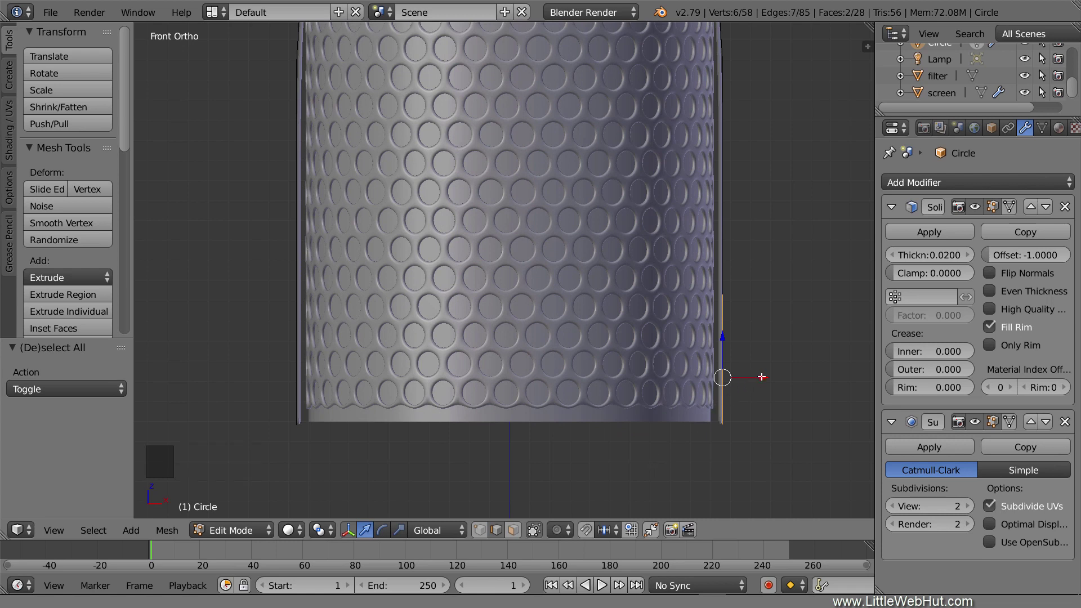
{"action": "left_click_drag", "start_coordinate": [762, 376], "coordinate": [756, 380]}
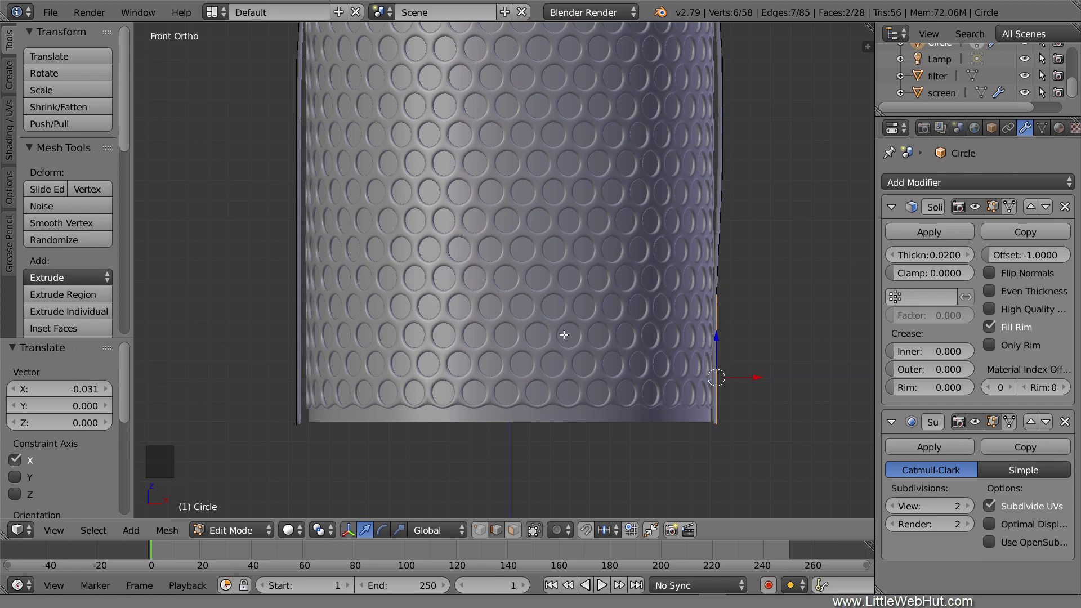
Box select the lowest section of the arch's left leg and move it inward about 0.028 along X
{"action": "middle_click_drag", "start_coordinate": [528, 332], "coordinate": [570, 331]}
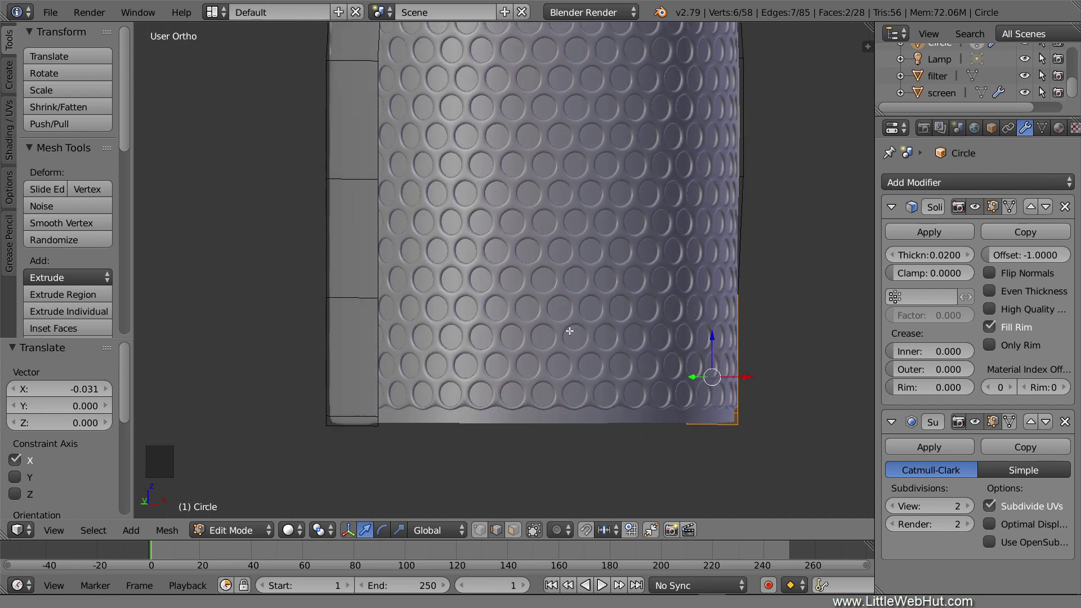
{"action": "key", "text": "a"}
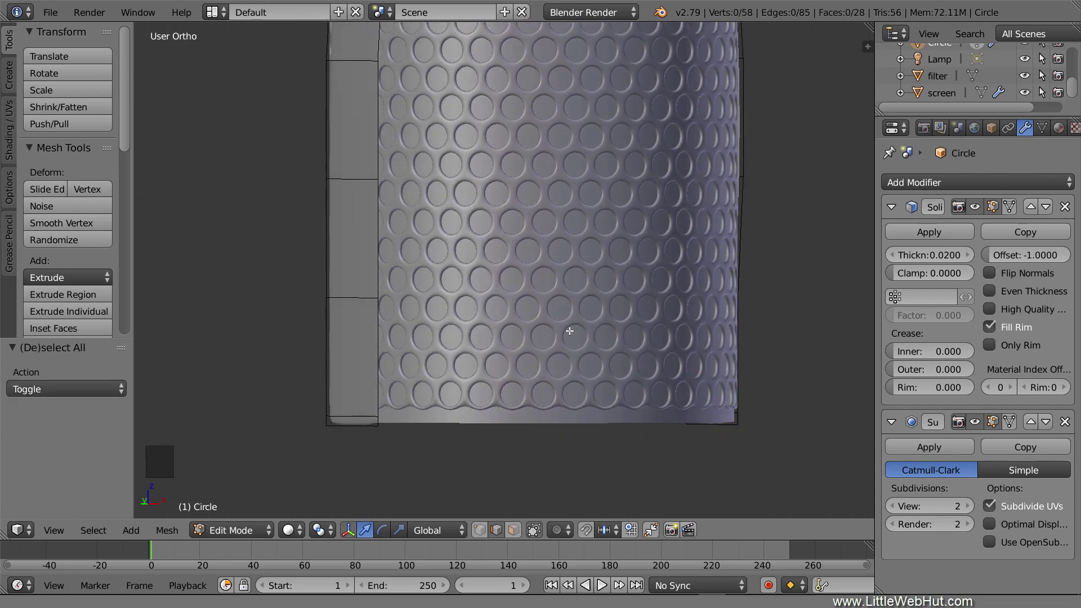
{"action": "key", "text": "b"}
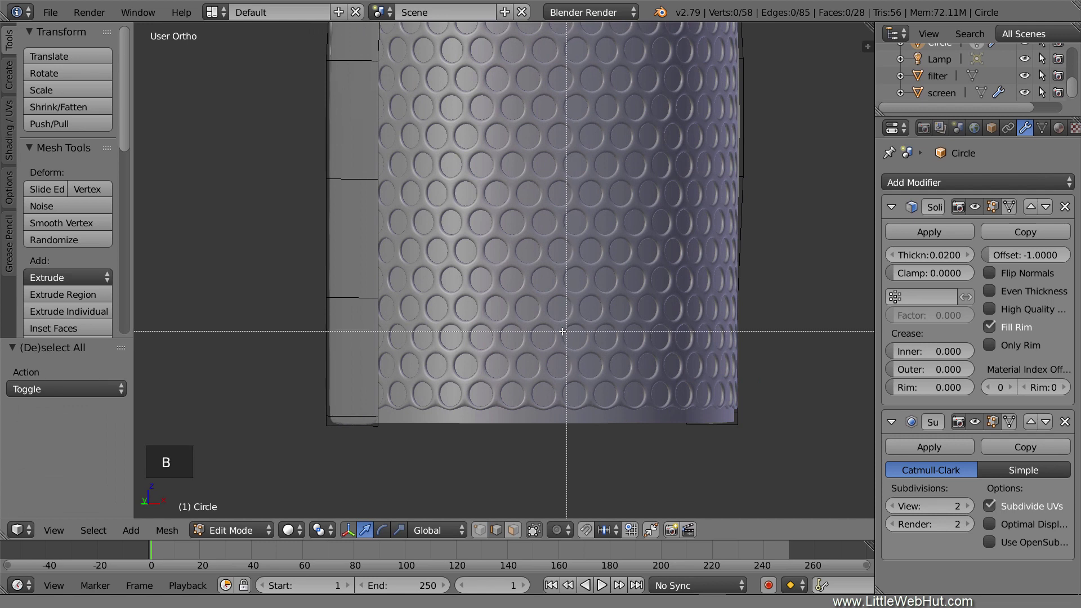
{"action": "left_click_drag", "start_coordinate": [289, 285], "coordinate": [428, 457]}
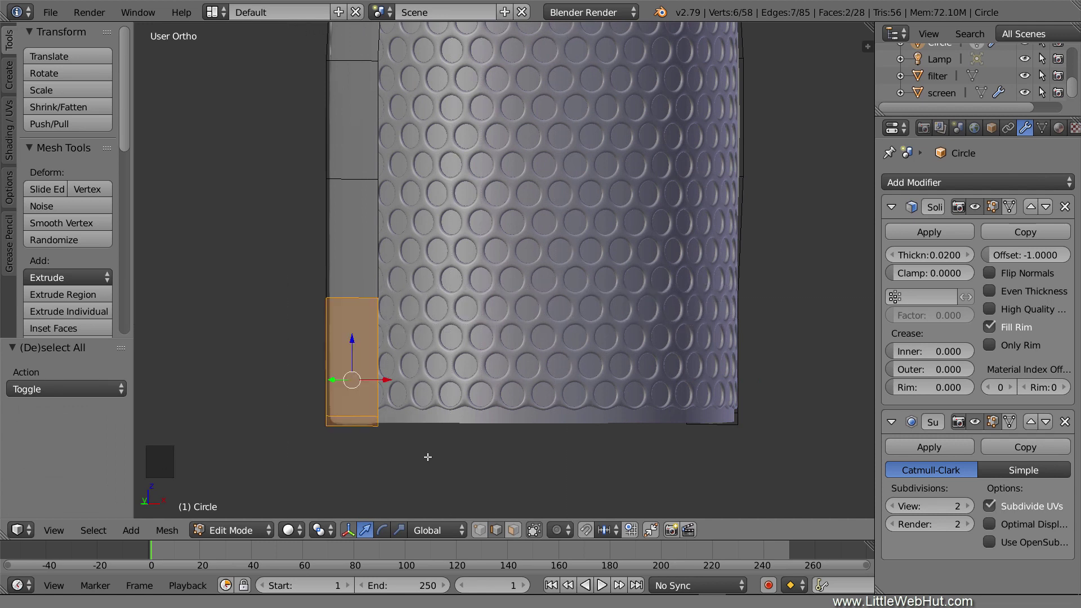
{"action": "key", "text": "KP_1"}
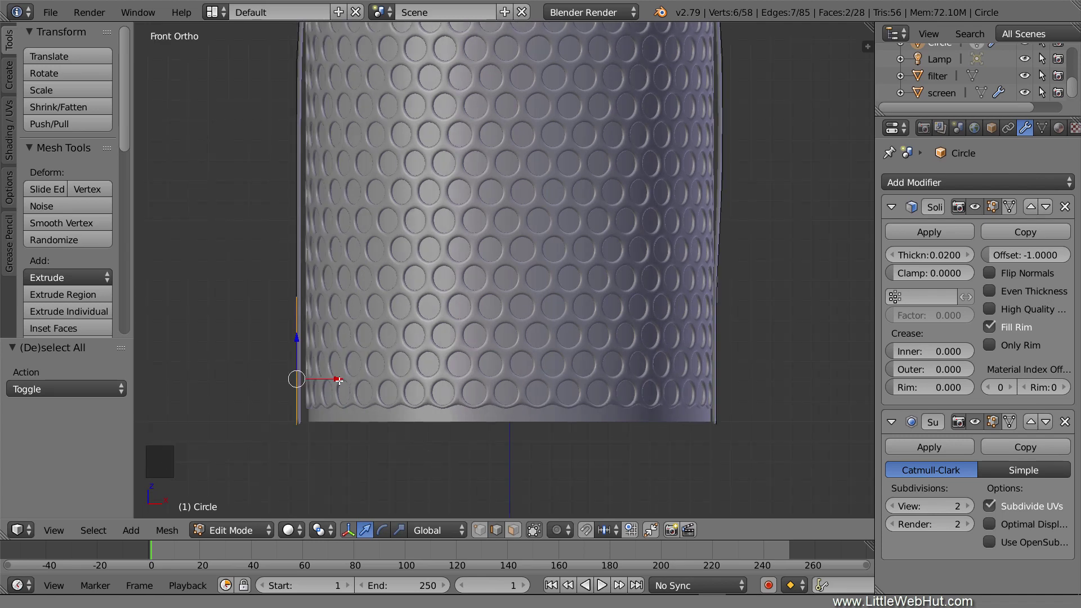
{"action": "left_click_drag", "start_coordinate": [339, 380], "coordinate": [343, 381]}
Add two lengthwise loop cuts around the arch band, sliding one close to each of its long edges
{"action": "middle_click_drag", "start_coordinate": [343, 380], "coordinate": [409, 389]}
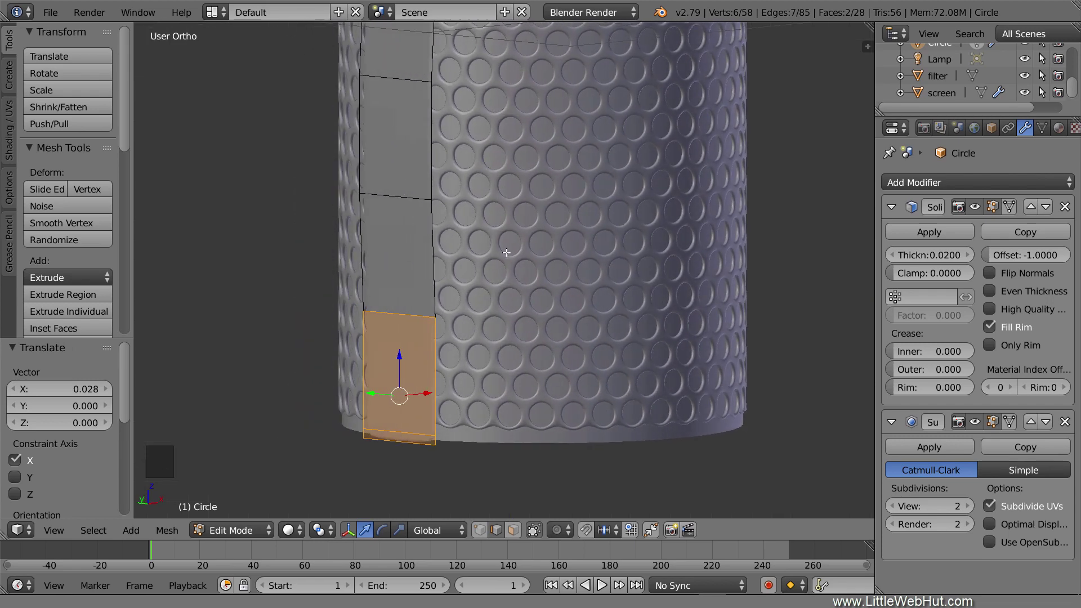
{"action": "middle_click_drag", "start_coordinate": [590, 76], "coordinate": [574, 27], "text": "shift"}
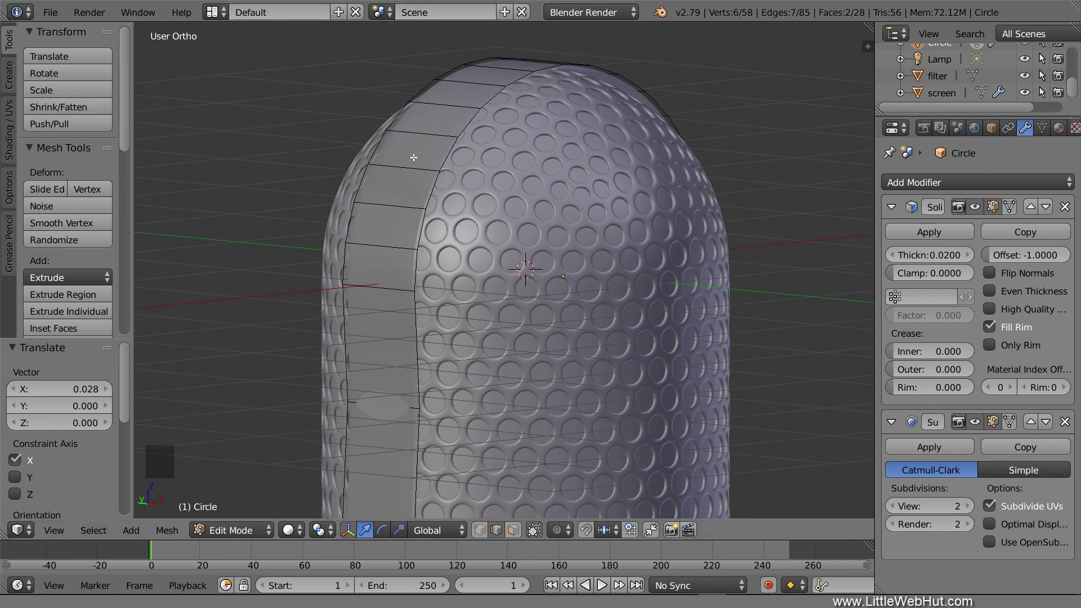
{"action": "key", "text": "ctrl+r"}
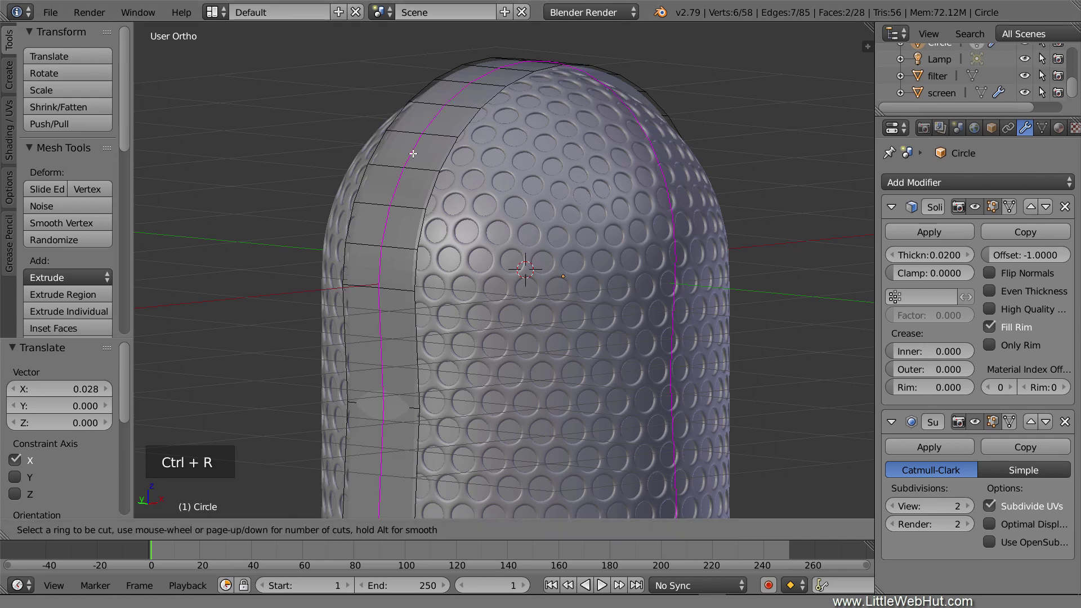
{"action": "left_click", "coordinate": [413, 153]}
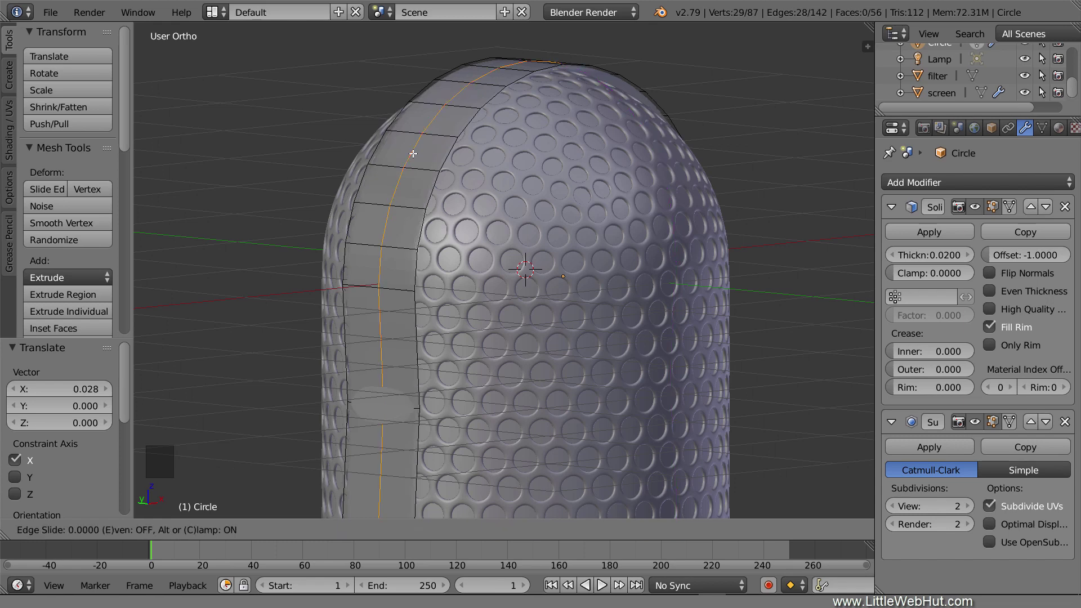
{"action": "left_click", "coordinate": [379, 172]}
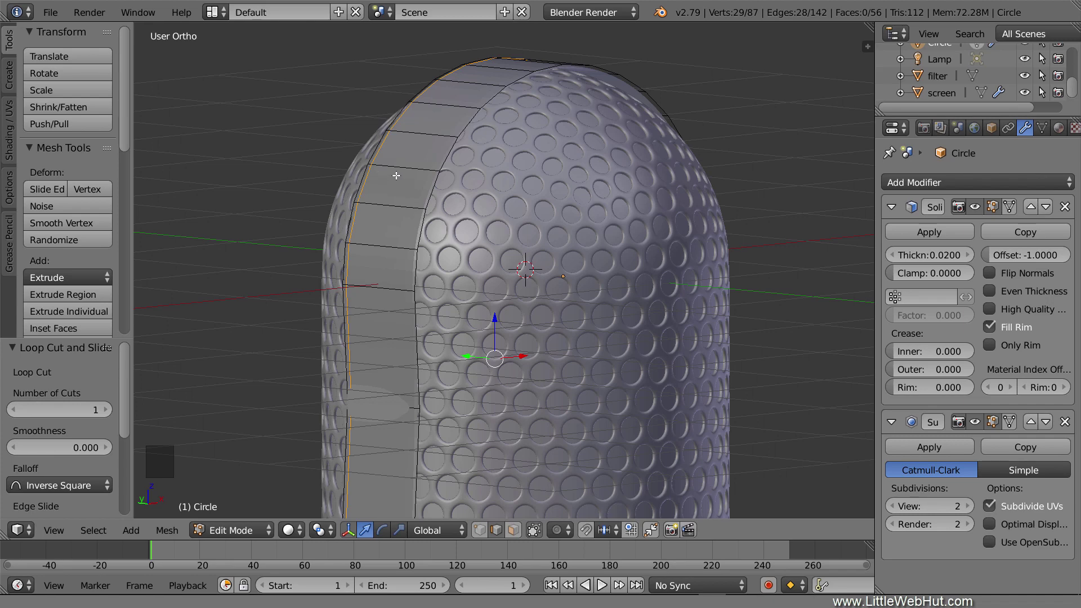
{"action": "key", "text": "ctrl+r"}
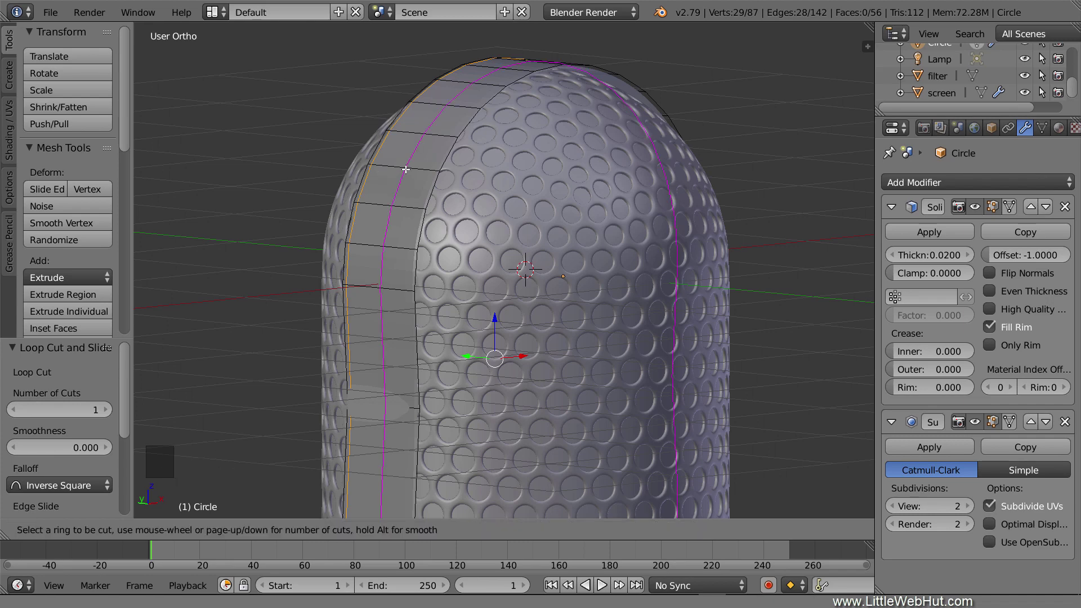
{"action": "left_click", "coordinate": [406, 169]}
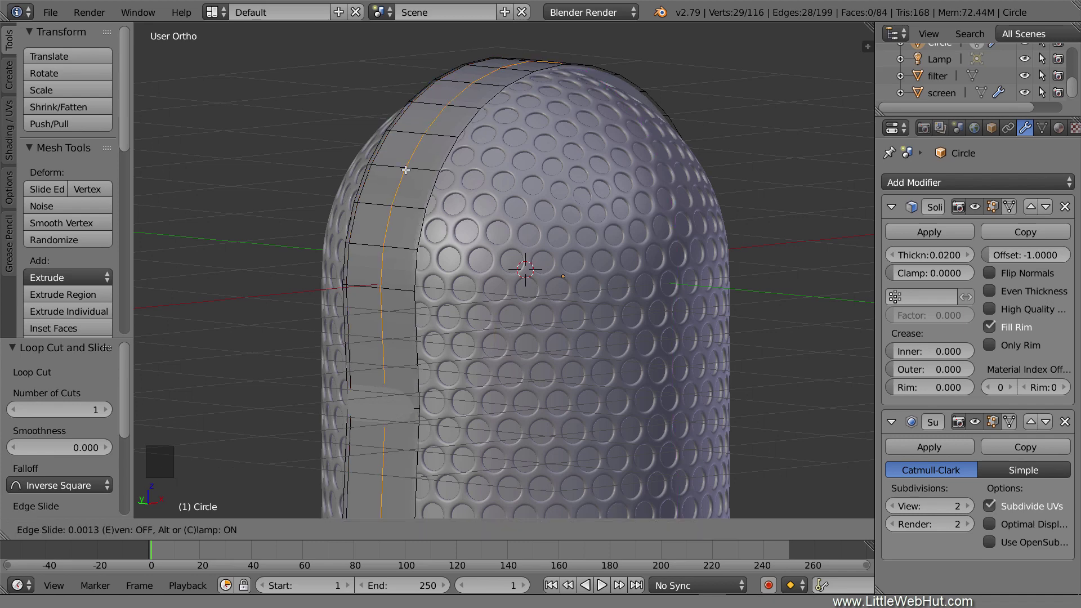
{"action": "left_click", "coordinate": [437, 184]}
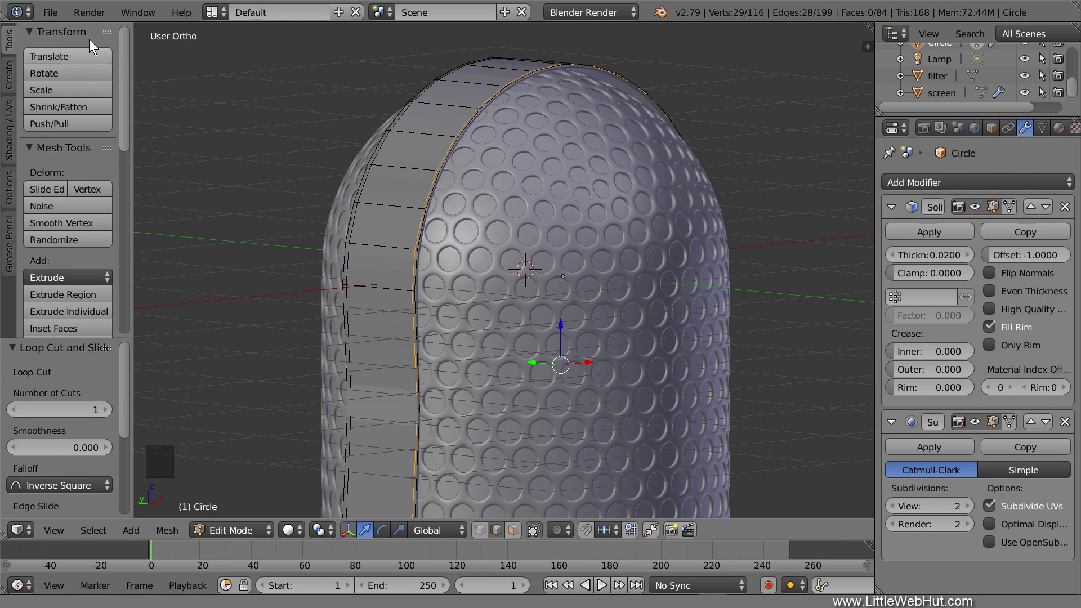
Find the Add Mesh: BoltFactory add-on in the user preferences by searching for "bolt", enable it, and close the preferences
{"action": "left_click", "coordinate": [58, 10]}
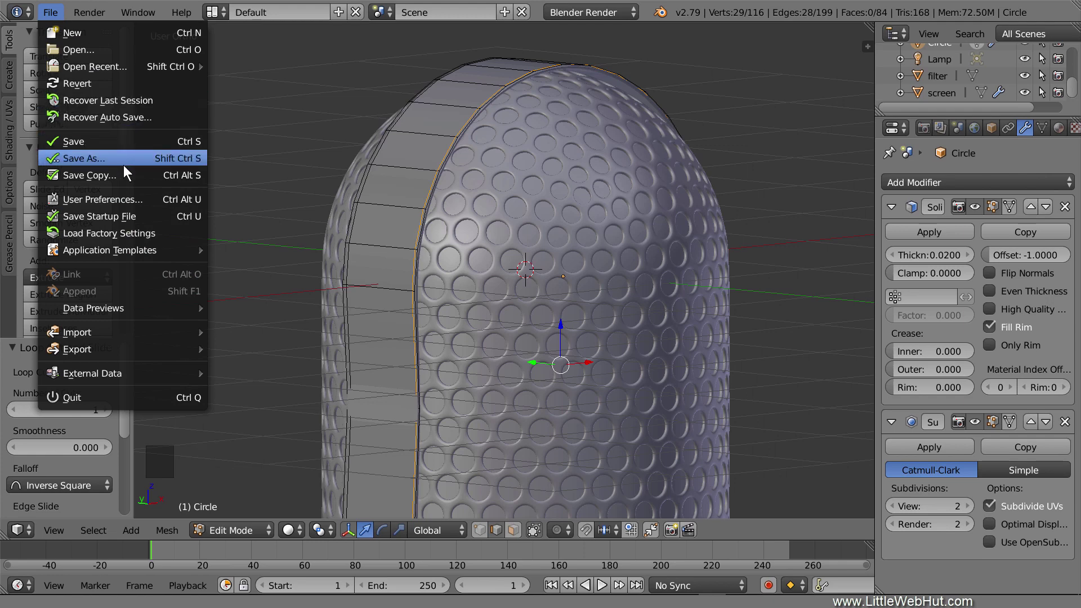
{"action": "left_click", "coordinate": [149, 200]}
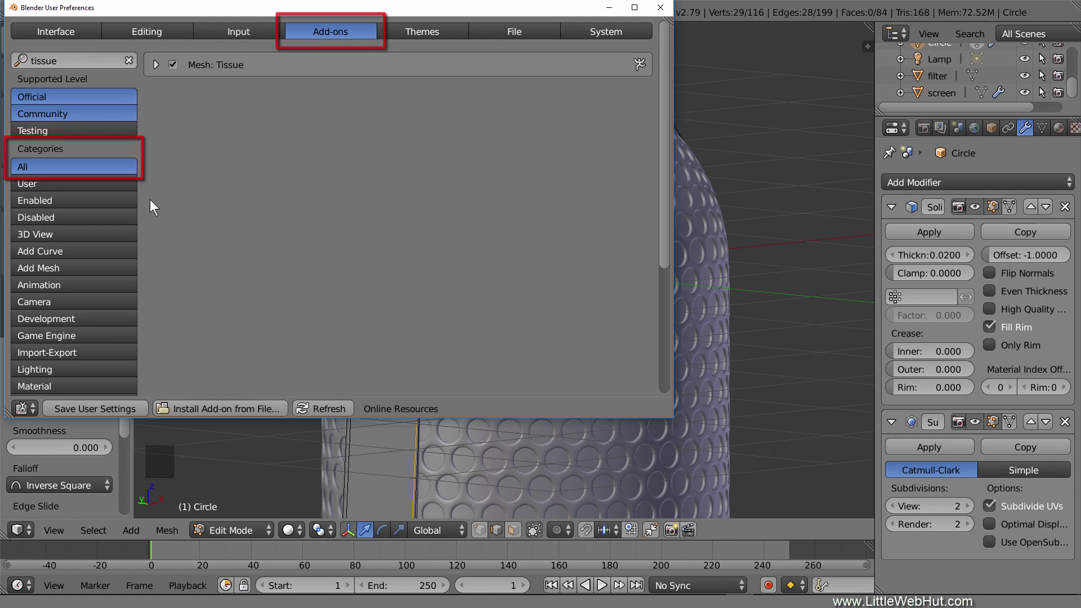
{"action": "left_click", "coordinate": [52, 58]}
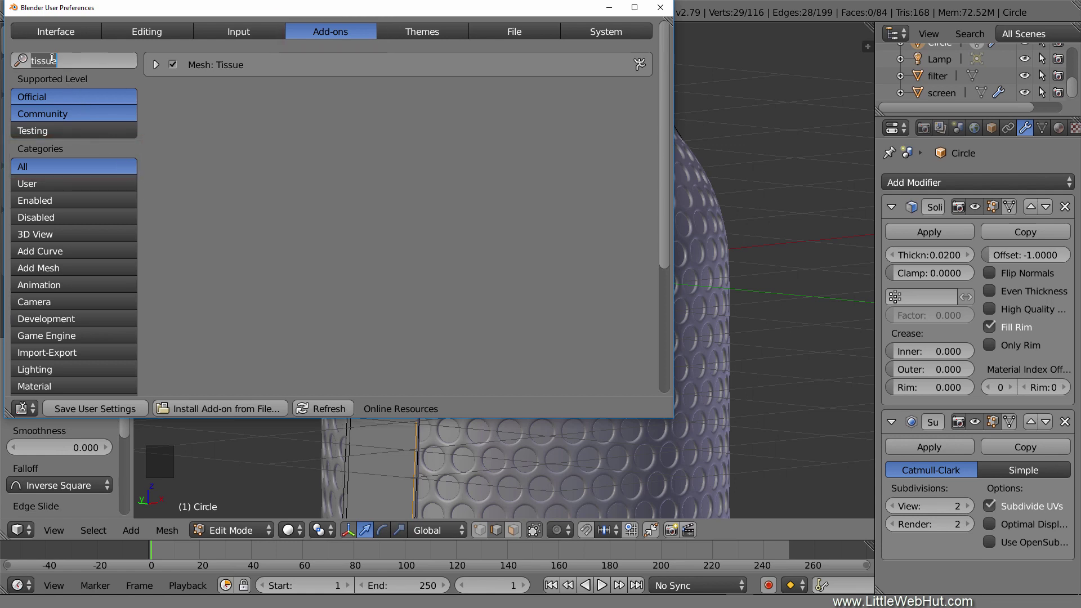
{"action": "type", "text": "bolt"}
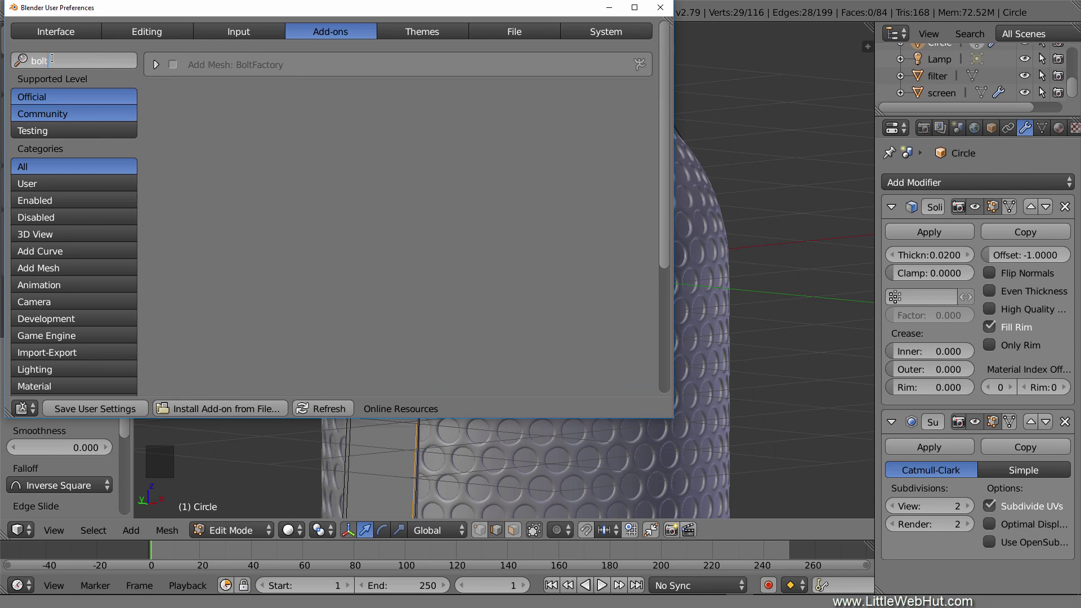
{"action": "key", "text": "Return"}
{"action": "left_click", "coordinate": [173, 65]}
{"action": "left_click", "coordinate": [659, 8]}
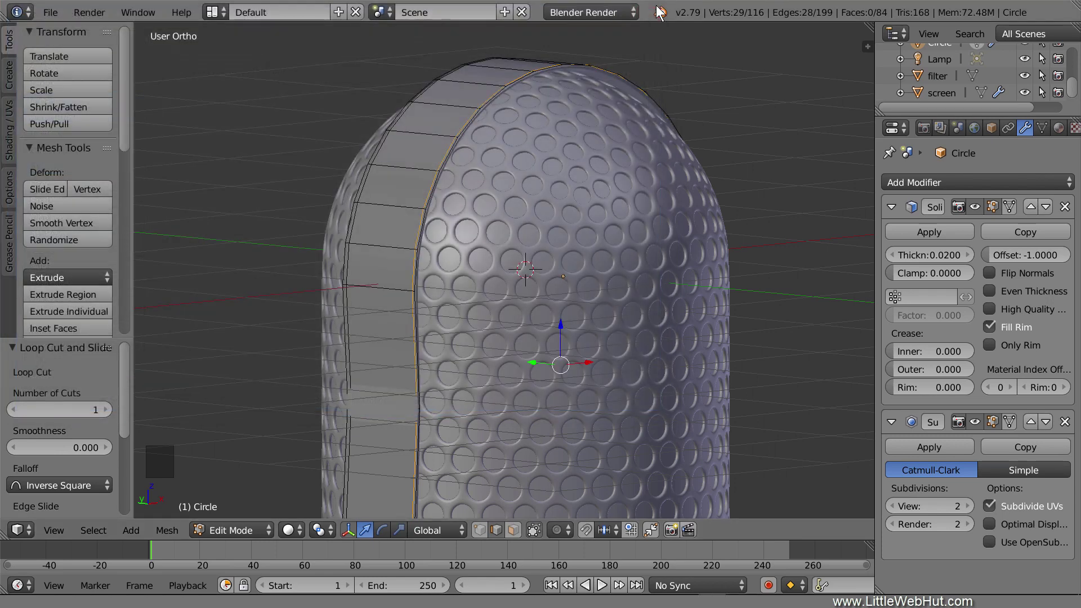
Hide the filter and screen objects, and apply the Solidify modifier on the arch band in Object Mode
{"action": "left_click", "coordinate": [1025, 76]}
{"action": "left_click", "coordinate": [1025, 93]}
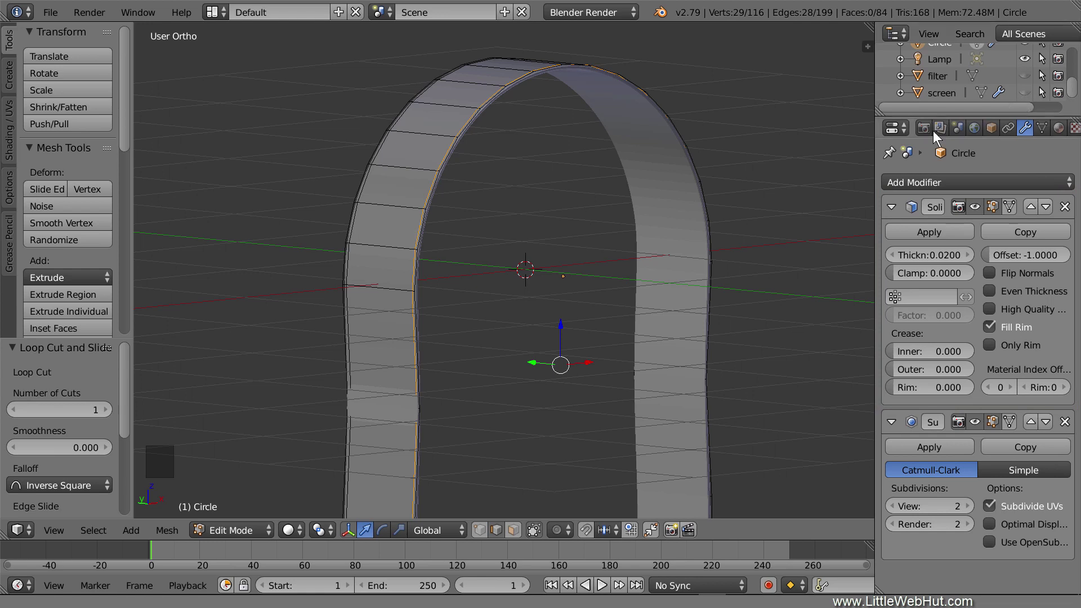
{"action": "key", "text": "Tab"}
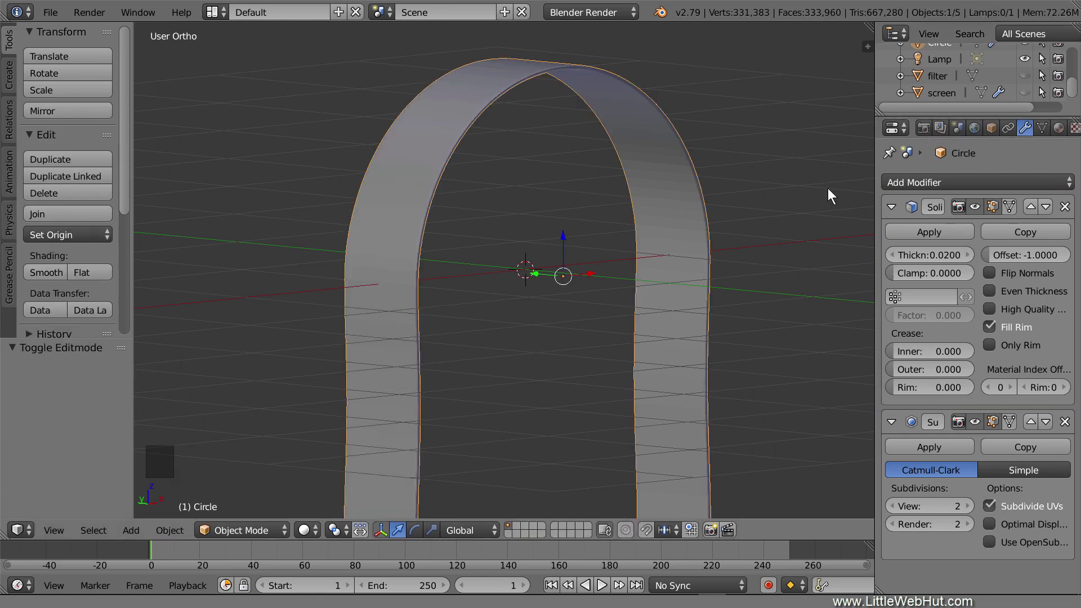
{"action": "left_click", "coordinate": [949, 232]}
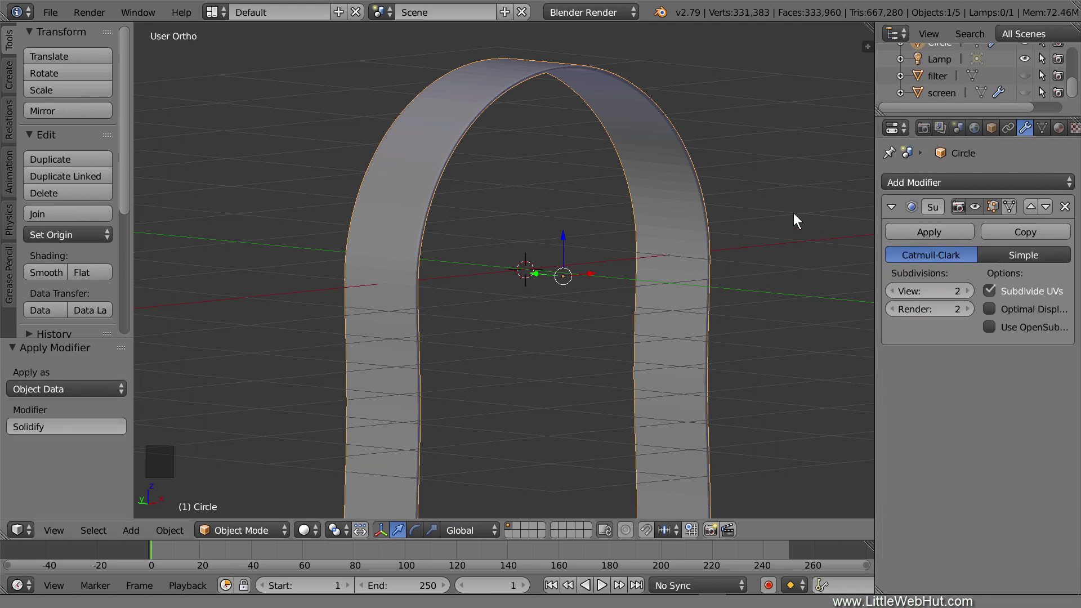
Return the arch band to Edit Mode and snap the 3D cursor to the center
{"action": "key", "text": "Tab"}
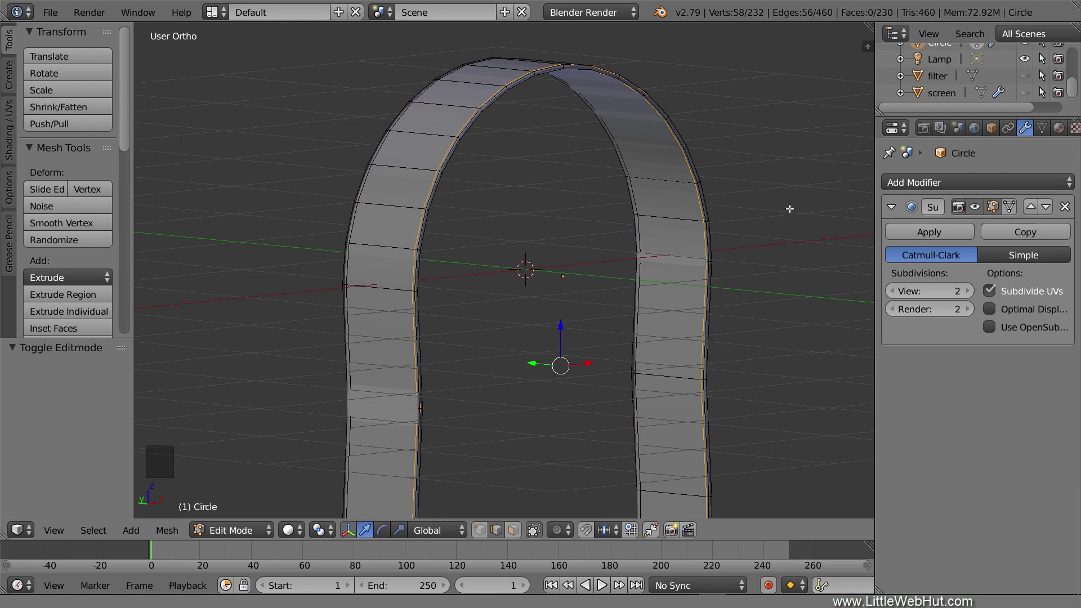
{"action": "middle_click_drag", "start_coordinate": [786, 185], "coordinate": [782, 217]}
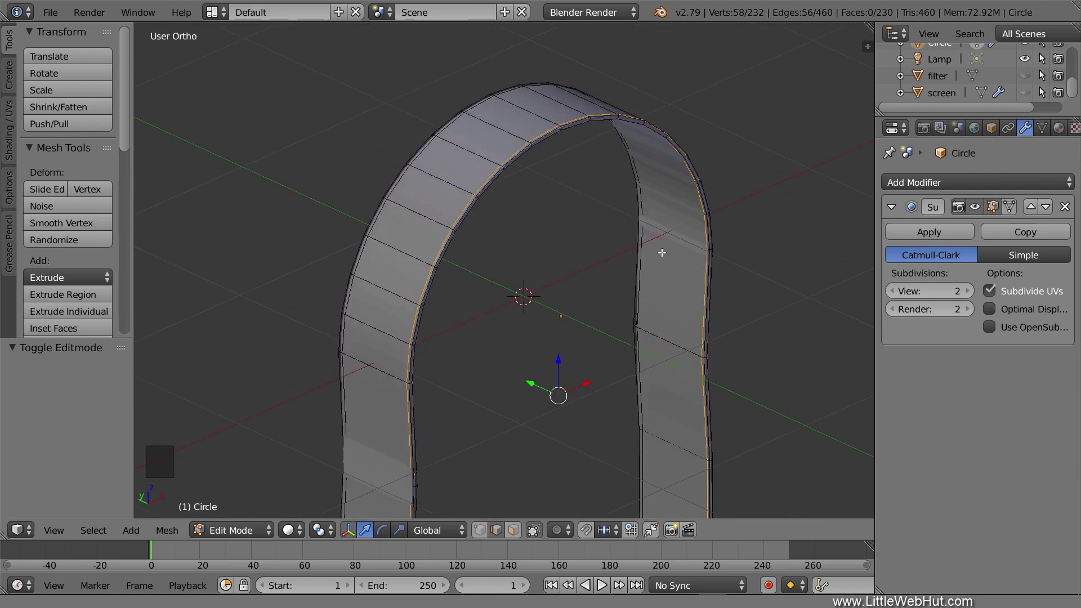
{"action": "key", "text": "shift+s"}
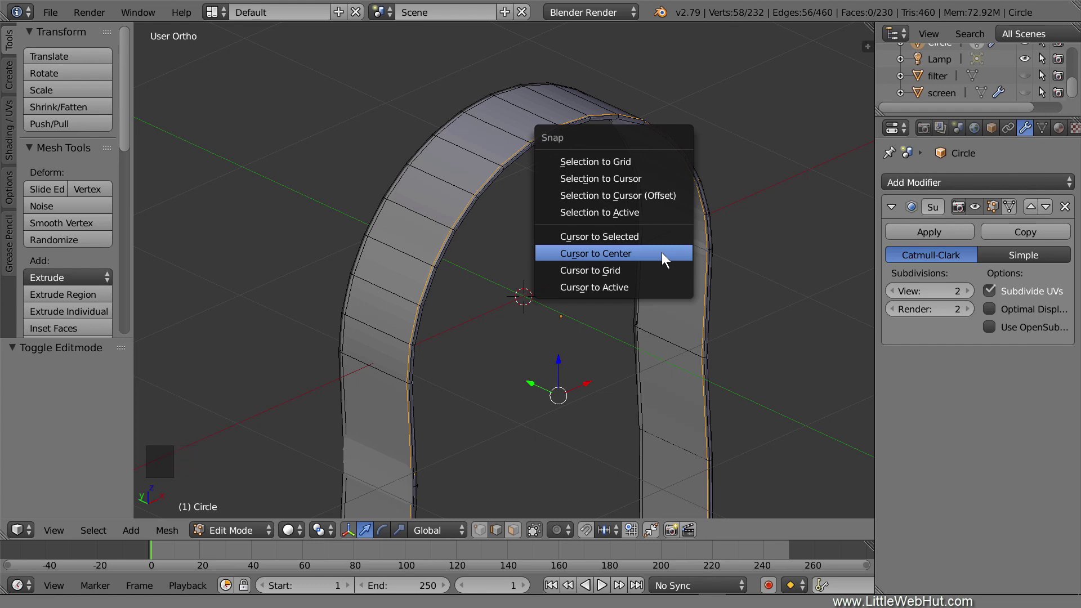
{"action": "left_click", "coordinate": [661, 252]}
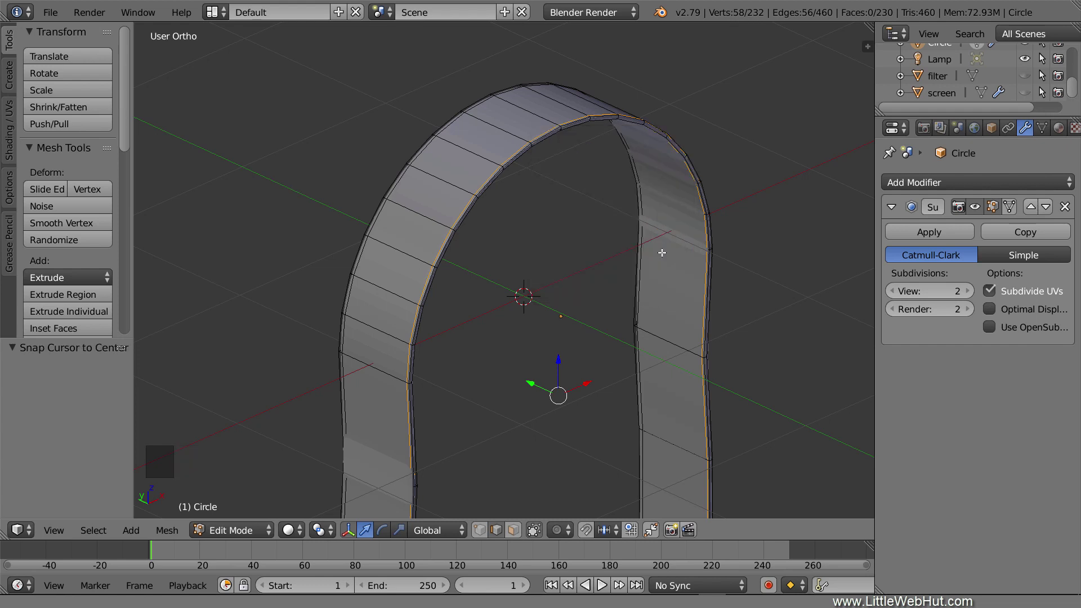
With nothing selected in the band mesh, add a bolt with a PHILLIPS bit type and a PAN head
{"action": "key", "text": "a"}
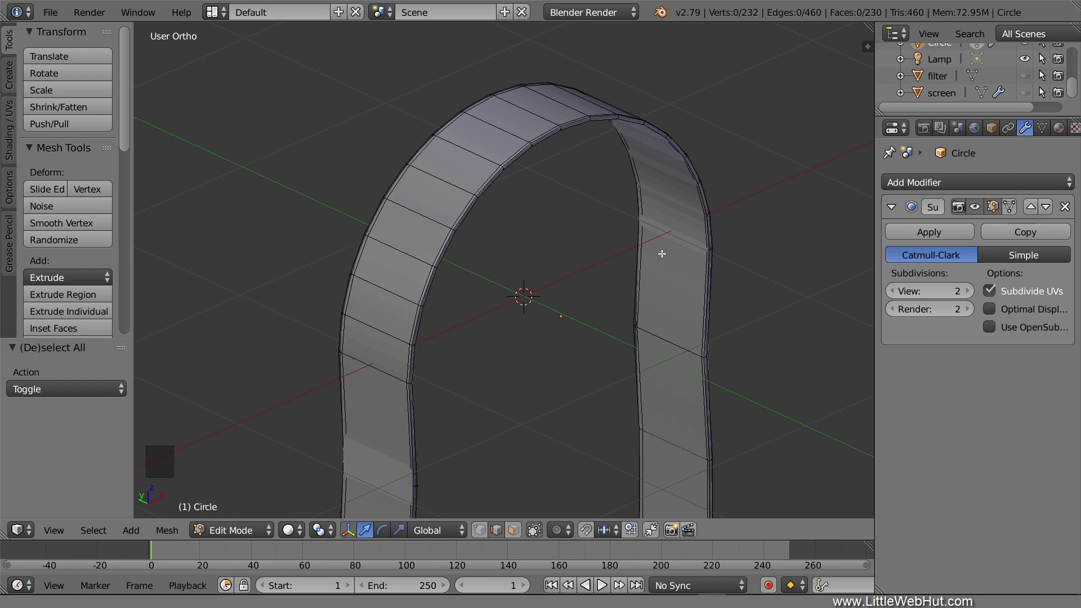
{"action": "key", "text": "shift+a"}
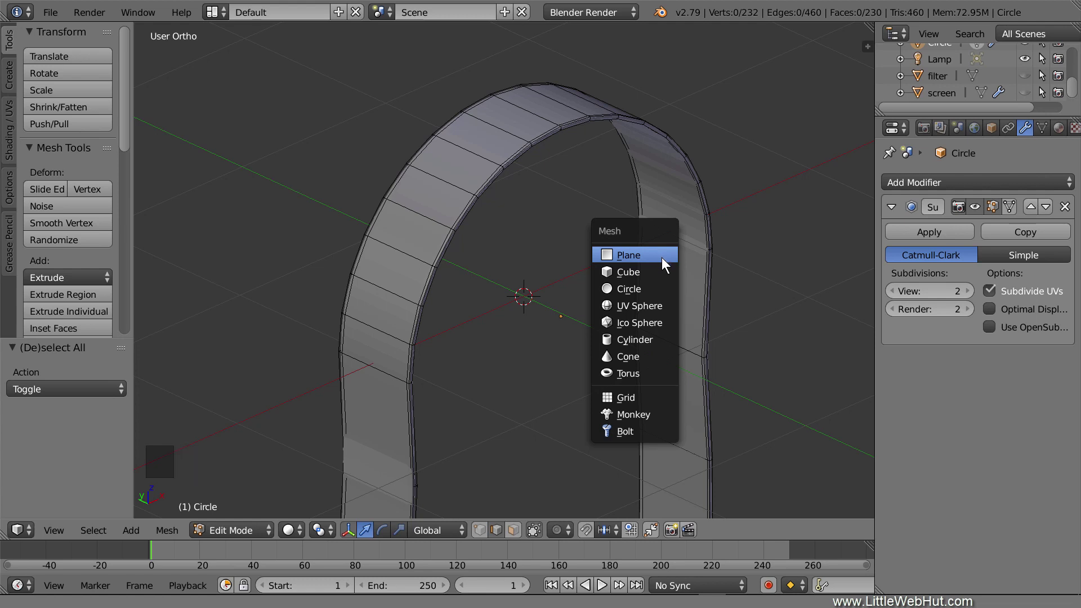
{"action": "left_click", "coordinate": [649, 431]}
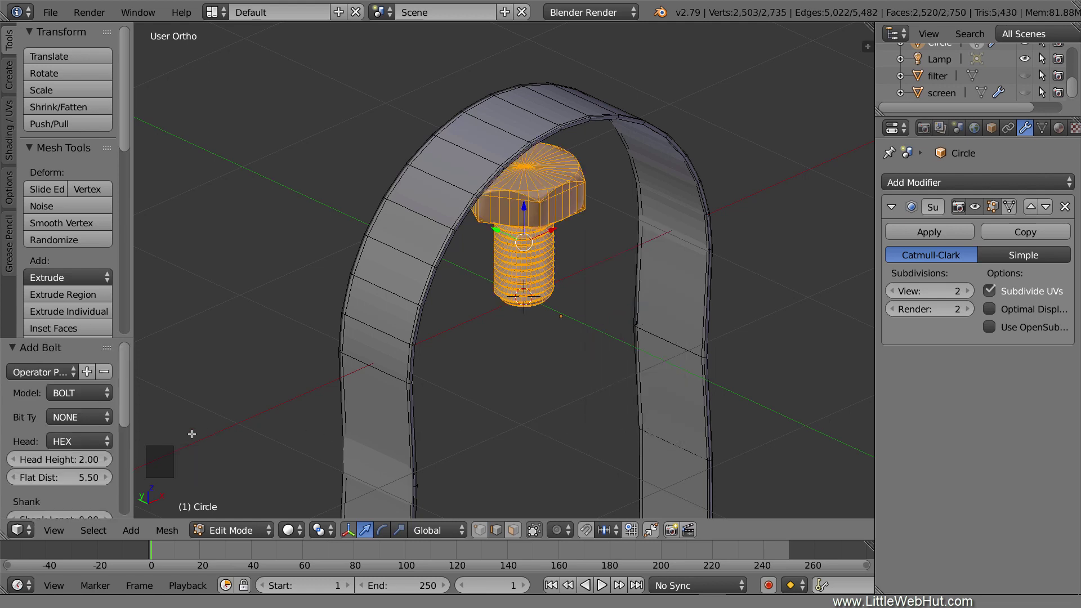
{"action": "left_click", "coordinate": [88, 417]}
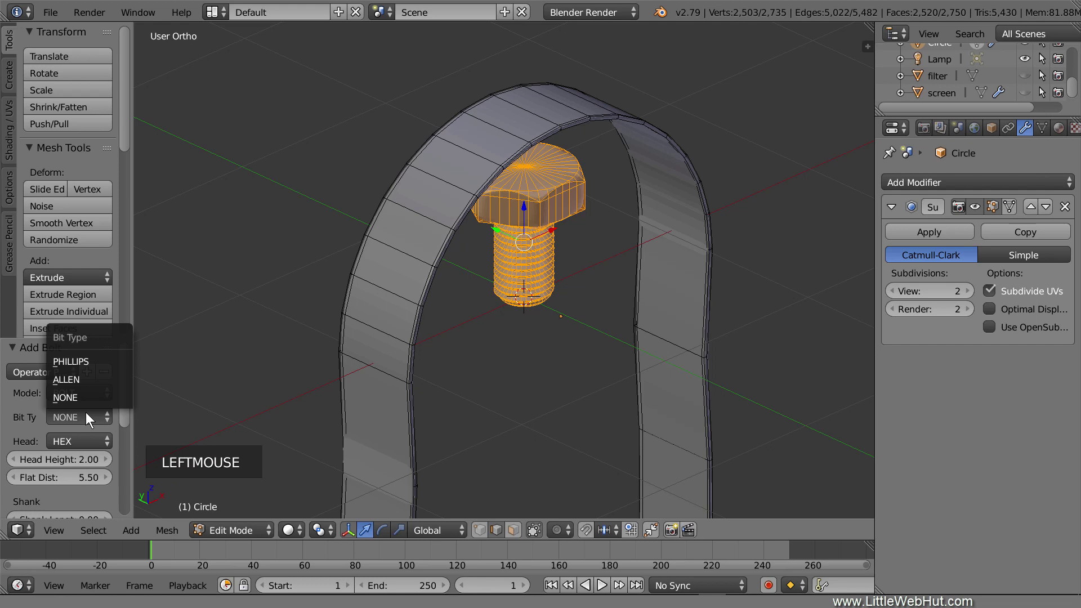
{"action": "left_click", "coordinate": [99, 360]}
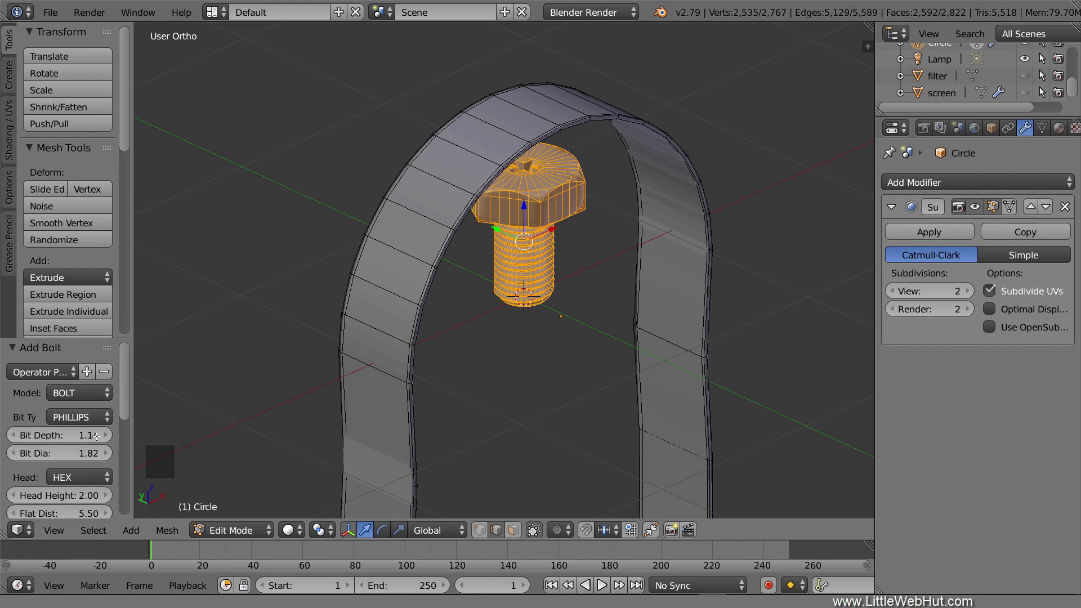
{"action": "left_click", "coordinate": [86, 480]}
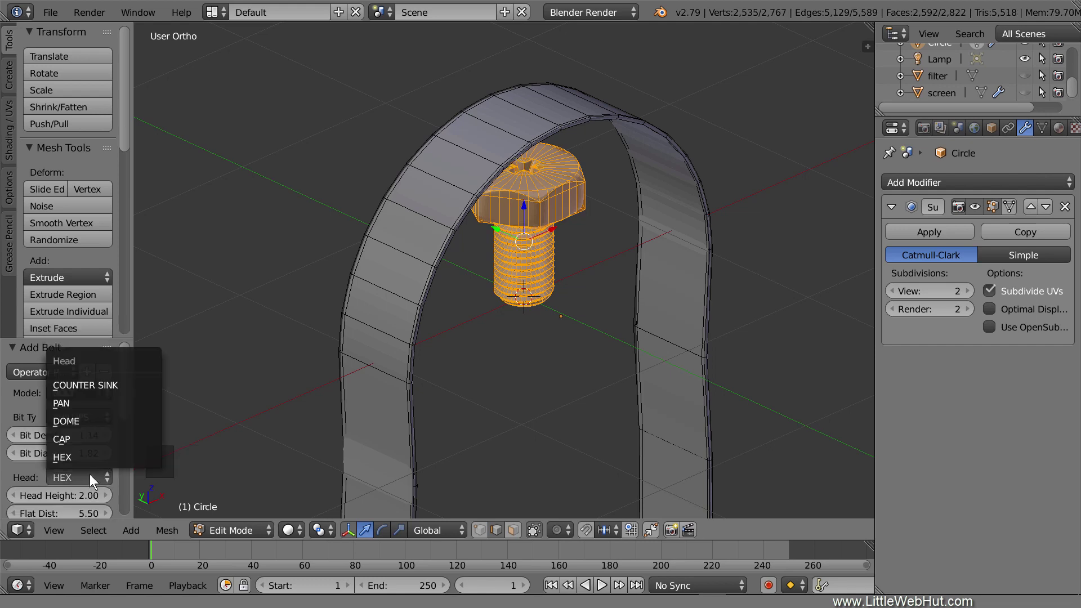
{"action": "left_click", "coordinate": [104, 404]}
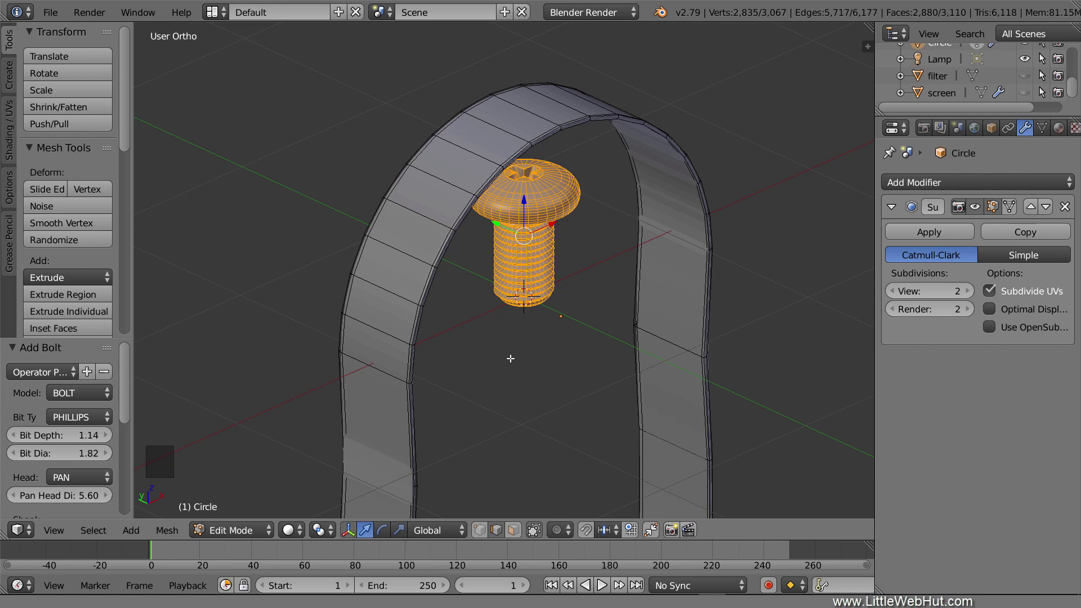
Rotate the bolt 90° about the global Y axis and scale it uniformly to 0.3
{"action": "key", "text": "r"}
{"action": "type", "text": "y"}
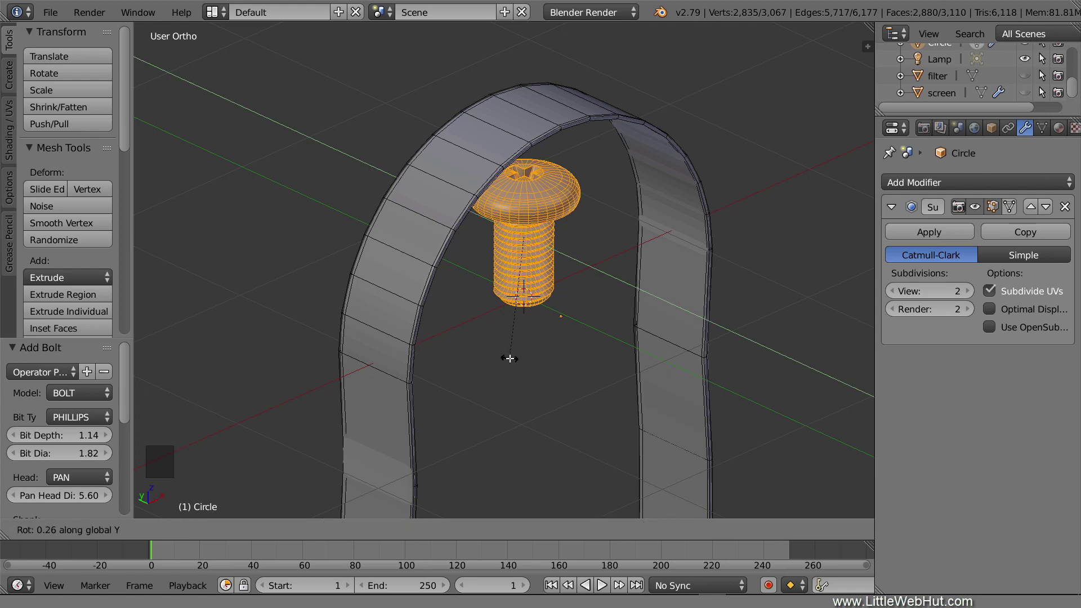
{"action": "type", "text": "90"}
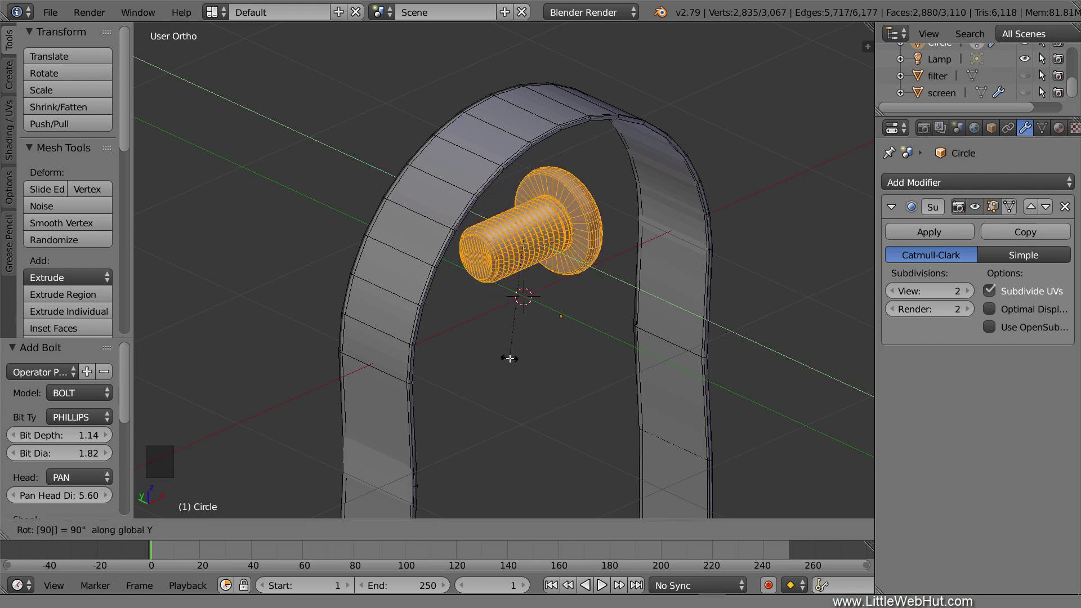
{"action": "key", "text": "Return"}
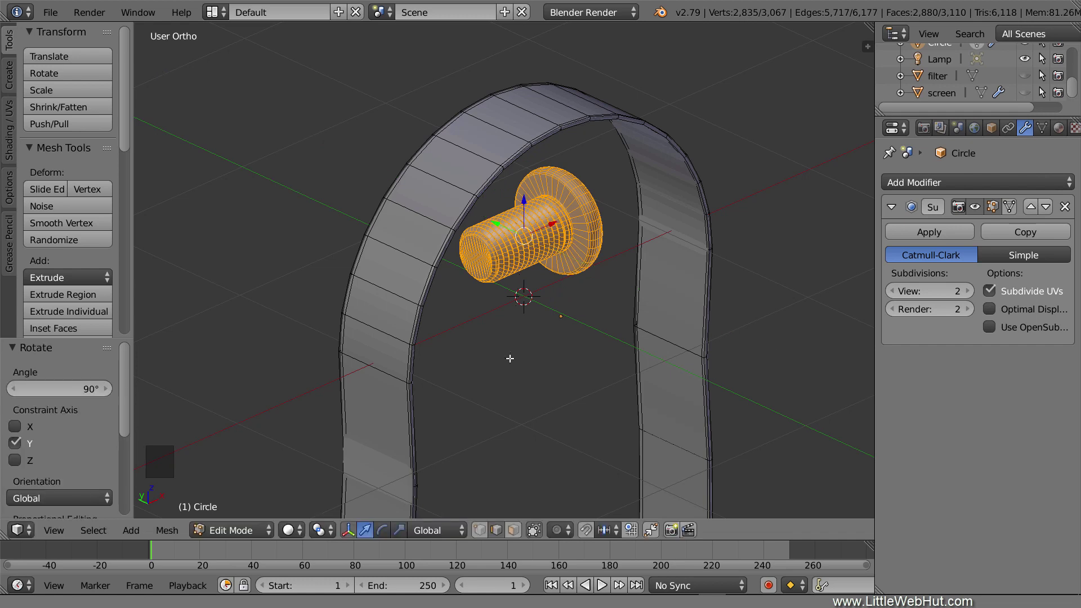
{"action": "type", "text": "s"}
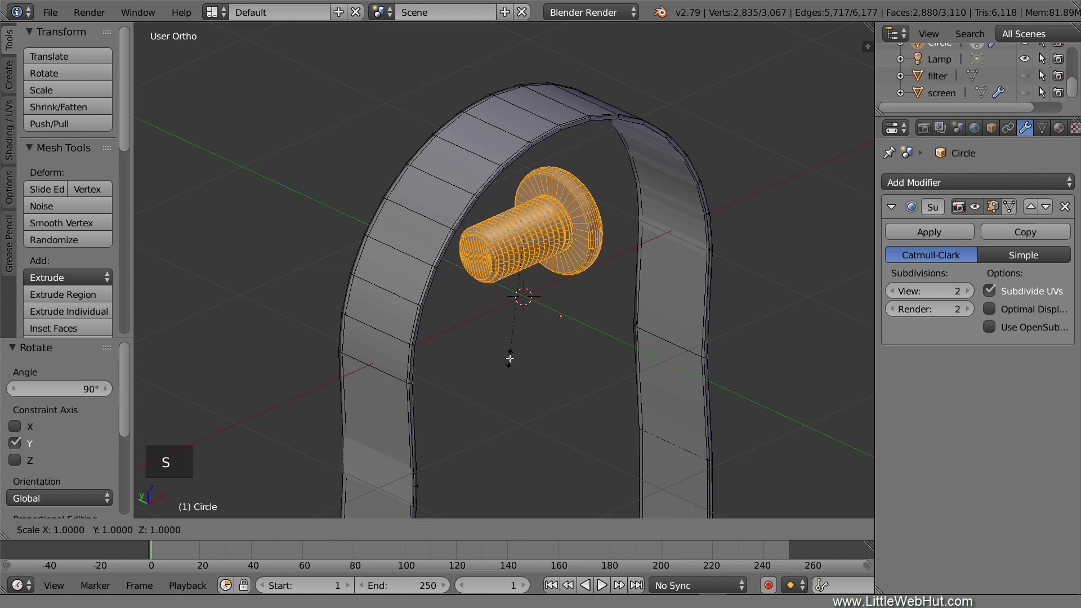
{"action": "type", "text": ".3"}
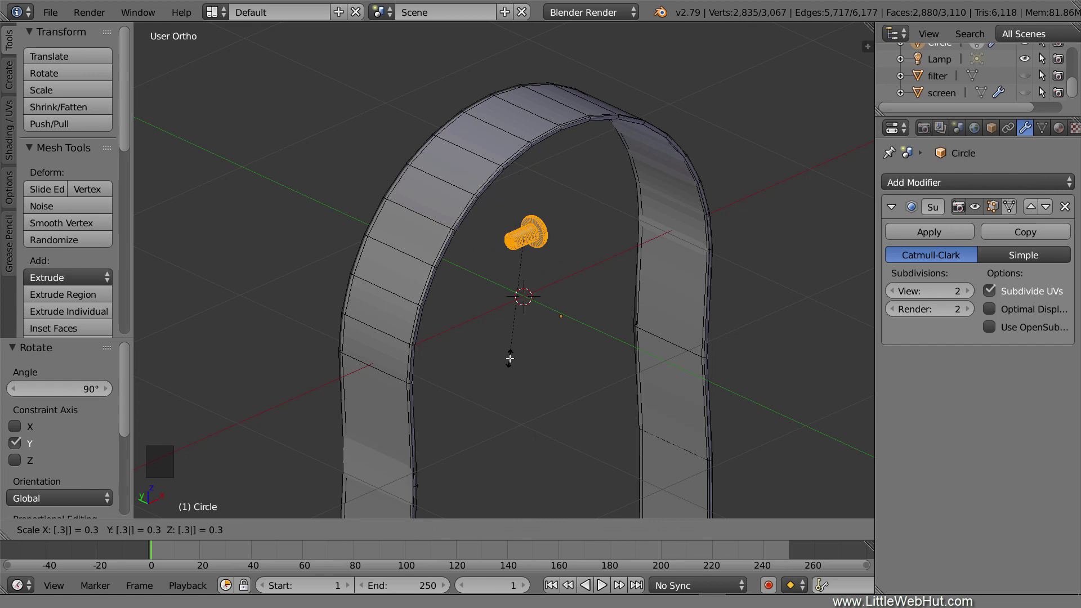
{"action": "key", "text": "Return"}
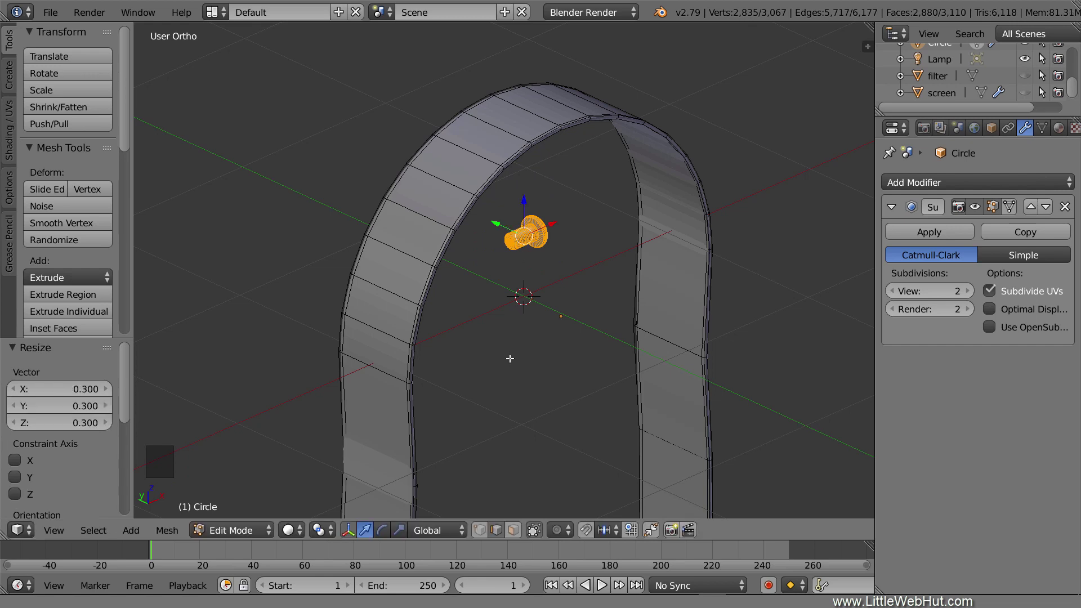
Move the bolt about -0.945 along Z and a net 0.977 along X, seating its head against the outside of the arch's right leg
{"action": "left_click", "coordinate": [552, 223]}
{"action": "left_click_drag", "start_coordinate": [551, 223], "coordinate": [754, 138]}
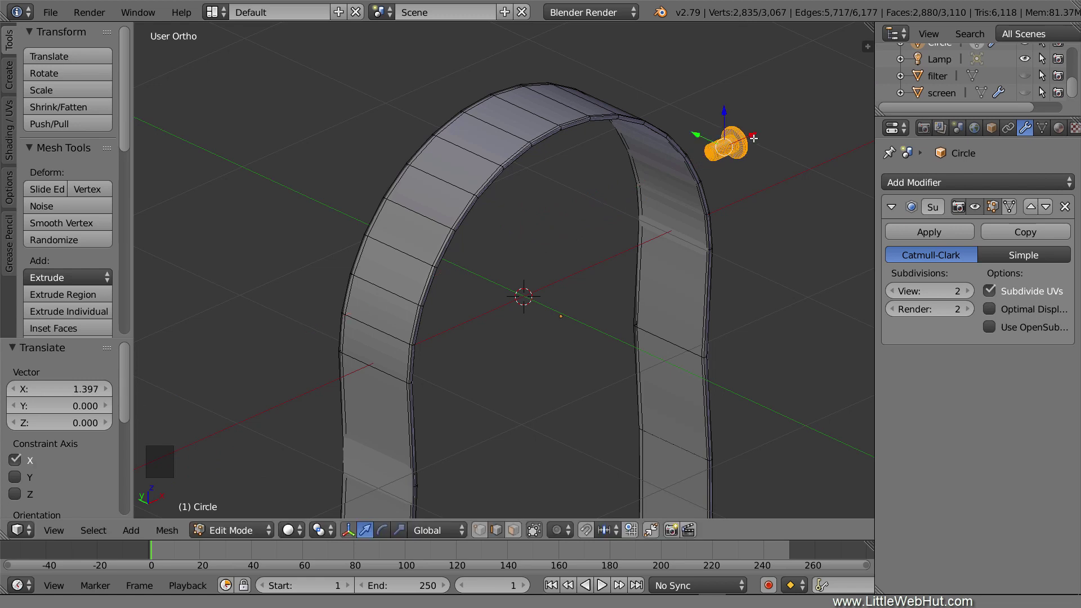
{"action": "key", "text": "KP_3"}
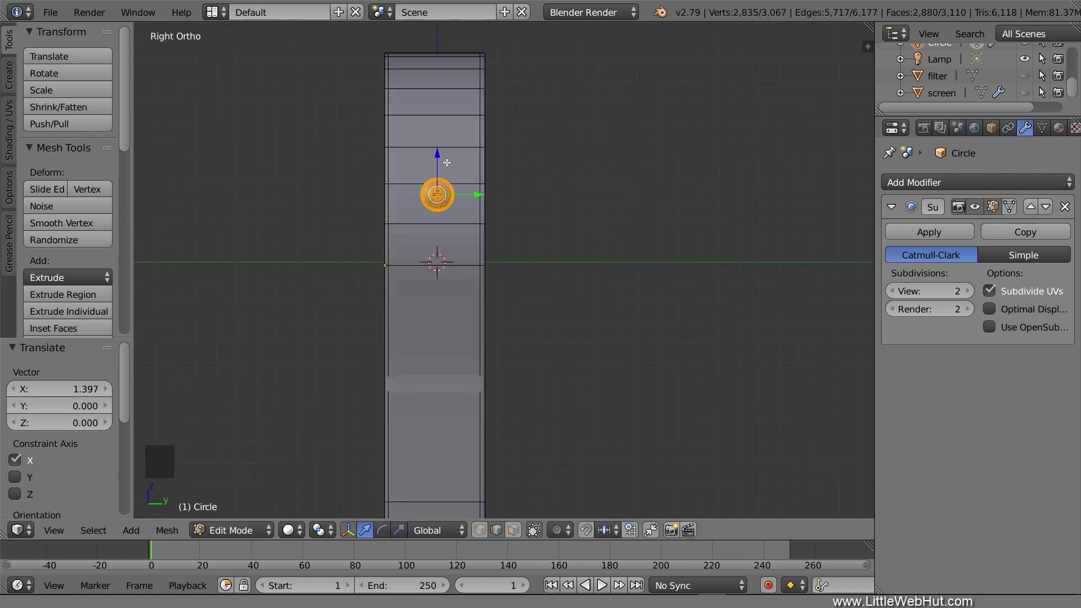
{"action": "left_click_drag", "start_coordinate": [437, 156], "coordinate": [431, 344]}
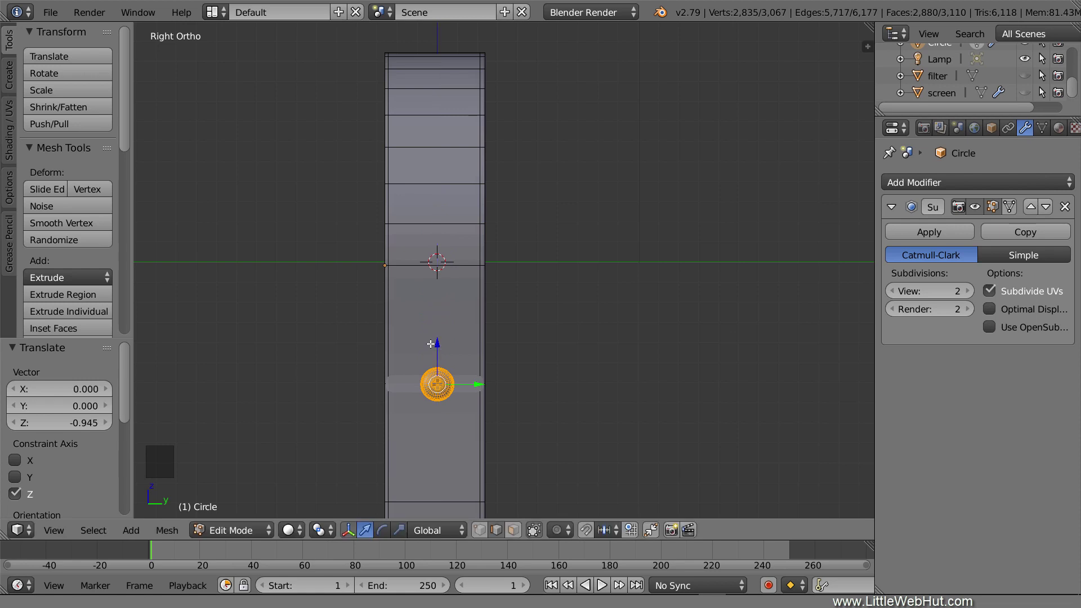
{"action": "key", "text": "KP_1"}
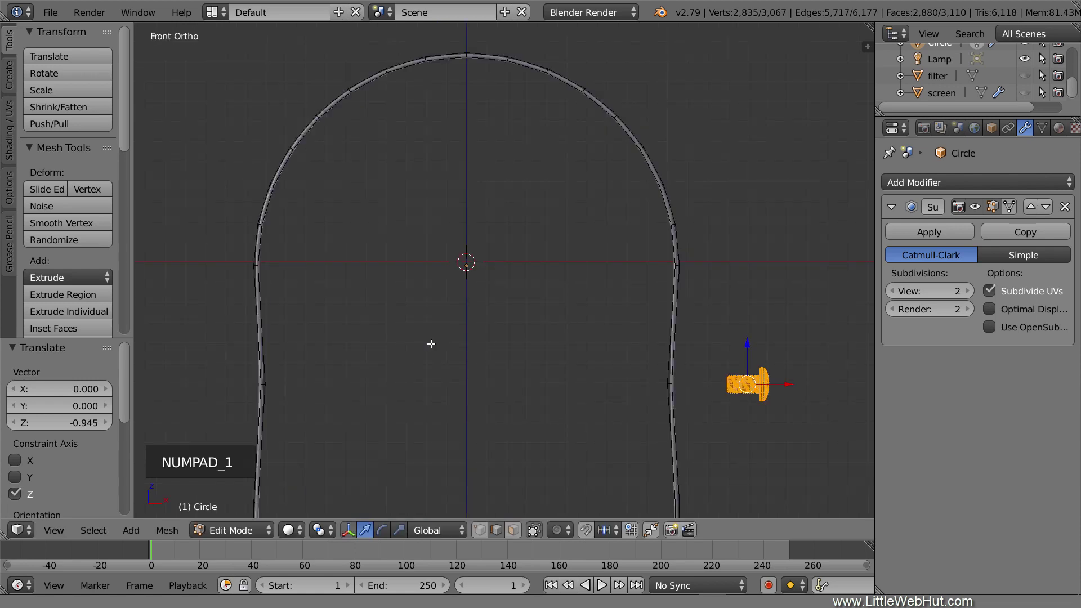
{"action": "left_click_drag", "start_coordinate": [790, 385], "coordinate": [706, 389]}
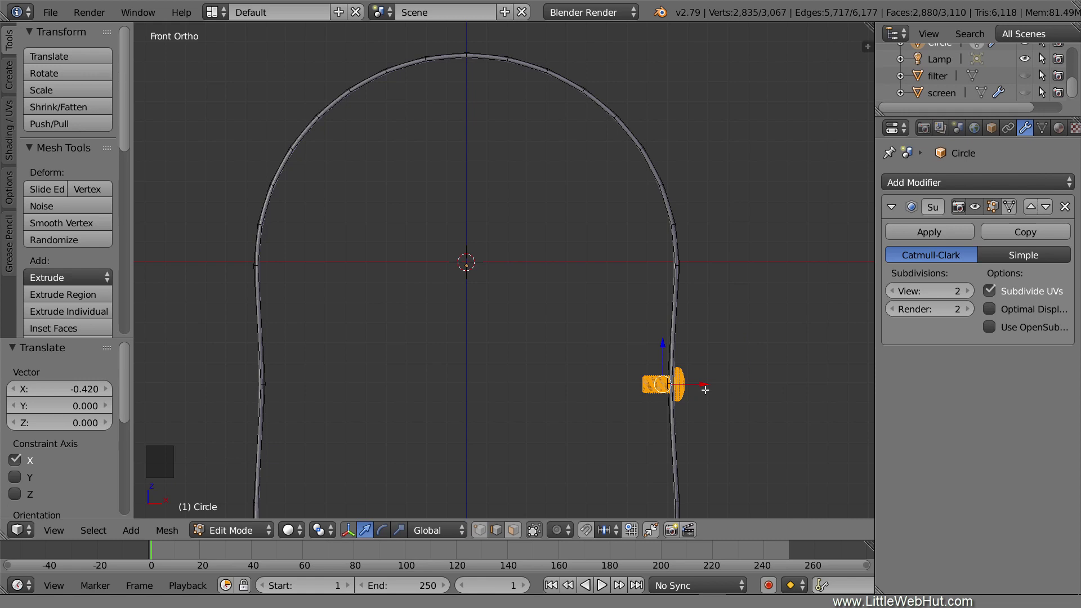
Duplicate the bolt about -2.310 along X, placing the copy just outside the arch's left leg
{"action": "key", "text": "shift+d"}
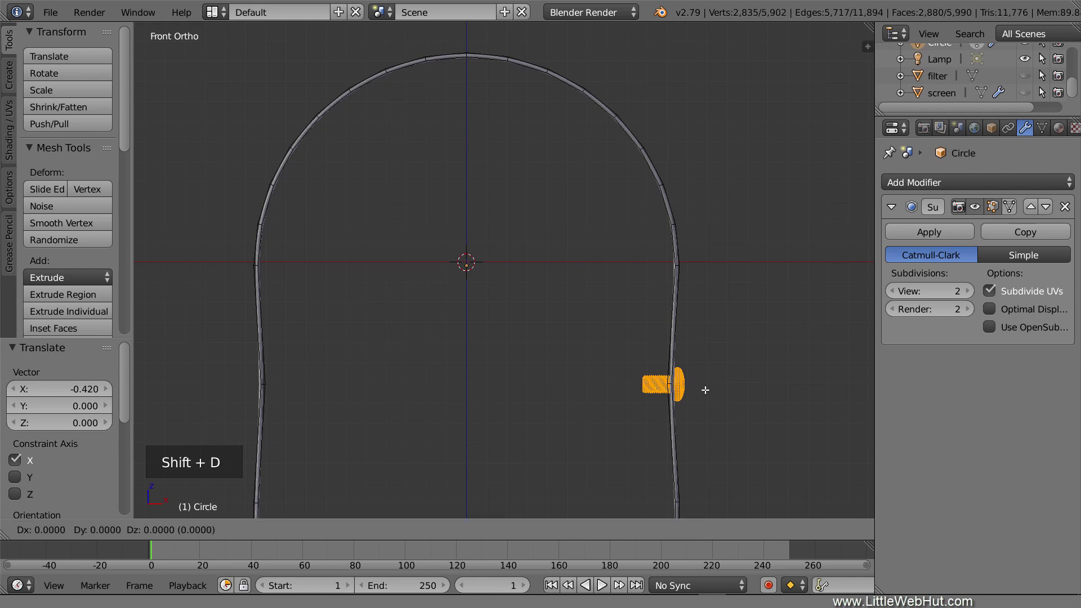
{"action": "key", "text": "x"}
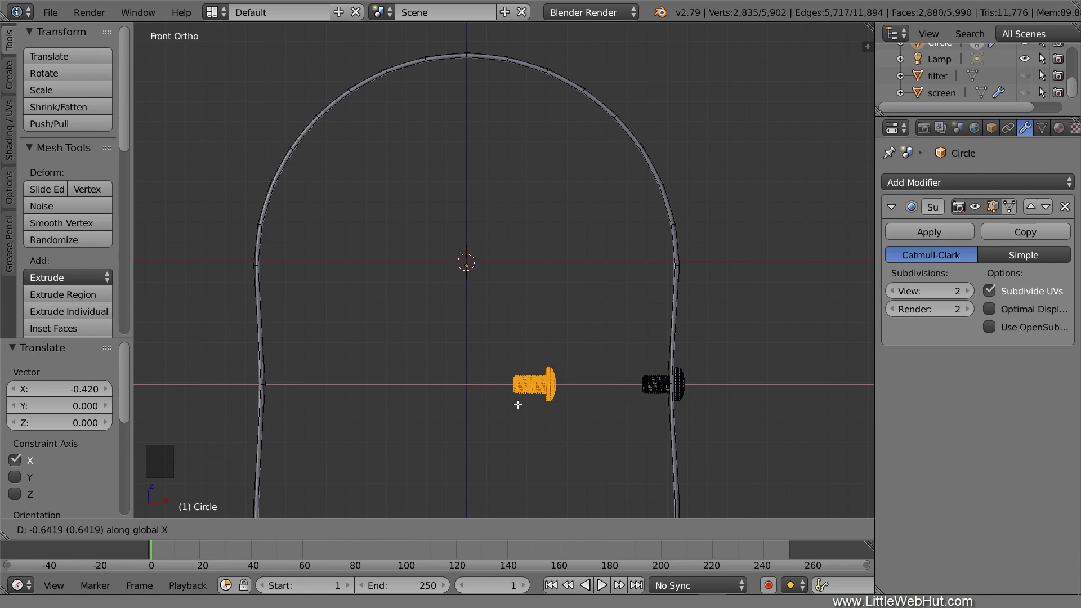
{"action": "left_click", "coordinate": [241, 400]}
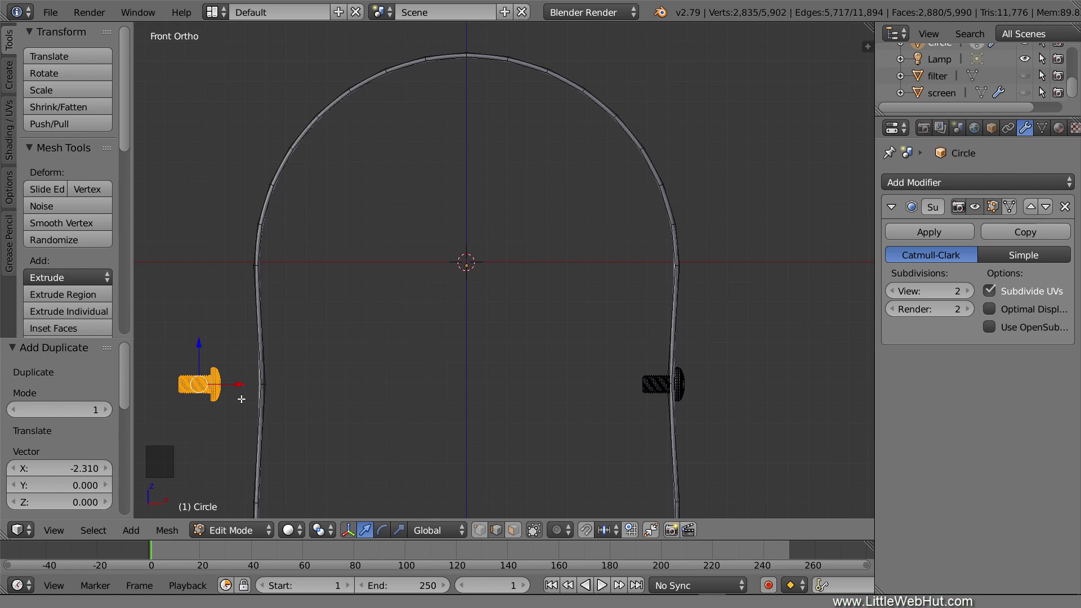
Rotate the duplicate bolt 180° about Y and move it about 0.356 along X into the arch's left leg
{"action": "key", "text": "r"}
{"action": "type", "text": "y"}
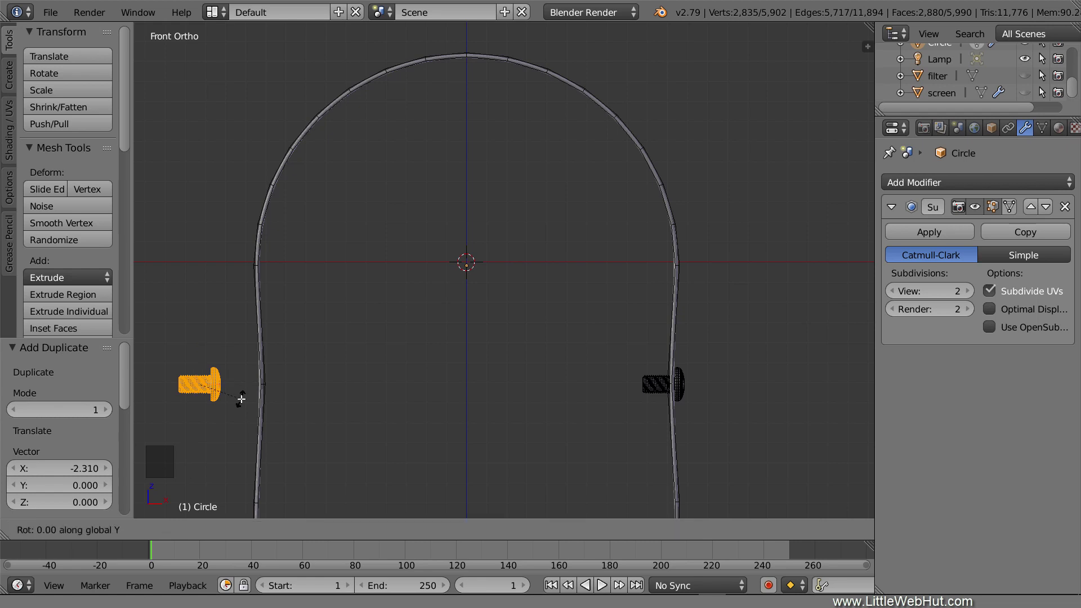
{"action": "type", "text": "180"}
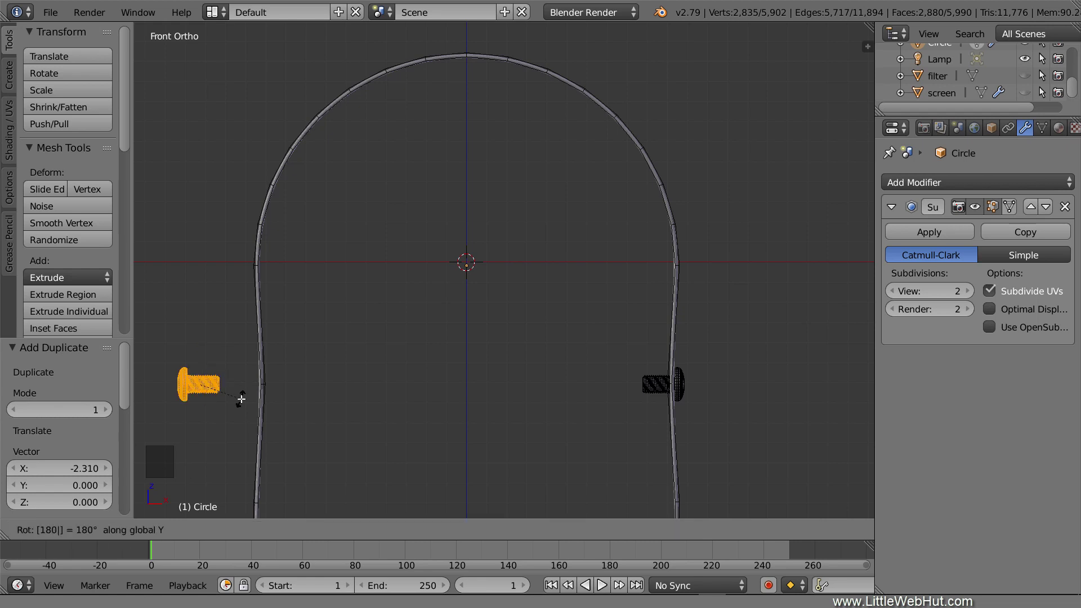
{"action": "key", "text": "Return"}
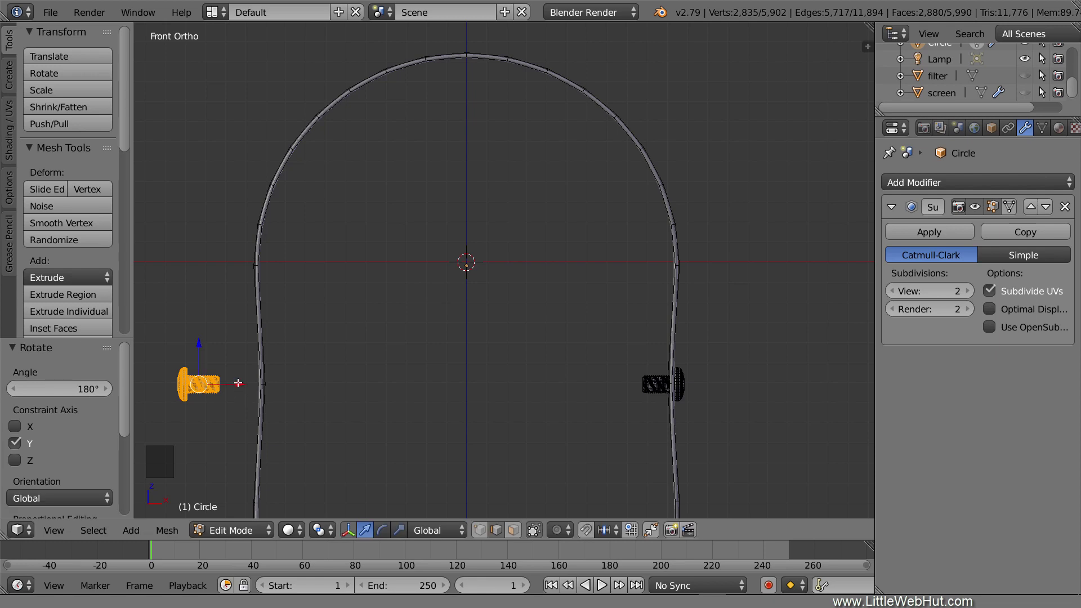
{"action": "left_click_drag", "start_coordinate": [238, 384], "coordinate": [310, 390]}
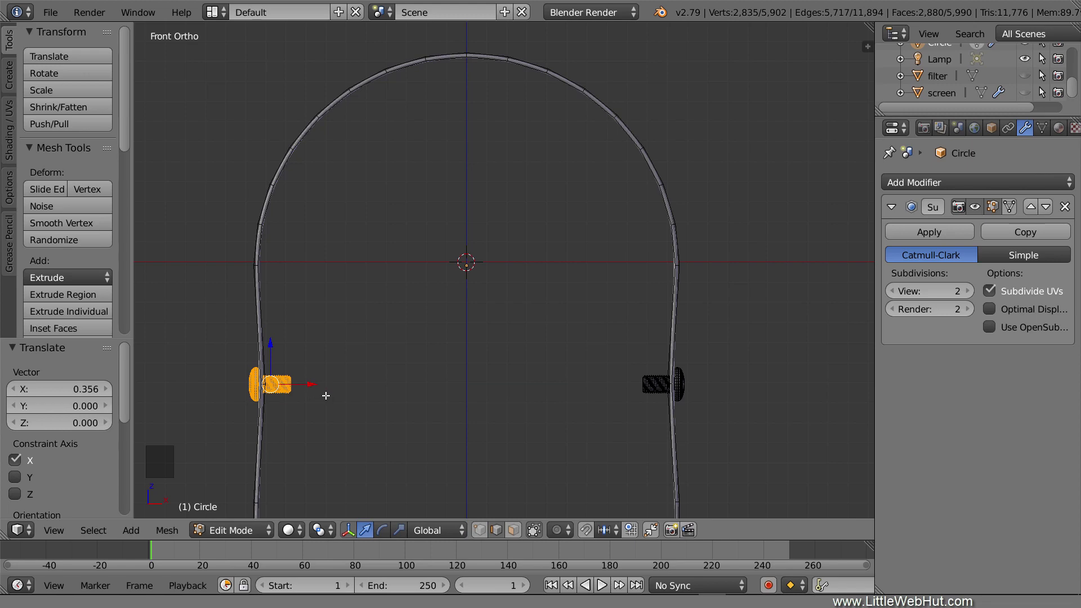
Leave Edit Mode and apply smooth shading to the arch band with its bolts
{"action": "middle_click_drag", "start_coordinate": [326, 394], "coordinate": [391, 415]}
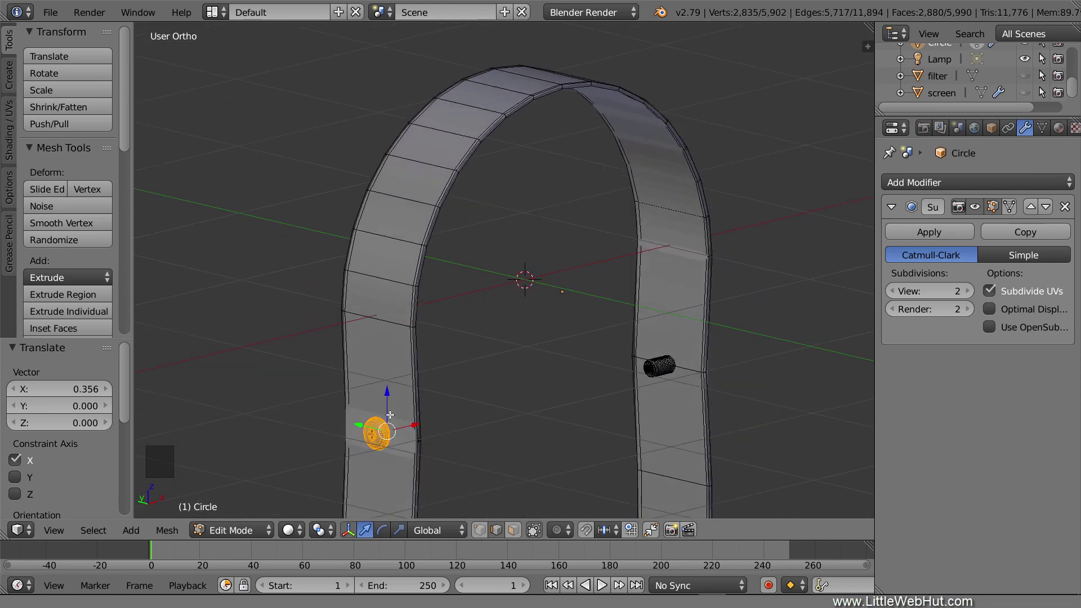
{"action": "key", "text": "Tab"}
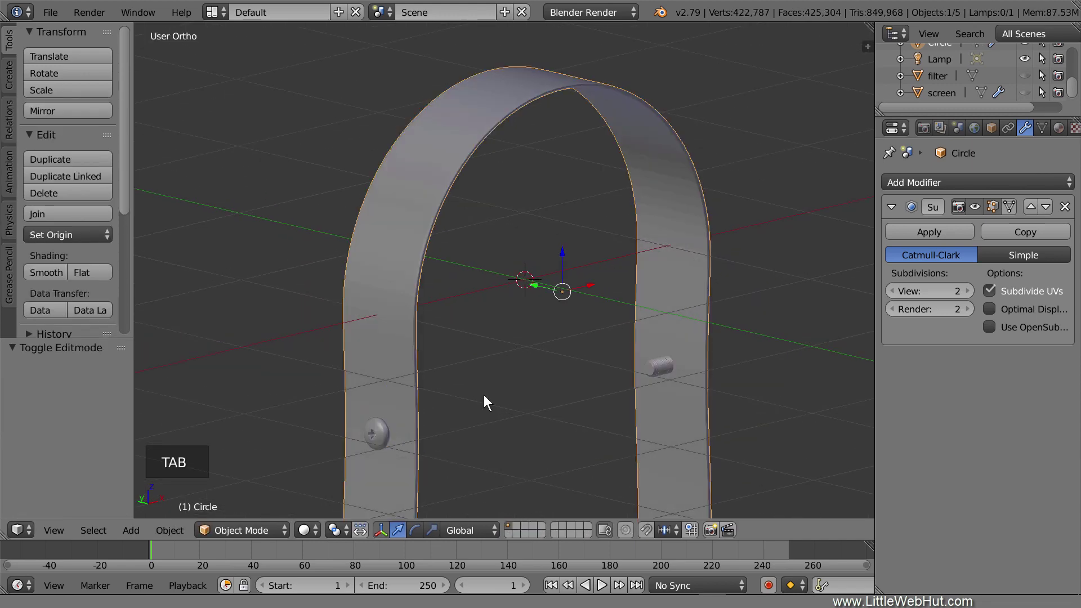
{"action": "left_click", "coordinate": [58, 272]}
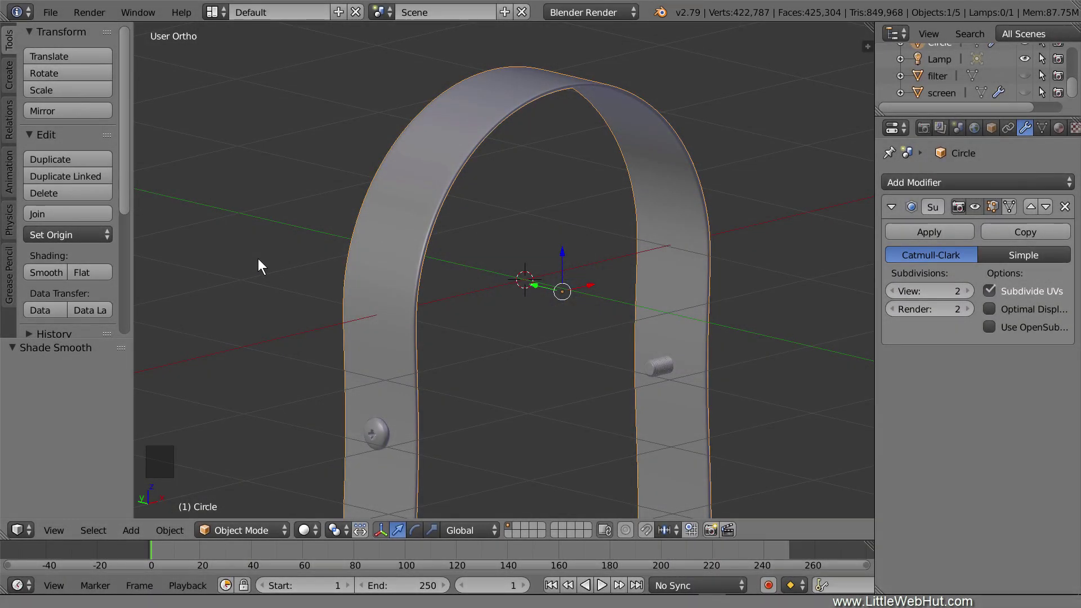
Snap the 3D cursor to the scene centre, add a 32-vertex mesh circle there, and scale it by 1.06
{"action": "key", "text": "shift+s"}
{"action": "left_click", "coordinate": [259, 260]}
{"action": "key", "text": "shift+a"}
{"action": "mouse_move", "coordinate": [259, 258]}
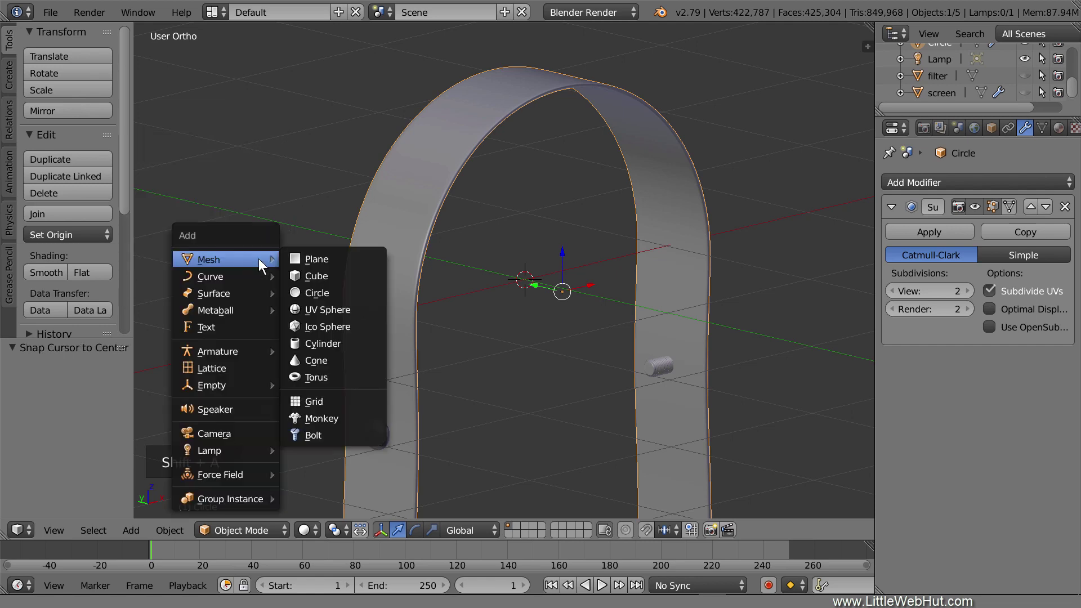
{"action": "left_click", "coordinate": [363, 293]}
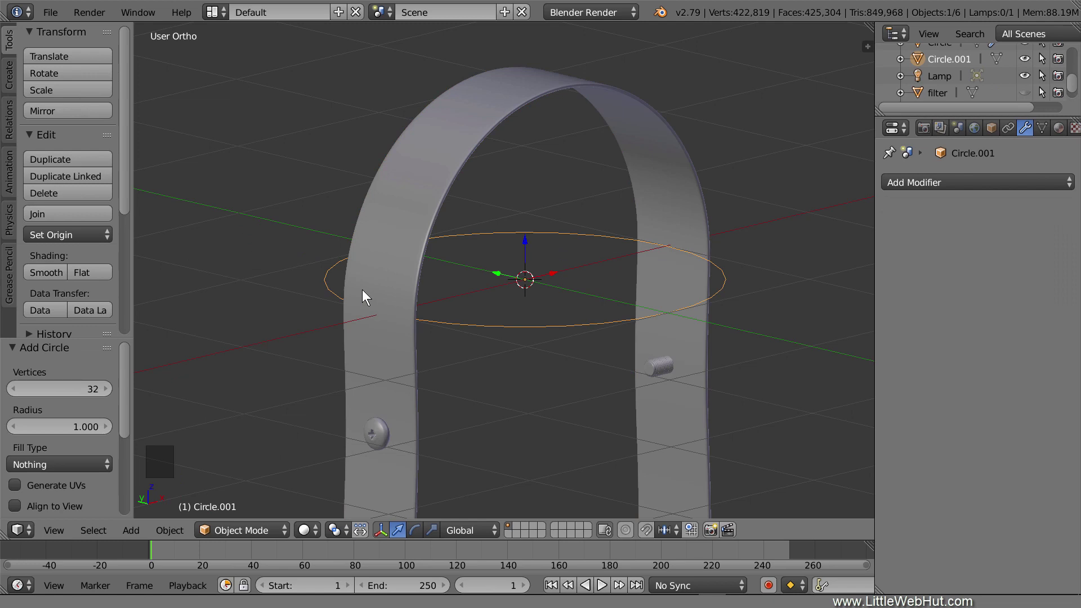
{"action": "key", "text": "s"}
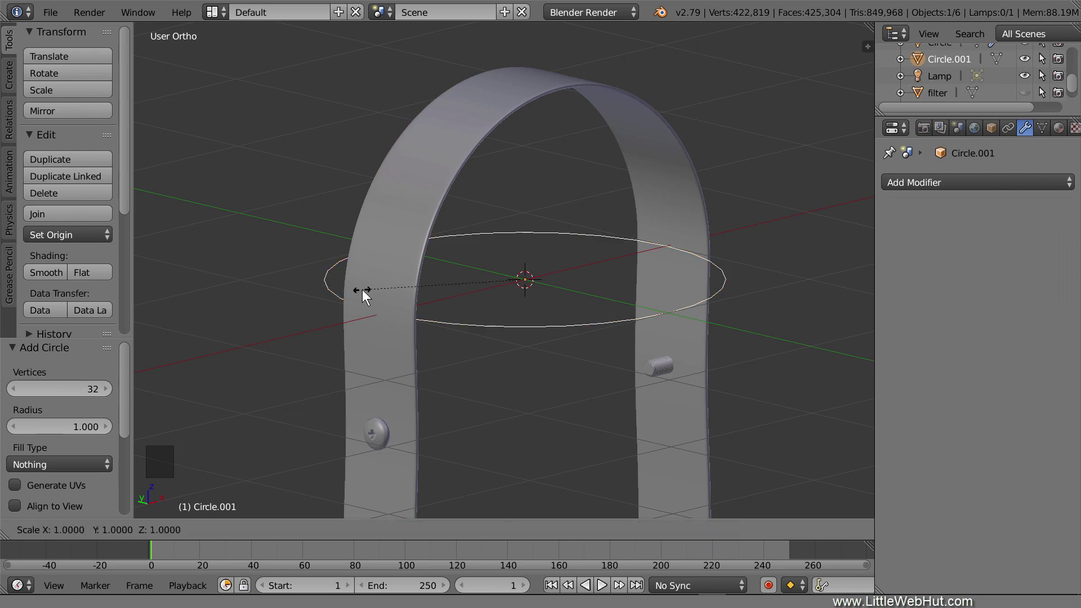
{"action": "type", "text": "1.06"}
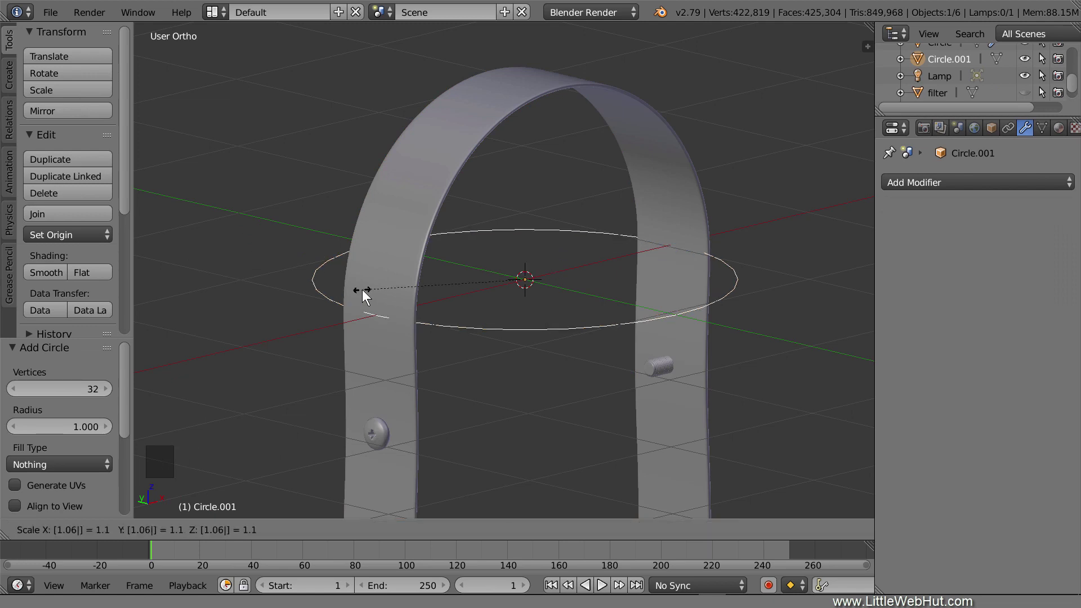
{"action": "key", "text": "Return"}
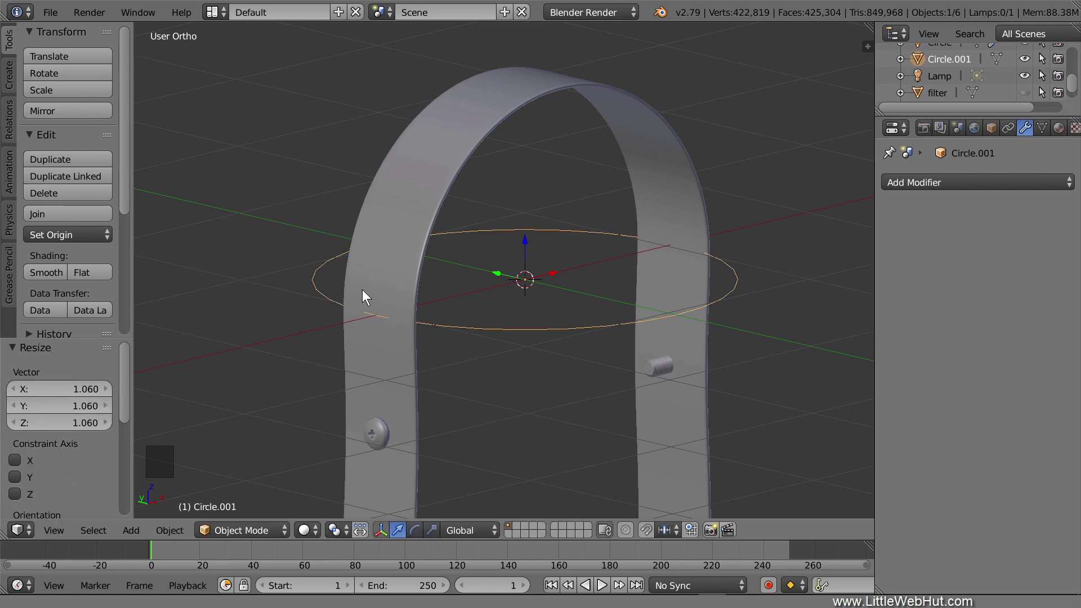
In Edit Mode with vertex selection, extrude the whole circle outward at a scale of 1.07 to form a flat ring
{"action": "key", "text": "Tab"}
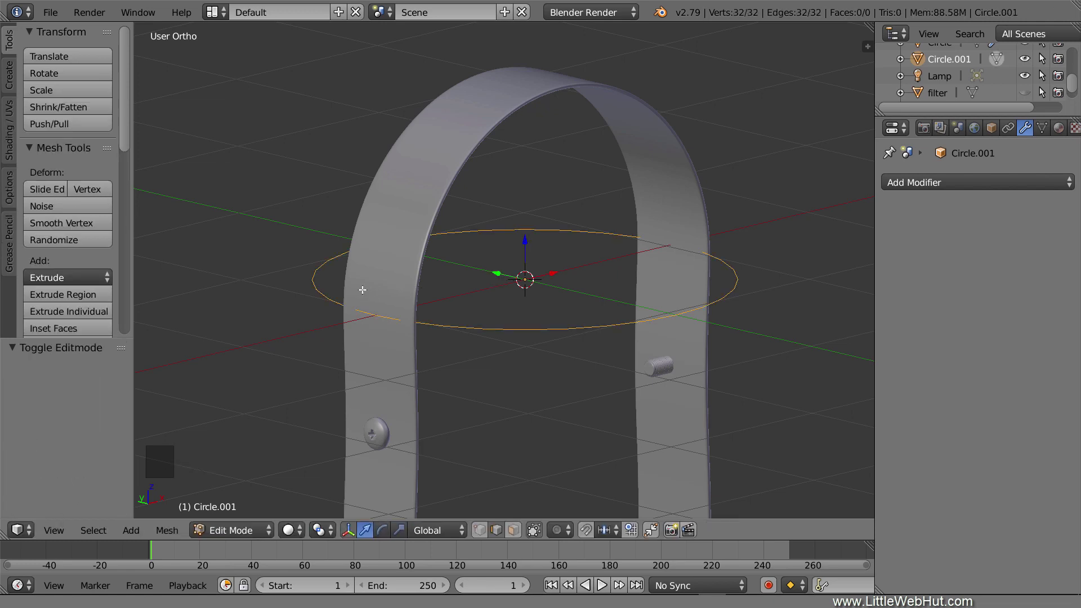
{"action": "left_click", "coordinate": [478, 531]}
{"action": "key", "text": "a"}
{"action": "key", "text": "a"}
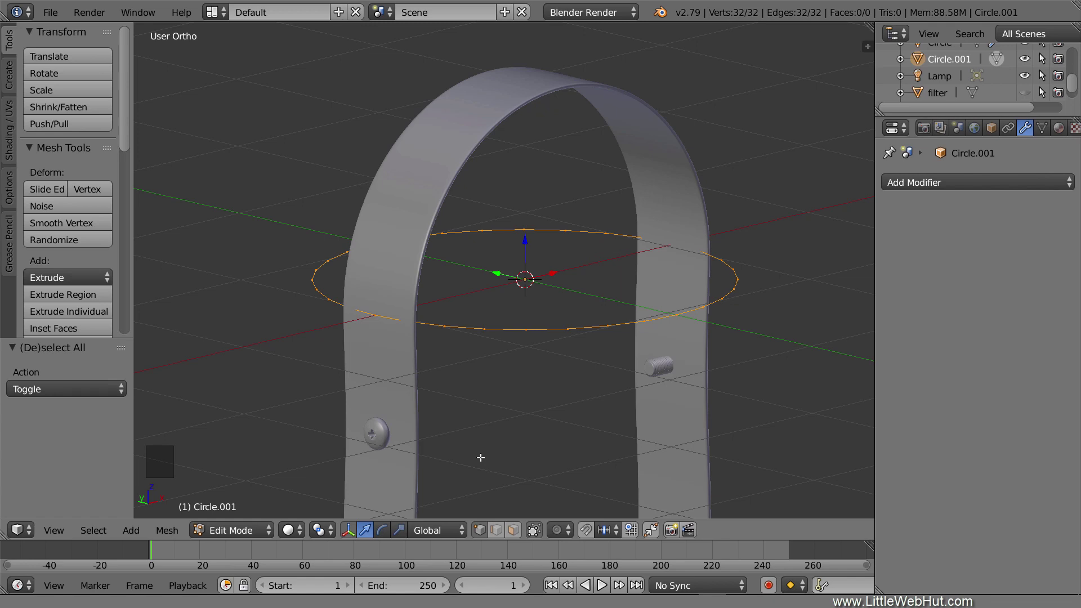
{"action": "key", "text": "e"}
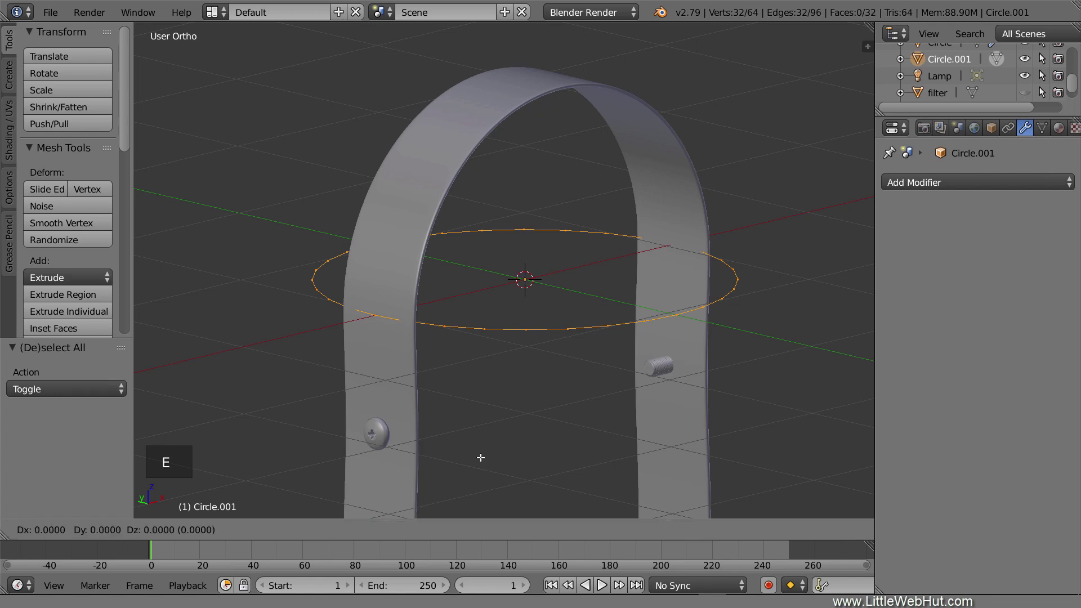
{"action": "type", "text": "s1.07"}
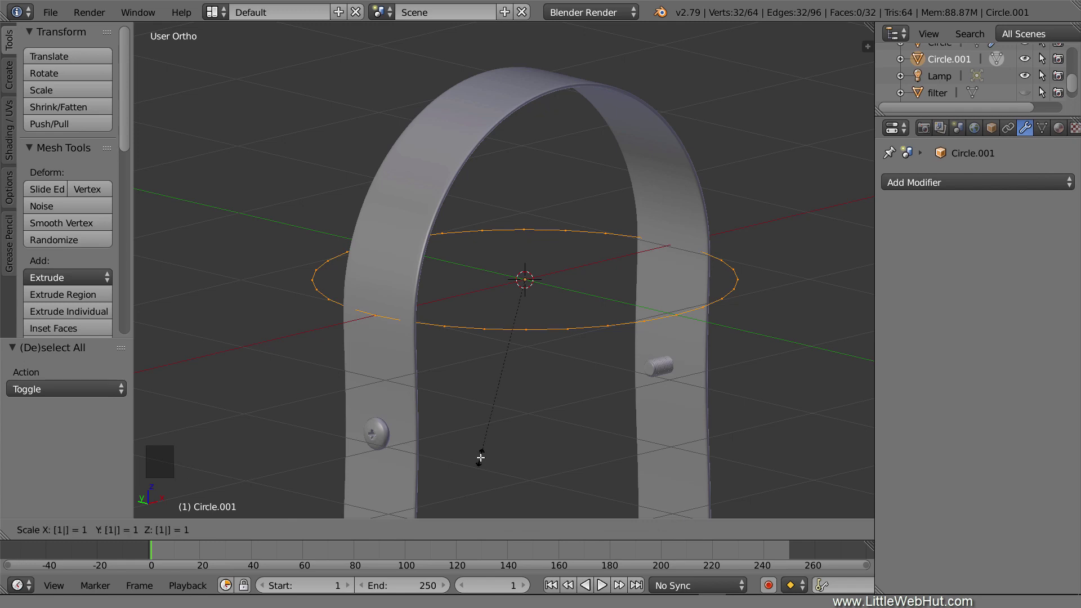
{"action": "key", "text": "Return"}
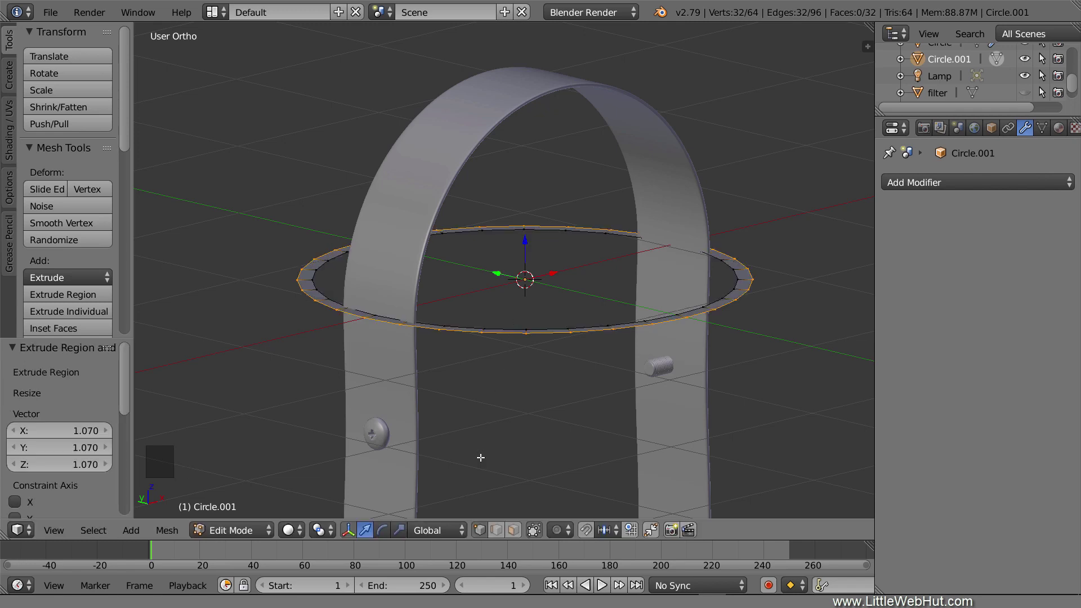
Select the entire flat ring and extrude it 0.02 upward along its normal
{"action": "key", "text": "a"}
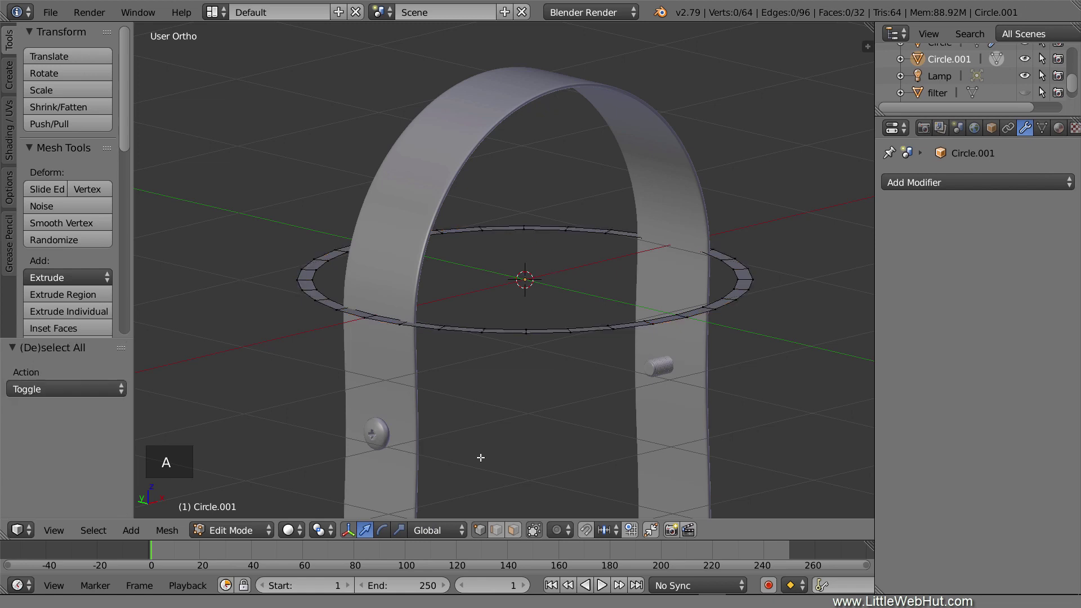
{"action": "key", "text": "a"}
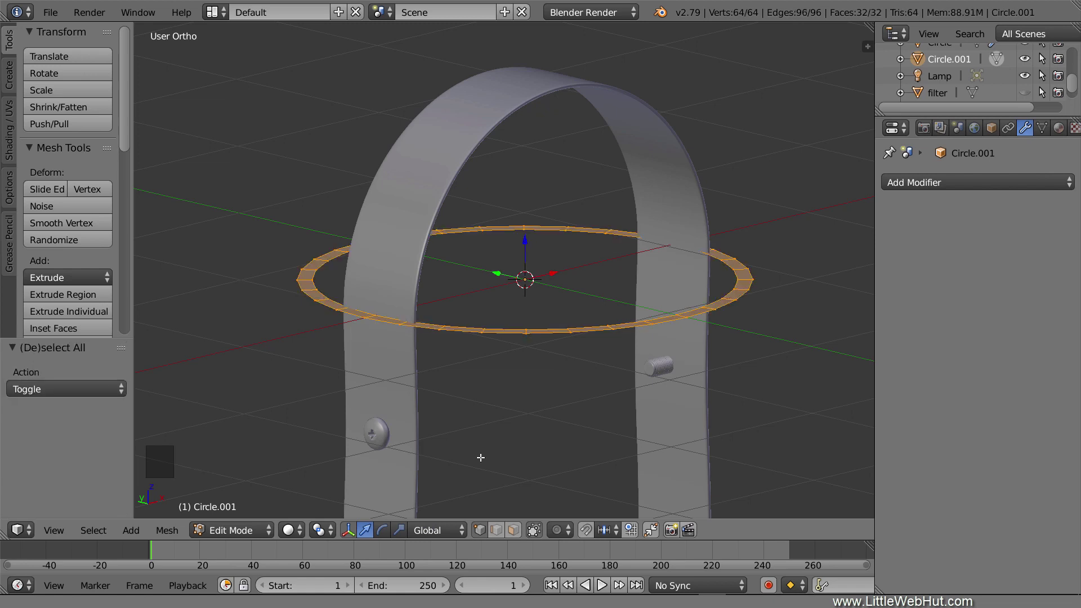
{"action": "type", "text": "e"}
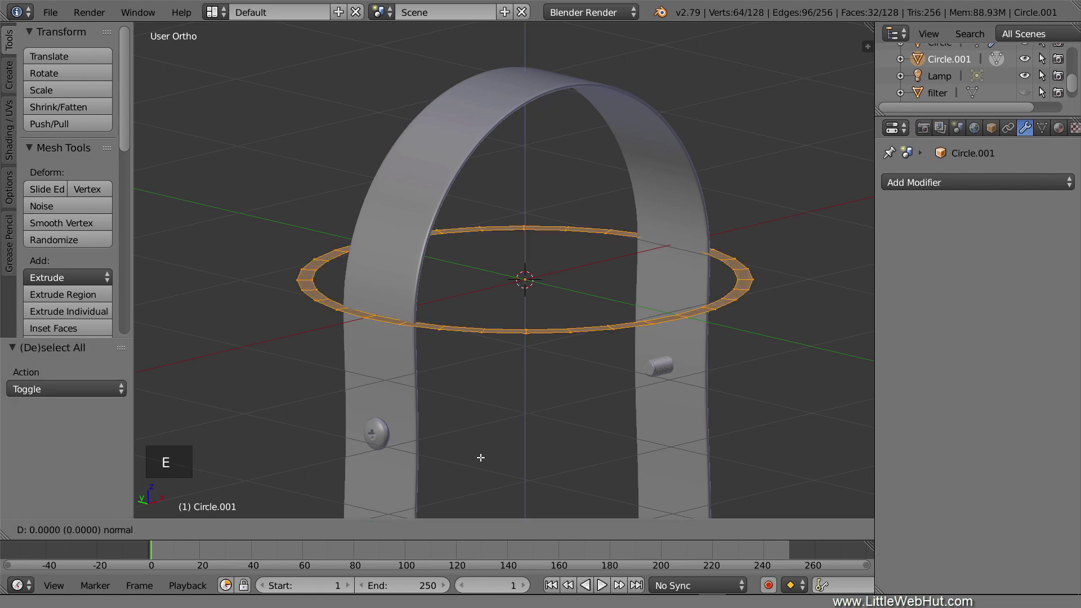
{"action": "type", "text": ".02"}
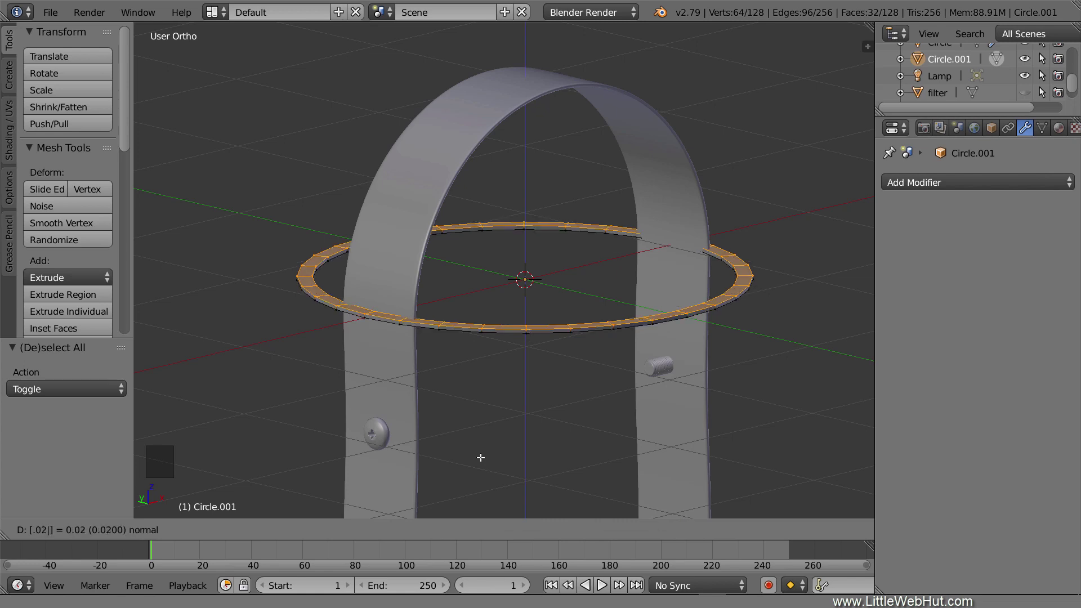
{"action": "key", "text": "Return"}
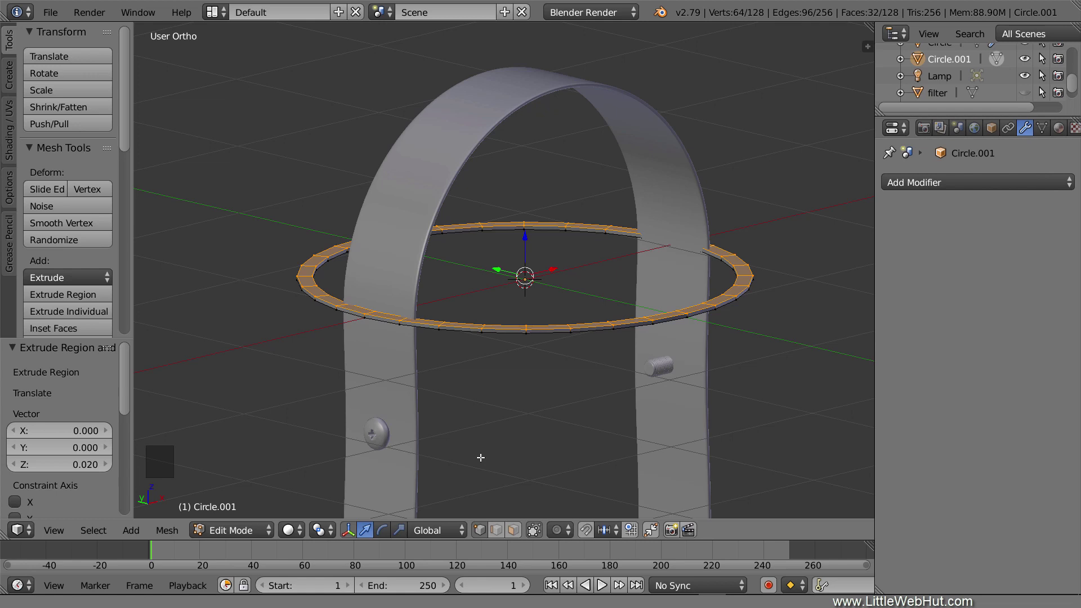
Extrude the ring's top faces upward by 1, and extrude them again by 0.02 for the upper rim
{"action": "type", "text": "e"}
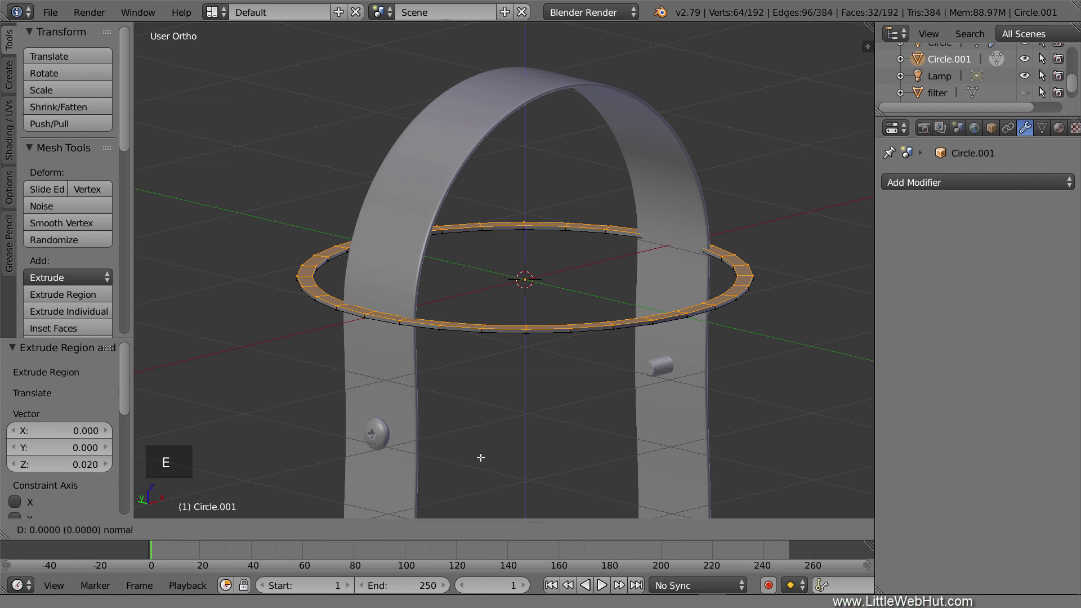
{"action": "type", "text": "1"}
{"action": "key", "text": "Return"}
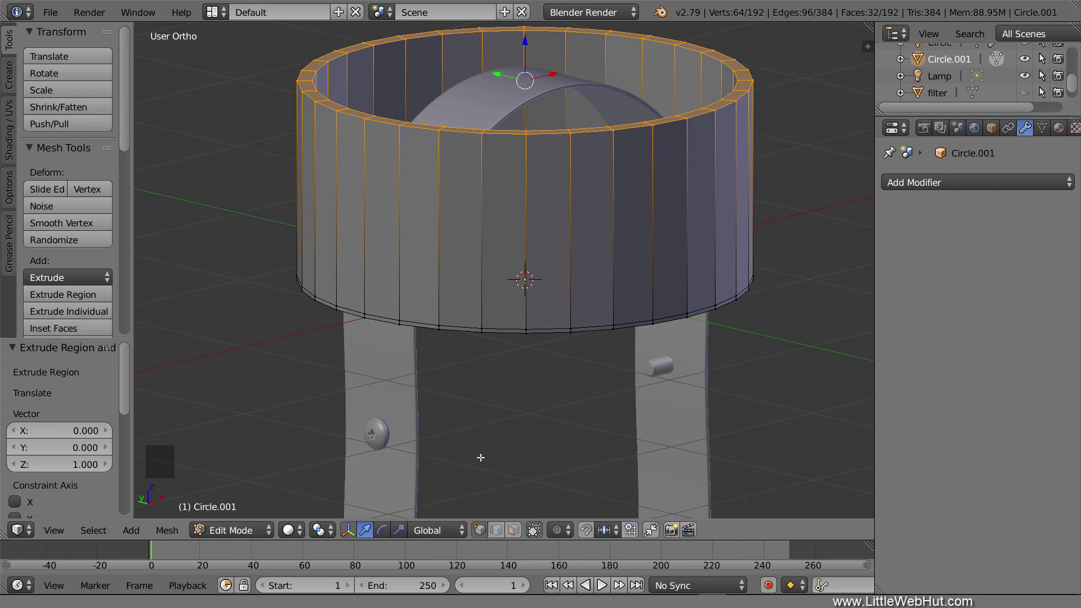
{"action": "type", "text": "e.02"}
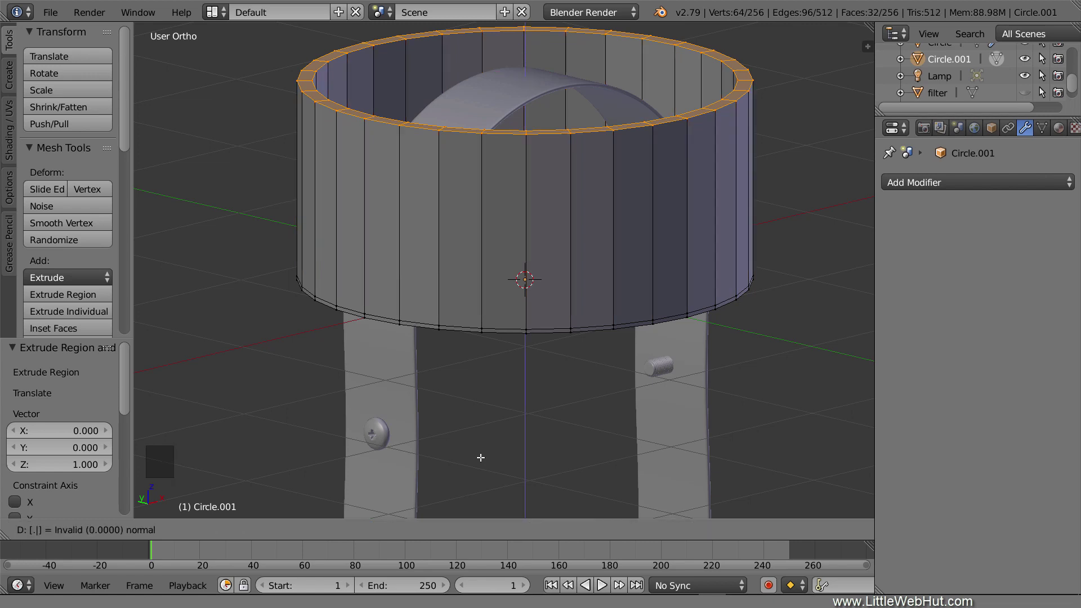
{"action": "key", "text": "Return"}
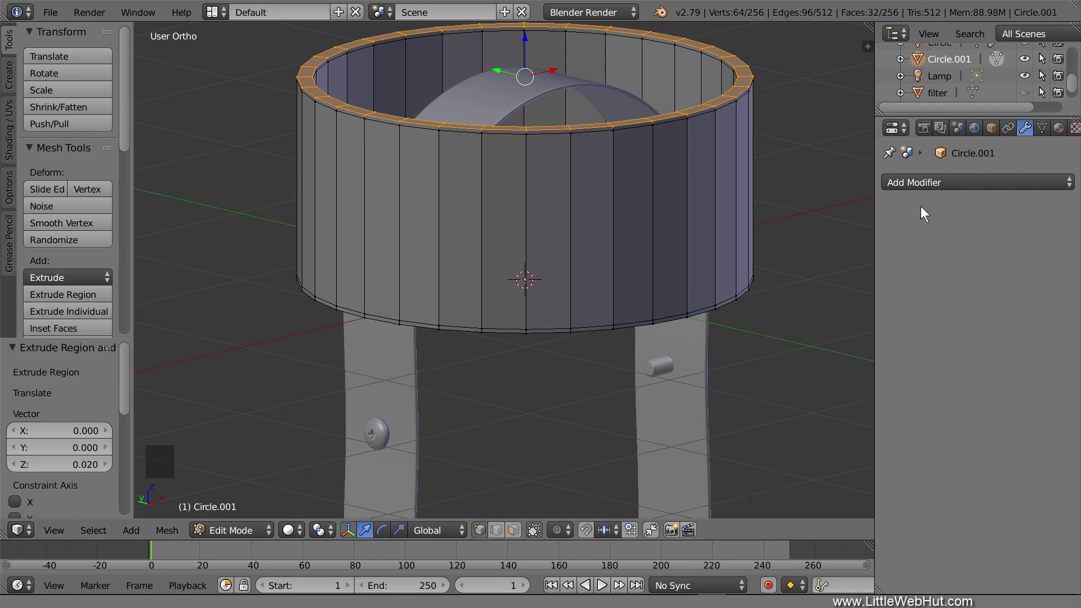
Add a Subdivision Surface modifier to the ring with View and Render subdivisions set to 3
{"action": "left_click", "coordinate": [953, 183]}
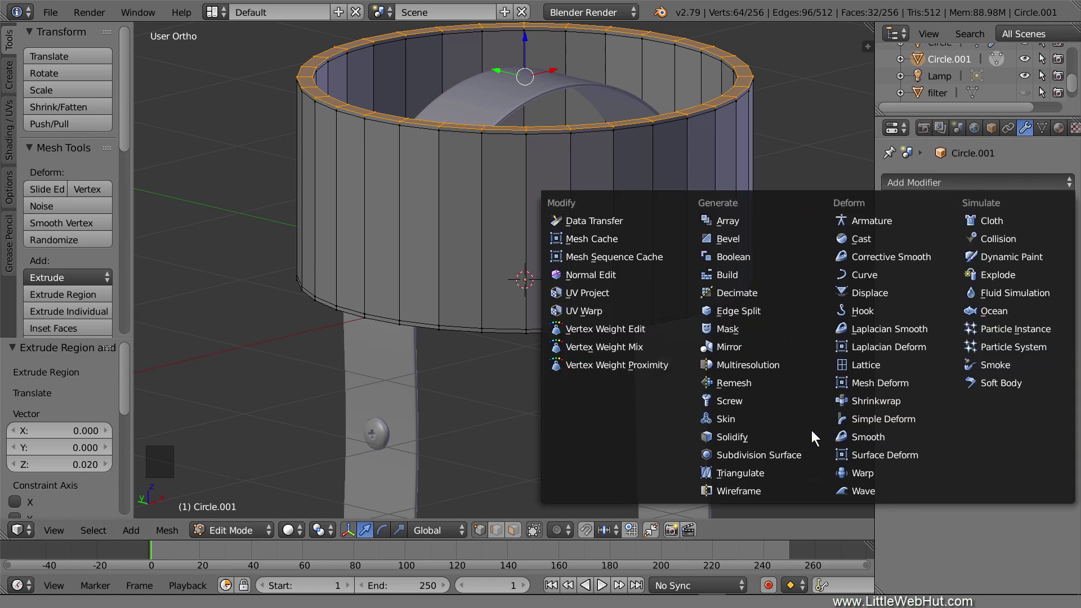
{"action": "left_click", "coordinate": [810, 455]}
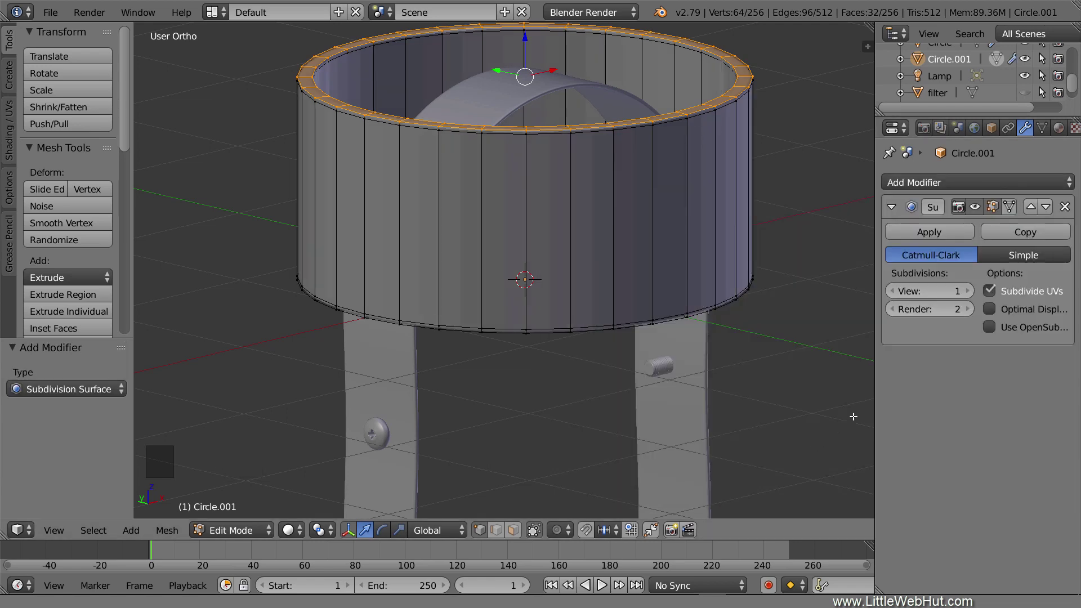
{"action": "left_click", "coordinate": [969, 285]}
{"action": "left_click", "coordinate": [969, 285]}
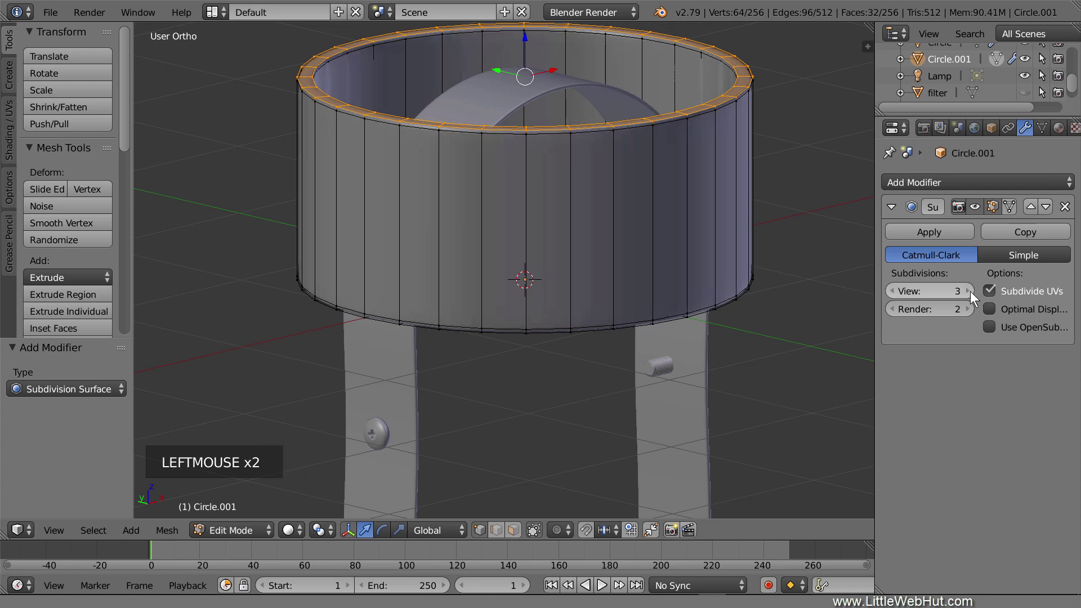
{"action": "left_click", "coordinate": [971, 306]}
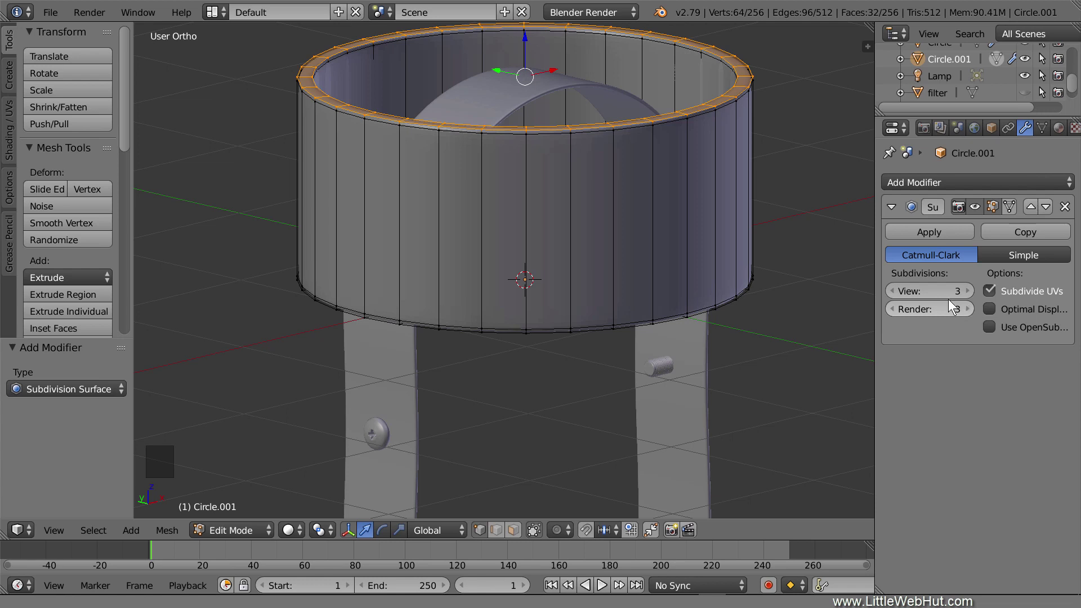
Add two evenly spaced horizontal loop cuts around the ring's outer wall without sliding them
{"action": "key", "text": "ctrl+r"}
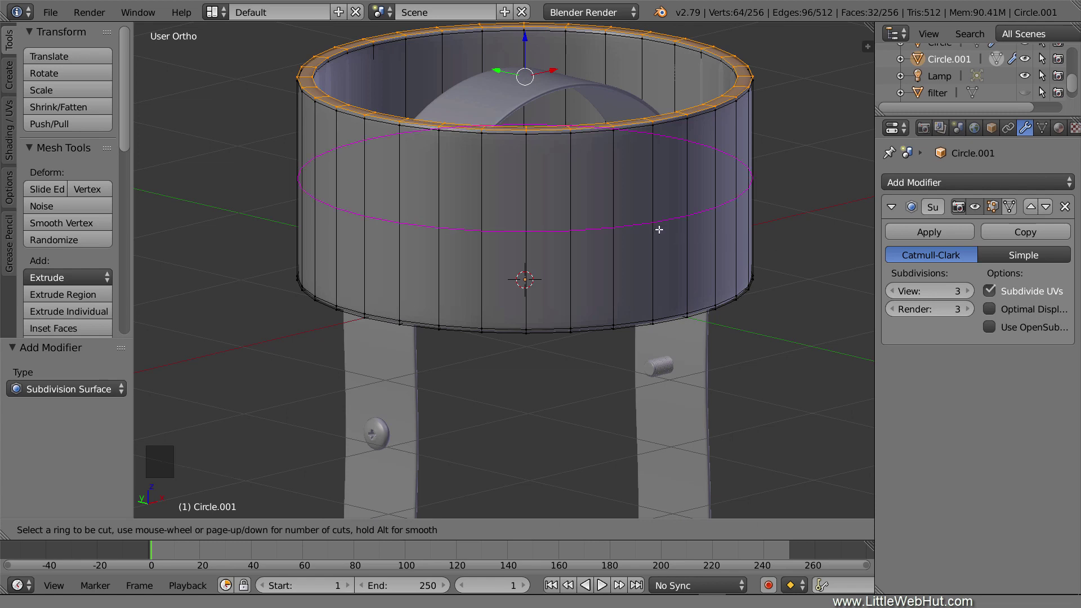
{"action": "scroll", "coordinate": [660, 230], "scroll_direction": "up", "scroll_amount": 1}
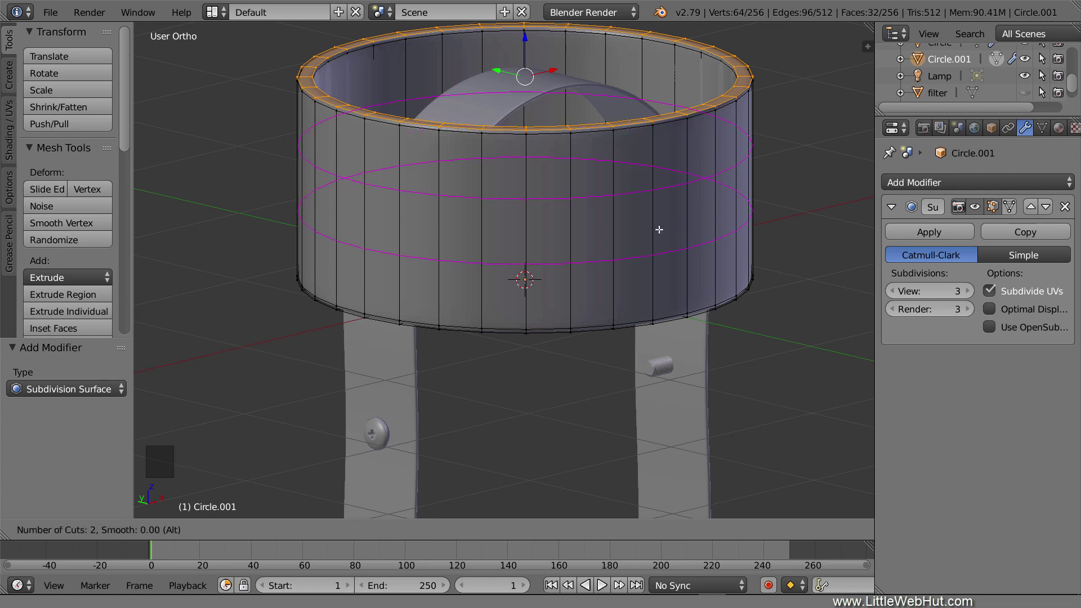
{"action": "left_click", "coordinate": [659, 229]}
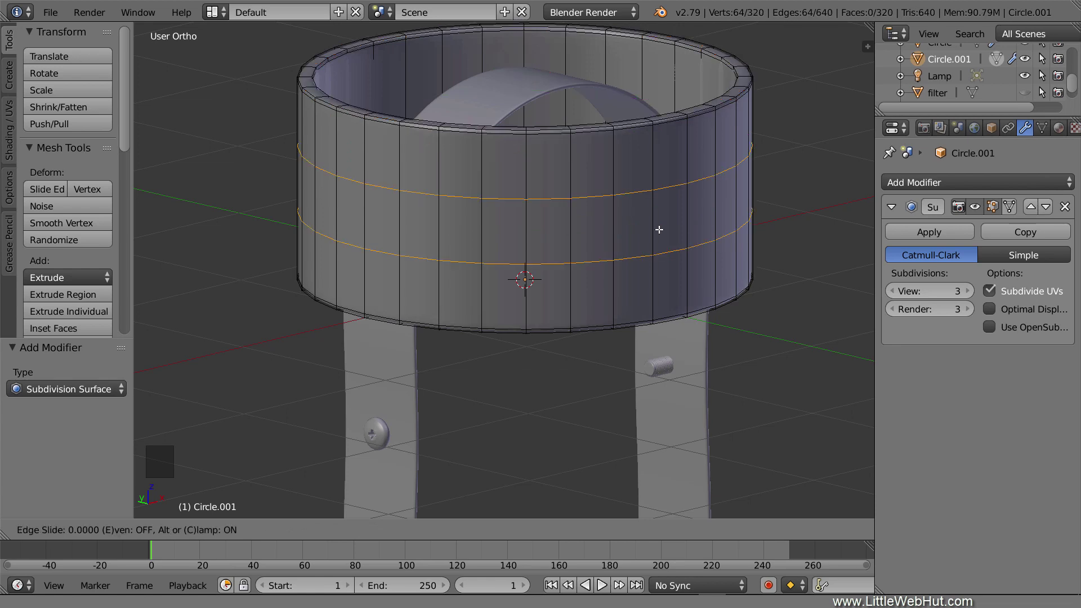
{"action": "right_click", "coordinate": [660, 230]}
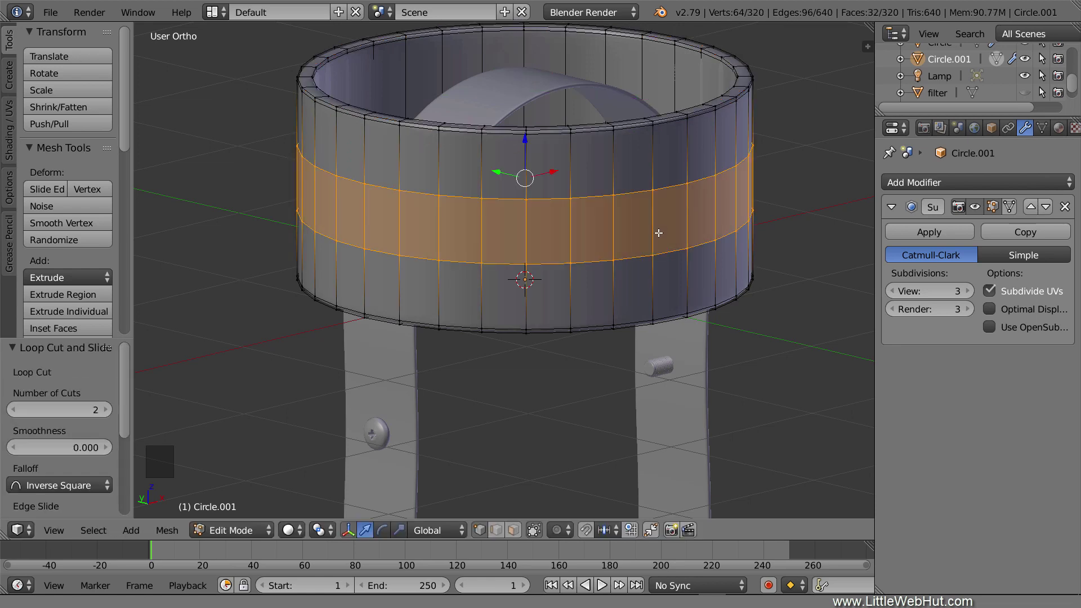
Select the four central faces of the outer wall's middle band in front view with face selection, and extrude them by -0.05 to recess them
{"action": "key", "text": "KP_1"}
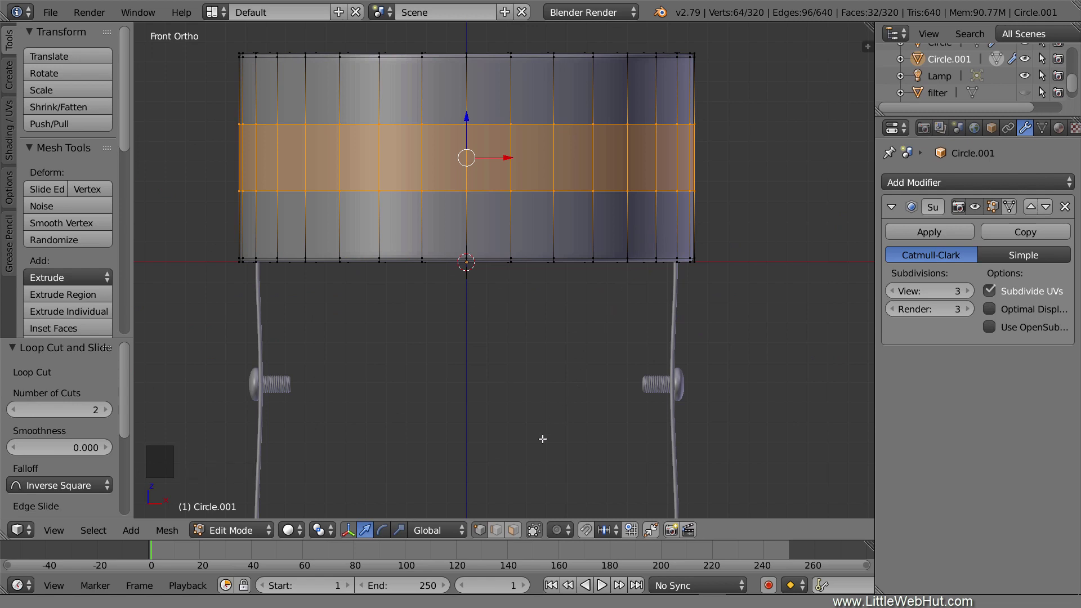
{"action": "left_click", "coordinate": [514, 530]}
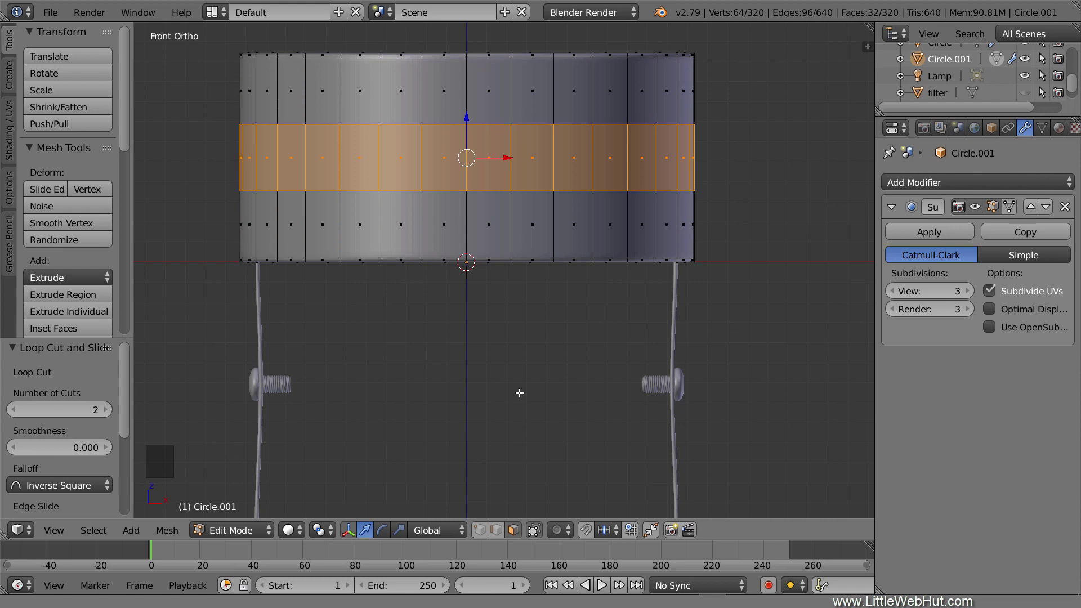
{"action": "key", "text": "a"}
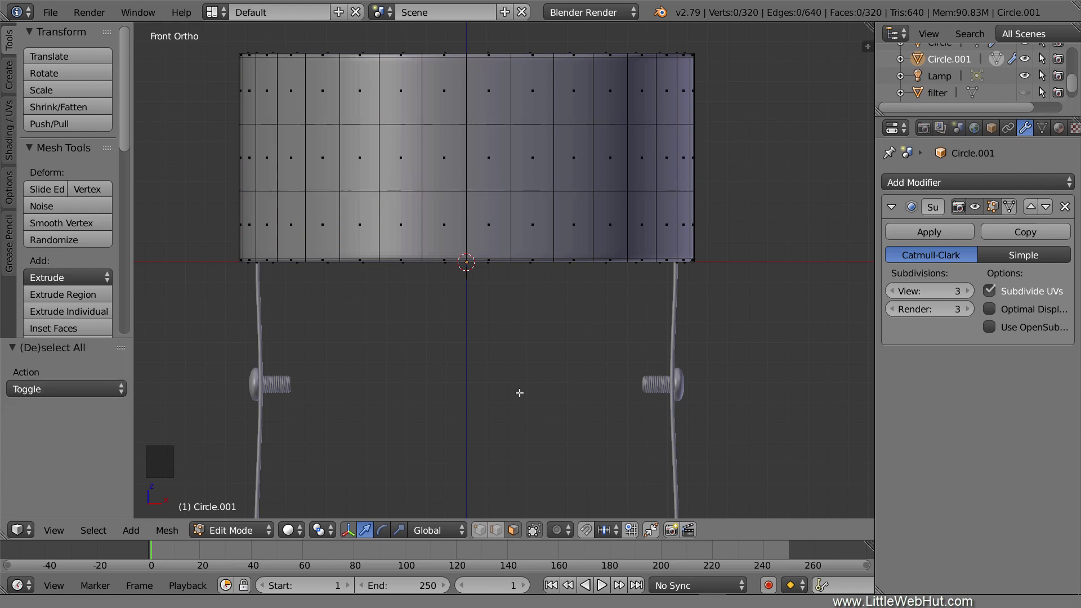
{"action": "key", "text": "b"}
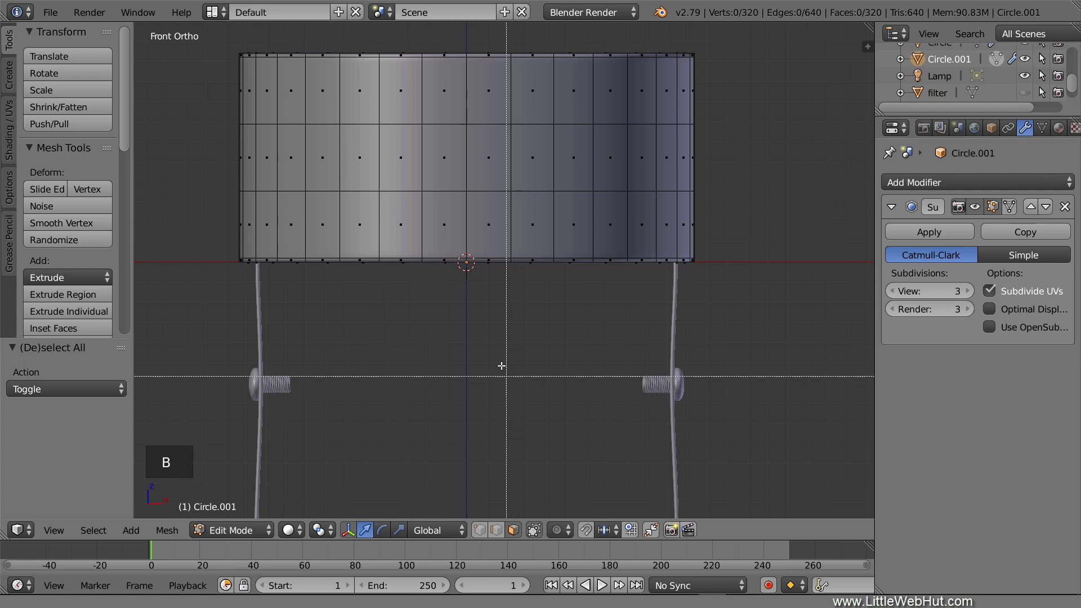
{"action": "left_click_drag", "start_coordinate": [408, 141], "coordinate": [530, 172]}
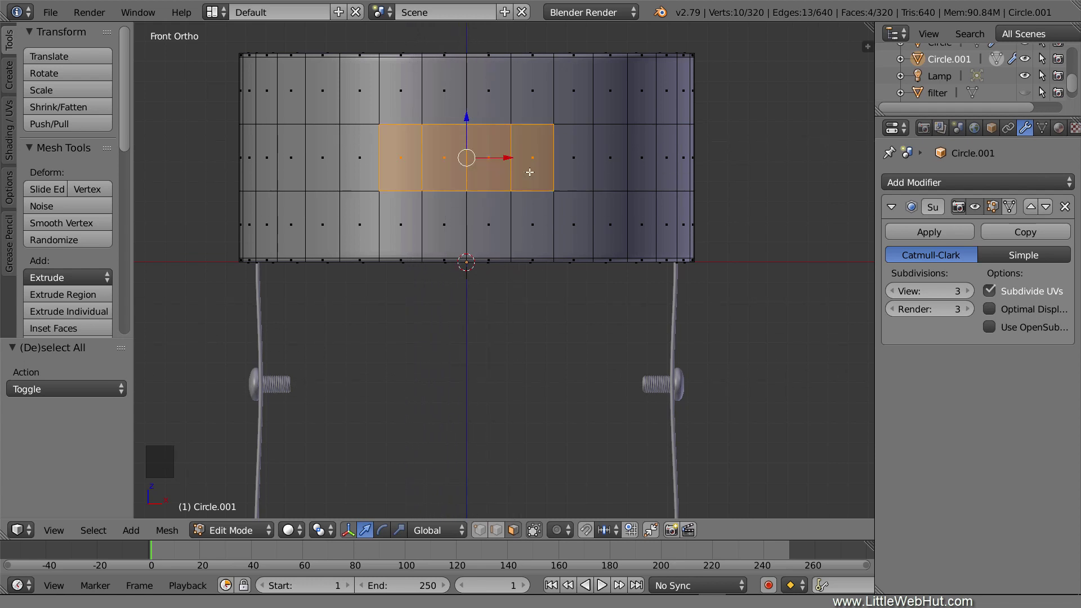
{"action": "middle_click_drag", "start_coordinate": [409, 205], "coordinate": [469, 226]}
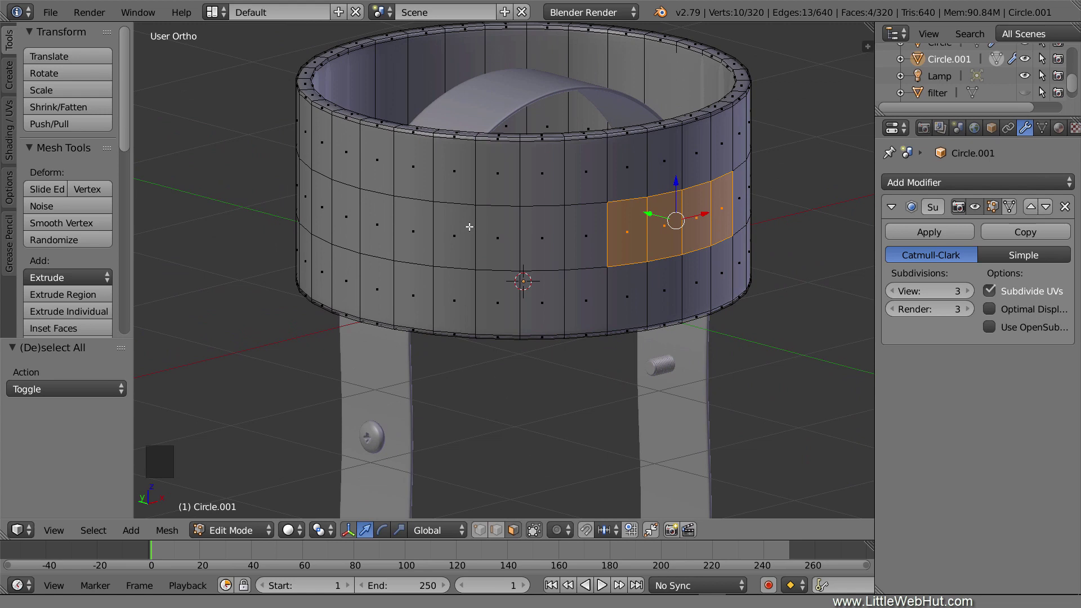
{"action": "type", "text": "e-.05"}
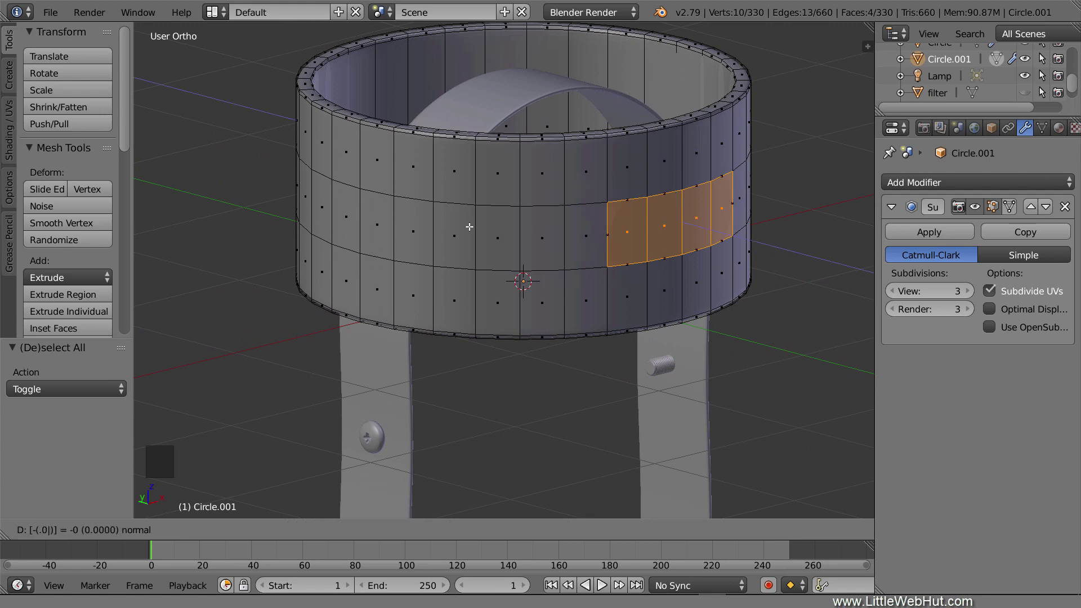
{"action": "key", "text": "Return"}
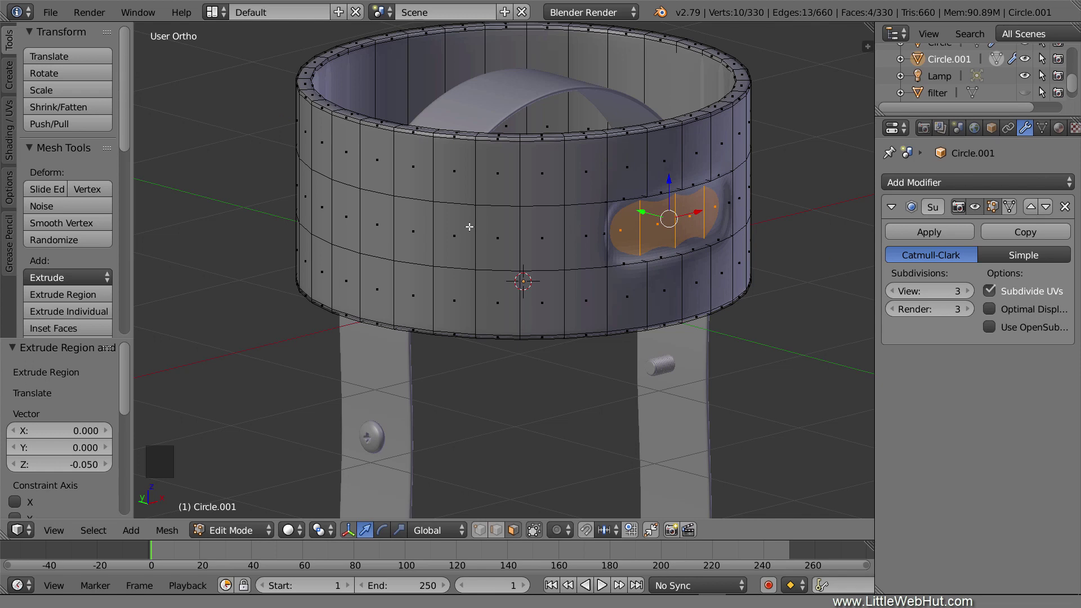
Inset the four recessed panel faces on the ring's outer wall by 0.01
{"action": "type", "text": "i"}
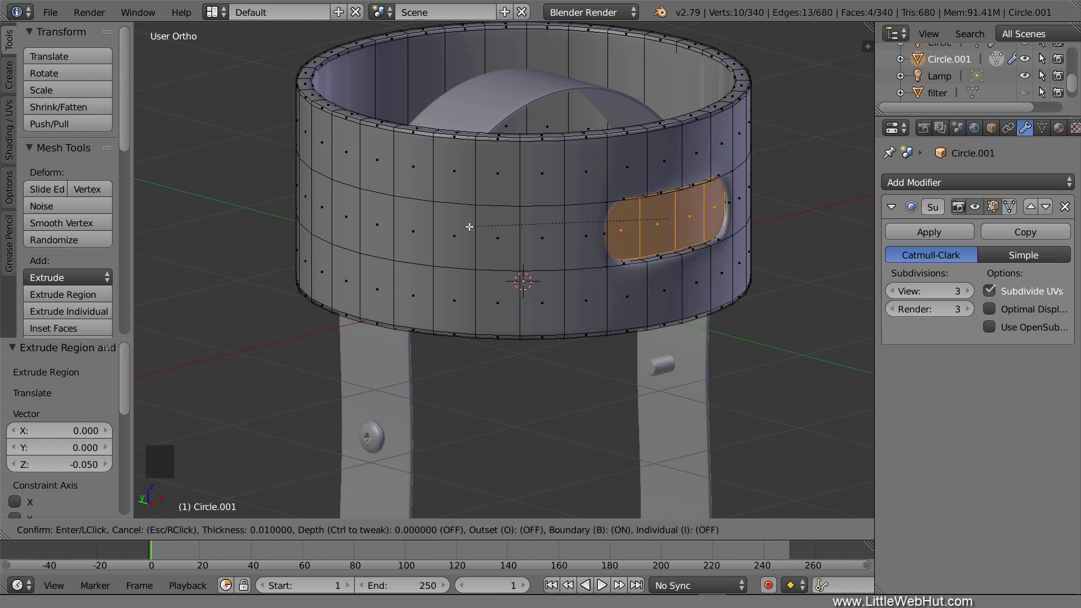
{"action": "type", "text": ".01"}
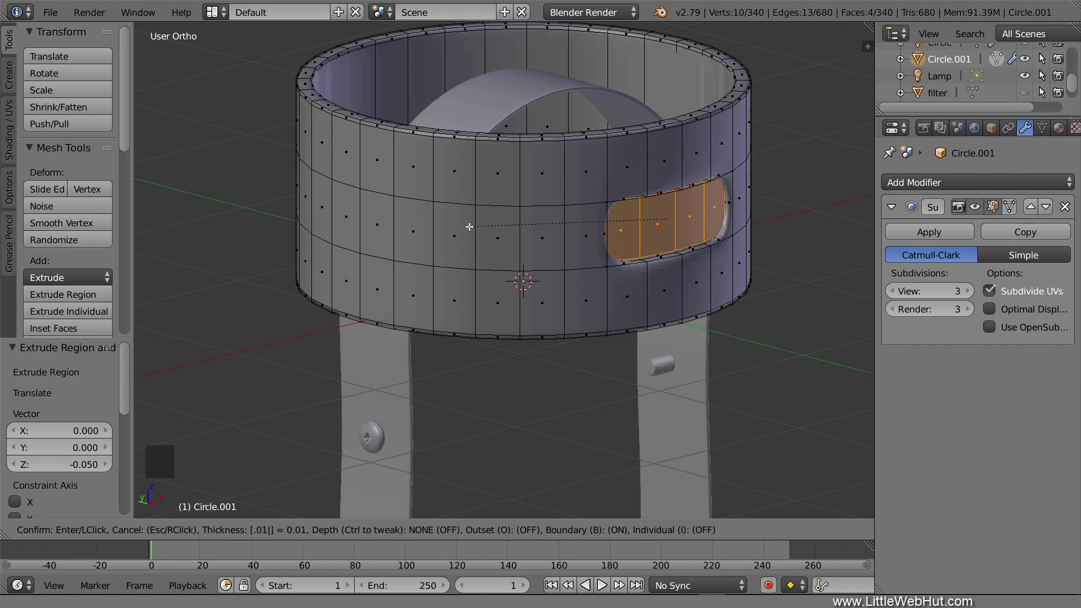
{"action": "key", "text": "Return"}
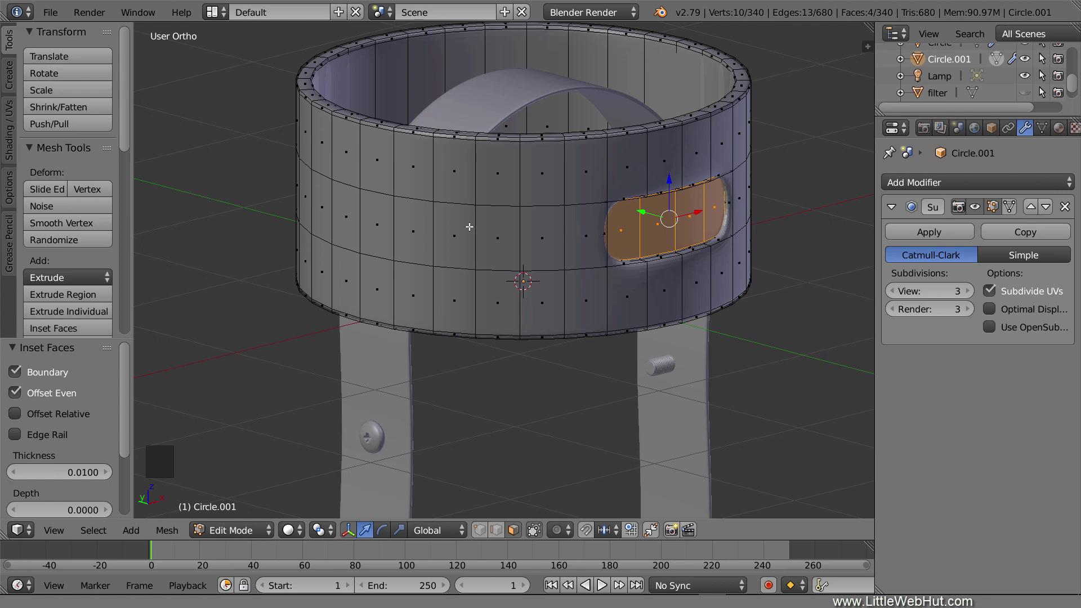
Duplicate the inset panel faces in place and extrude the duplicate outward by 0.1
{"action": "key", "text": "shift+d"}
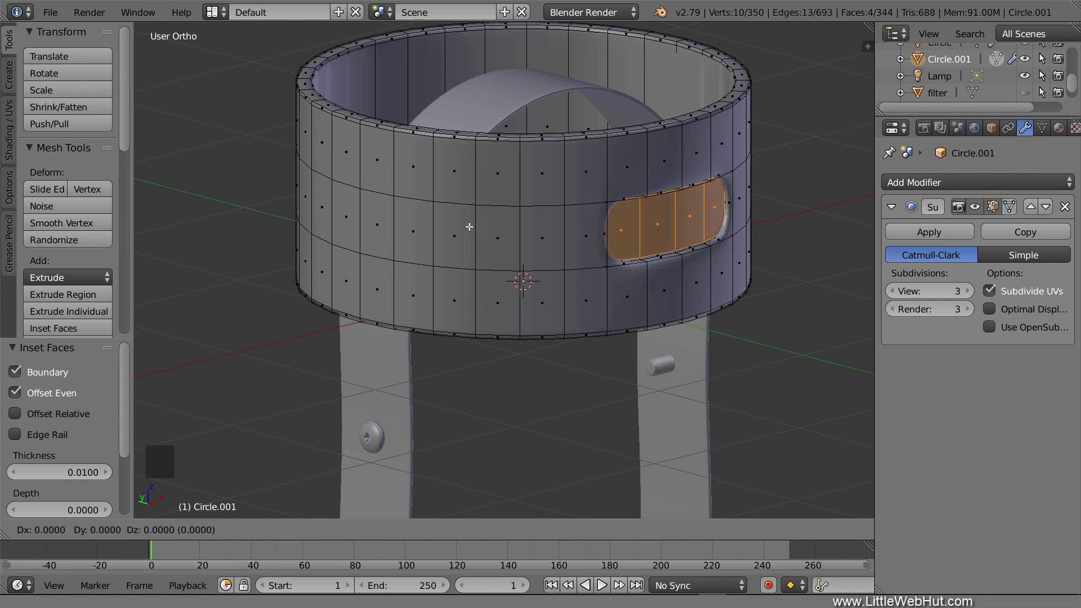
{"action": "right_click", "coordinate": [470, 227]}
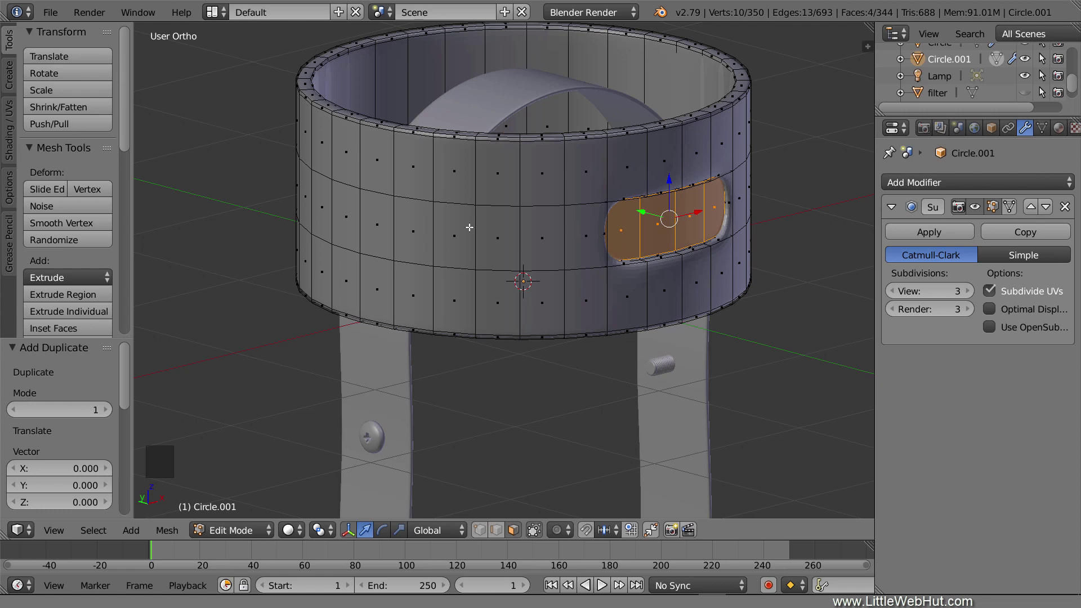
{"action": "type", "text": "e"}
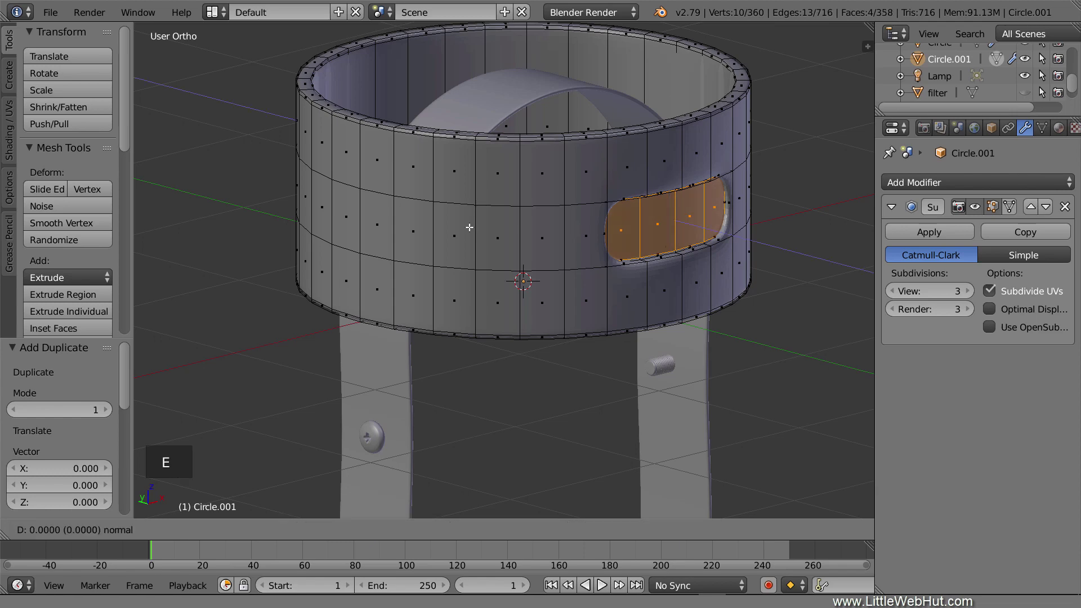
{"action": "type", "text": ".1"}
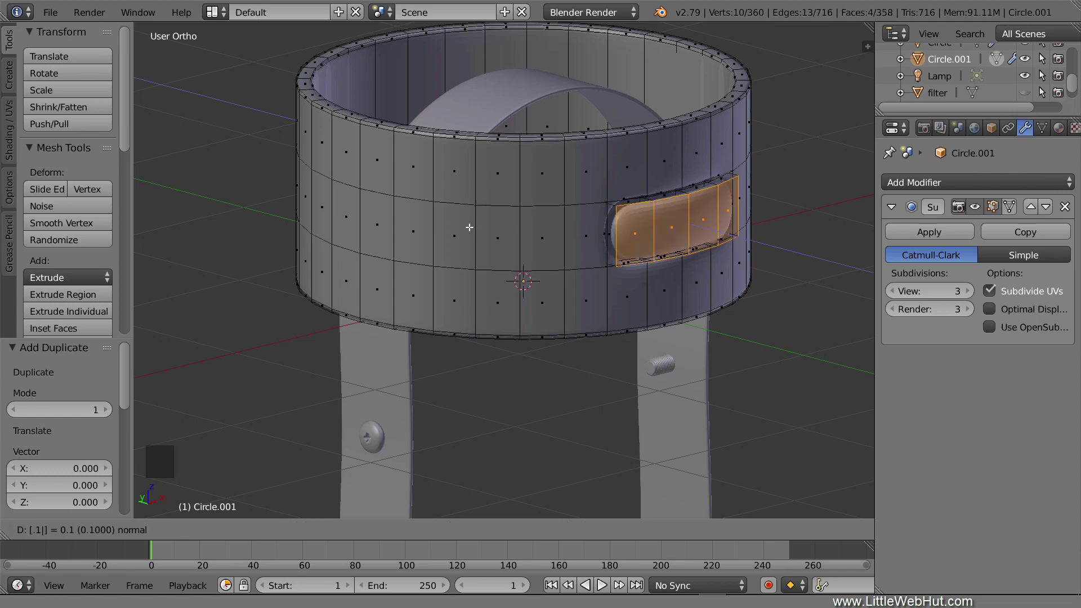
{"action": "key", "text": "Return"}
Add one loop cut around the raised panel's sides, slid to its back edge, and apply smooth shading to the ring in Object Mode
{"action": "scroll", "coordinate": [470, 227], "scroll_direction": "up", "scroll_amount": 5}
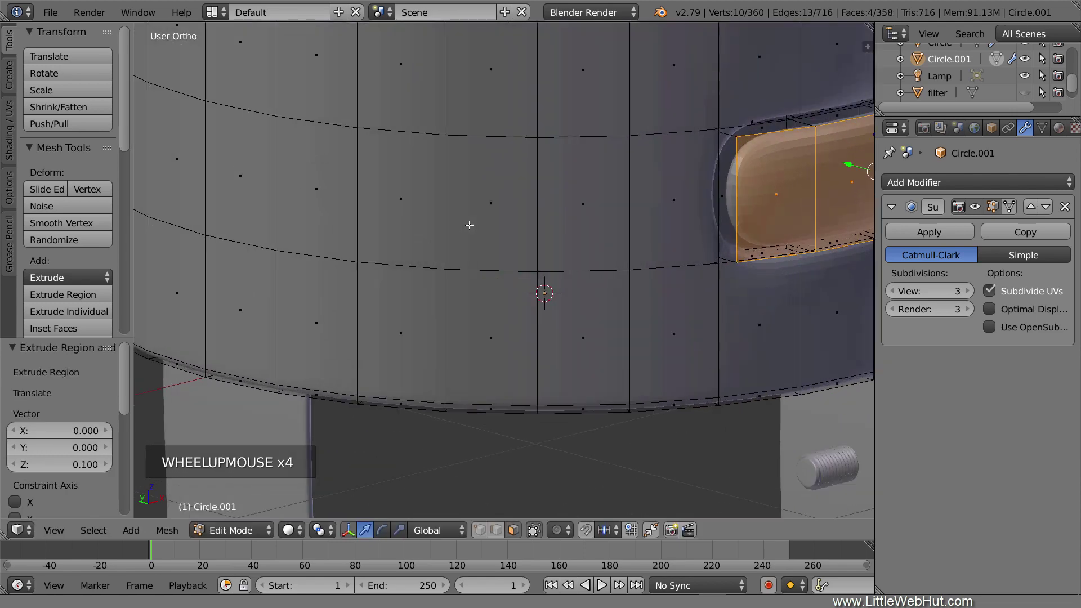
{"action": "middle_click_drag", "start_coordinate": [744, 219], "coordinate": [357, 290], "text": "shift"}
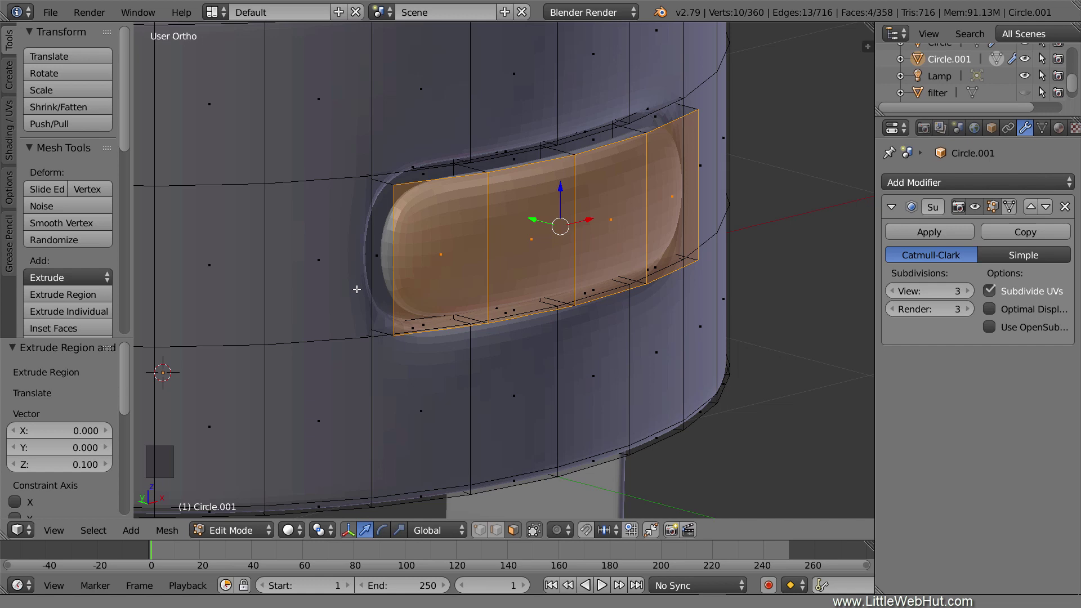
{"action": "key", "text": "ctrl+r"}
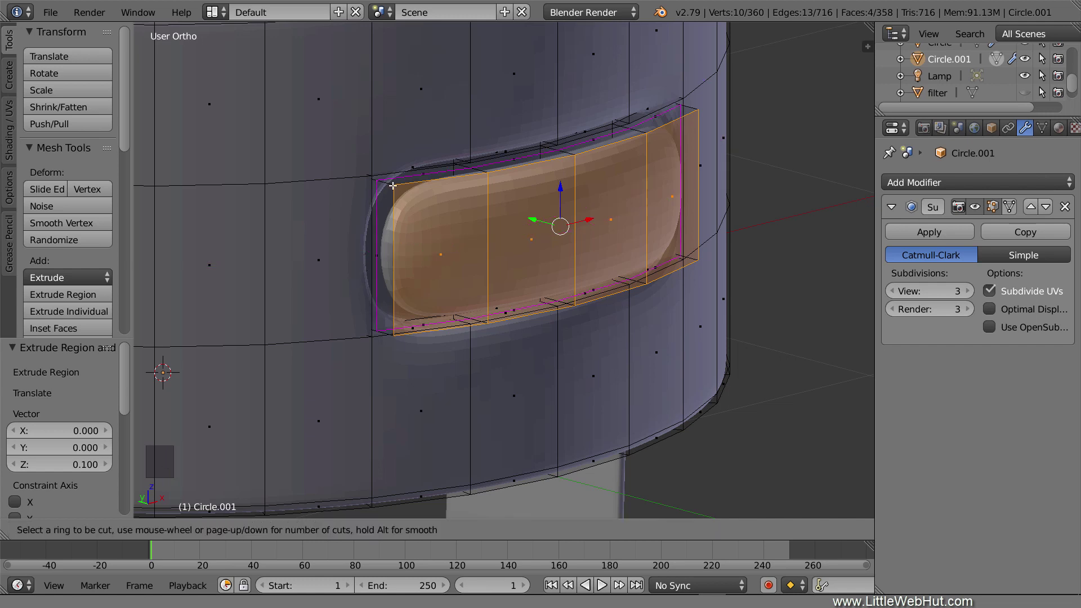
{"action": "left_click", "coordinate": [389, 184]}
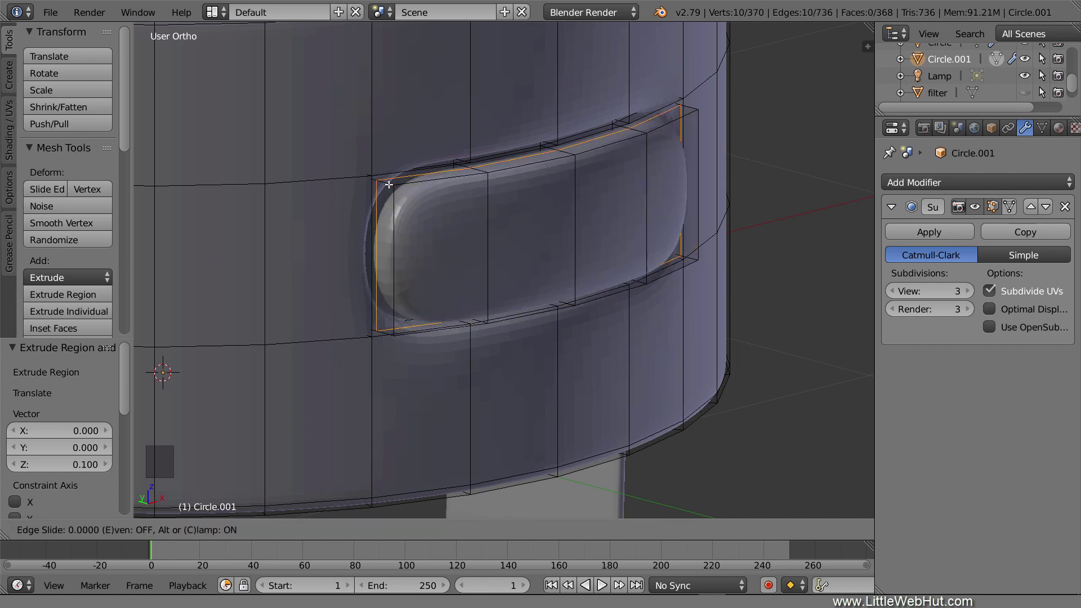
{"action": "left_click", "coordinate": [349, 171]}
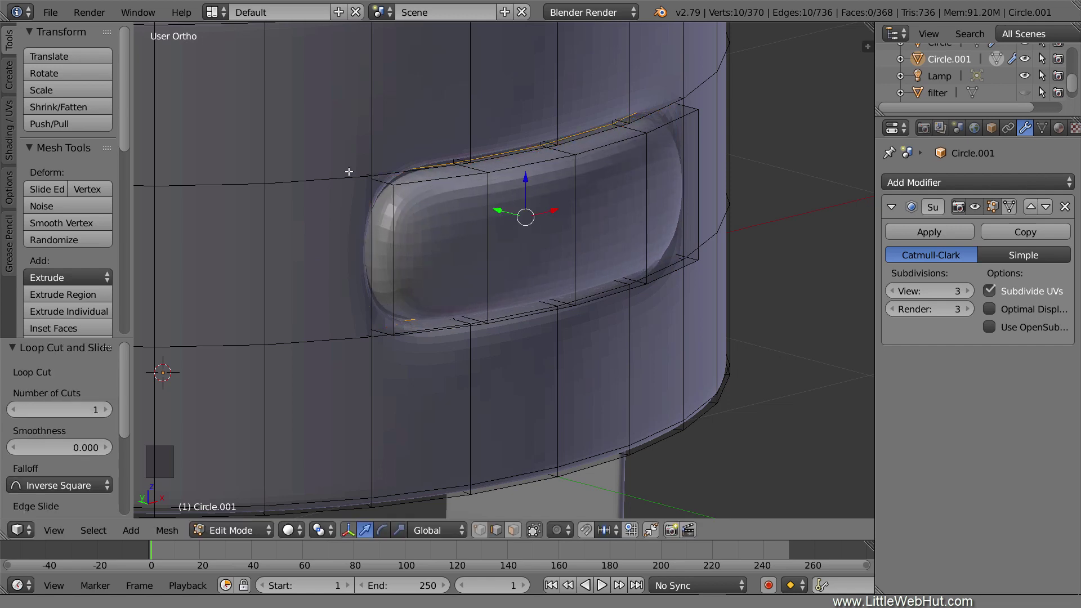
{"action": "key", "text": "Tab"}
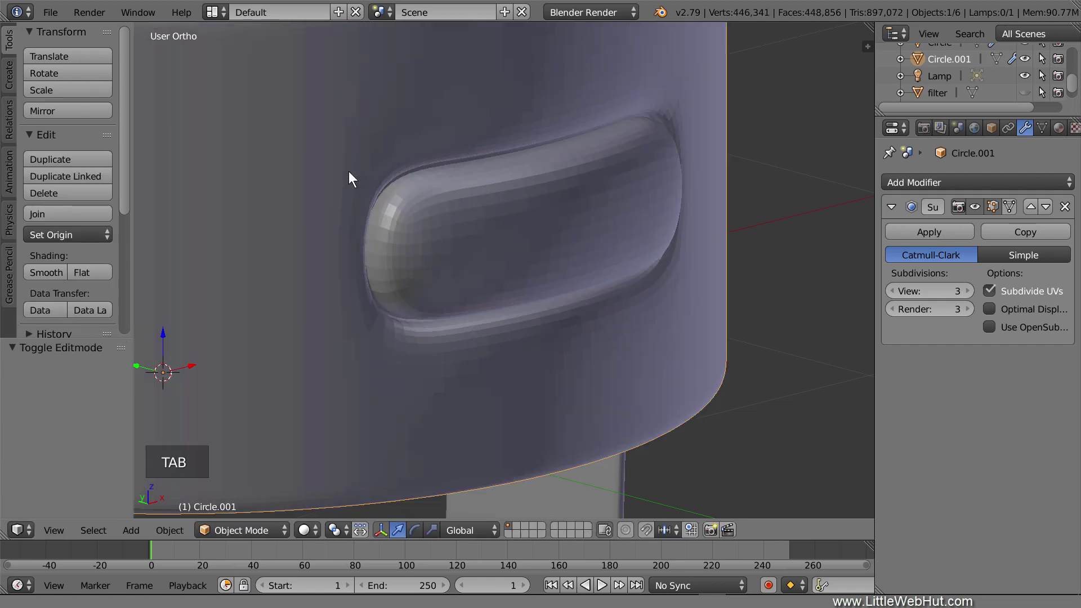
{"action": "left_click", "coordinate": [60, 273]}
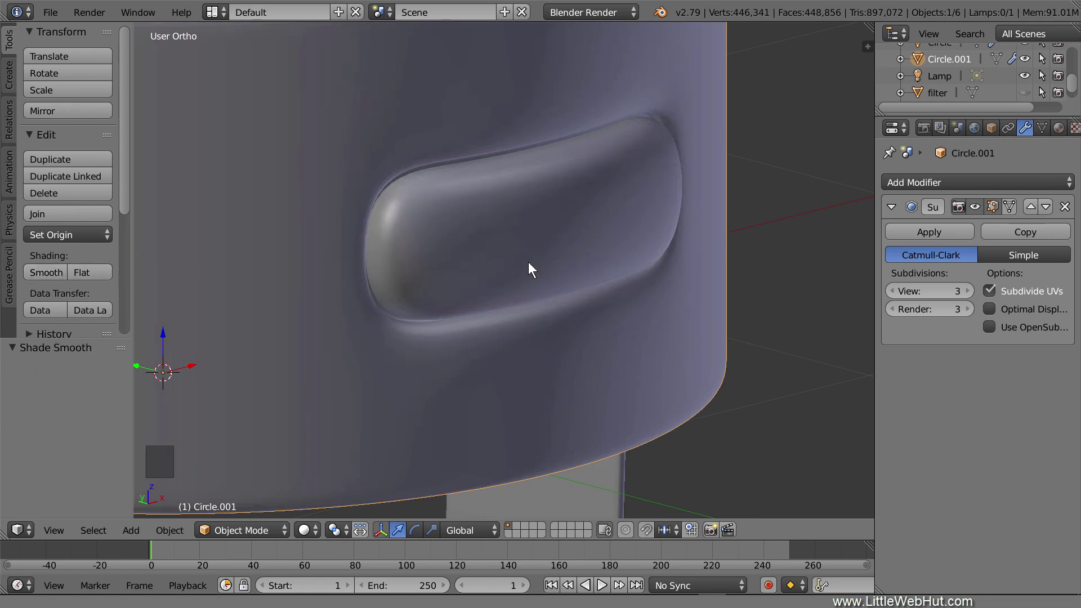
Unhide the filter and screen objects, and move the ring about 3.8 units down along Z to the screen's lower end
{"action": "scroll", "coordinate": [528, 262], "scroll_direction": "down", "scroll_amount": 9}
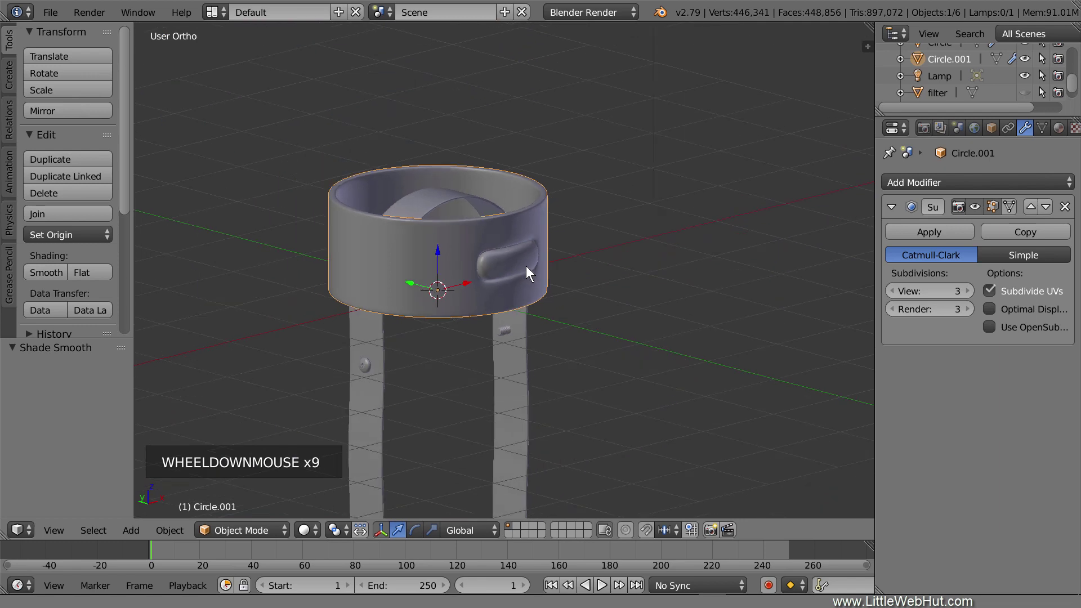
{"action": "scroll", "coordinate": [527, 266], "scroll_direction": "down", "scroll_amount": 2}
{"action": "scroll", "coordinate": [525, 267], "scroll_direction": "up", "scroll_amount": 1}
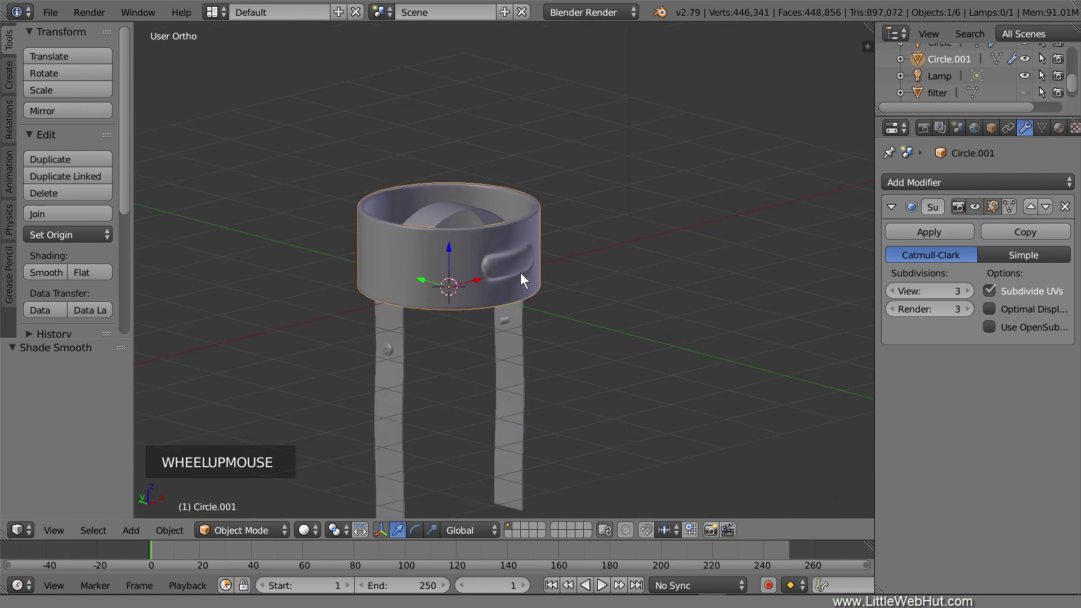
{"action": "middle_click_drag", "start_coordinate": [470, 342], "coordinate": [545, 203], "text": "shift"}
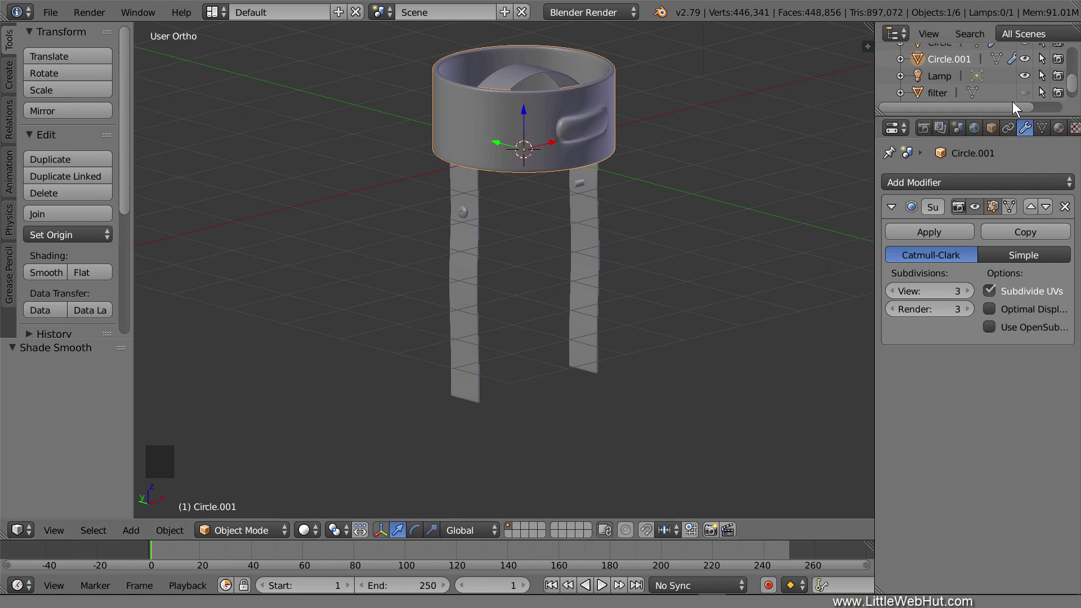
{"action": "left_click_drag", "start_coordinate": [1072, 84], "coordinate": [1074, 97]}
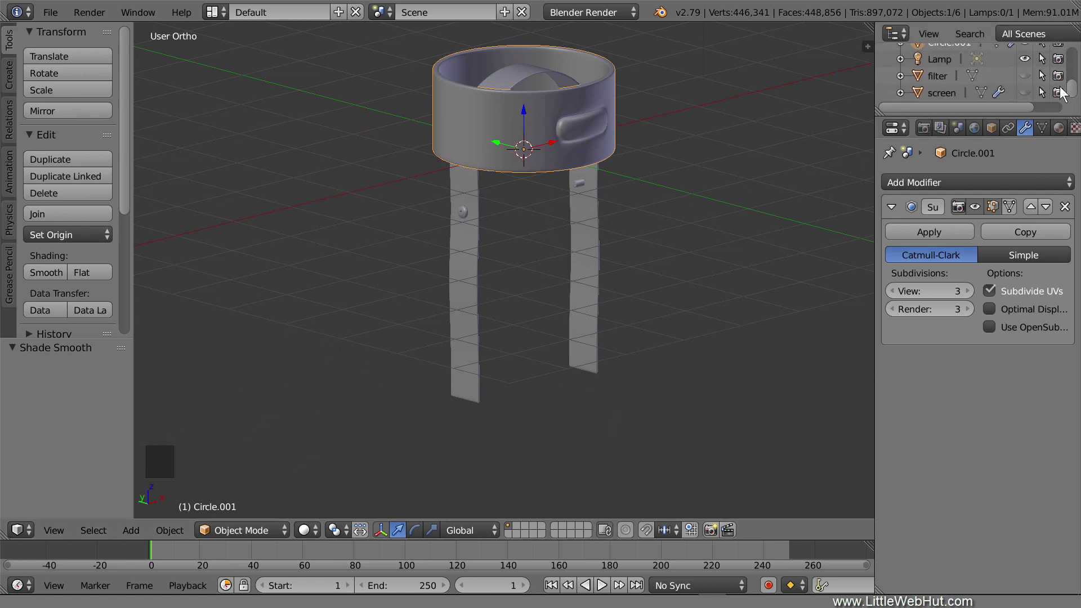
{"action": "left_click", "coordinate": [1025, 75]}
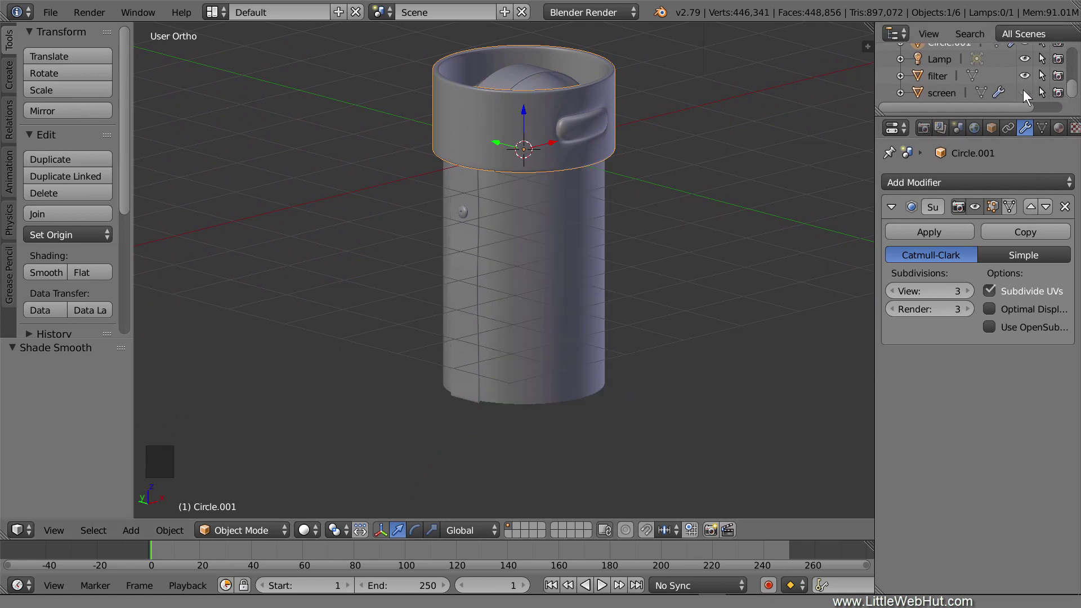
{"action": "left_click", "coordinate": [1024, 92]}
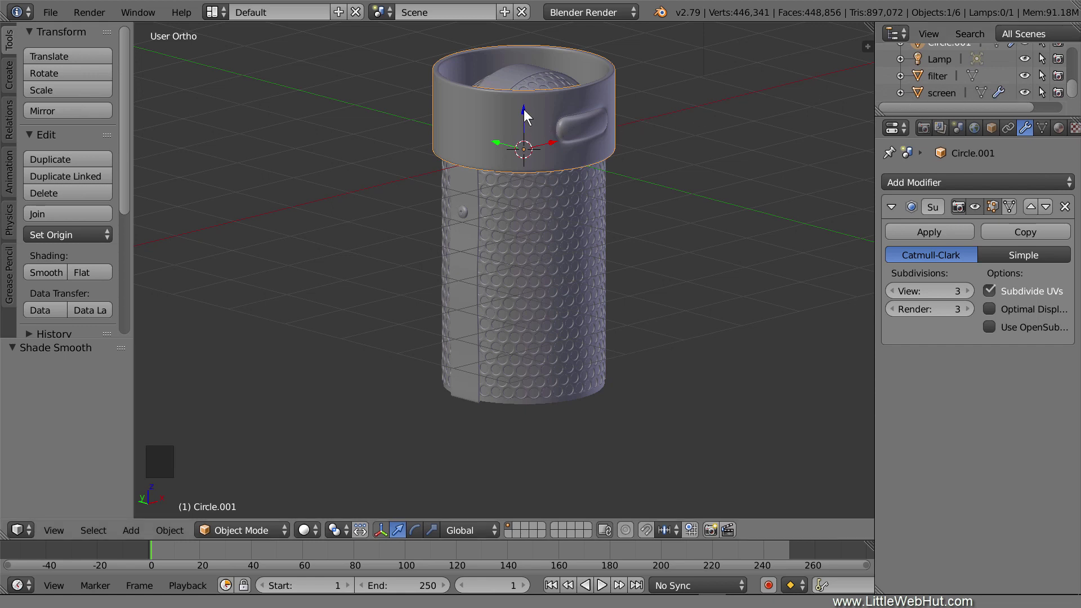
{"action": "left_click_drag", "start_coordinate": [524, 115], "coordinate": [490, 407]}
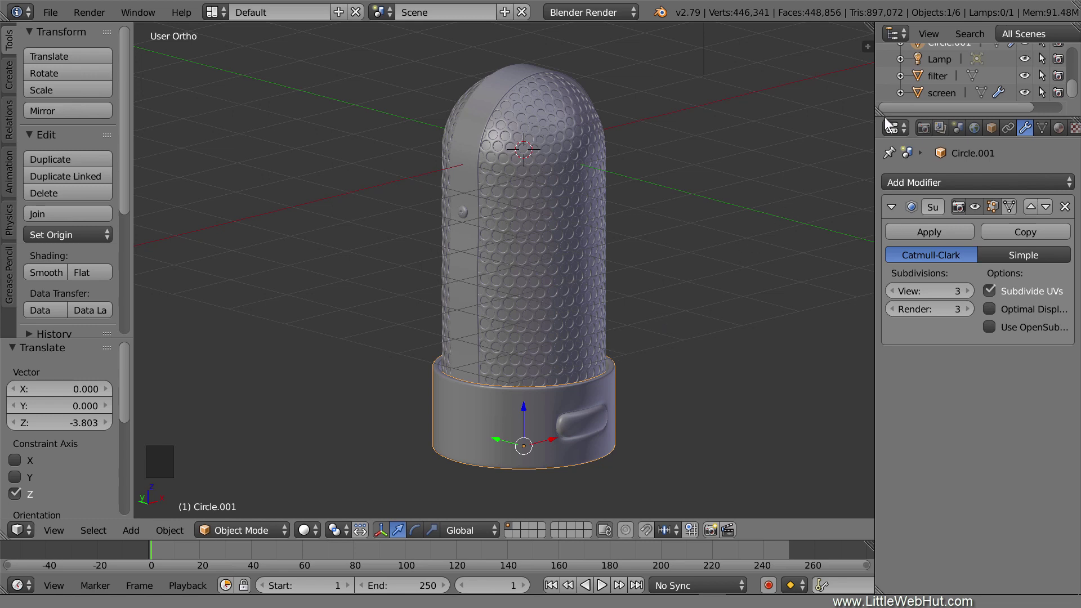
Duplicate the filter object and move the copy about 6.37 units down along Z, below the ring
{"action": "left_click", "coordinate": [941, 76]}
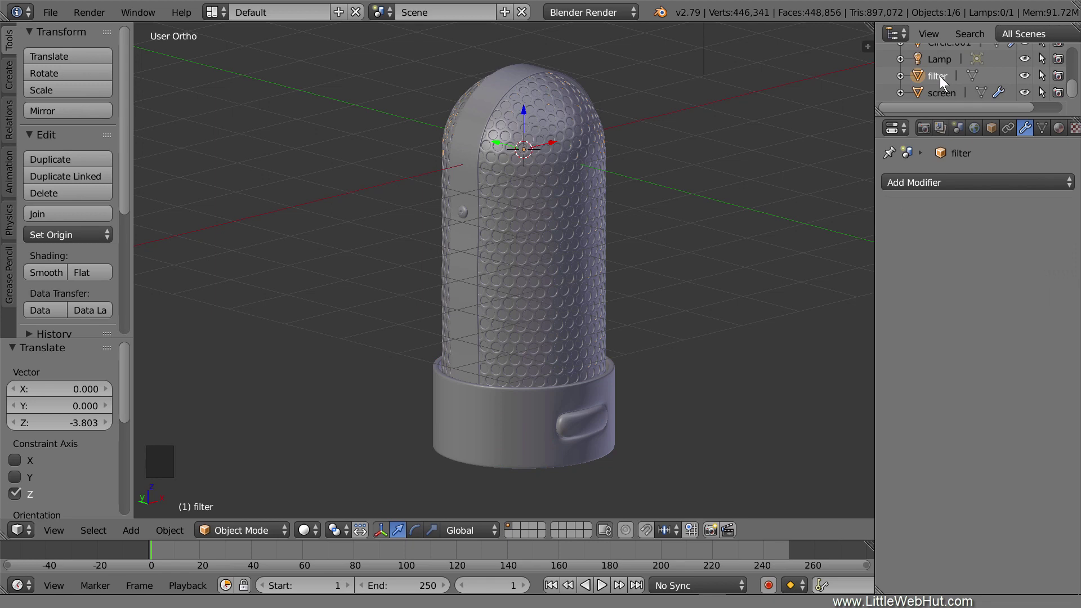
{"action": "scroll", "coordinate": [707, 211], "scroll_direction": "down", "scroll_amount": 4}
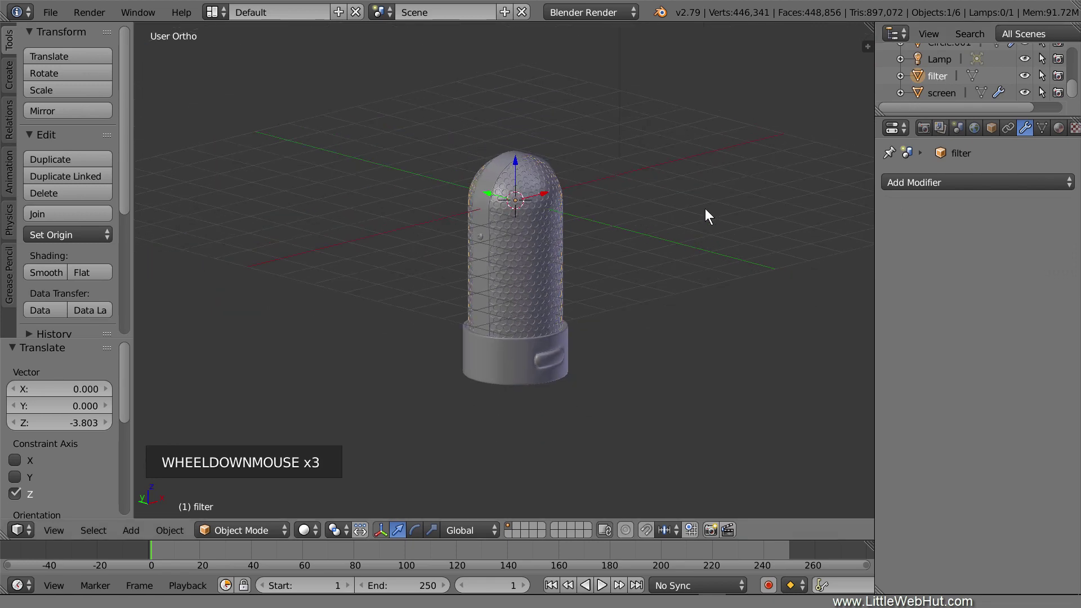
{"action": "middle_click_drag", "start_coordinate": [646, 375], "coordinate": [646, 249], "text": "shift"}
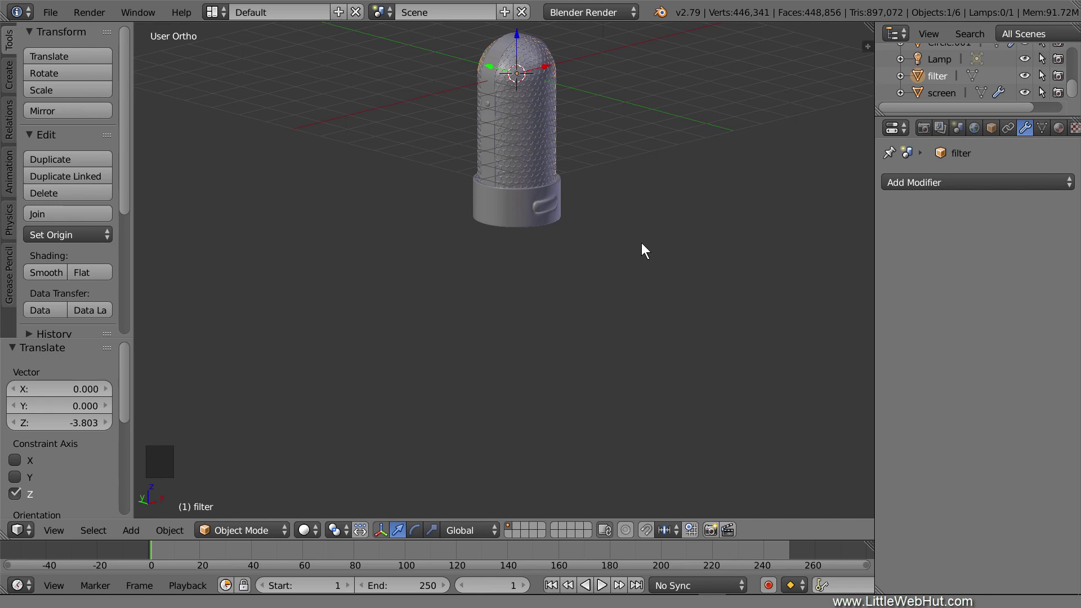
{"action": "key", "text": "shift+d"}
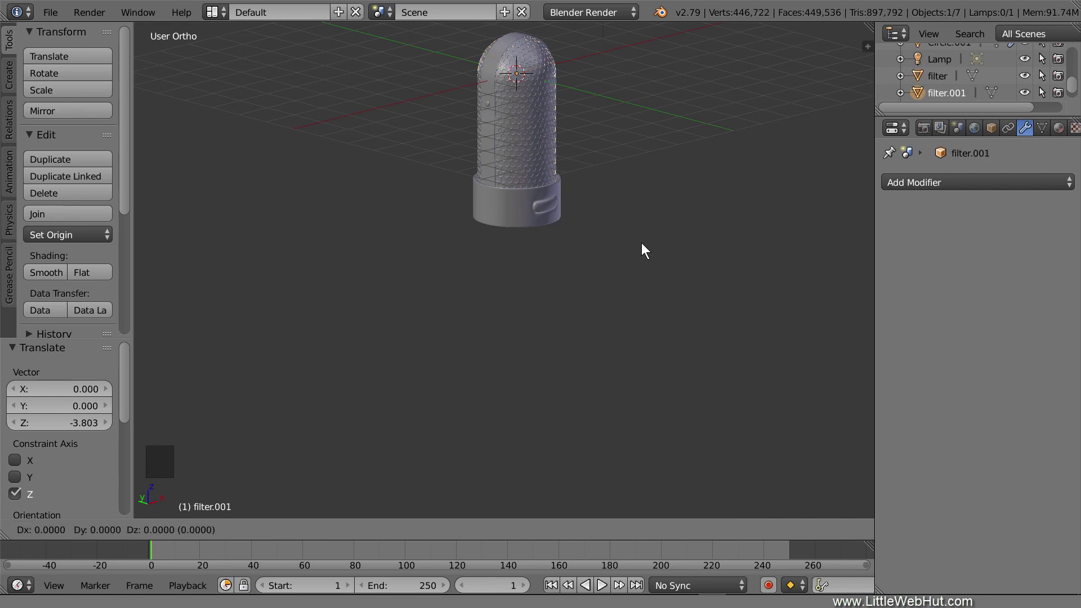
{"action": "key", "text": "z"}
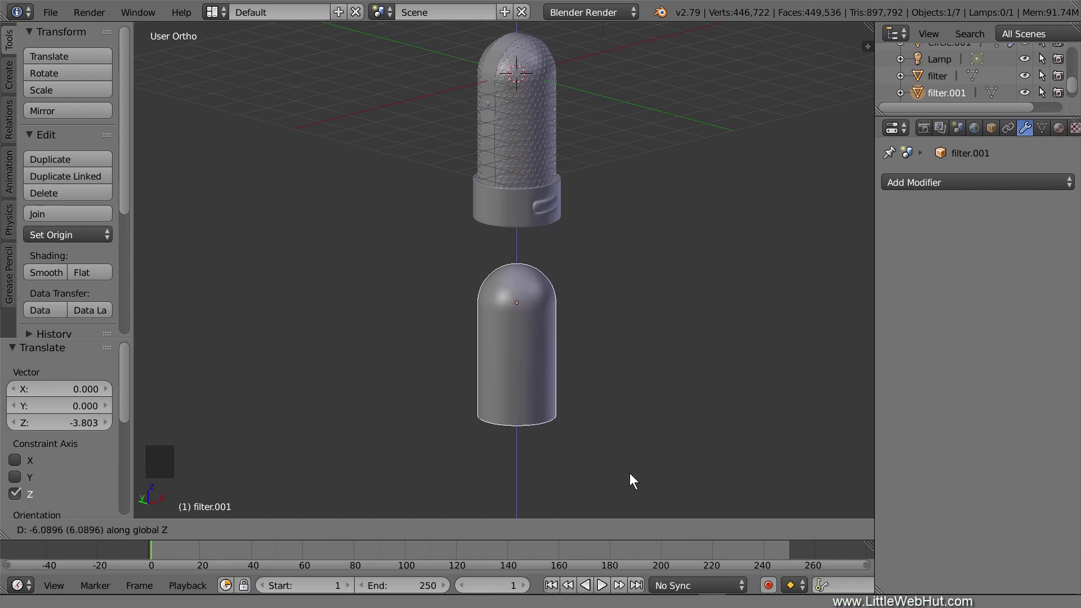
{"action": "left_click", "coordinate": [629, 483]}
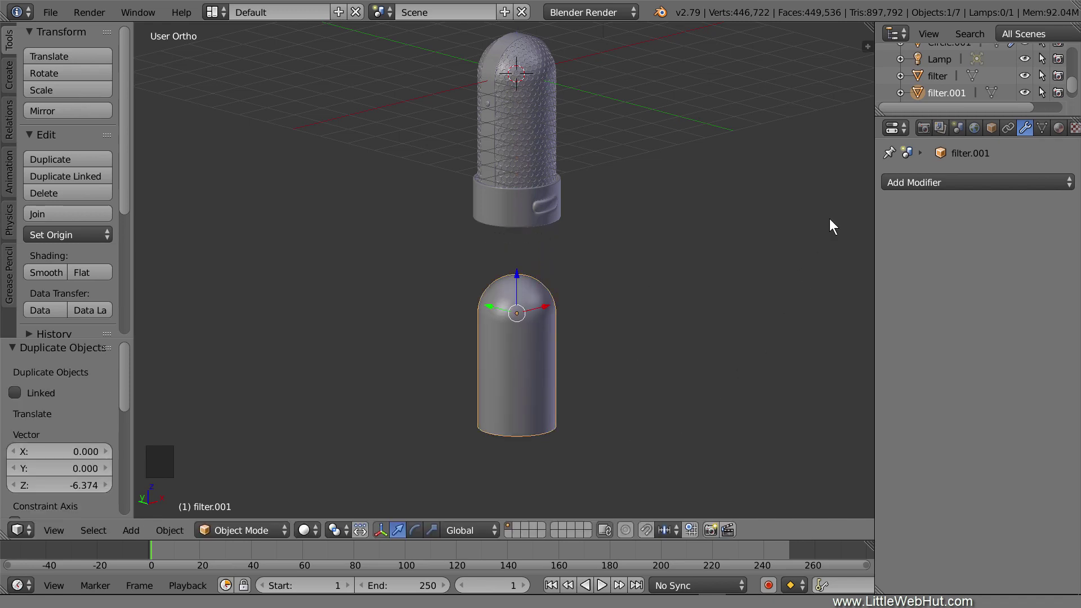
Rename the duplicated filter object as bottom
{"action": "left_click", "coordinate": [939, 93]}
{"action": "double_click", "coordinate": [938, 92]}
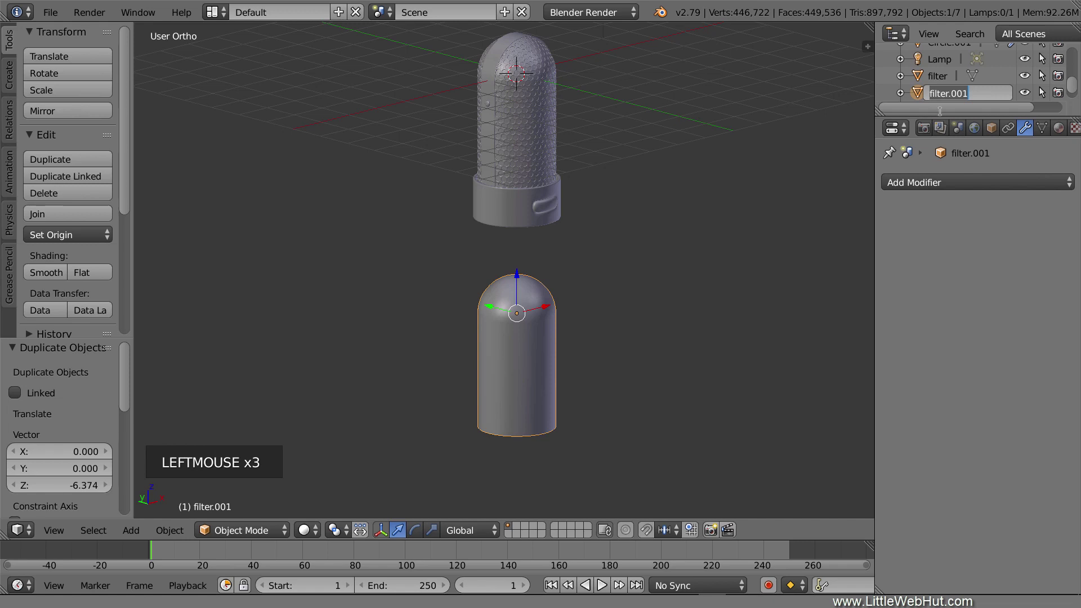
{"action": "type", "text": "bottom"}
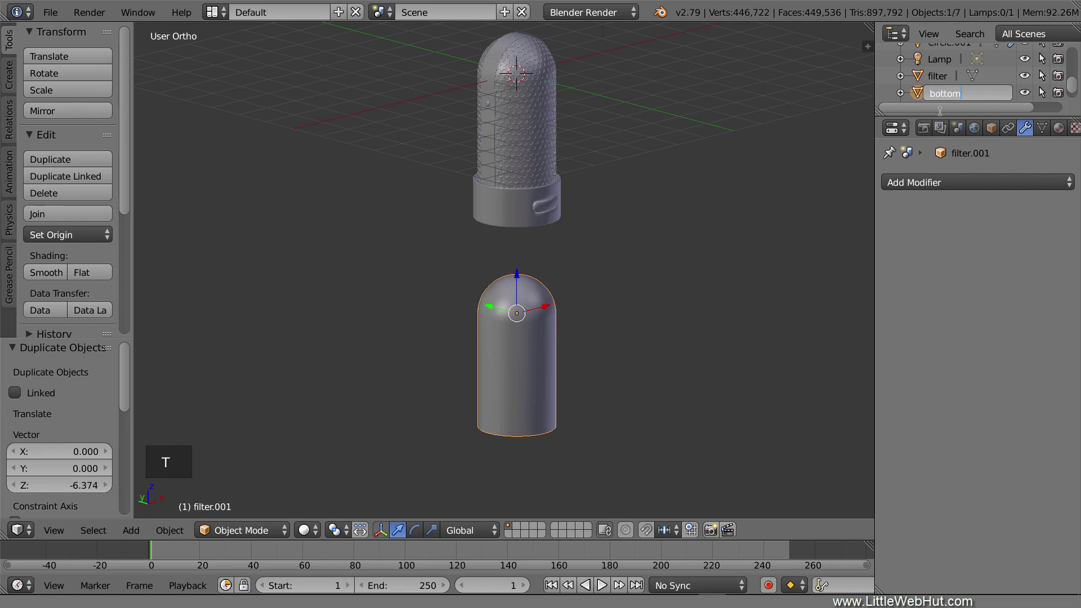
{"action": "key", "text": "Return"}
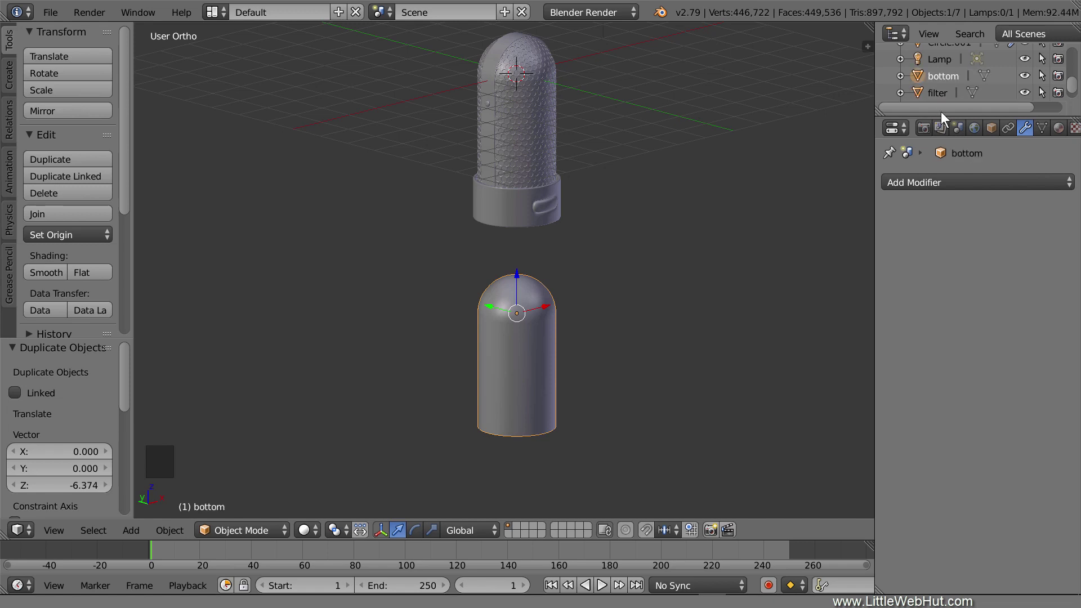
Rotate the bottom object 180° about X and move it down along Z to leave a gap below the ring
{"action": "key", "text": "r"}
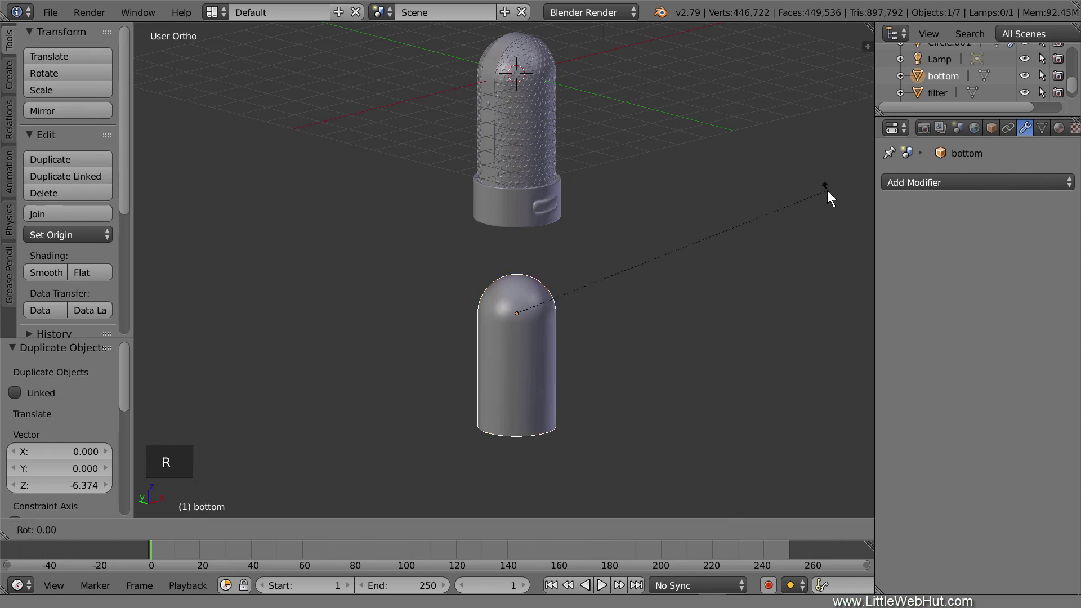
{"action": "type", "text": "x180"}
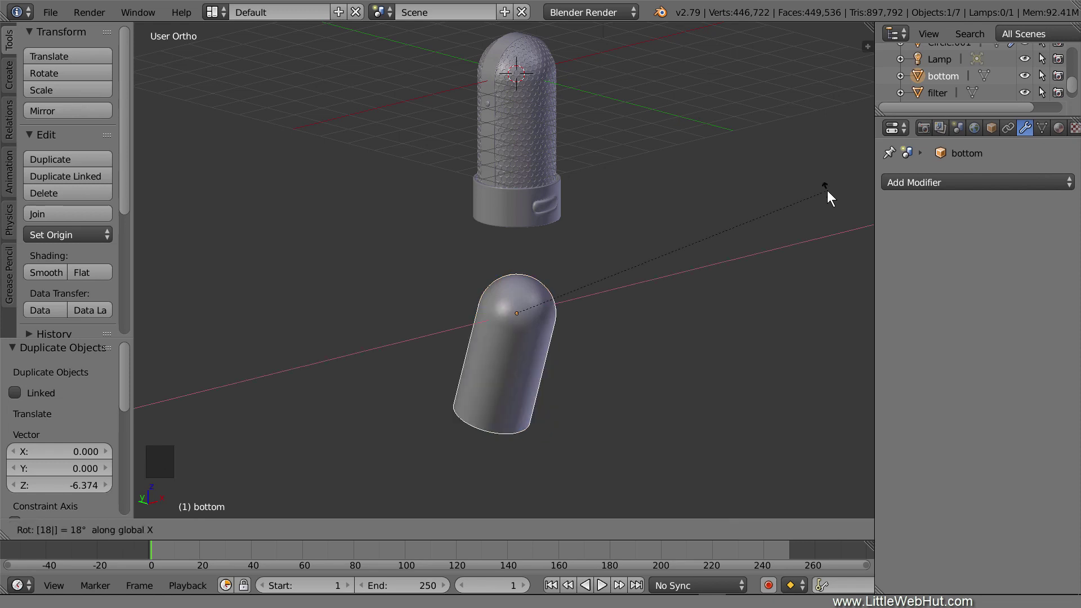
{"action": "key", "text": "Return"}
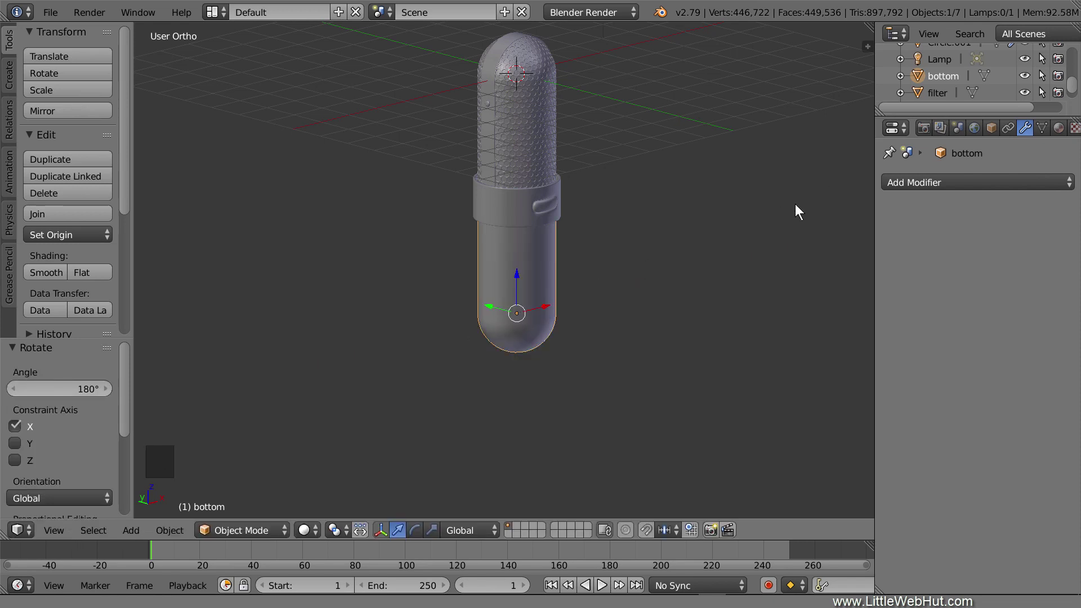
{"action": "left_click_drag", "start_coordinate": [518, 275], "coordinate": [518, 357]}
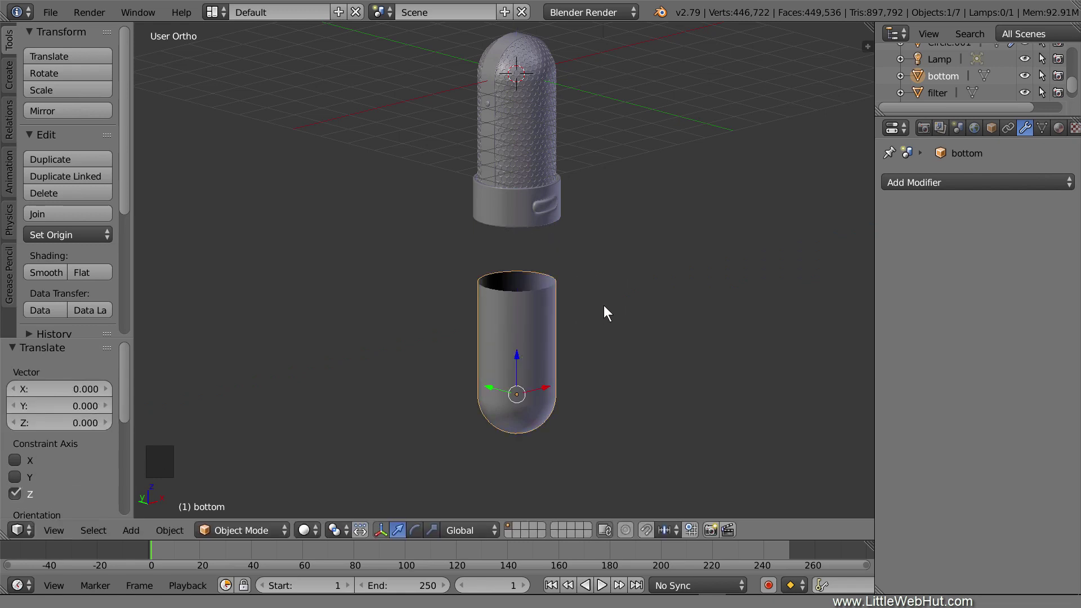
{"action": "scroll", "coordinate": [604, 306], "scroll_direction": "up", "scroll_amount": 5}
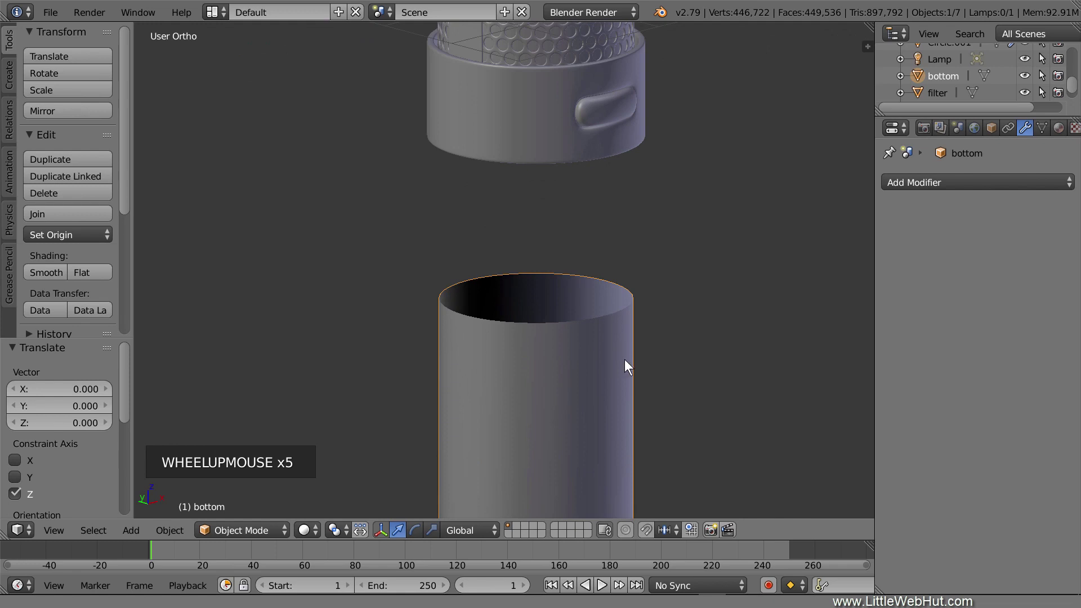
Shorten the bottom object by moving its open rim's edge loop 2.4 units down along Z
{"action": "middle_click_drag", "start_coordinate": [625, 360], "coordinate": [621, 185], "text": "shift"}
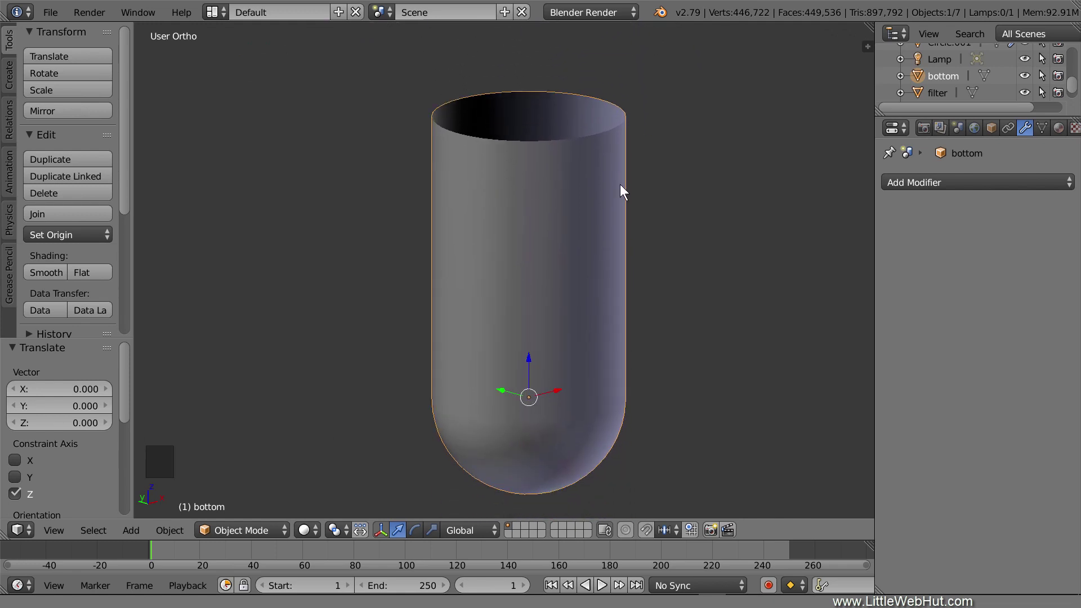
{"action": "key", "text": "Tab"}
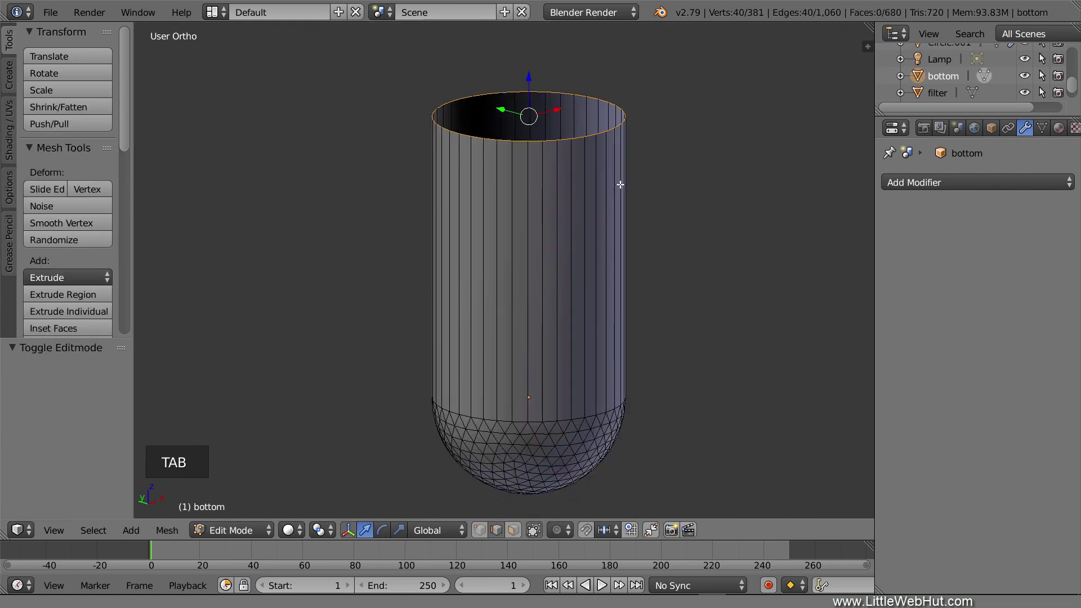
{"action": "left_click", "coordinate": [499, 531]}
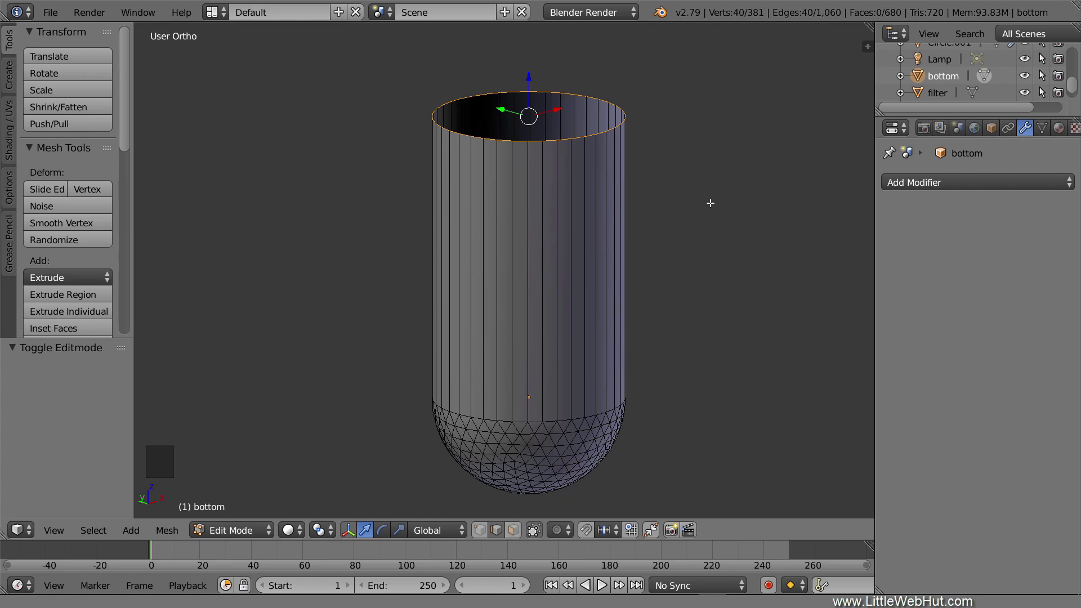
{"action": "key", "text": "a"}
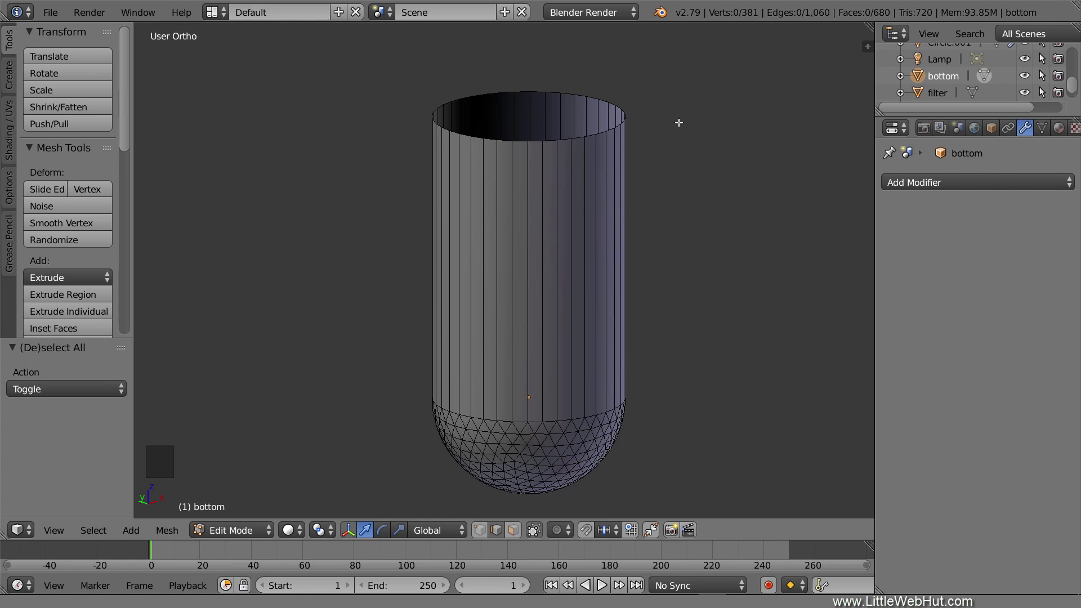
{"action": "right_click", "coordinate": [596, 99], "text": "alt"}
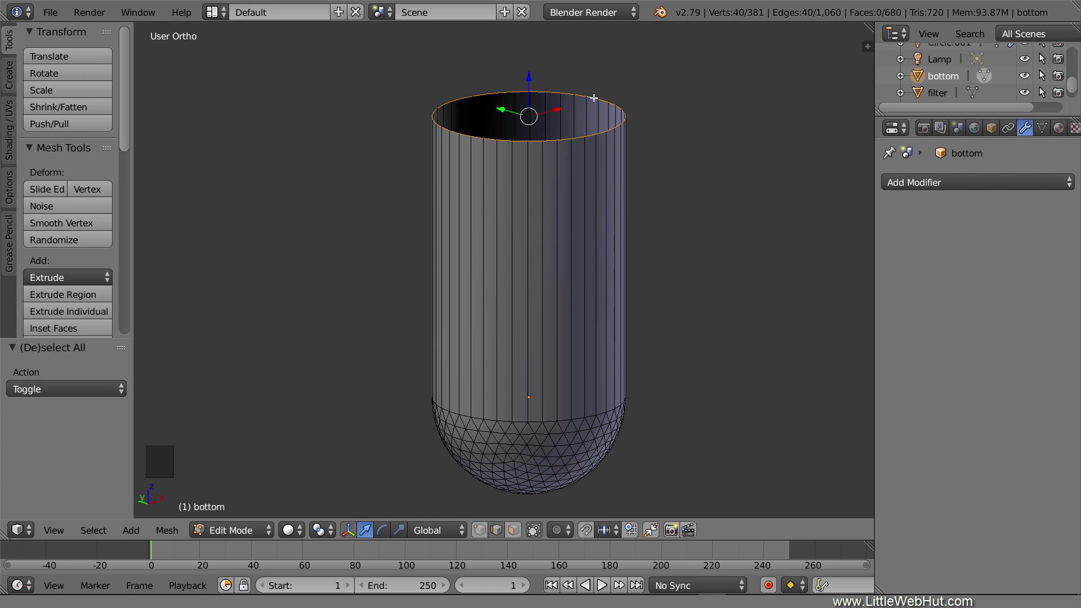
{"action": "key", "text": "g"}
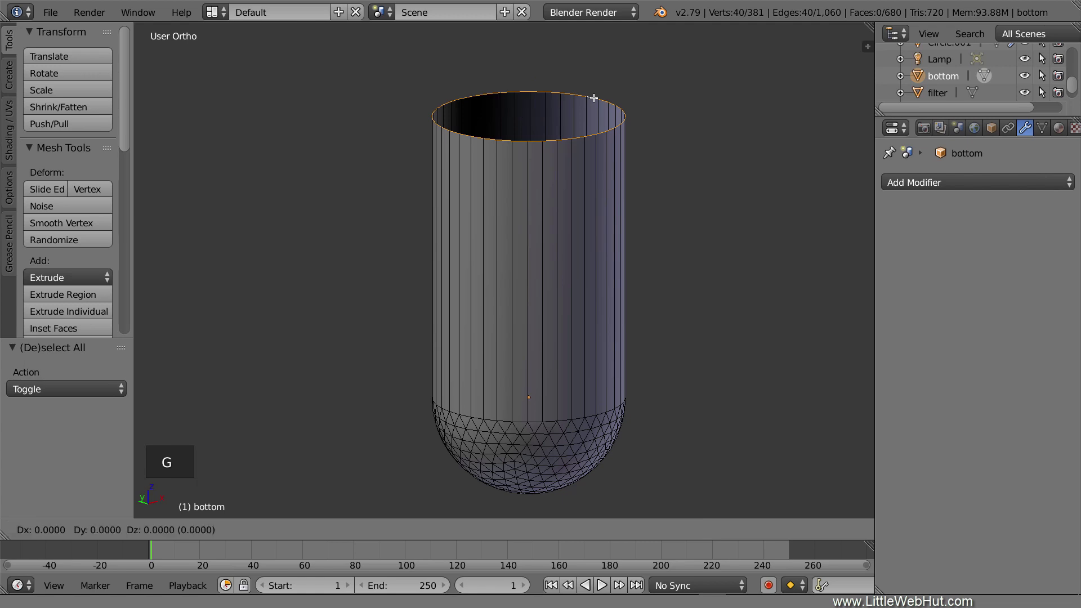
{"action": "type", "text": "z-2.4"}
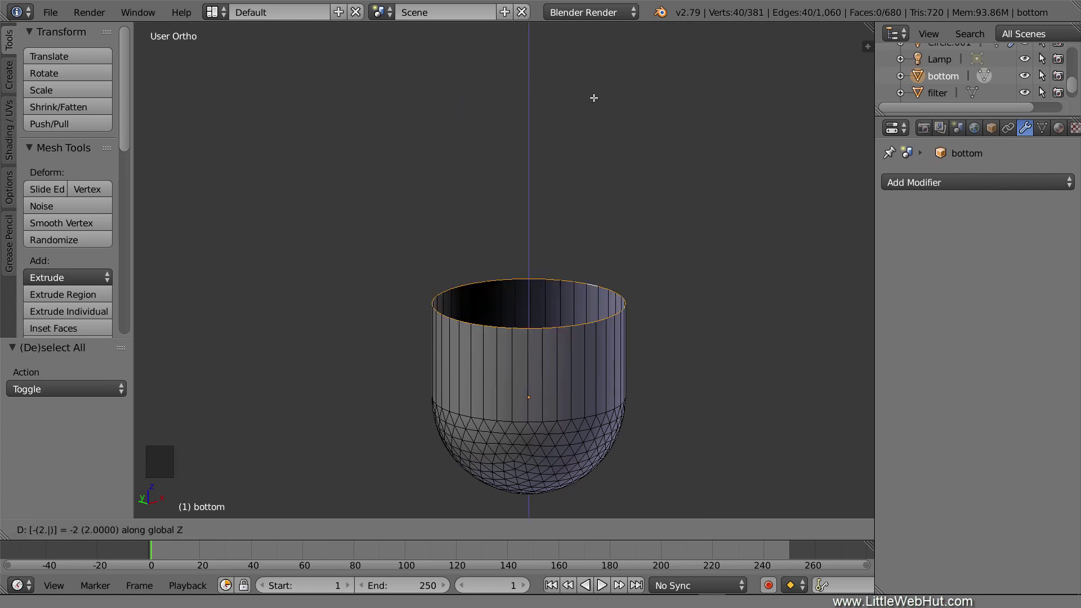
{"action": "key", "text": "Return"}
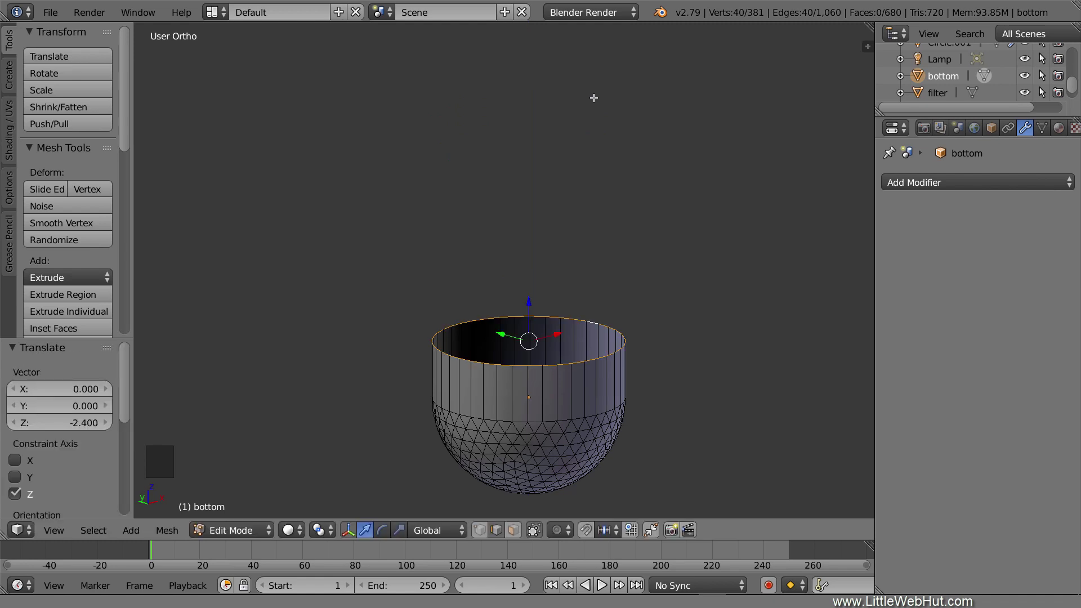
Add a Subdivision Surface modifier to the bottom object with 2 view subdivisions
{"action": "left_click", "coordinate": [953, 182]}
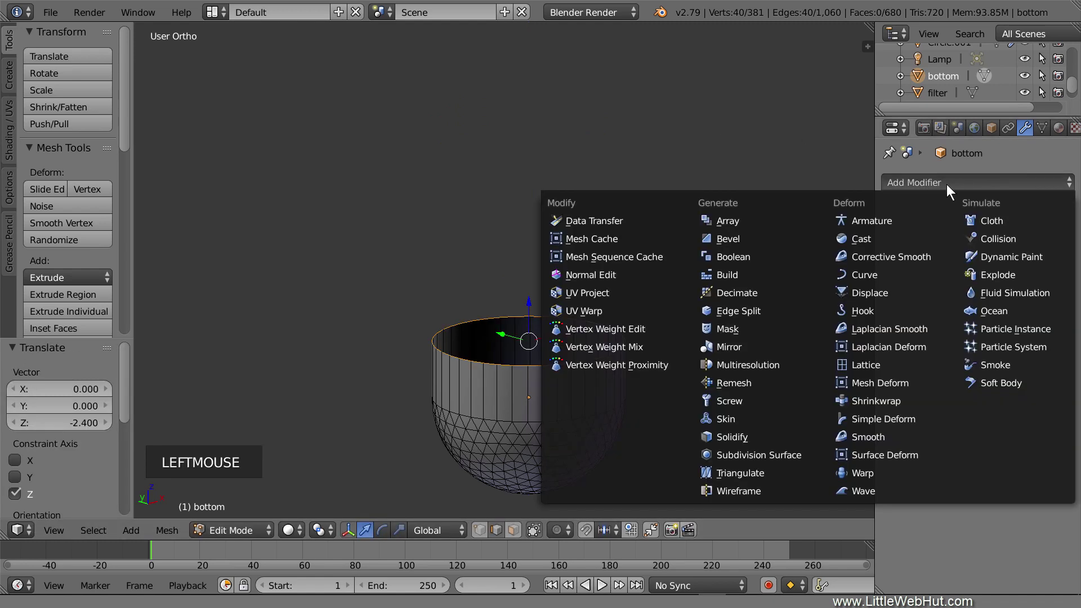
{"action": "left_click", "coordinate": [804, 456]}
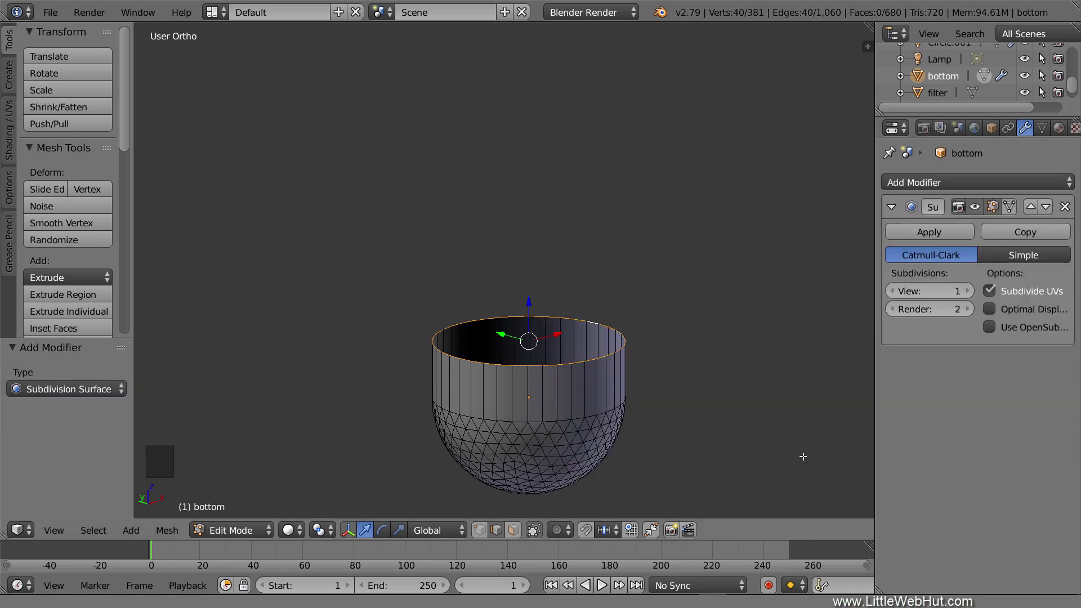
{"action": "left_click", "coordinate": [967, 288]}
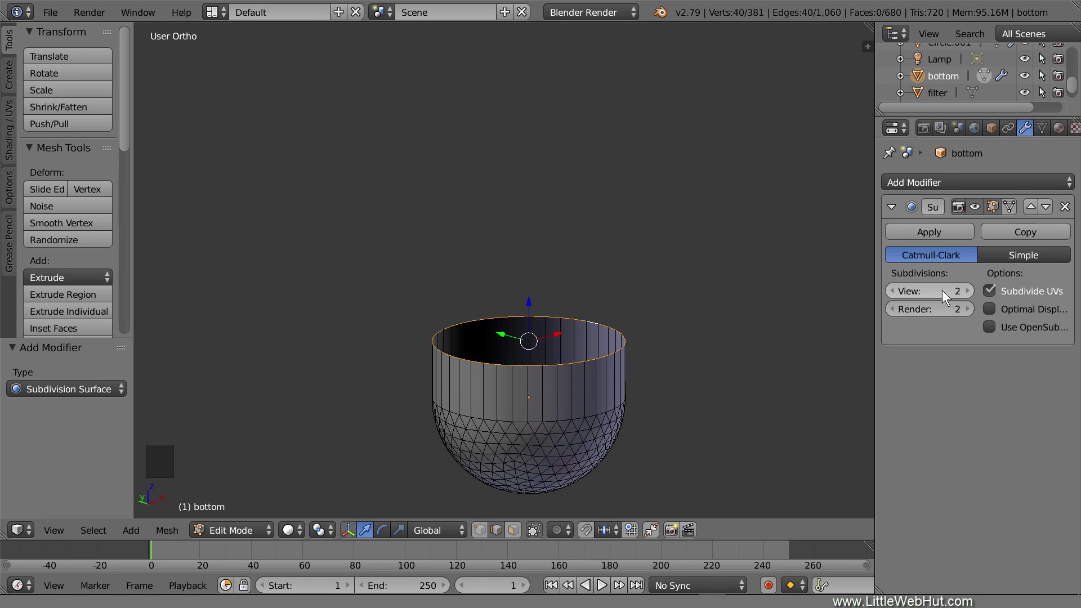
Extrude the bottom object's open rim inward, scaling the new edge loop to 0.9
{"action": "key", "text": "e"}
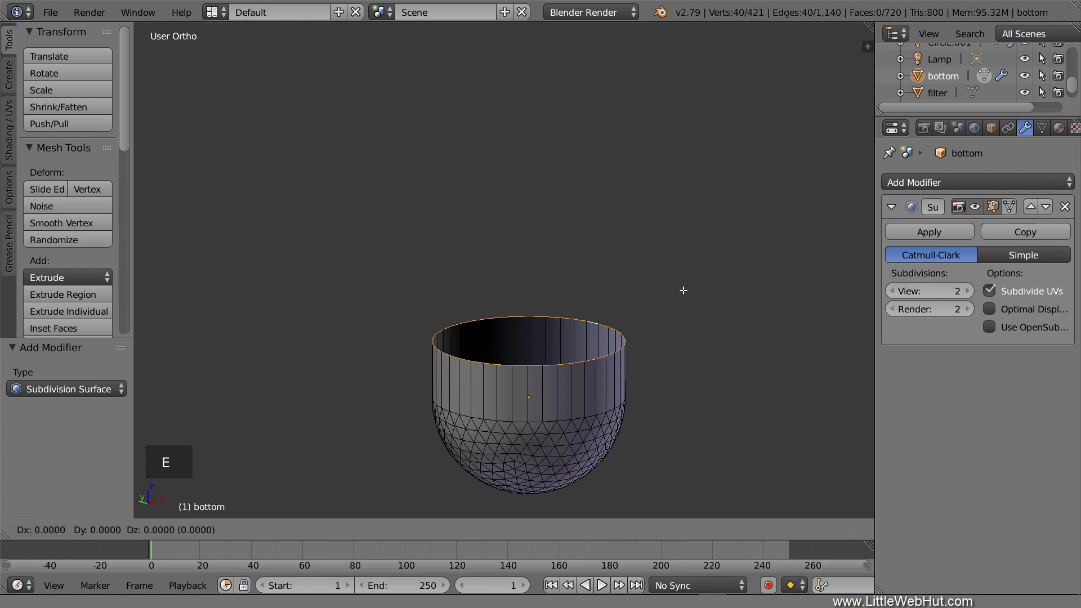
{"action": "type", "text": "s"}
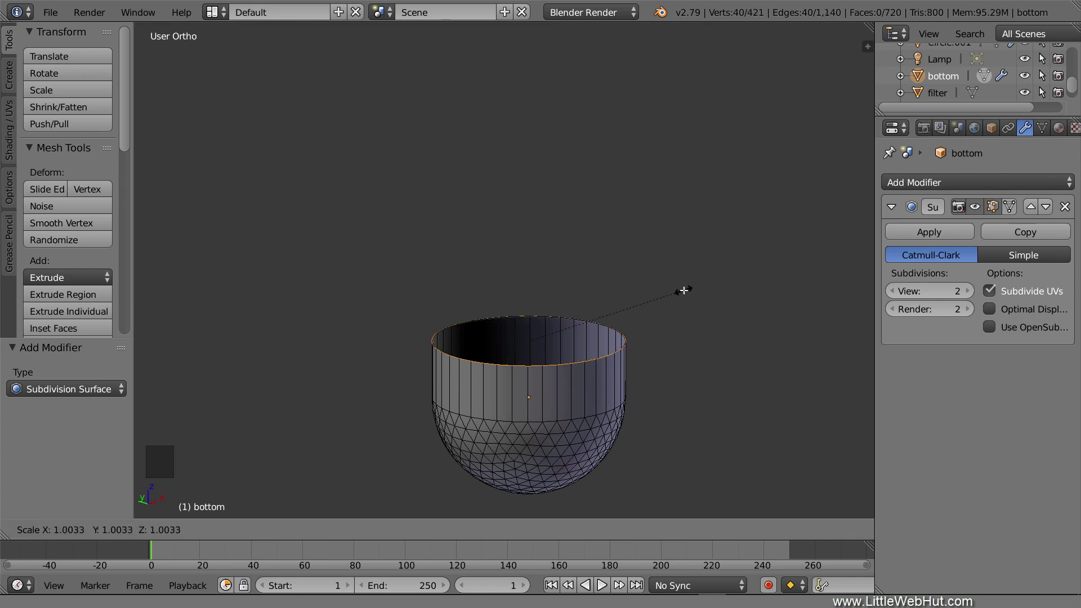
{"action": "type", "text": ".9"}
{"action": "key", "text": "Return"}
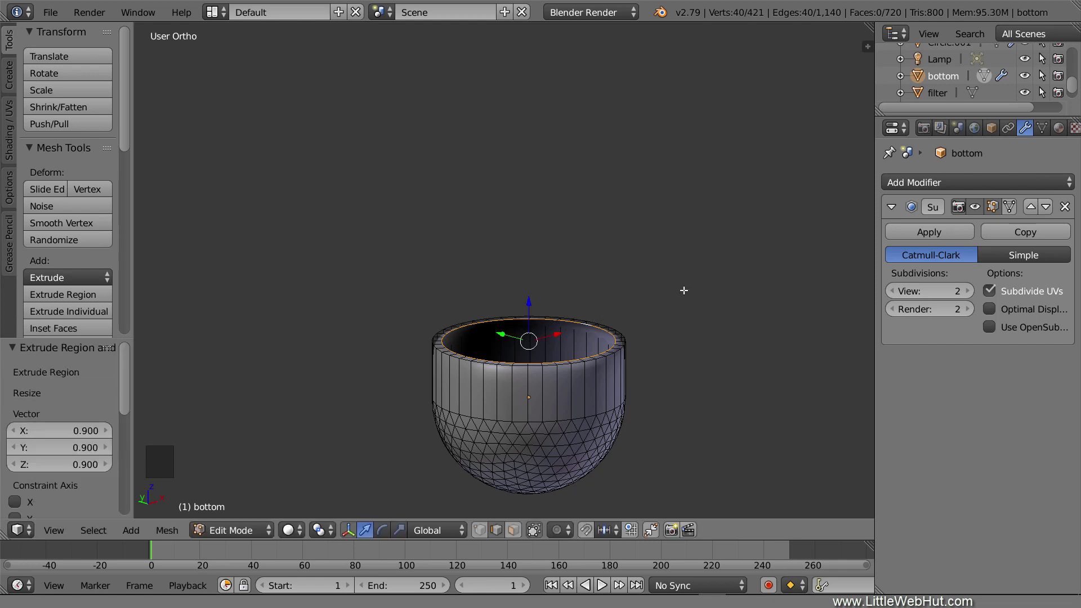
Add one loop cut around the bottom object's outer wall, slid close to the rim, and leave mesh editing
{"action": "key", "text": "ctrl+r"}
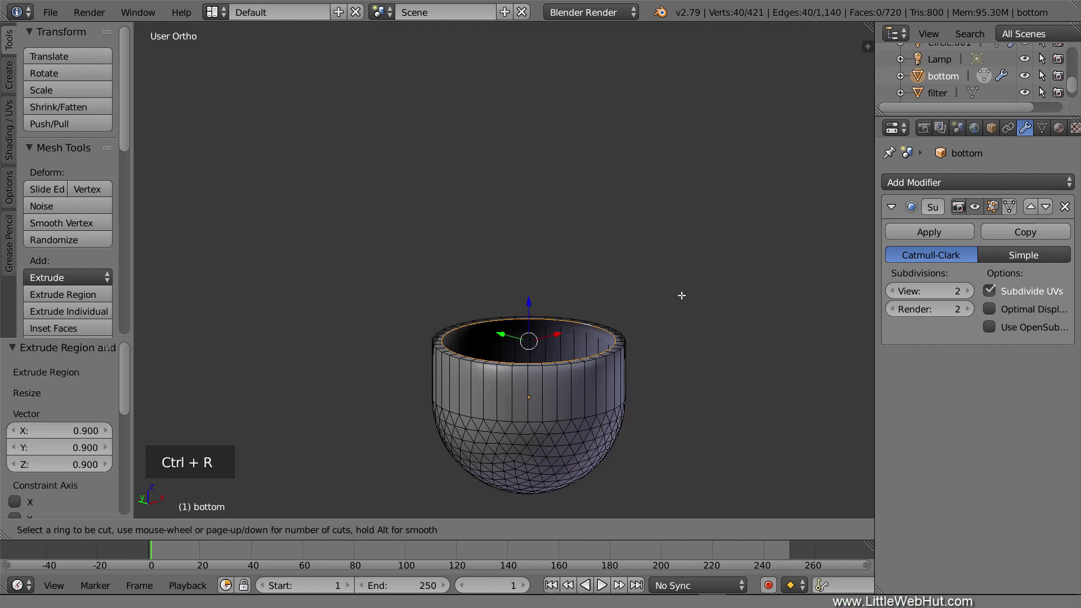
{"action": "left_click", "coordinate": [587, 392]}
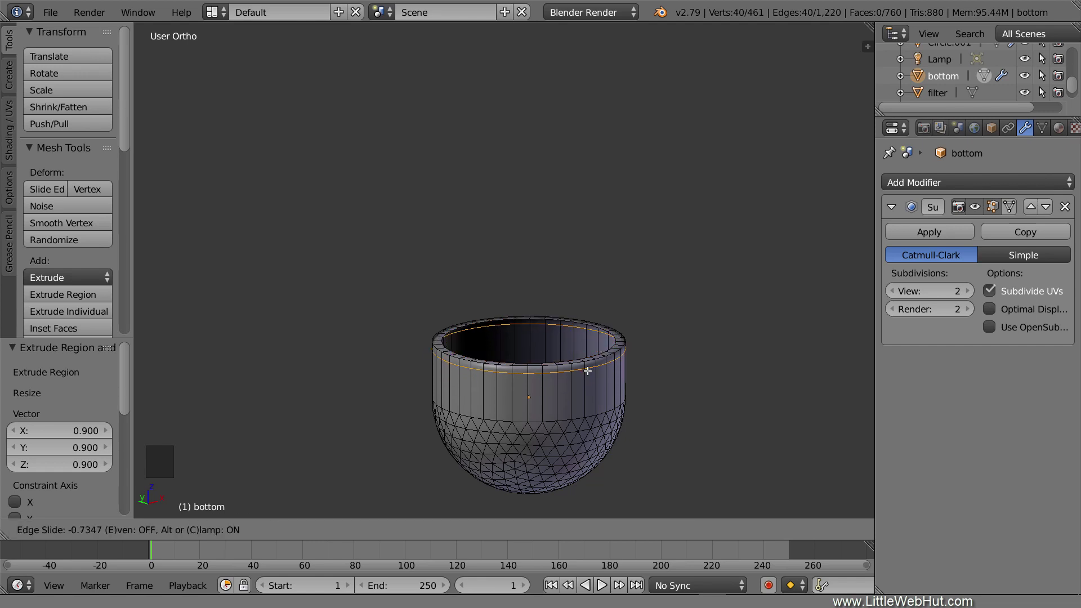
{"action": "left_click", "coordinate": [588, 370]}
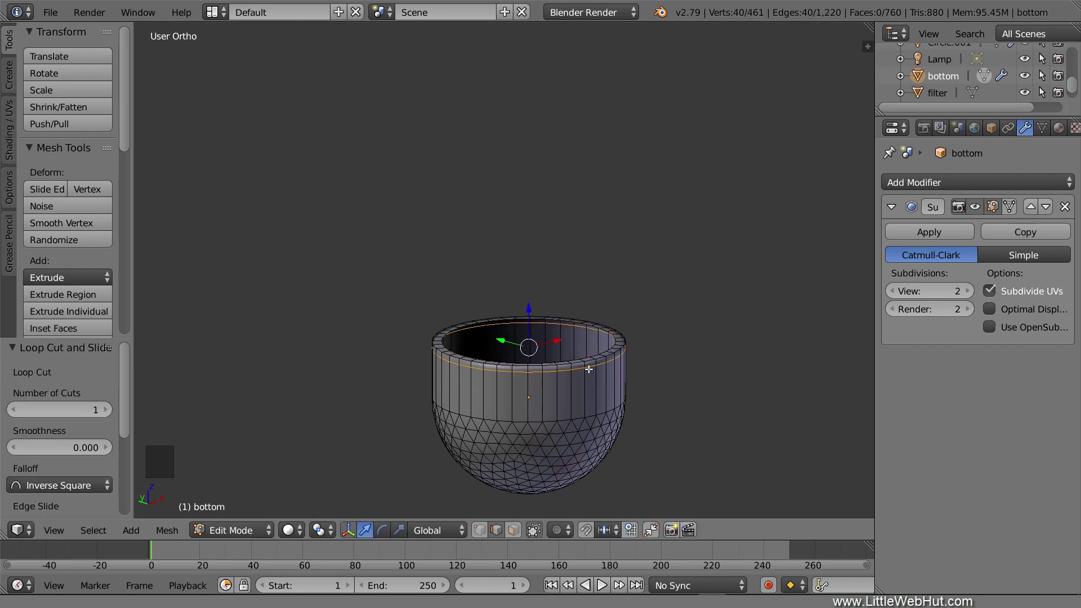
{"action": "key", "text": "Tab"}
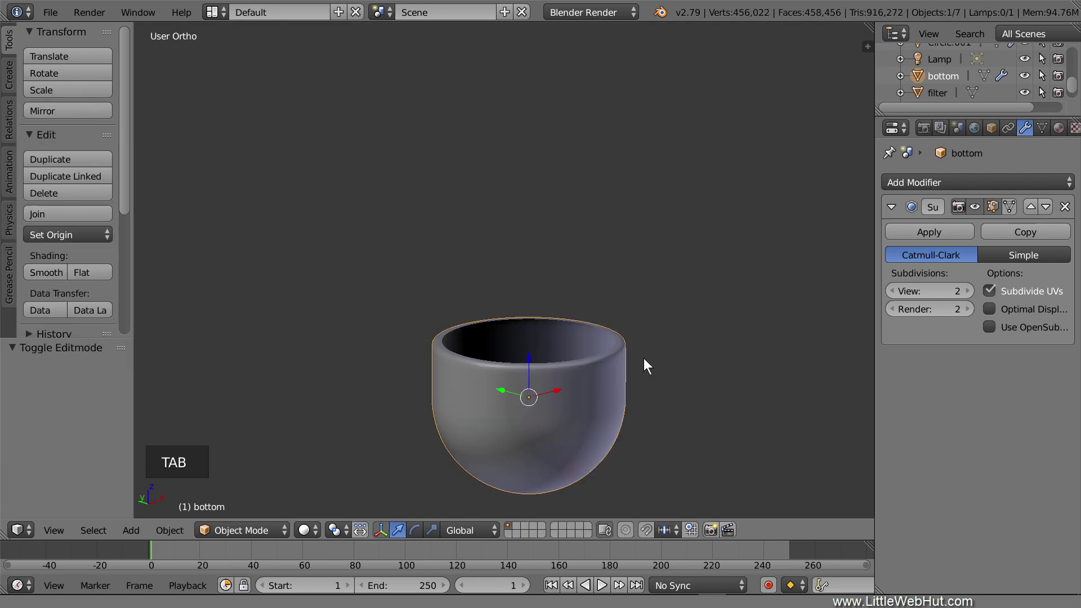
Shade the bottom object smooth and scale it uniformly by 1.12
{"action": "left_click", "coordinate": [41, 273]}
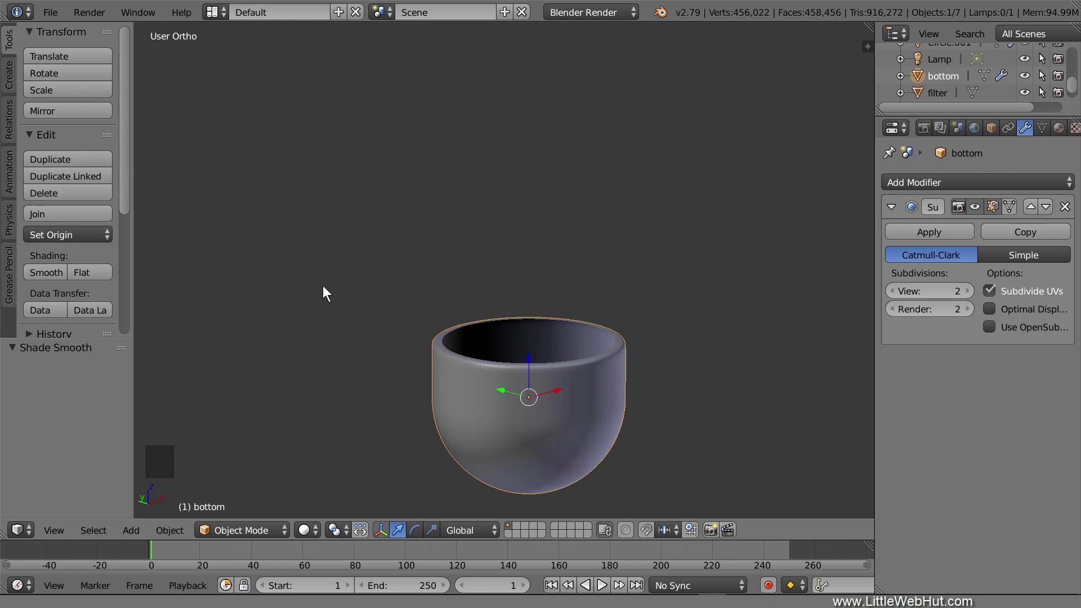
{"action": "type", "text": "s"}
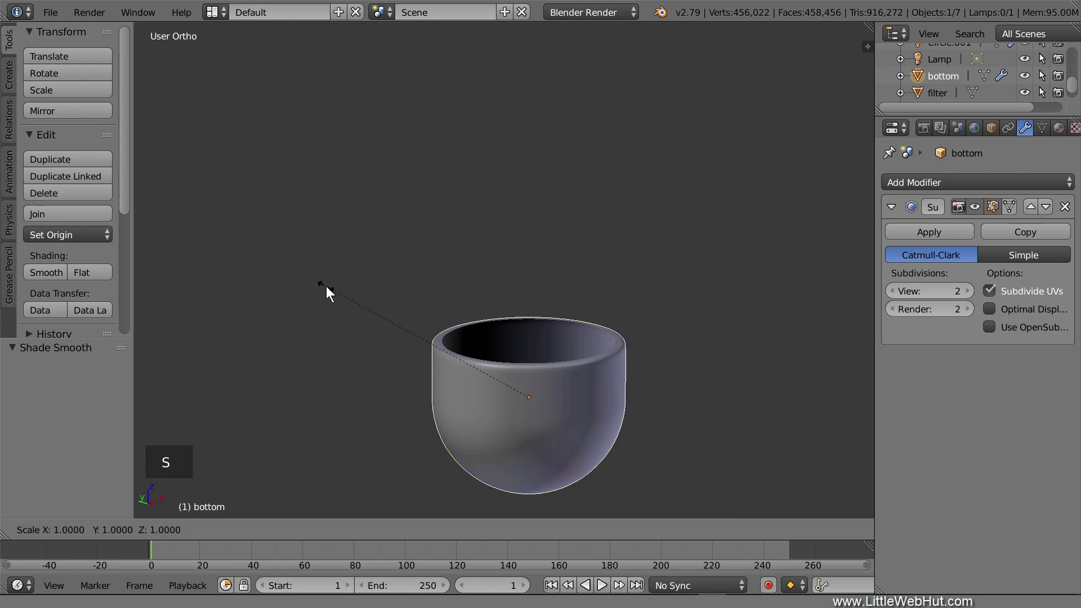
{"action": "type", "text": "1.12"}
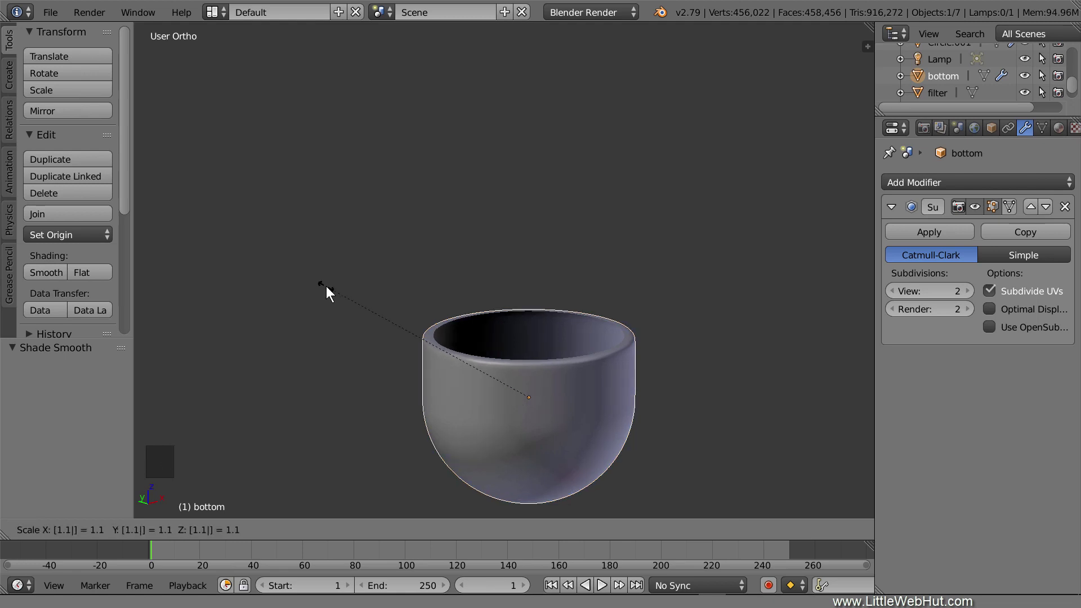
{"action": "key", "text": "Return"}
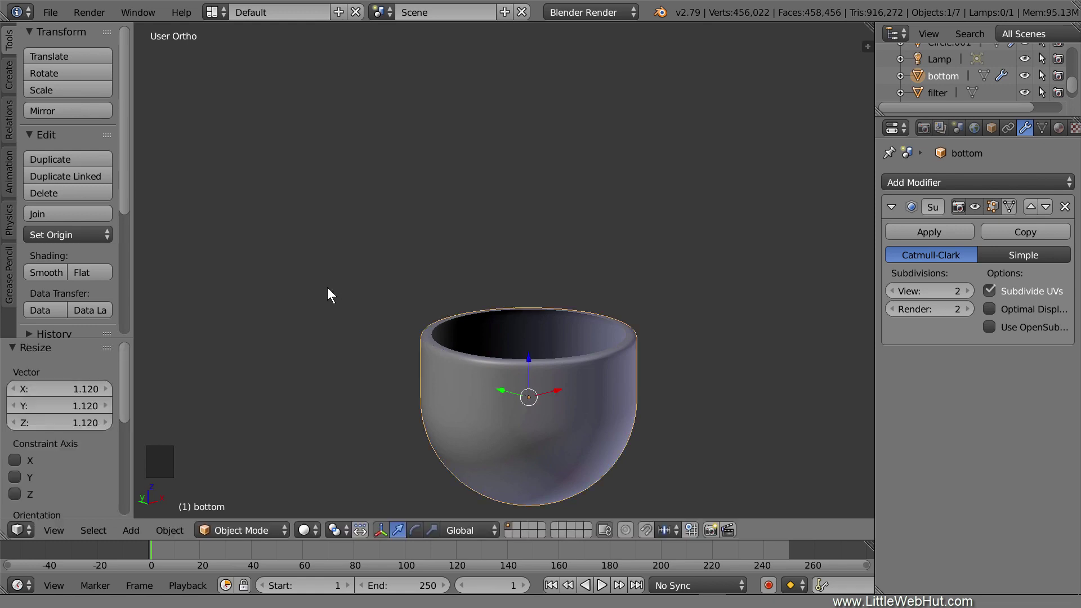
In front view, move the bottom object about 4.06 units up along Z until its rim meets the ring's lower edge
{"action": "key", "text": "KP_1"}
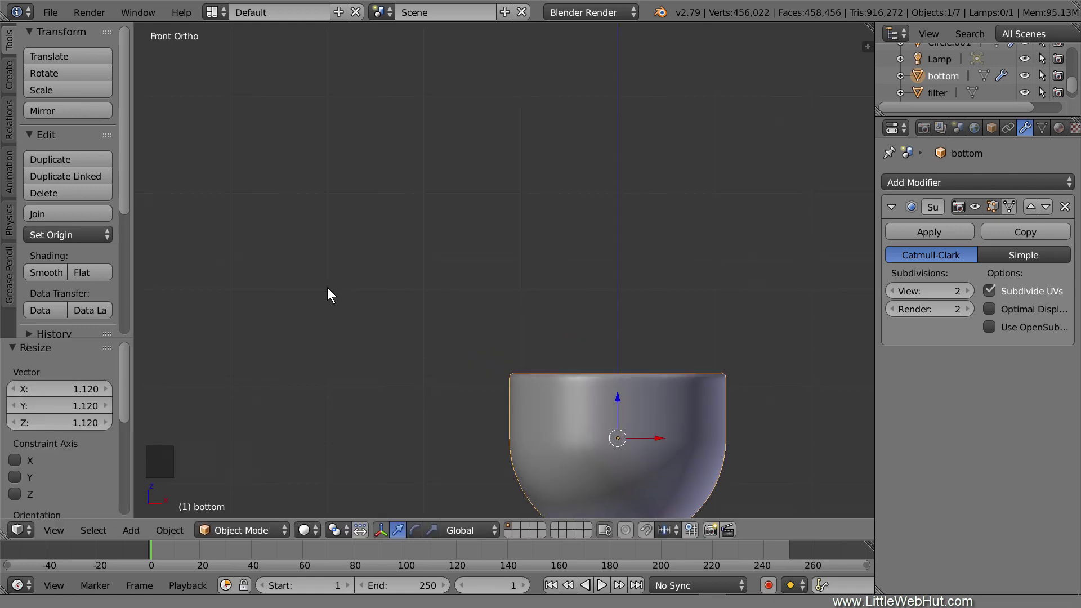
{"action": "left_click_drag", "start_coordinate": [617, 396], "coordinate": [630, 52]}
{"action": "middle_click_drag", "start_coordinate": [657, 58], "coordinate": [571, 354], "text": "shift"}
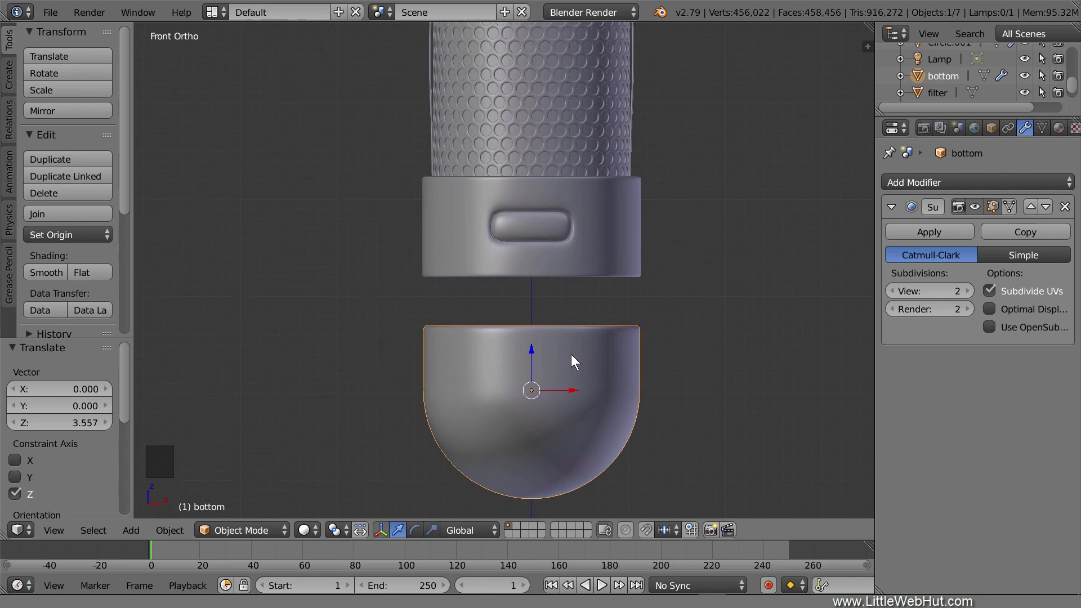
{"action": "scroll", "coordinate": [532, 341], "scroll_direction": "up", "scroll_amount": 5}
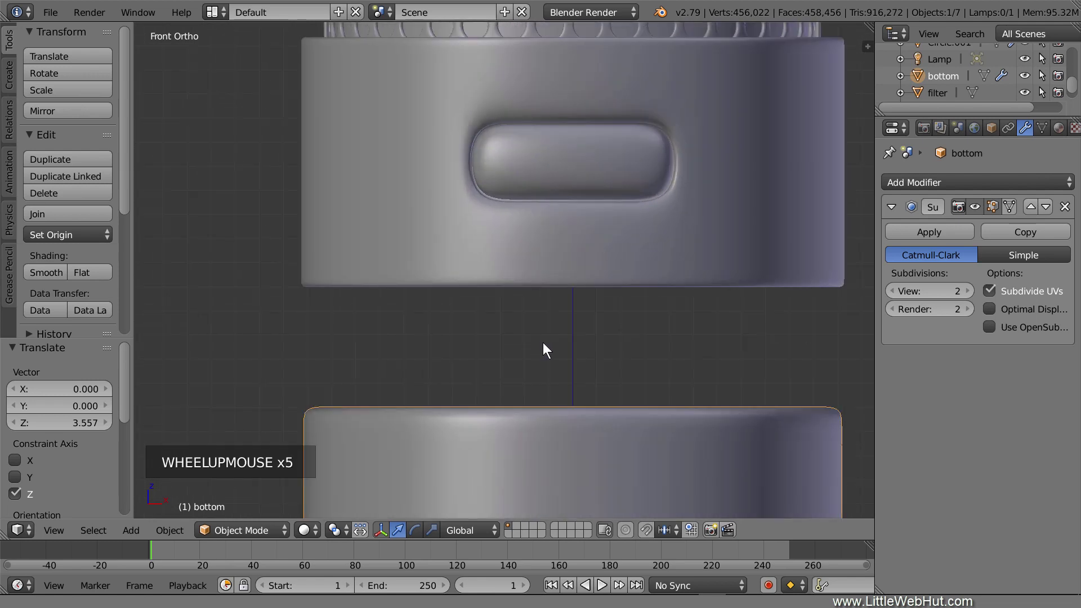
{"action": "middle_click_drag", "start_coordinate": [543, 343], "coordinate": [536, 281], "text": "shift"}
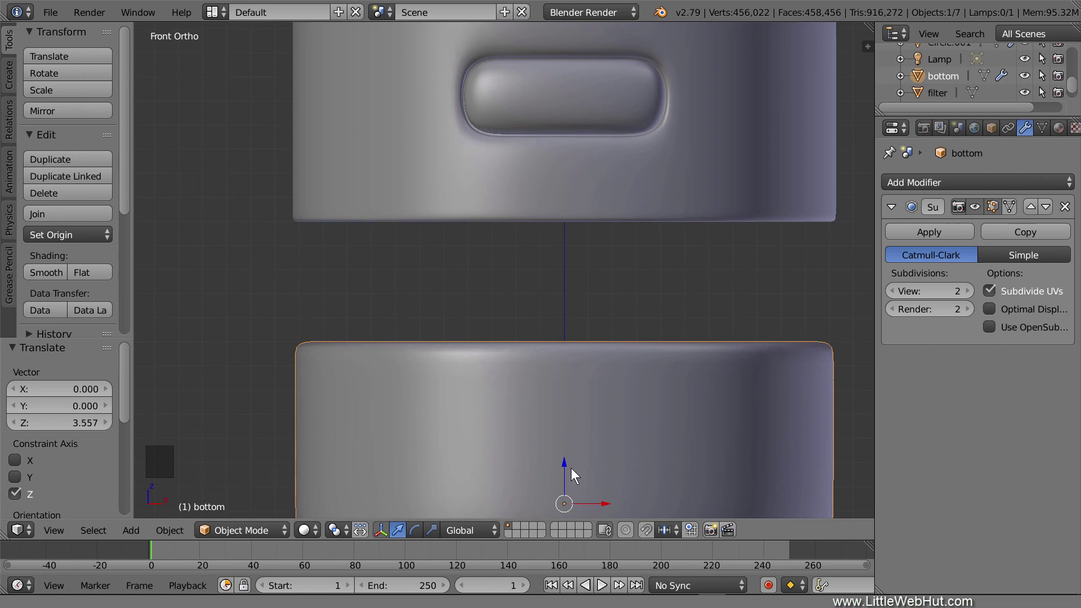
{"action": "left_click_drag", "start_coordinate": [564, 463], "coordinate": [560, 342]}
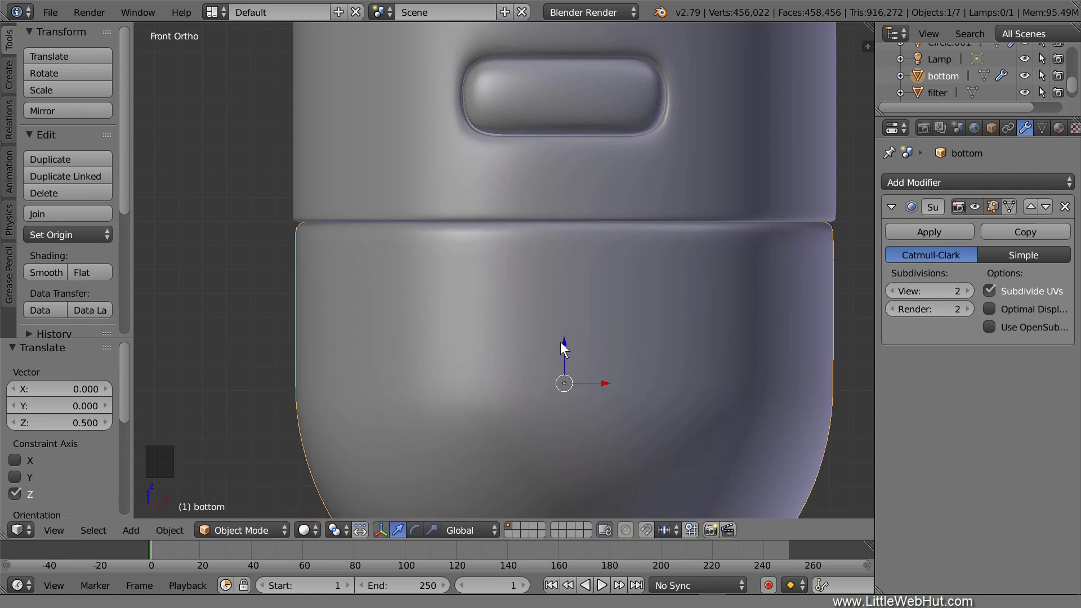
Bring the whole microphone into view and save the file
{"action": "scroll", "coordinate": [561, 342], "scroll_direction": "down", "scroll_amount": 6}
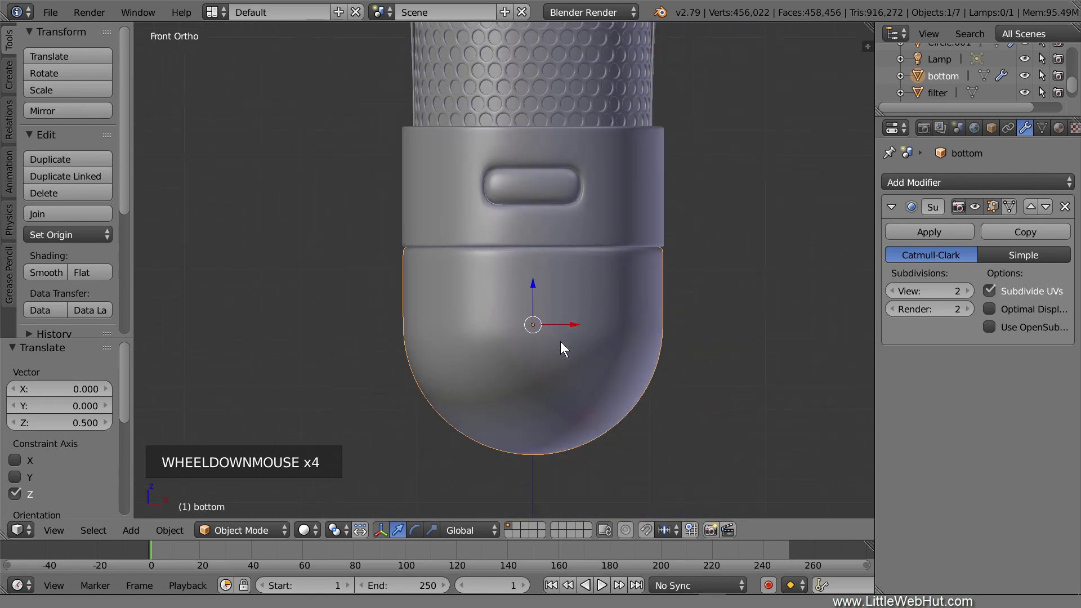
{"action": "scroll", "coordinate": [561, 342], "scroll_direction": "down", "scroll_amount": 1}
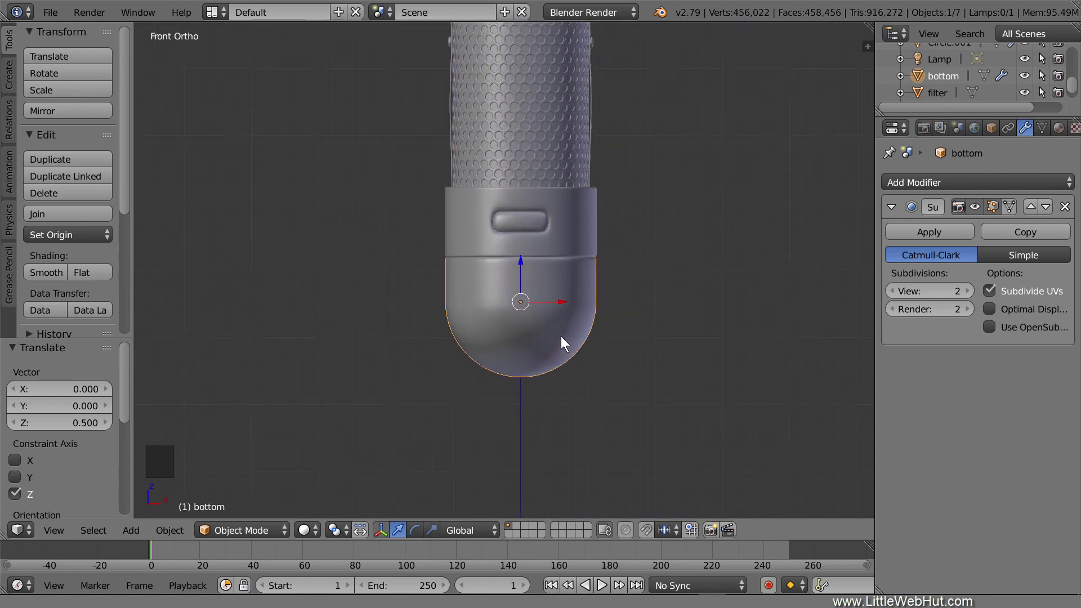
{"action": "middle_click_drag", "start_coordinate": [559, 178], "coordinate": [551, 295], "text": "shift"}
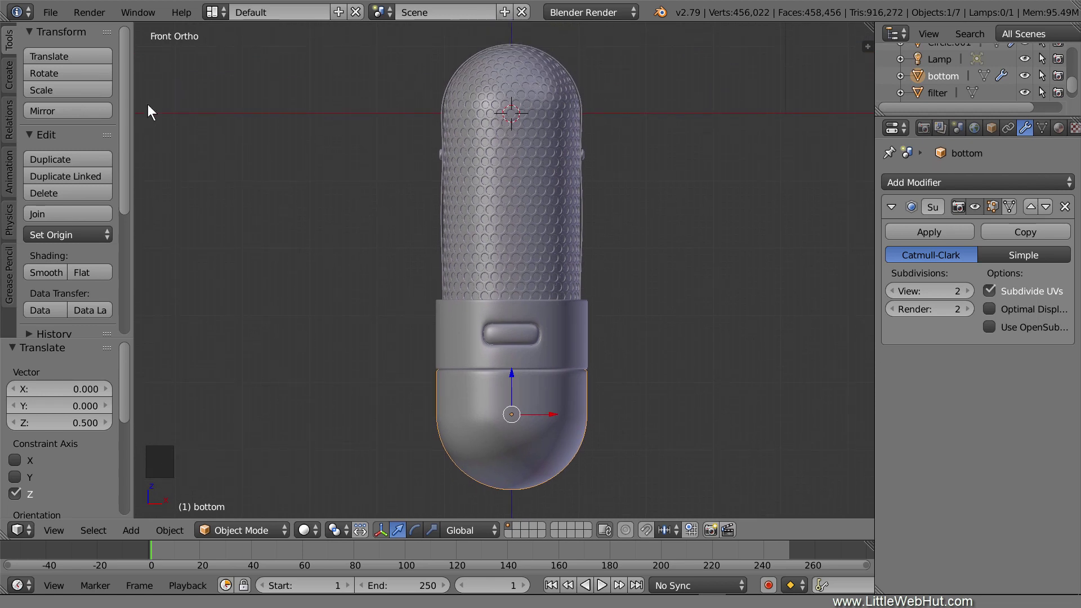
{"action": "left_click", "coordinate": [52, 13]}
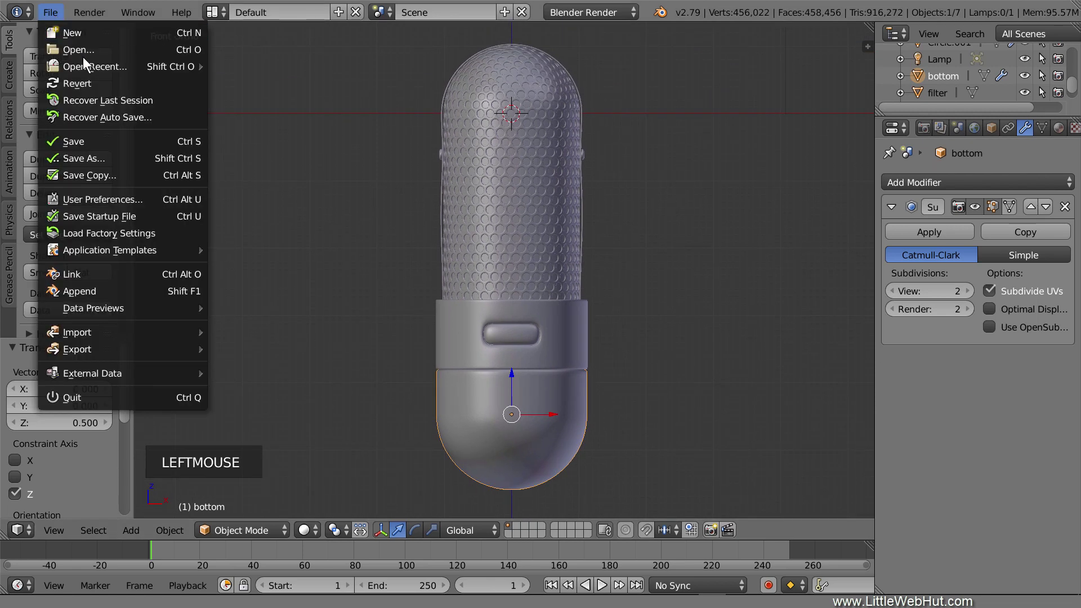
{"action": "left_click", "coordinate": [125, 140]}
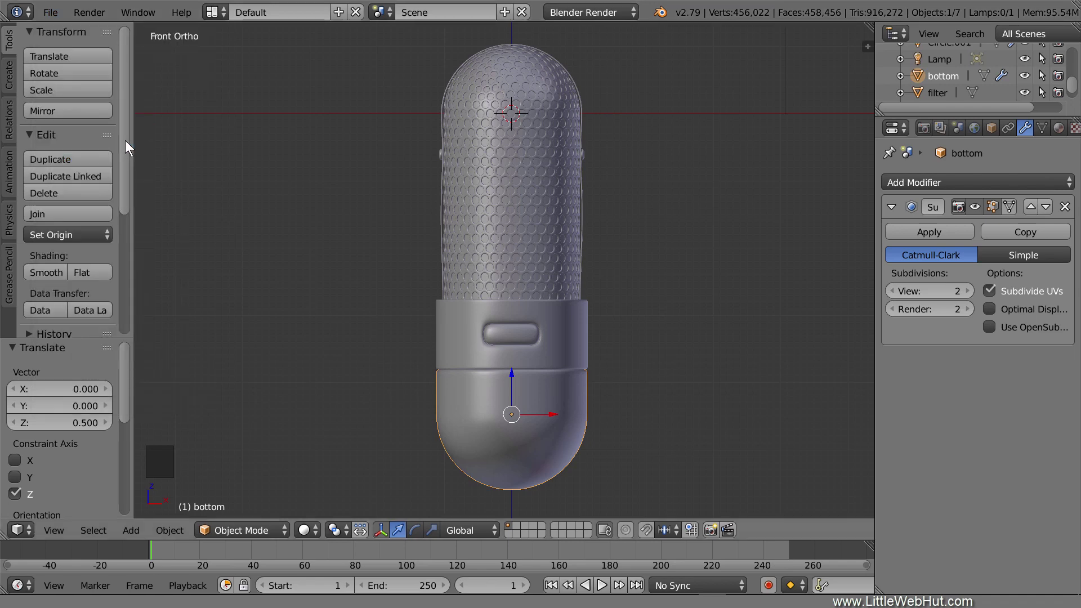